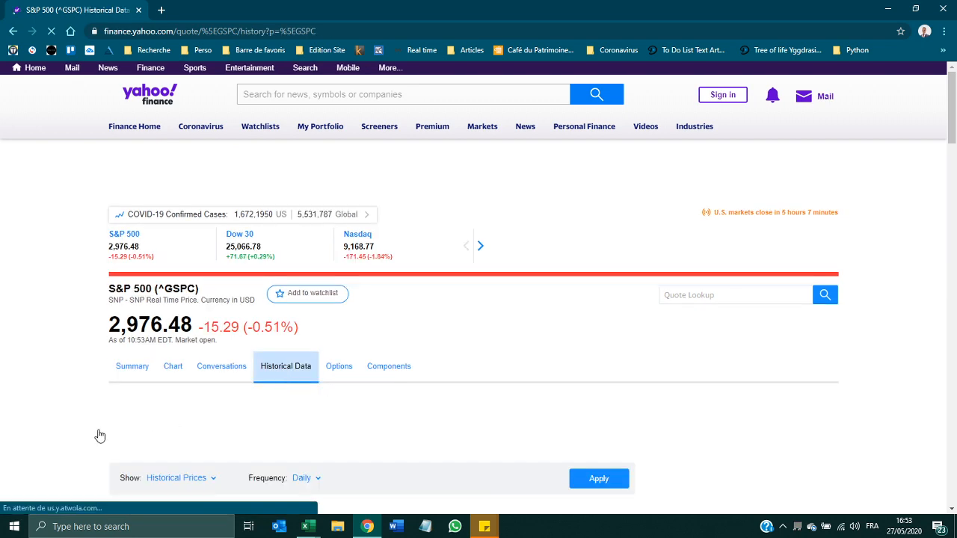
- Set the start date of the S&P 500 historical data's time period to 01/01/1950 and apply it
scroll(187, 353, down, 2)
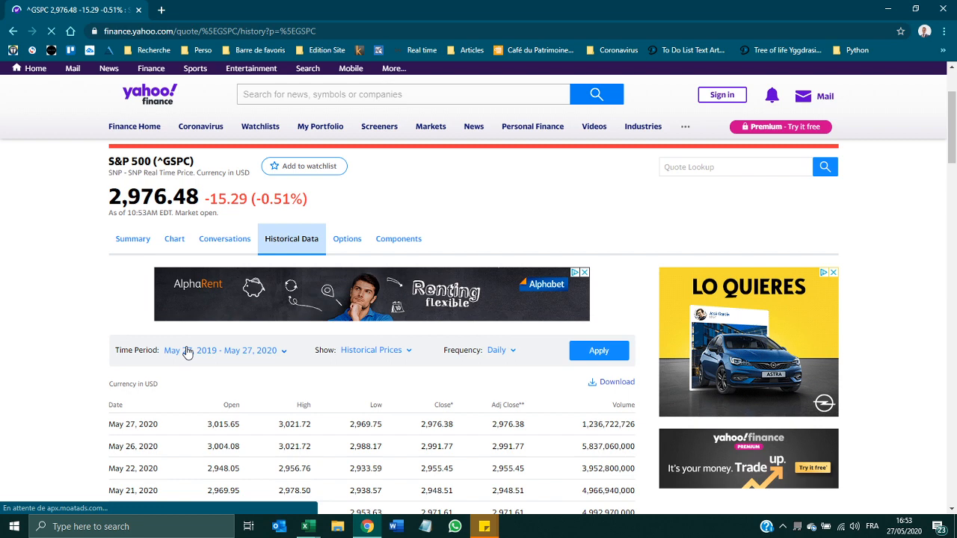
click(188, 351)
click(213, 428)
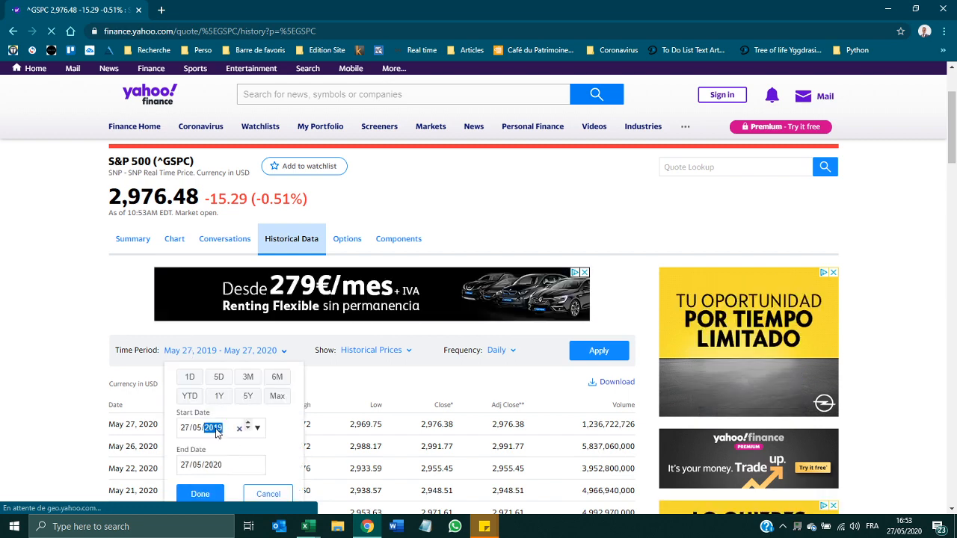
click(183, 428)
text(01/0)
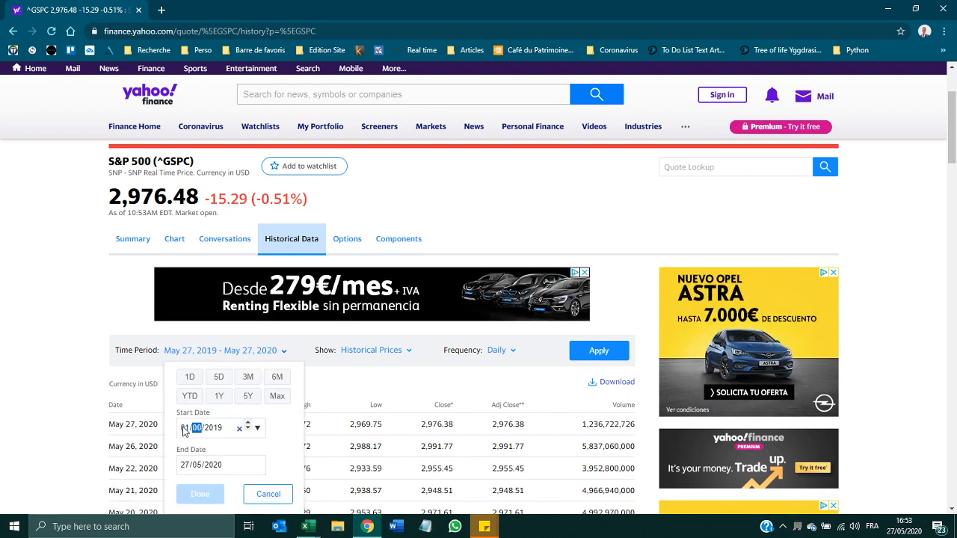
text(1/1950)
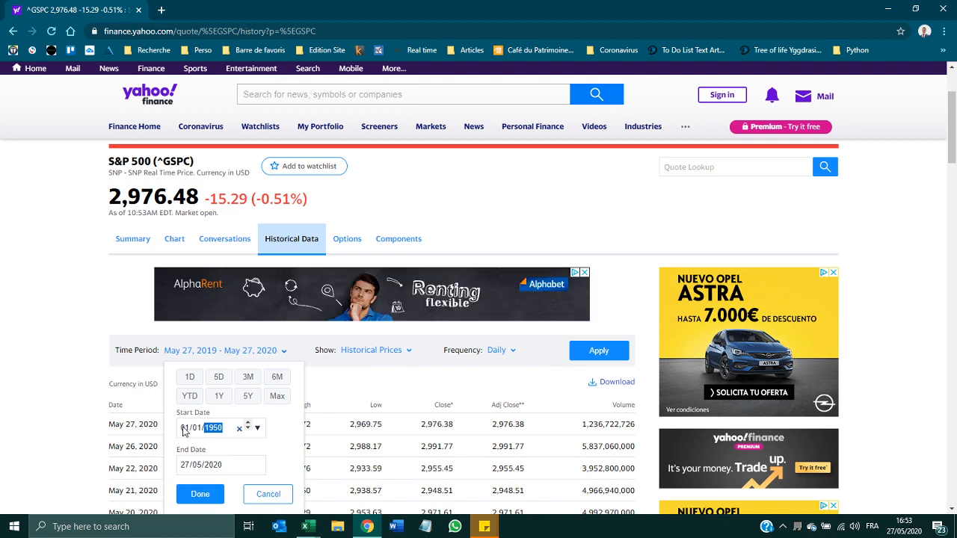
click(199, 494)
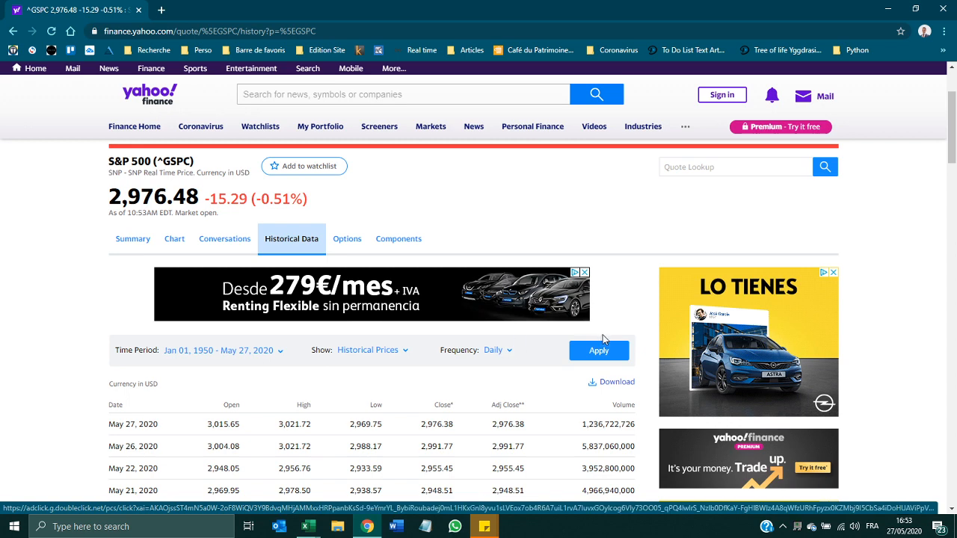
click(613, 384)
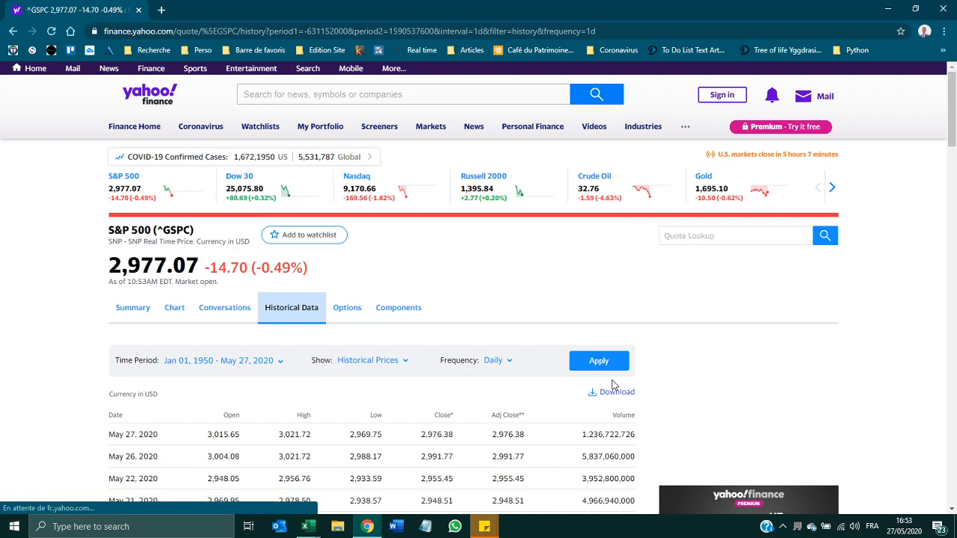
- Download the filtered S&P 500 historical prices and open the resulting CSV file in Excel
scroll(583, 504, down, 2)
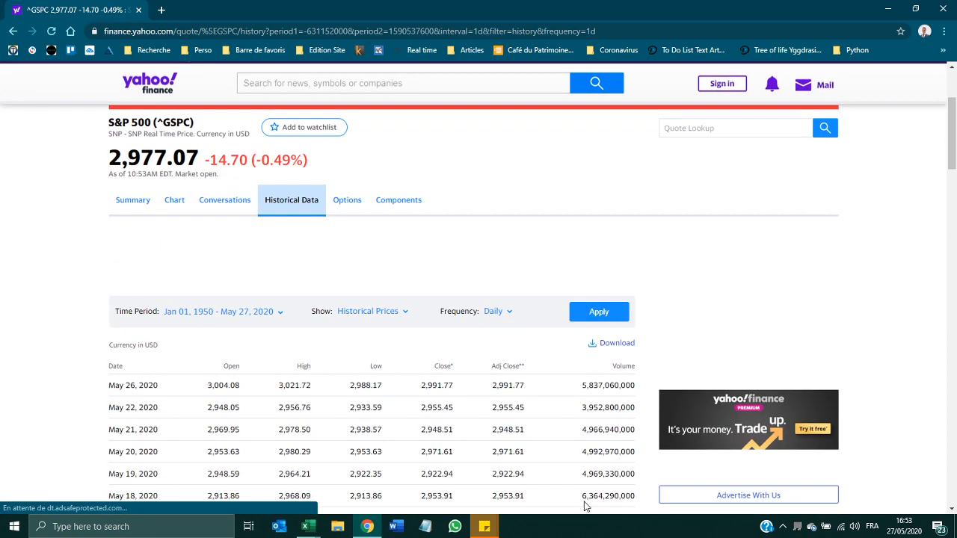
click(626, 341)
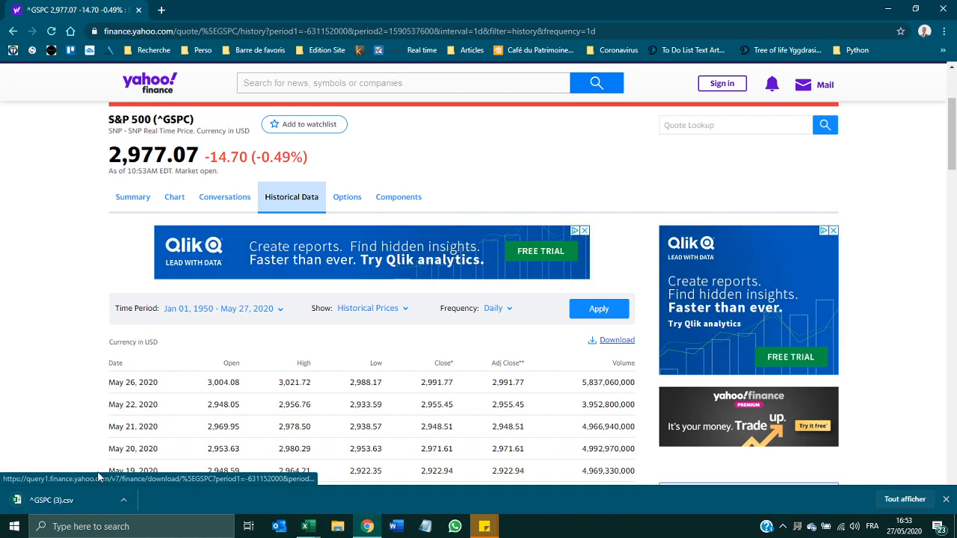
click(83, 506)
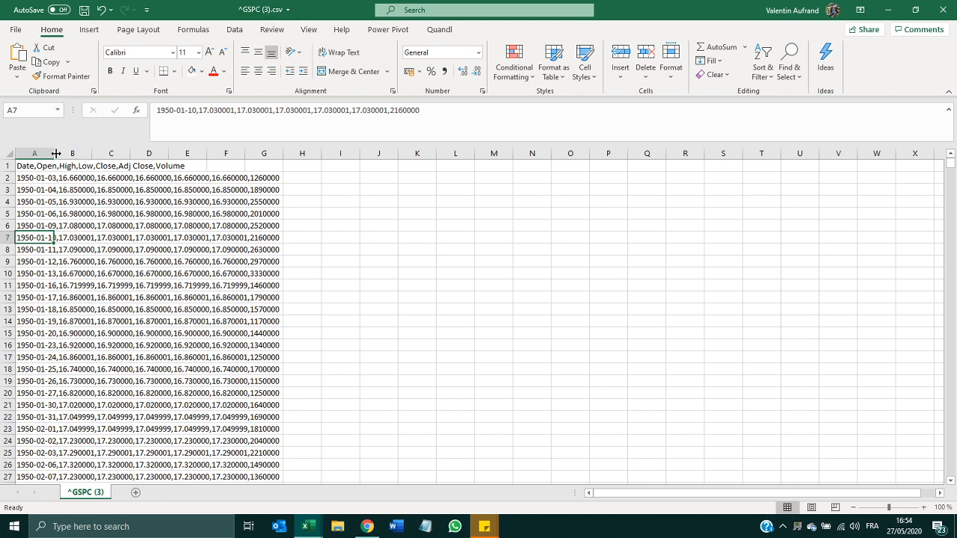
- Begin converting column A's text to columns as delimited data, using the comma as the delimiter
drag(54, 153, 296, 153)
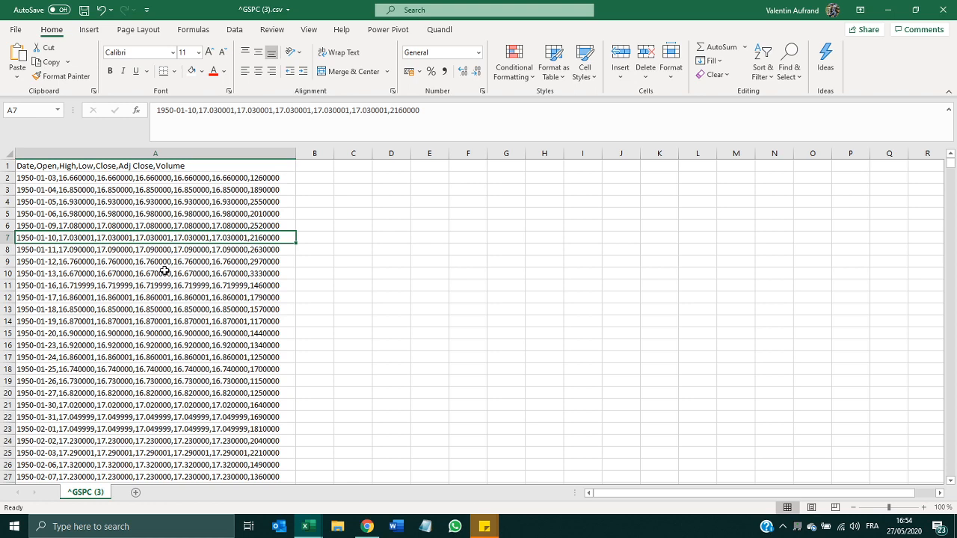
click(125, 153)
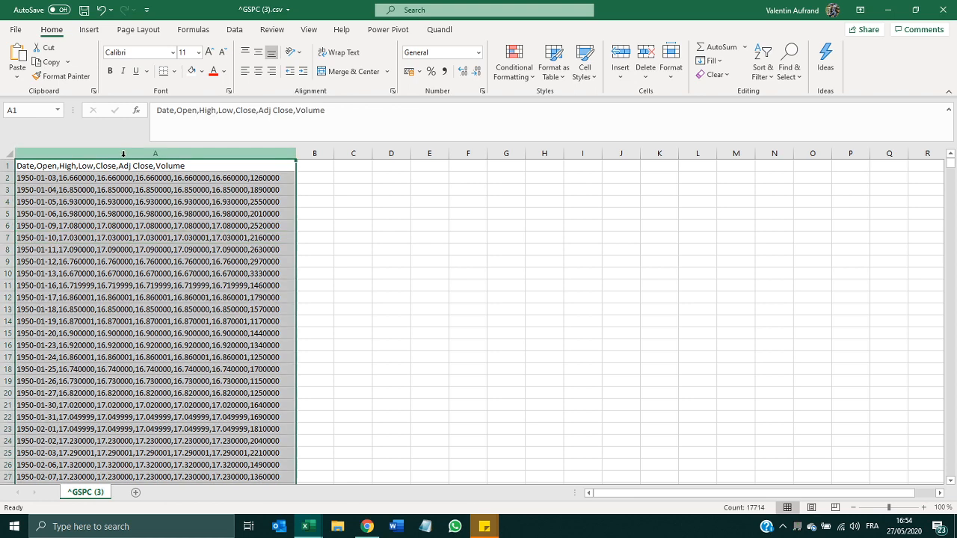
click(234, 29)
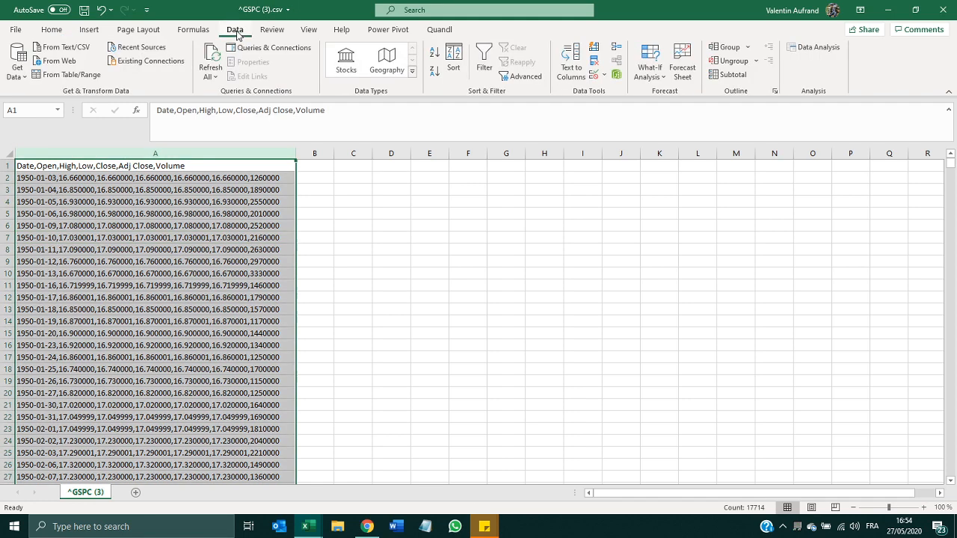
click(568, 64)
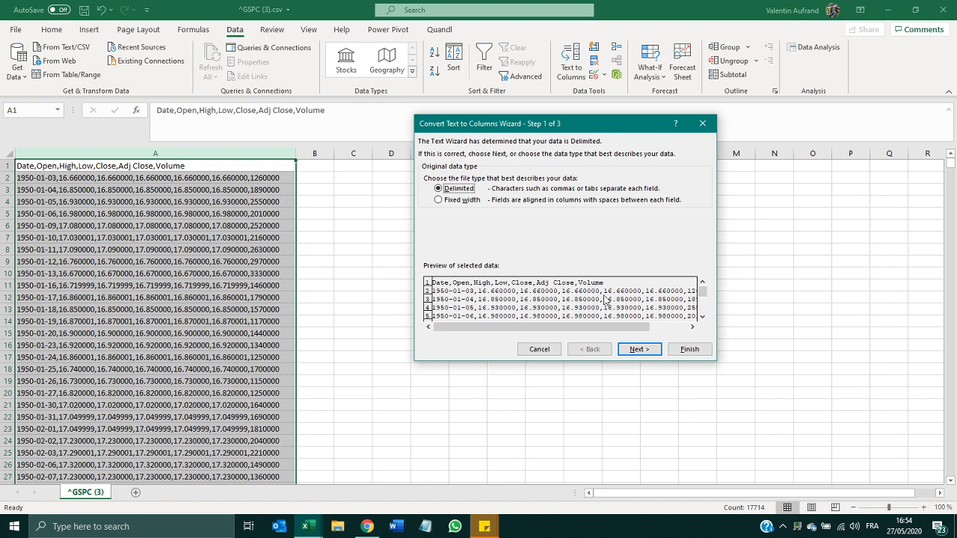
click(630, 349)
click(438, 200)
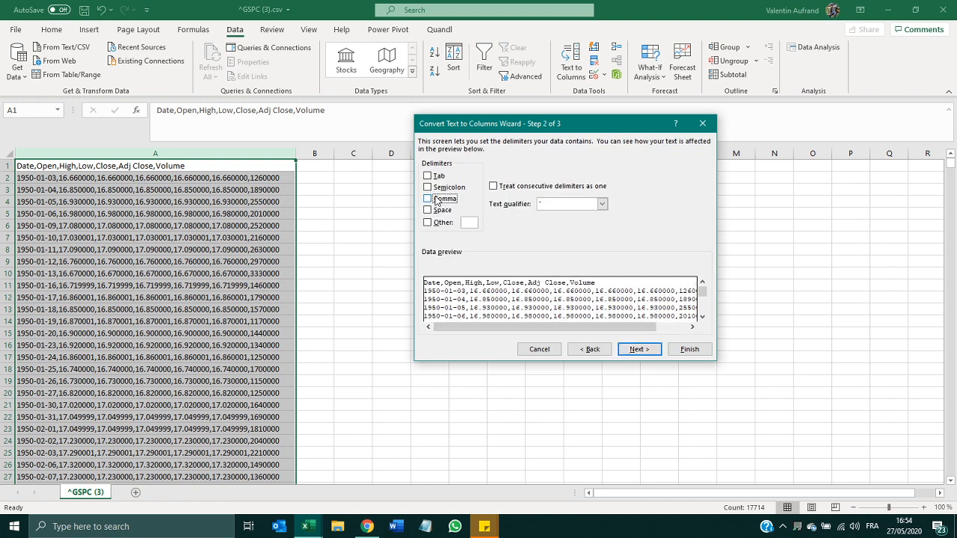
click(438, 200)
click(653, 355)
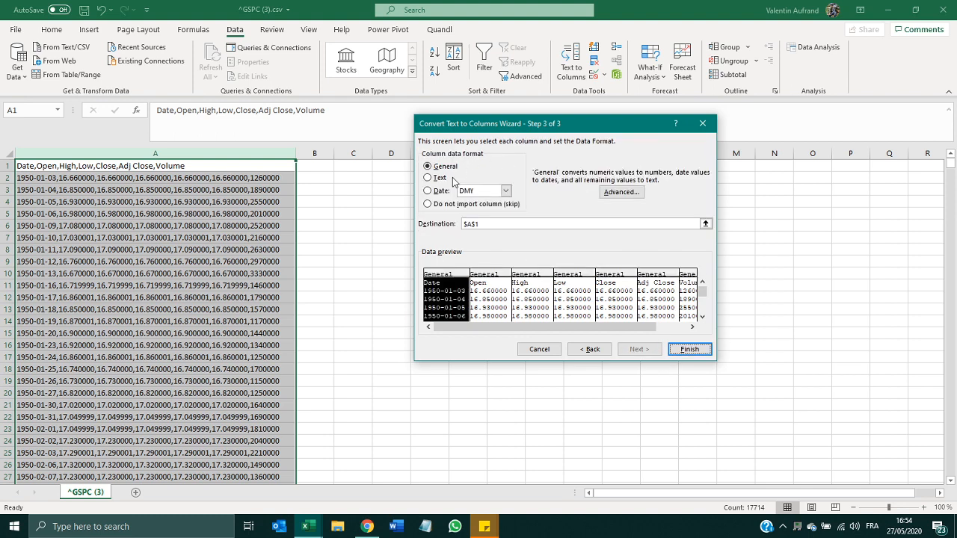
- Set the Date column's data format to YMD, finish the text conversion and fit column A's width to its contents
click(427, 191)
click(482, 193)
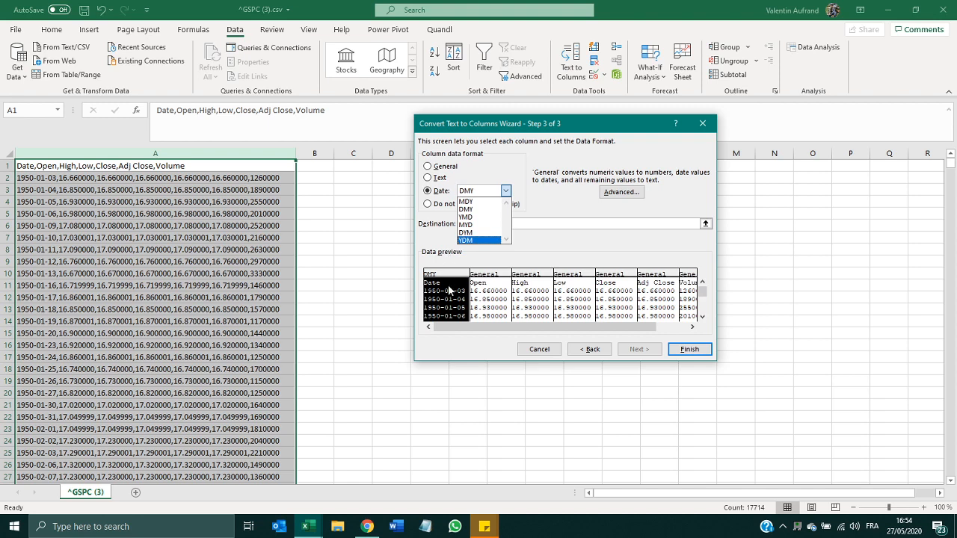
click(471, 217)
click(700, 349)
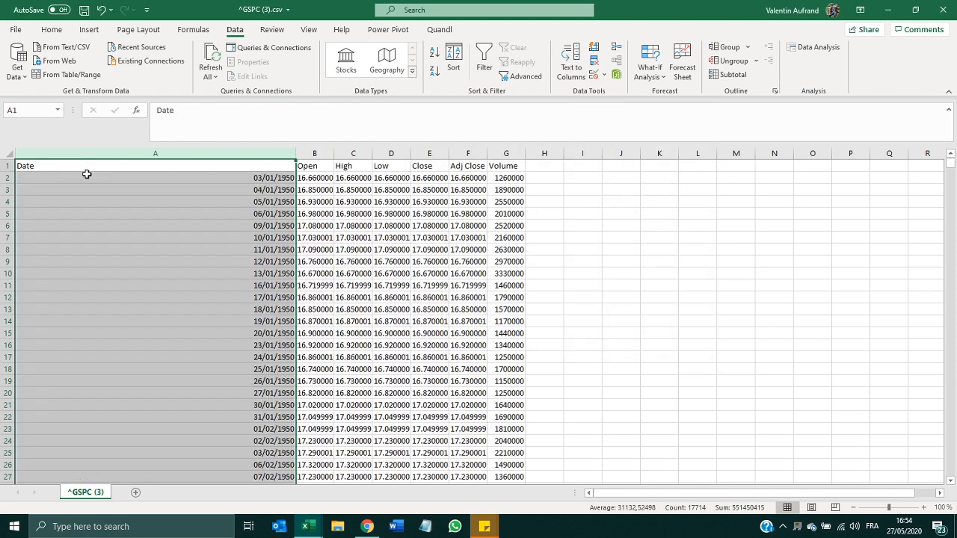
double_click(295, 153)
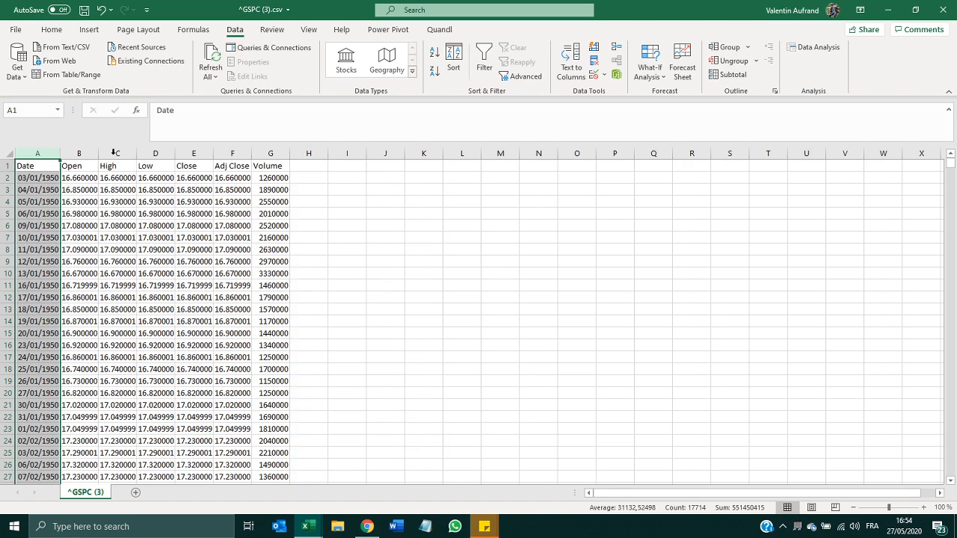
- Replace every period with a comma in the values from B2 to the end of the Volume column
click(72, 178)
key(shift+Right)
key(shift+Right)
key(shift+Right)
key(shift+Right)
key(shift+Right)
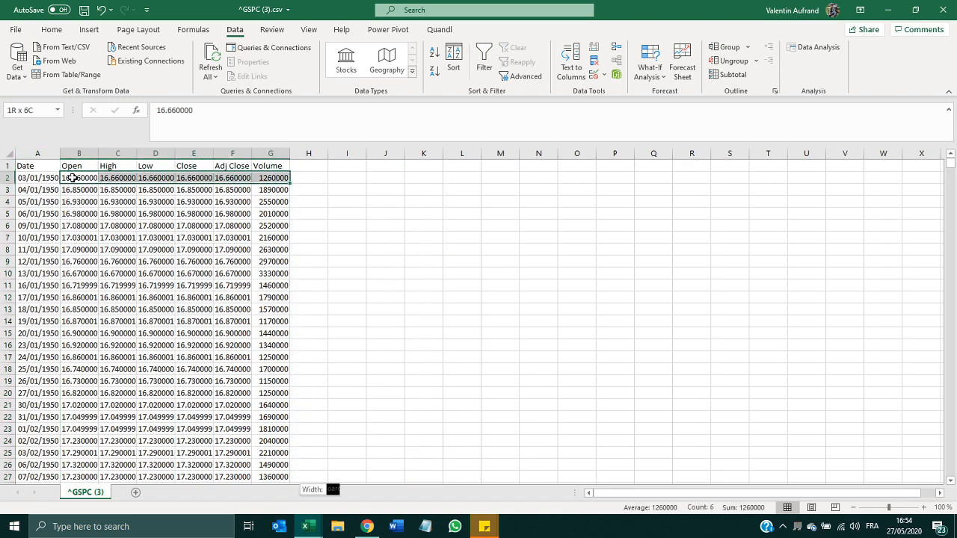
key(ctrl+shift+Down)
key(ctrl+f)
click(487, 259)
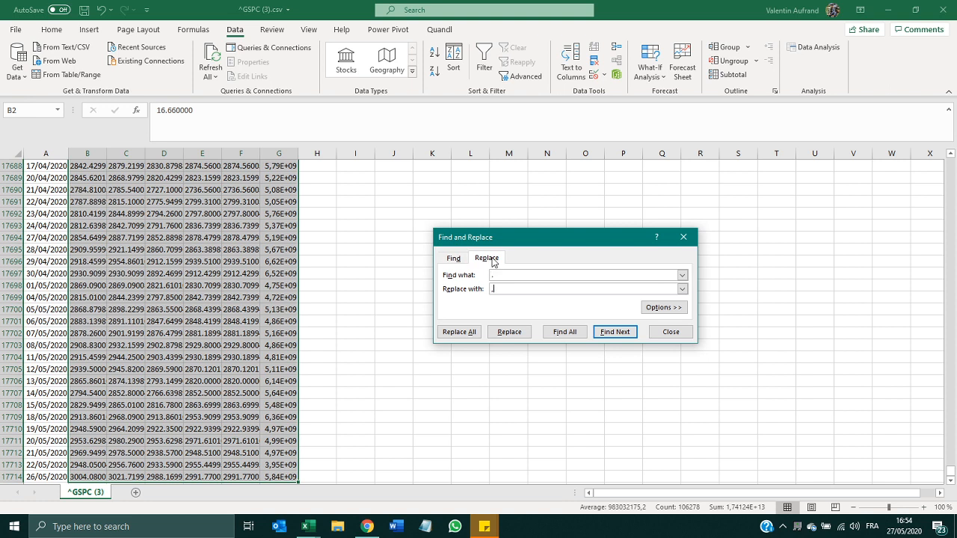
click(472, 336)
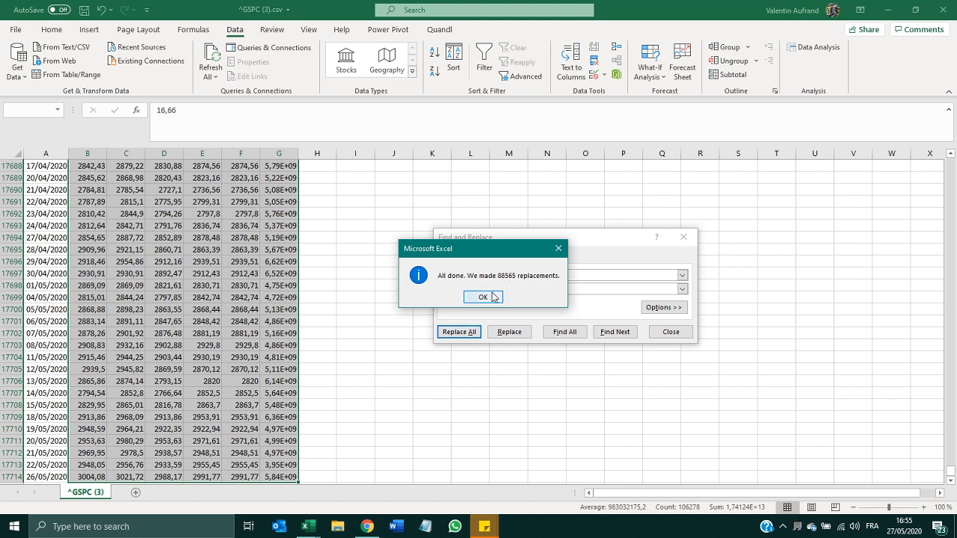
click(493, 298)
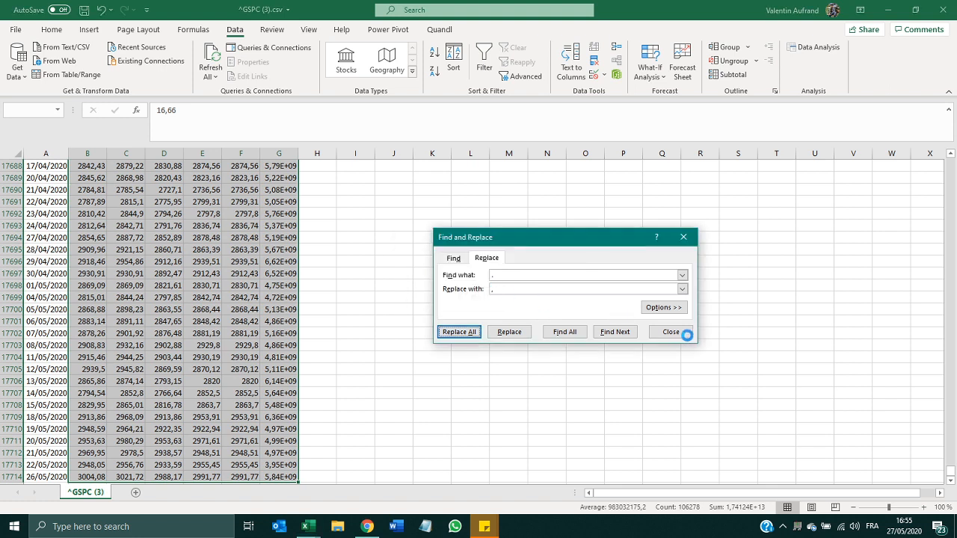
click(686, 333)
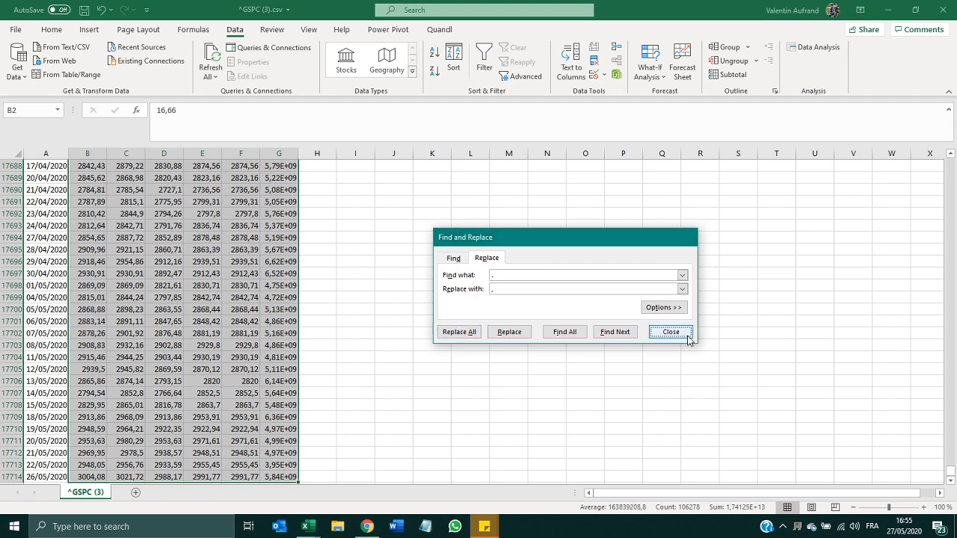
- Delete the Open, High, Low, Adj Close and Volume columns, keeping only Date and Close
drag(164, 309, 132, 309)
key(ctrl+Up)
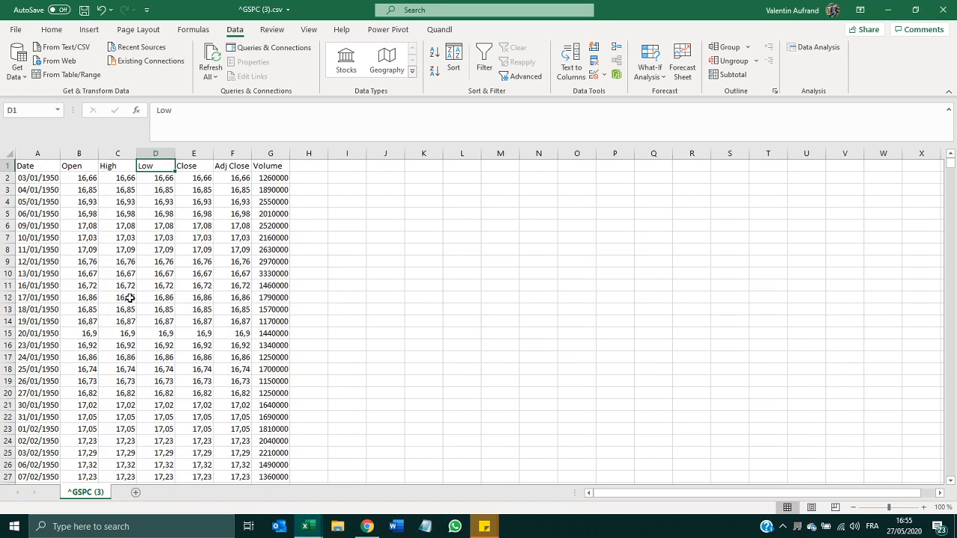
click(84, 153)
drag(144, 150, 159, 152)
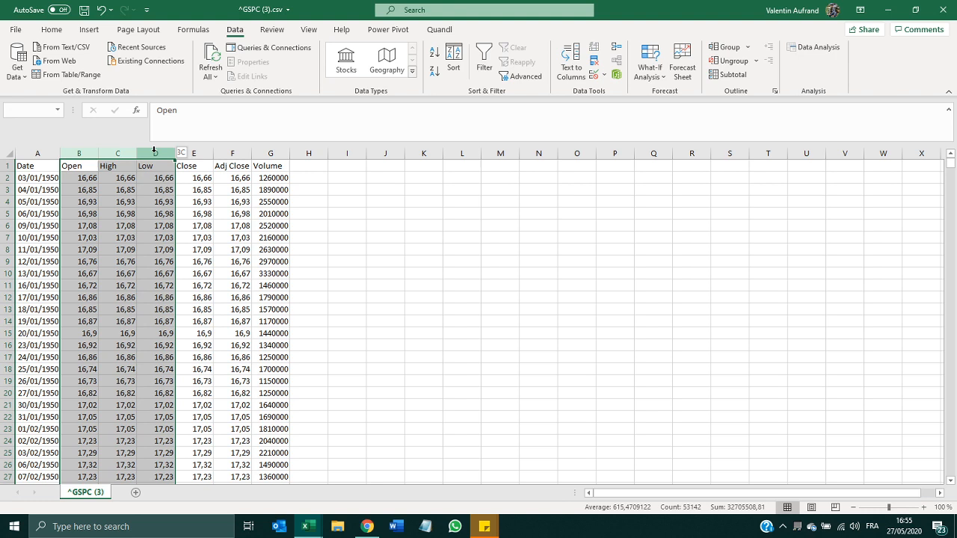
ctrl+click(238, 152)
ctrl+click(271, 153)
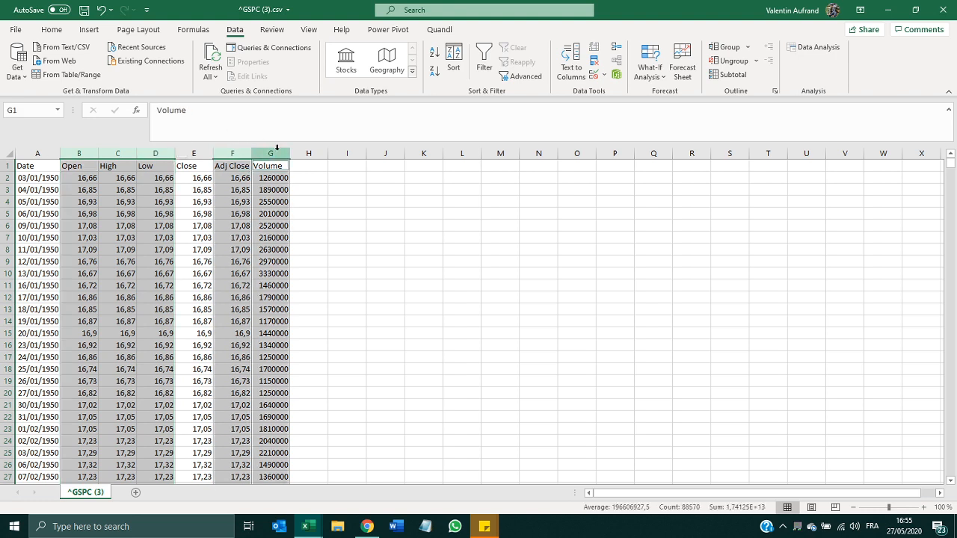
right_click(281, 153)
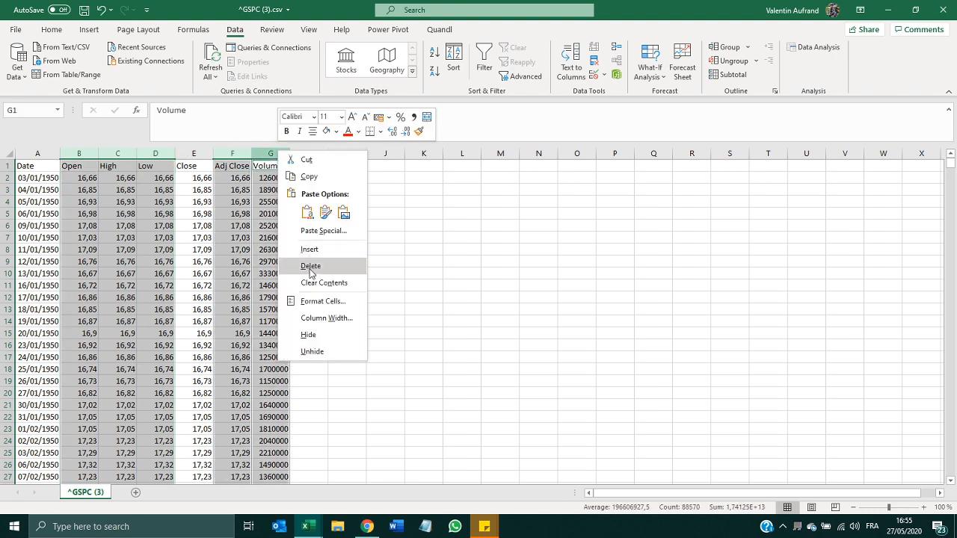
click(311, 268)
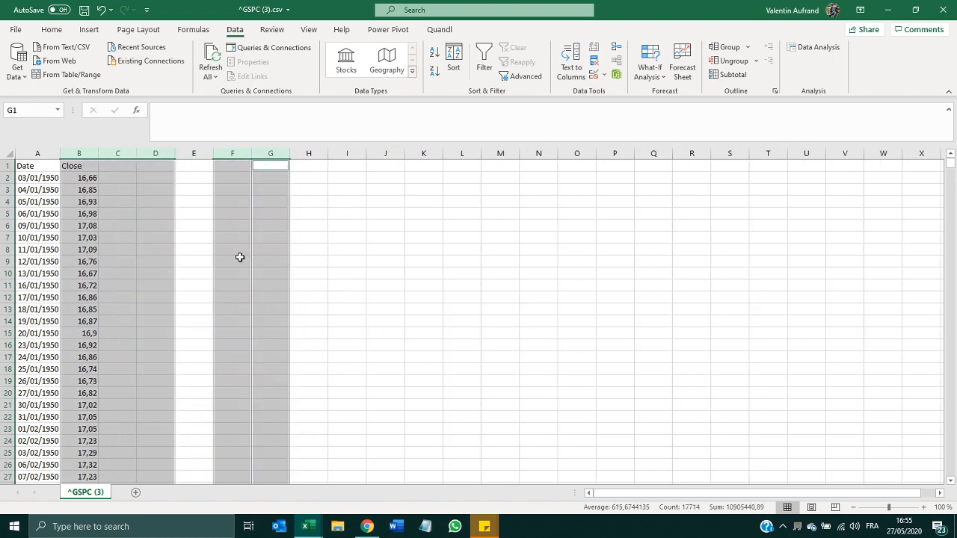
click(209, 250)
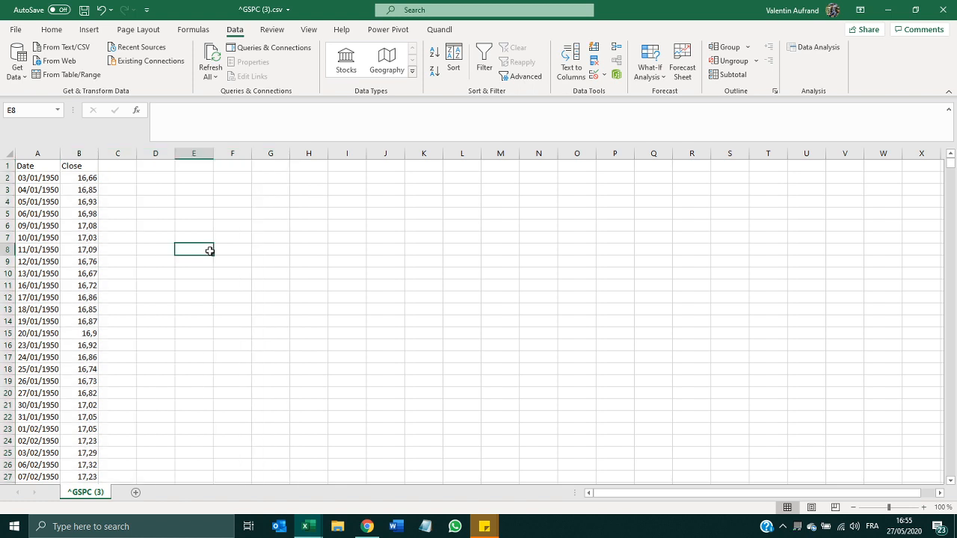
- Rename the Close column header in B1 as "S&P 500"
click(80, 167)
text(S&P)
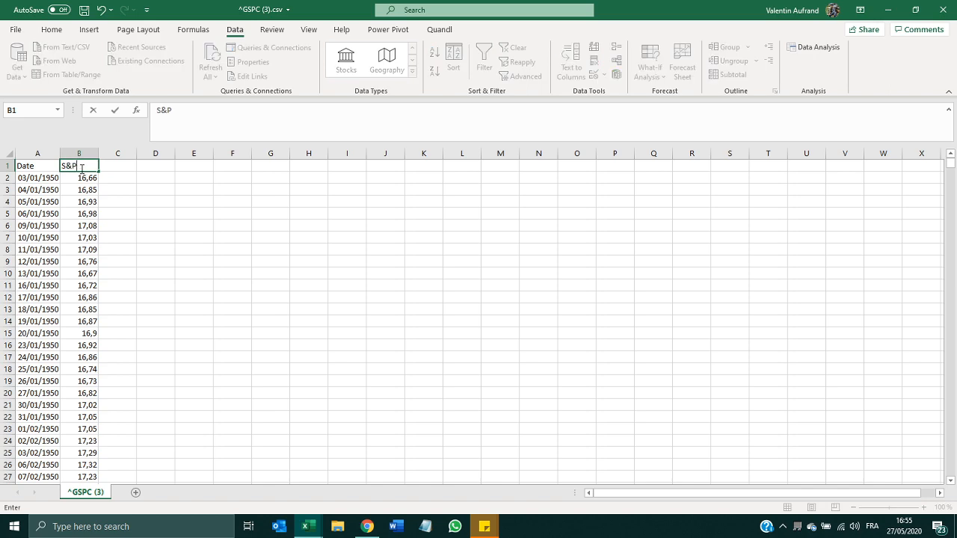
text( 500)
key(Return)
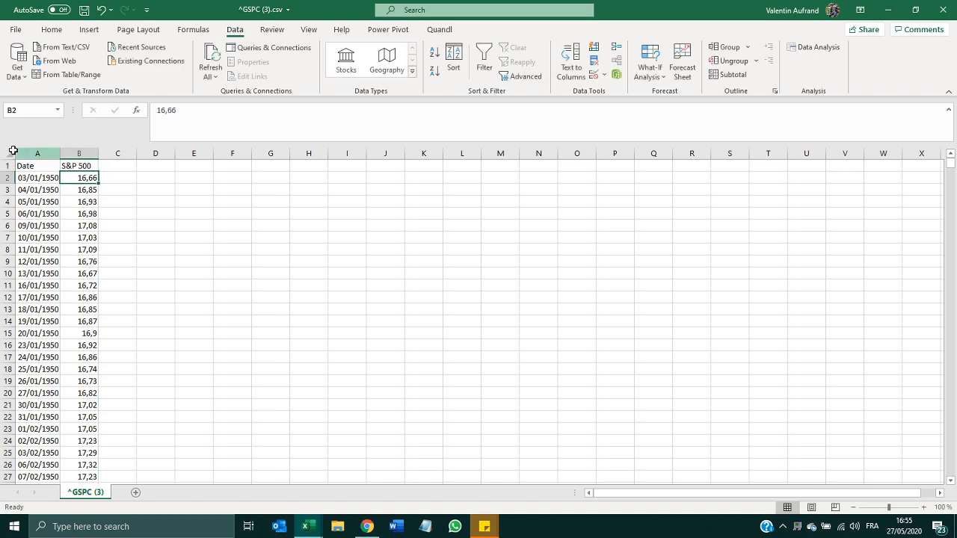
- Fill the background of the entire worksheet with white
click(13, 153)
click(51, 29)
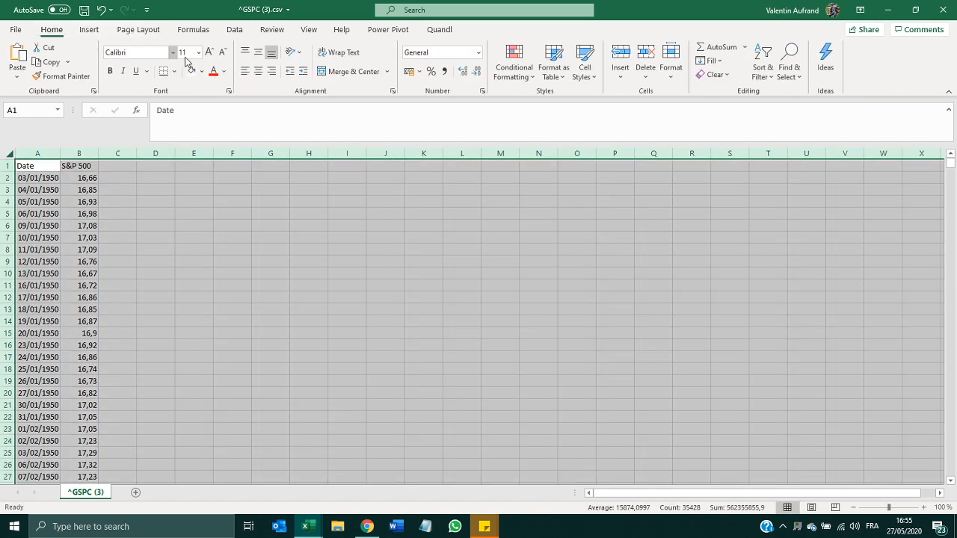
click(192, 72)
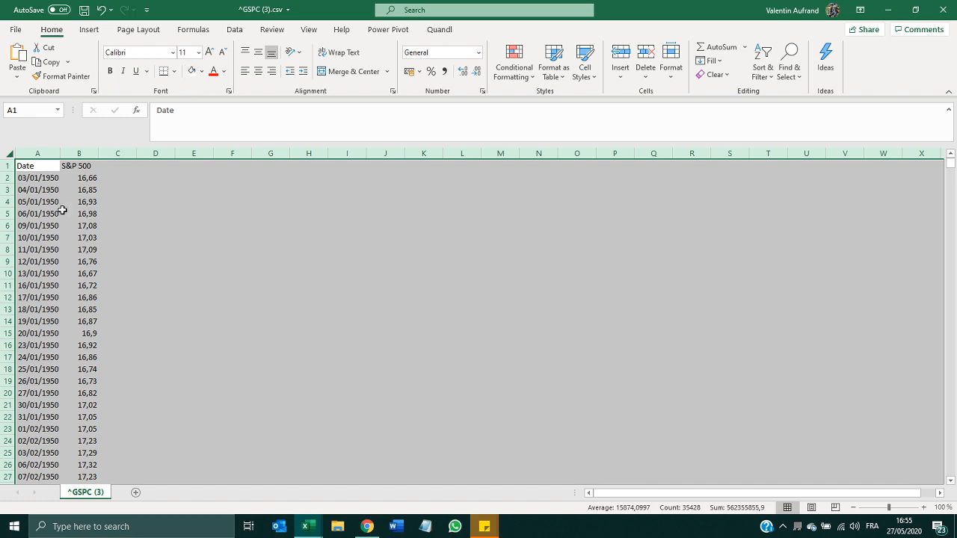
- Make the header text in row 1 bold and center it horizontally
click(6, 166)
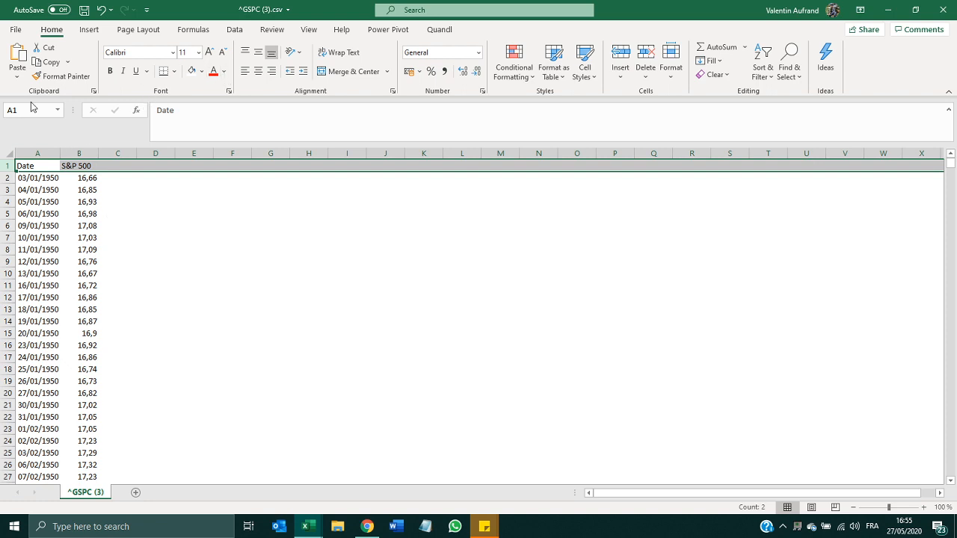
click(109, 70)
click(258, 71)
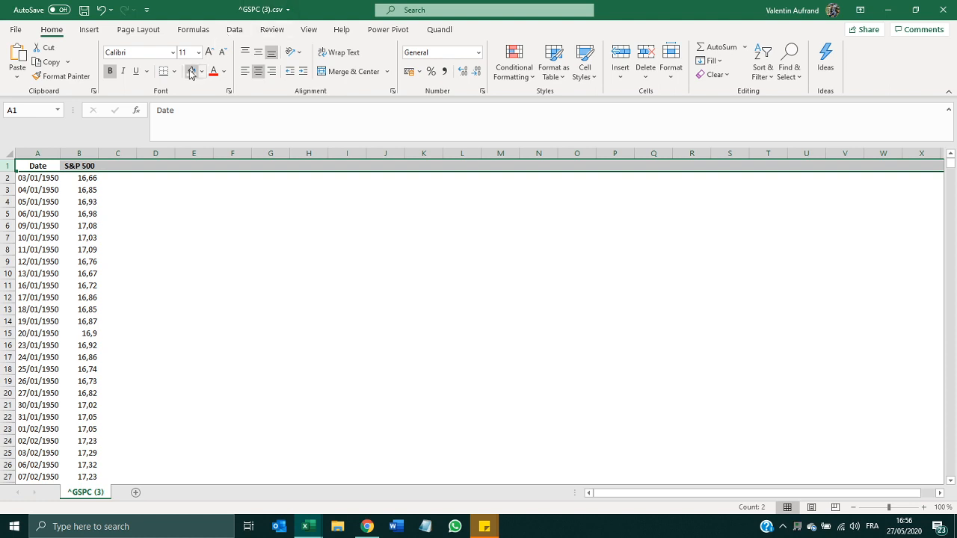
- Freeze the header row so it stays in view while scrolling through the price data
click(309, 29)
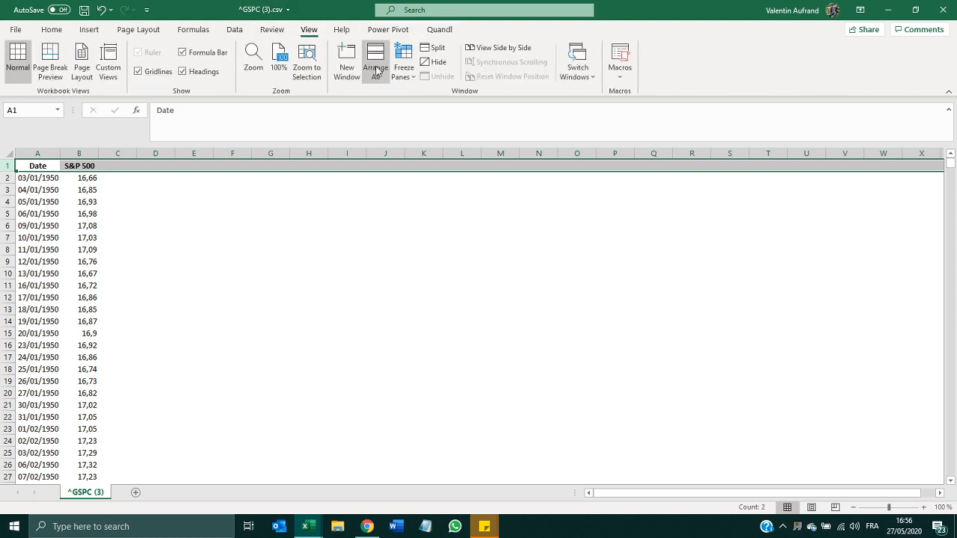
click(404, 65)
click(423, 102)
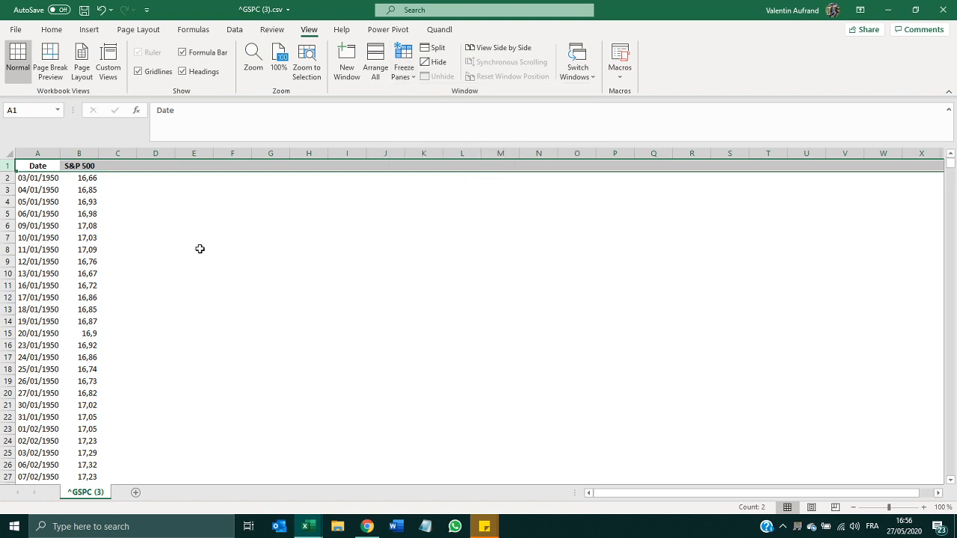
click(194, 259)
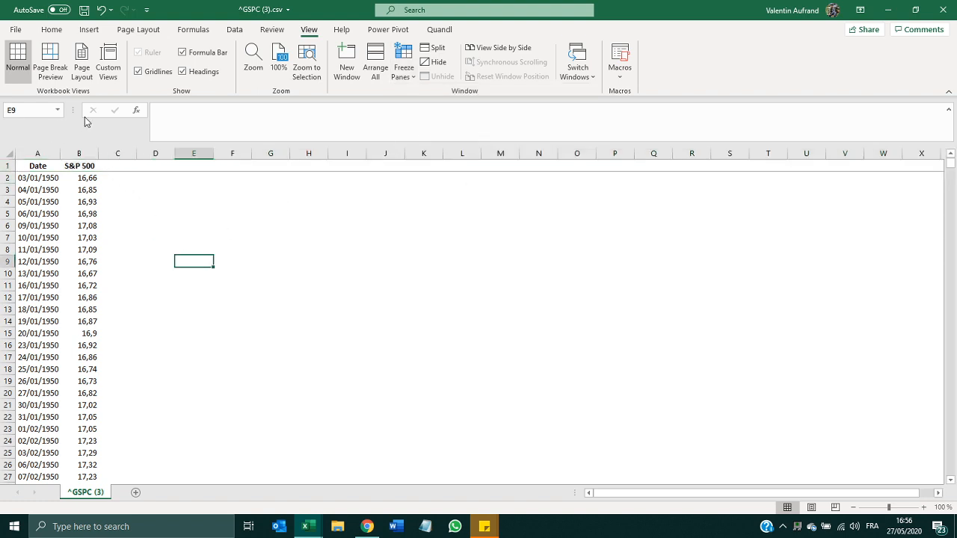
- Add the headers "MM 50 jours" in C1 and "MM 200 jours" in D1, and autofit the widths of both columns
click(123, 171)
text(MM 50)
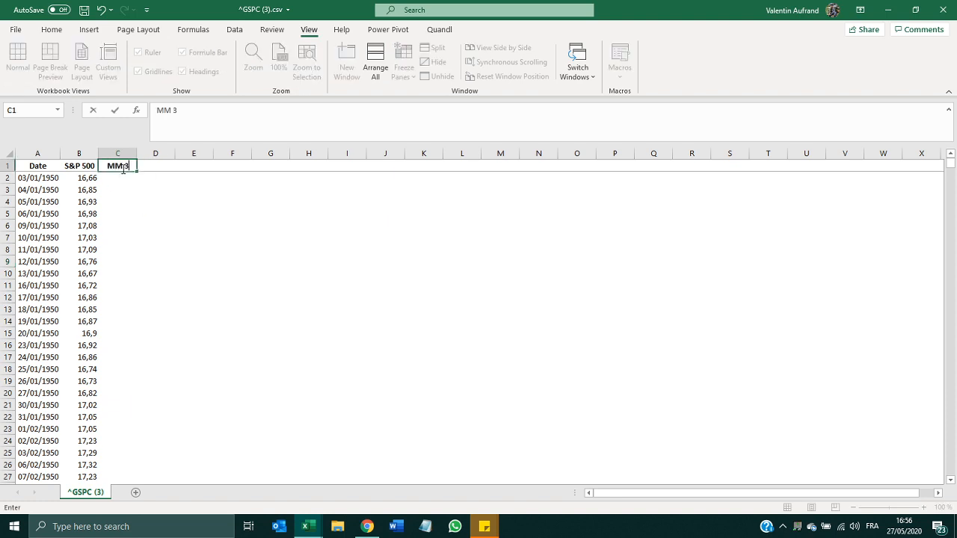
text( jours)
key(Tab)
text(MM 200 jours)
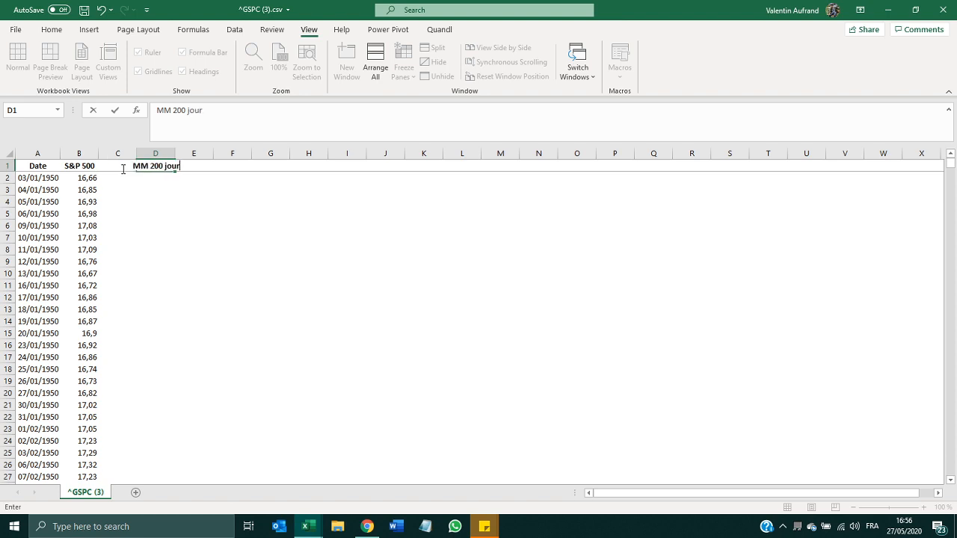
key(Return)
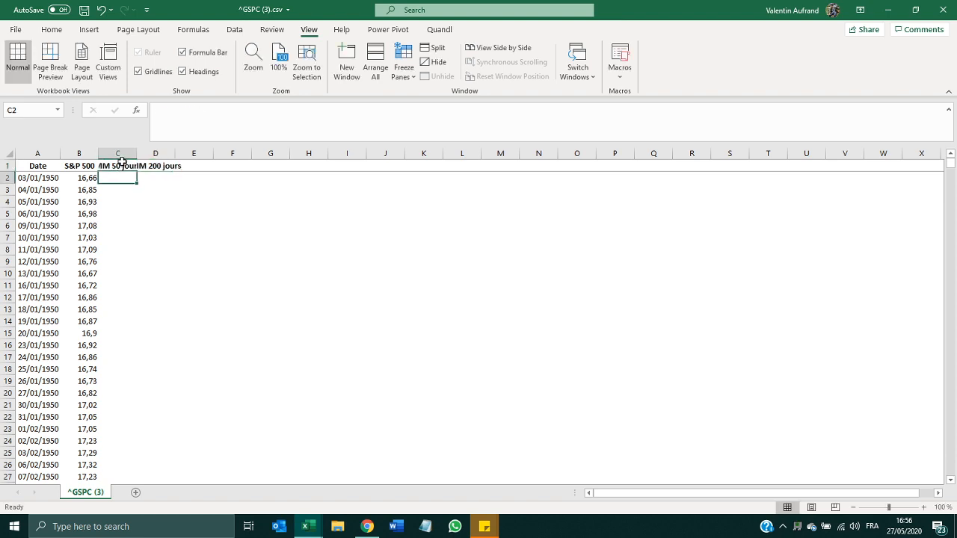
drag(122, 154, 157, 155)
double_click(135, 155)
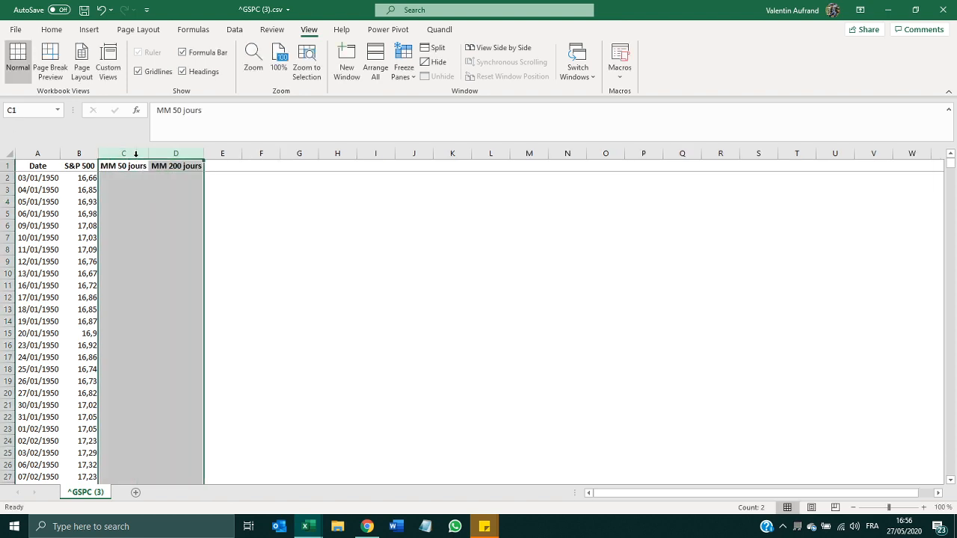
- Calculate the first 50-day moving average in C51 with the formula =AVERAGE(B2:B51)
click(109, 262)
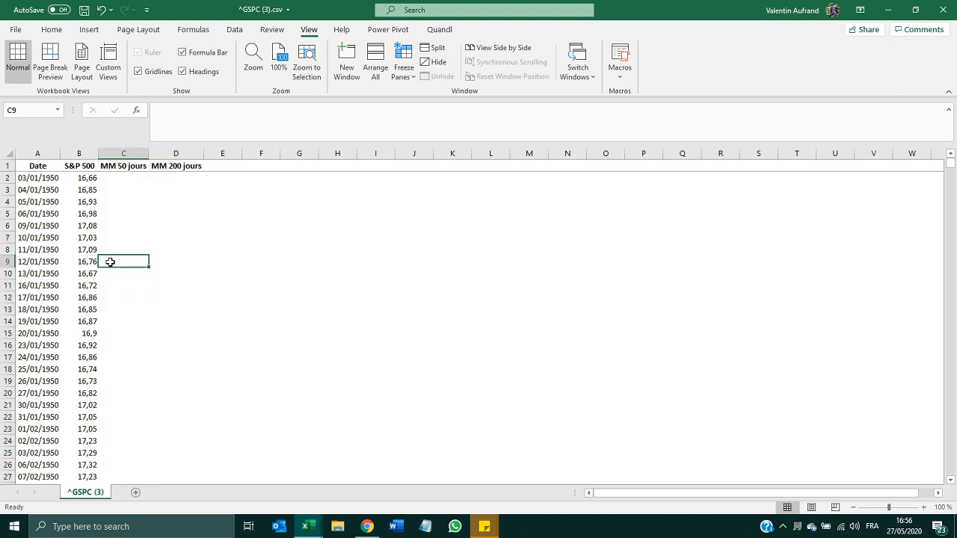
key(Down)
key(Down)
key(Down)
key(Down)
key(Down)
key(Down)
key(Down)
key(Down)
key(Down)
key(Down)
key(Down)
key(Down)
key(Down)
key(Down)
key(Down)
key(Down)
key(Down)
key(Down)
key(Down)
key(Down)
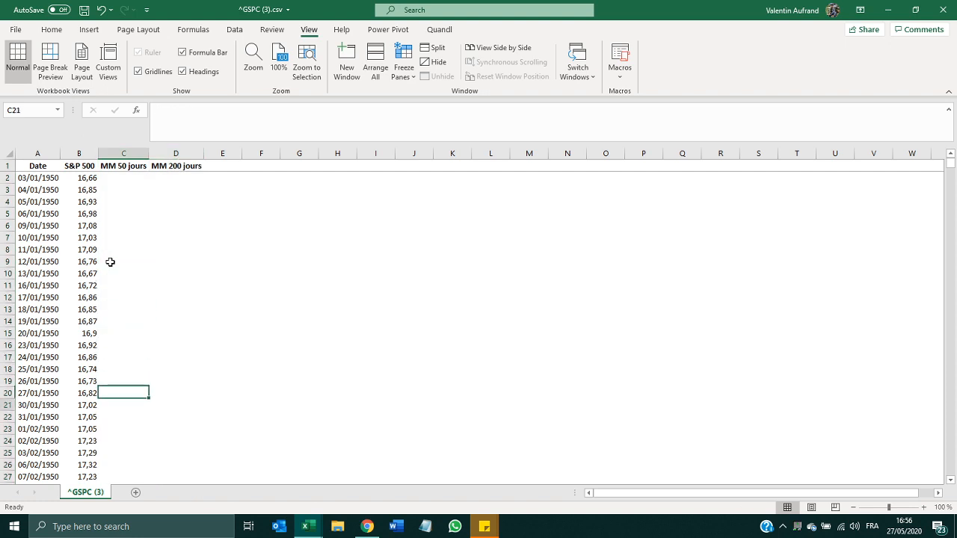
key(Down)
key(Down)
key(Down)
key(Down)
key(Down)
key(Down)
key(Down)
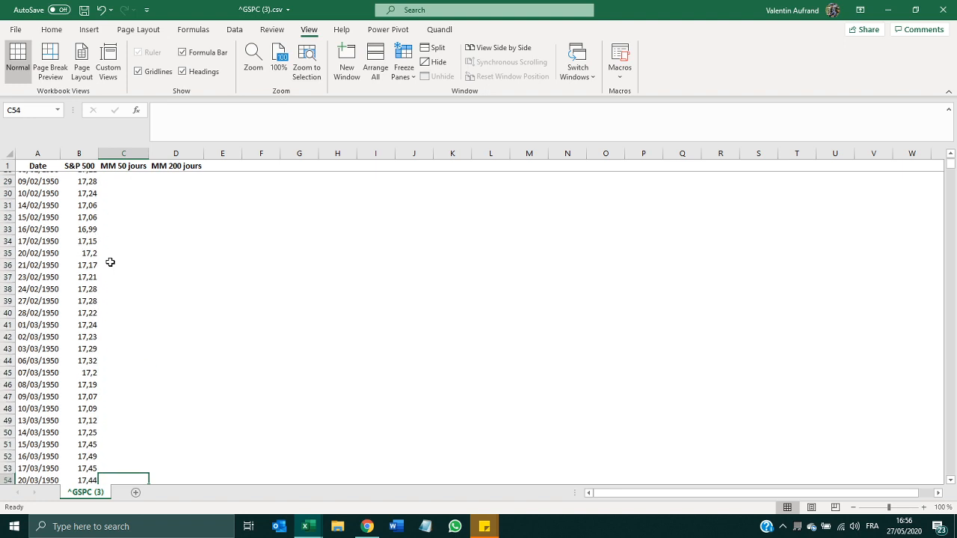
key(Up)
key(Up)
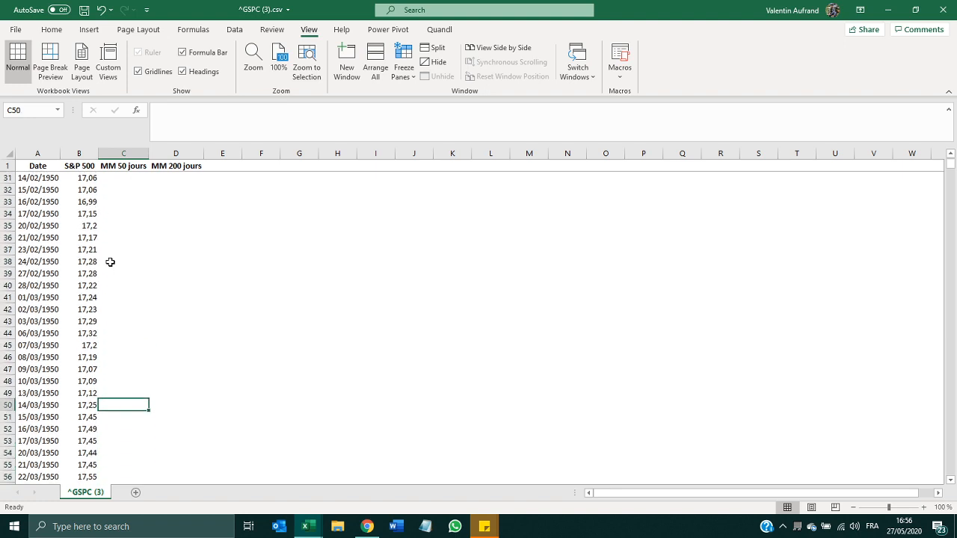
key(Down)
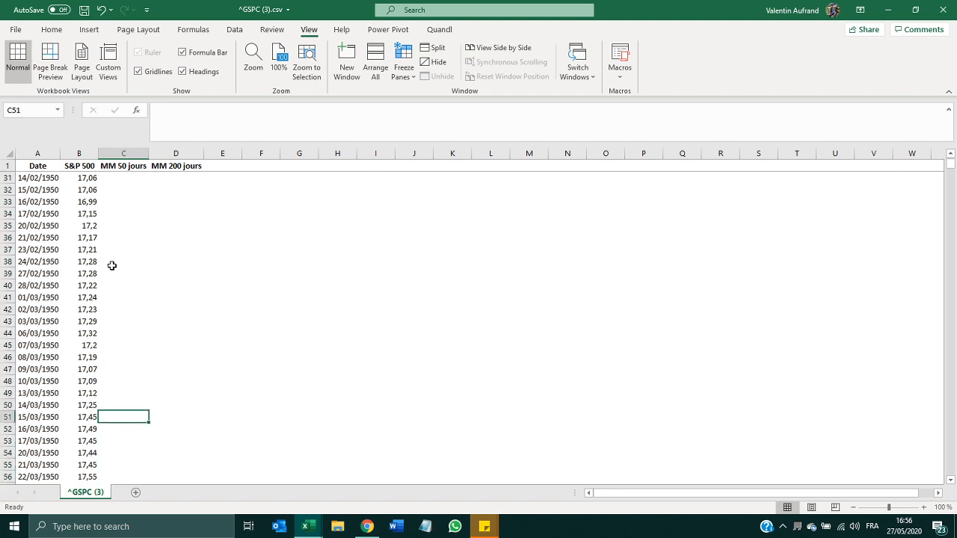
click(7, 165)
click(37, 165)
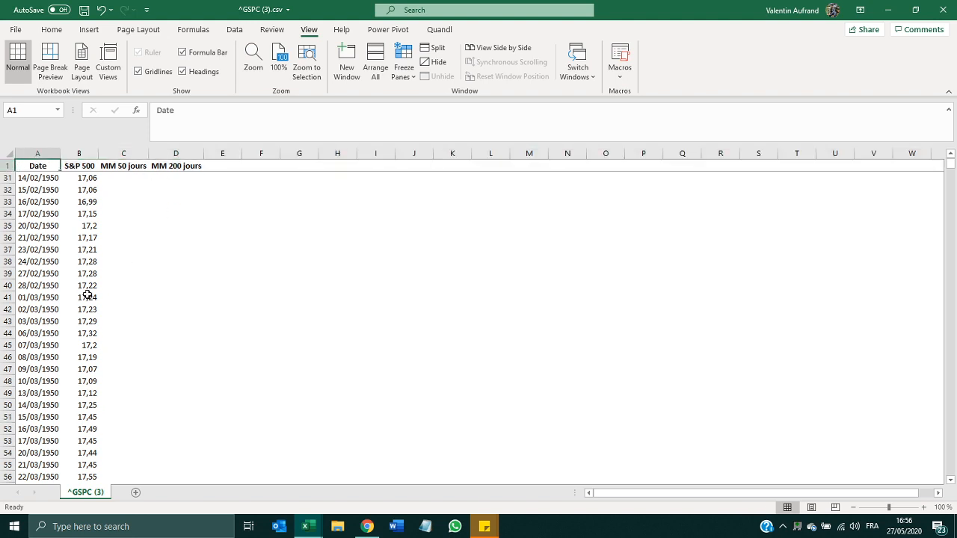
click(120, 417)
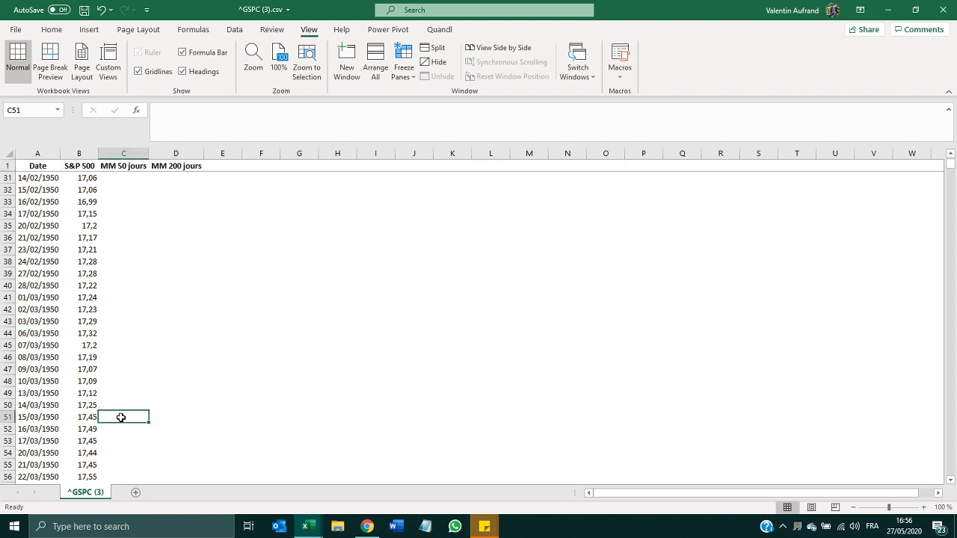
text(a)
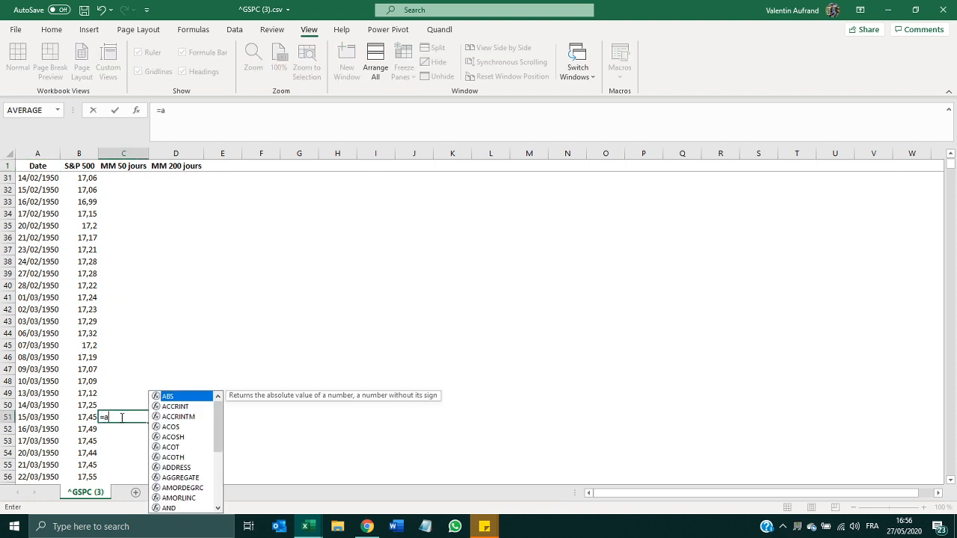
text(ver)
key(Tab)
key(Left)
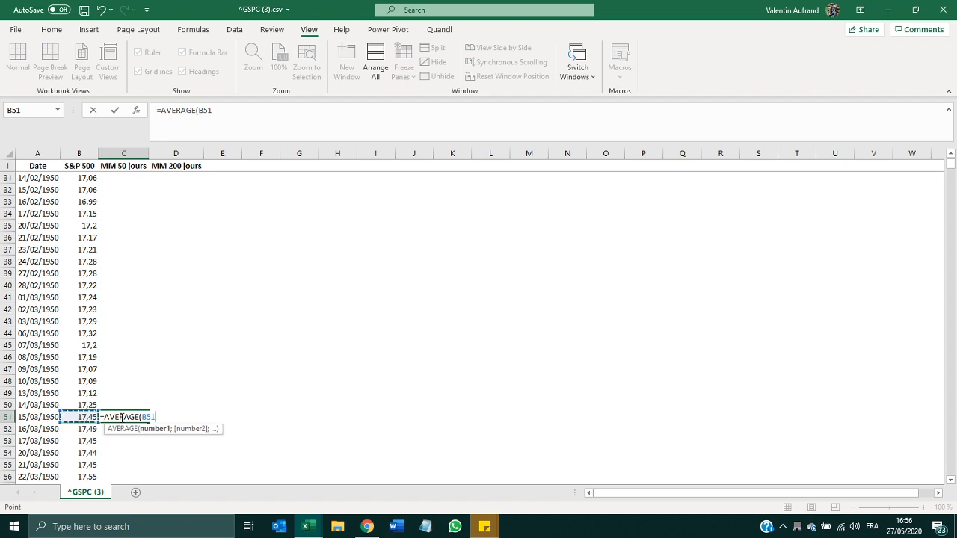
key(ctrl+shift+Up)
key(shift+Down)
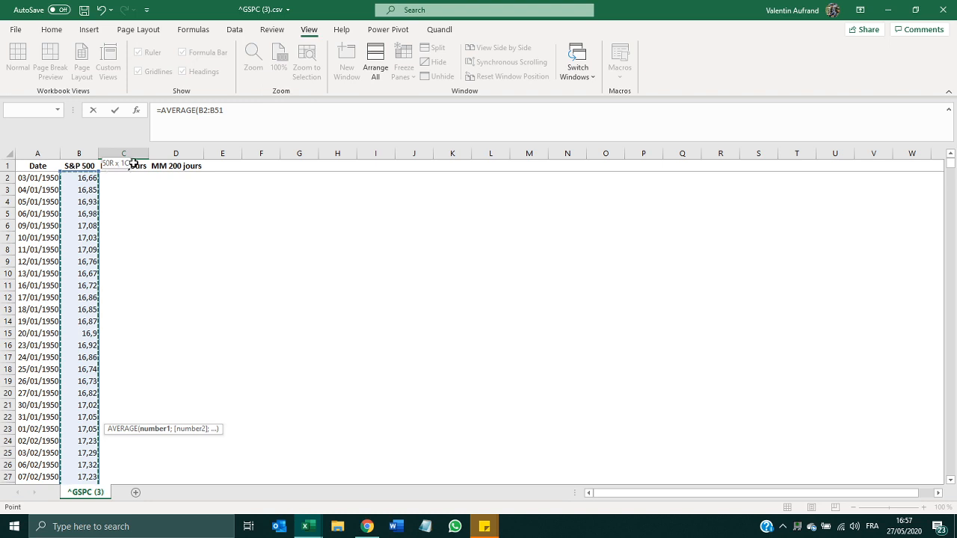
key(Return)
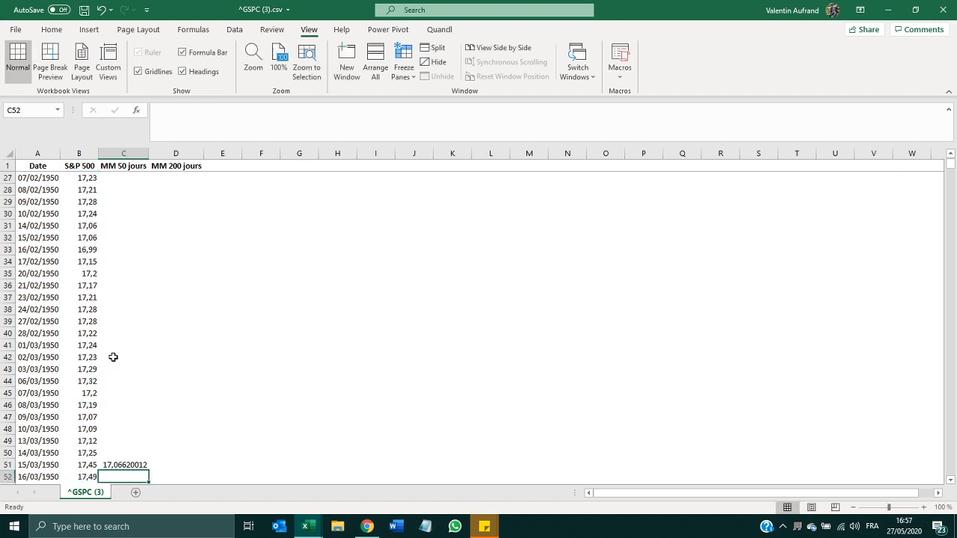
- Fill the 50-day average formula from C51 down to the last row of price data
click(138, 320)
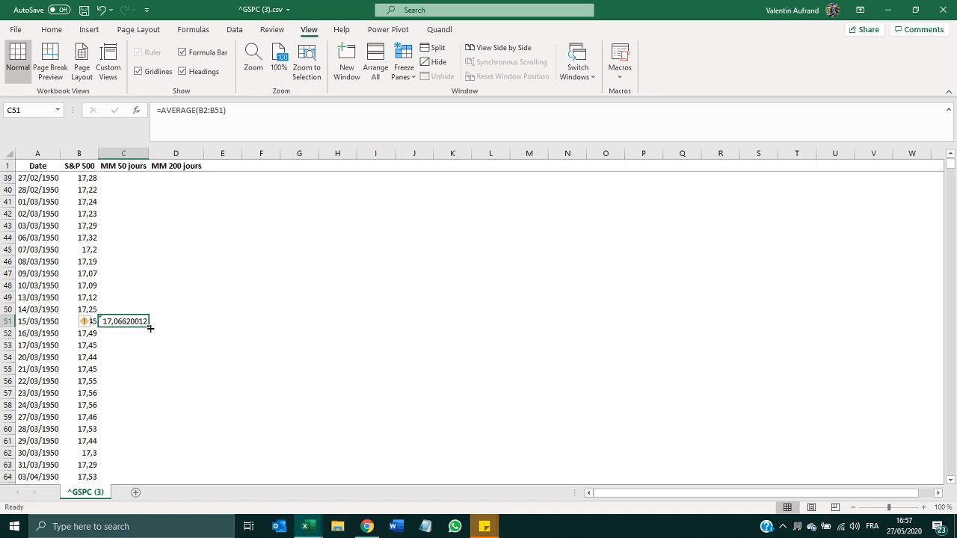
double_click(151, 328)
click(126, 336)
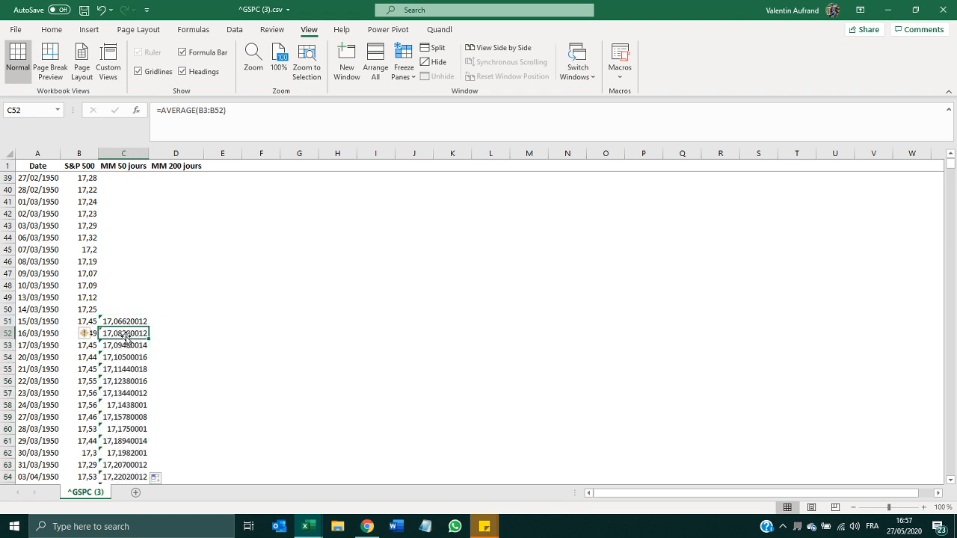
- Examine which price range the last 50-day average formula at the end of column C covers
key(ctrl+Down)
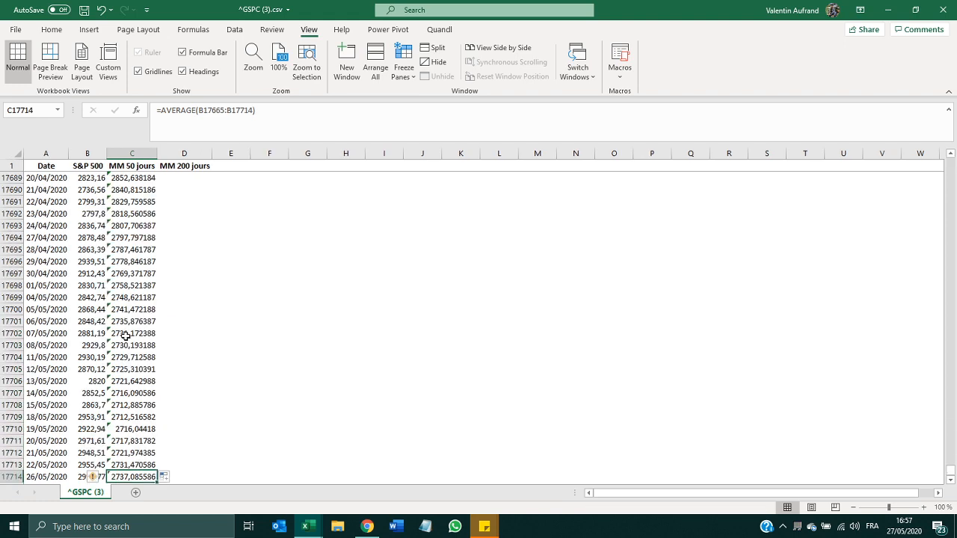
key(F2)
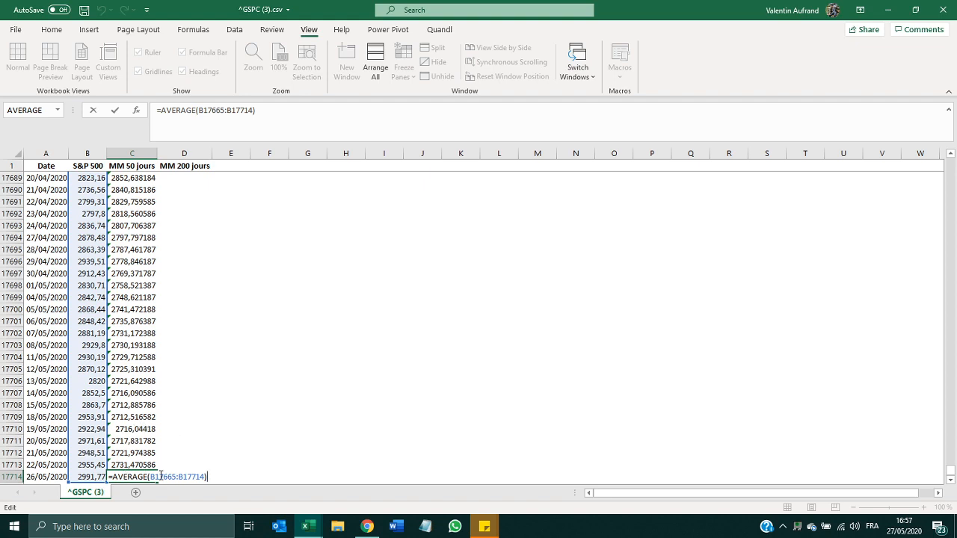
scroll(125, 358, up, 1)
scroll(125, 357, up, 13)
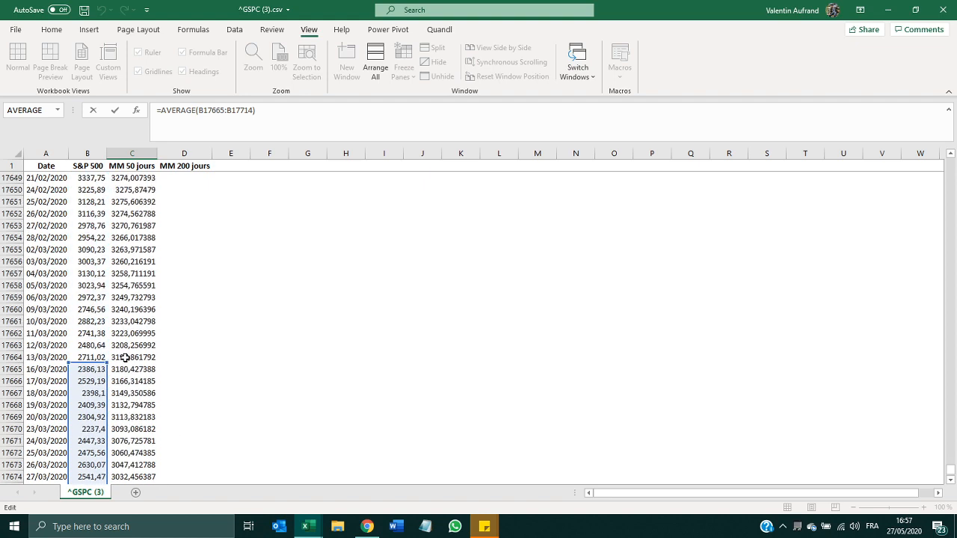
scroll(125, 357, down, 5)
scroll(125, 358, up, 3)
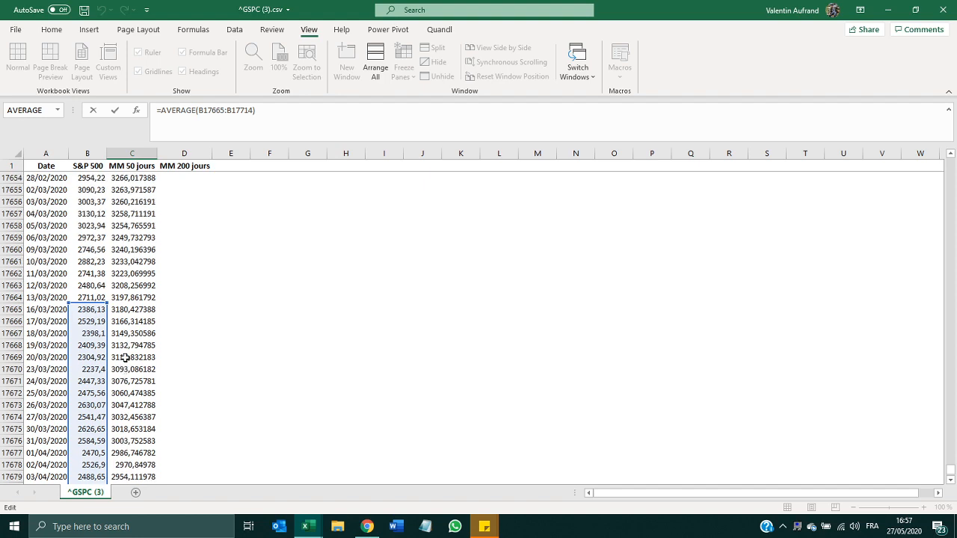
key(Return)
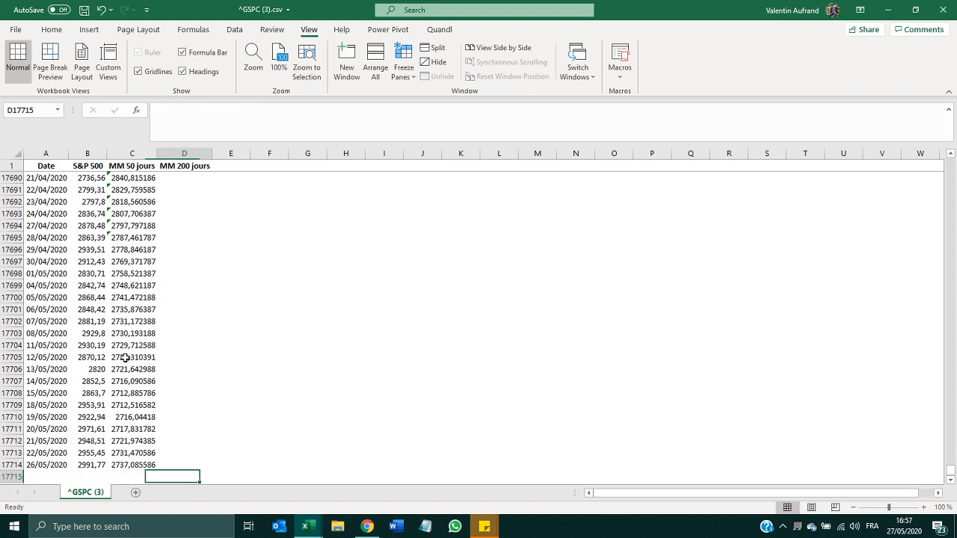
- Calculate the first 200-day moving average in D201 with the formula =AVERAGE(B2:B201)
key(Up)
key(ctrl+Up)
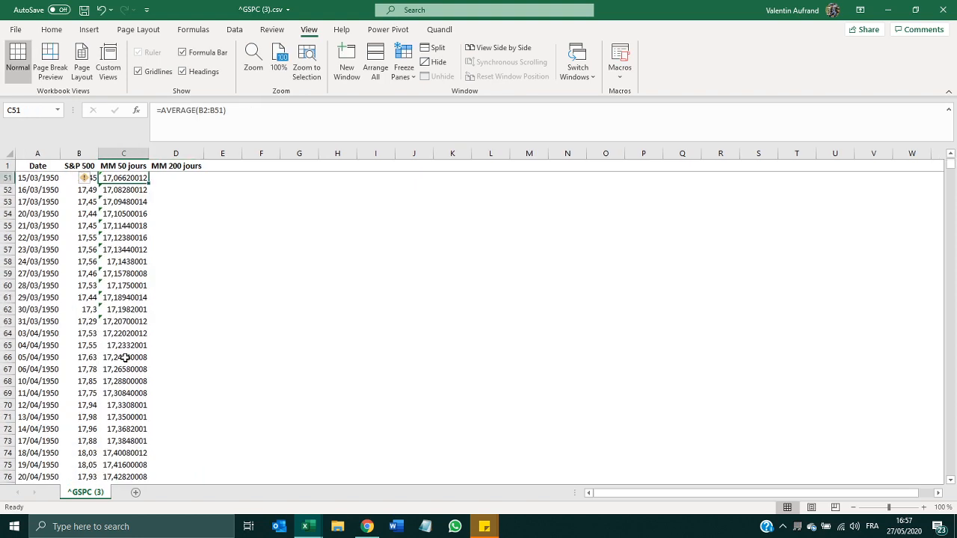
key(Page_Down)
key(Page_Down)
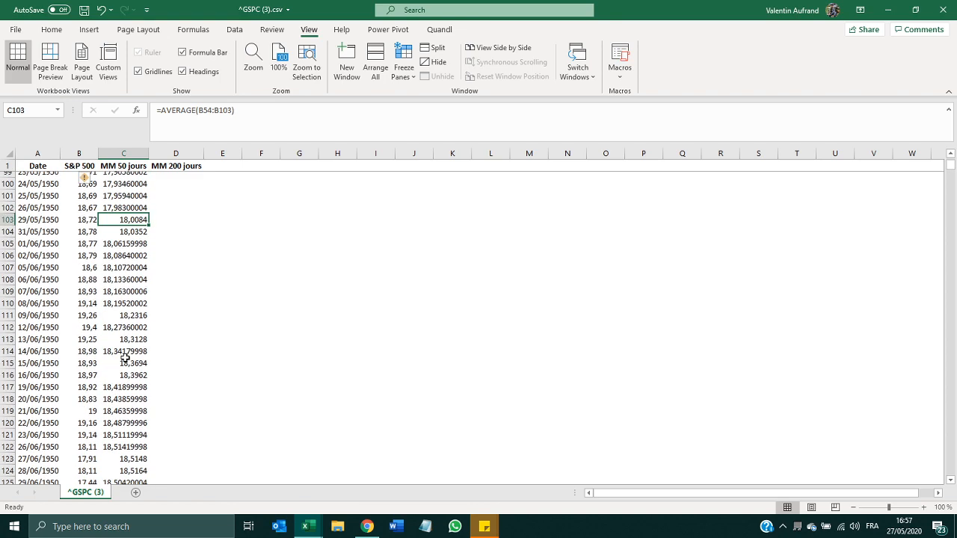
key(Page_Down)
key(Page_Down)
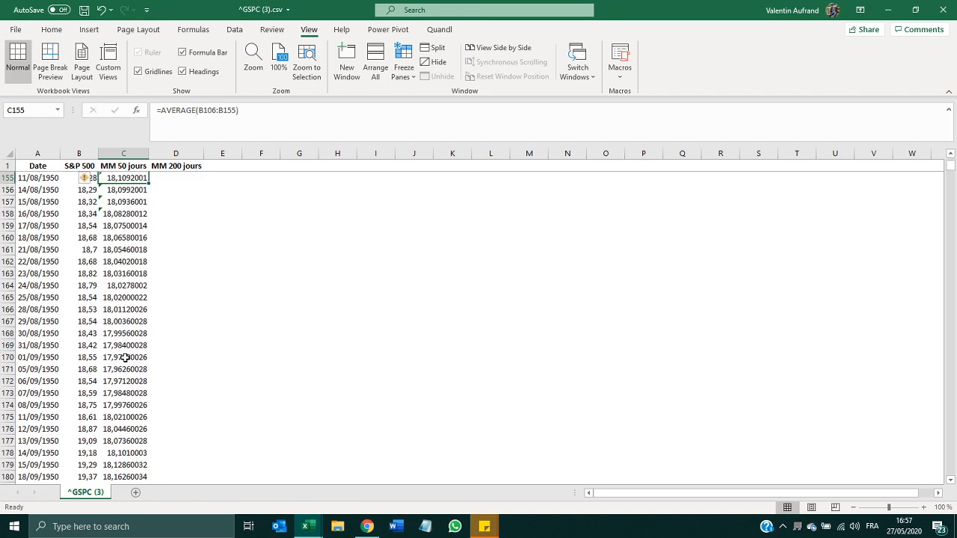
key(Page_Down)
key(Down)
key(Down)
key(Down)
key(Down)
key(Down)
key(Down)
key(Down)
key(Down)
key(Down)
key(Down)
key(Down)
key(Down)
key(Down)
key(Down)
key(Down)
key(Down)
key(Down)
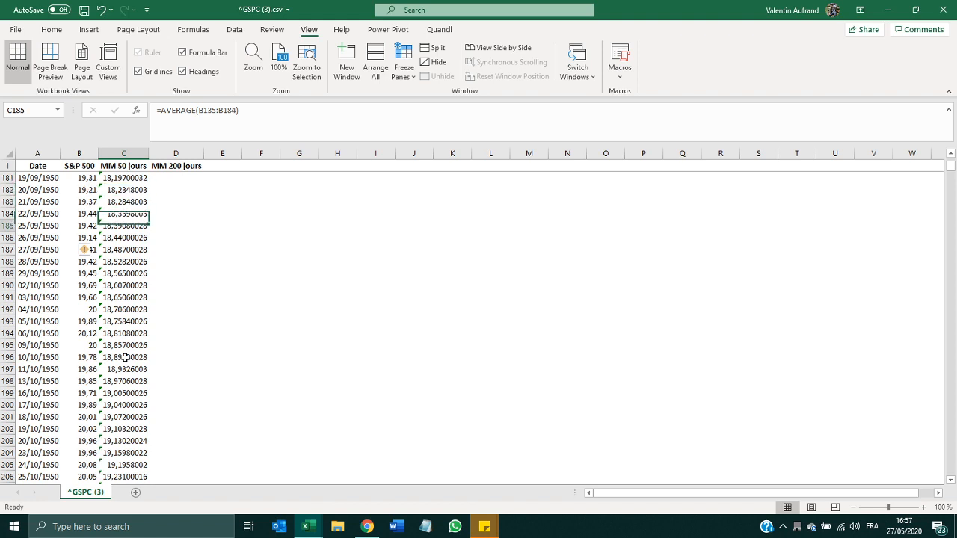
key(Down)
key(Down)
key(Down)
key(Right)
text(=av)
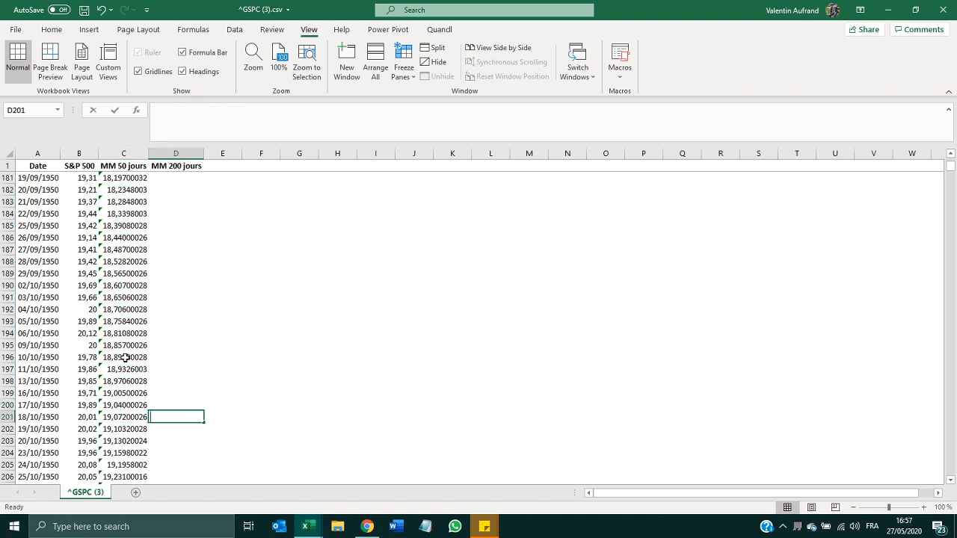
text(e)
key(Tab)
key(Left)
key(Left)
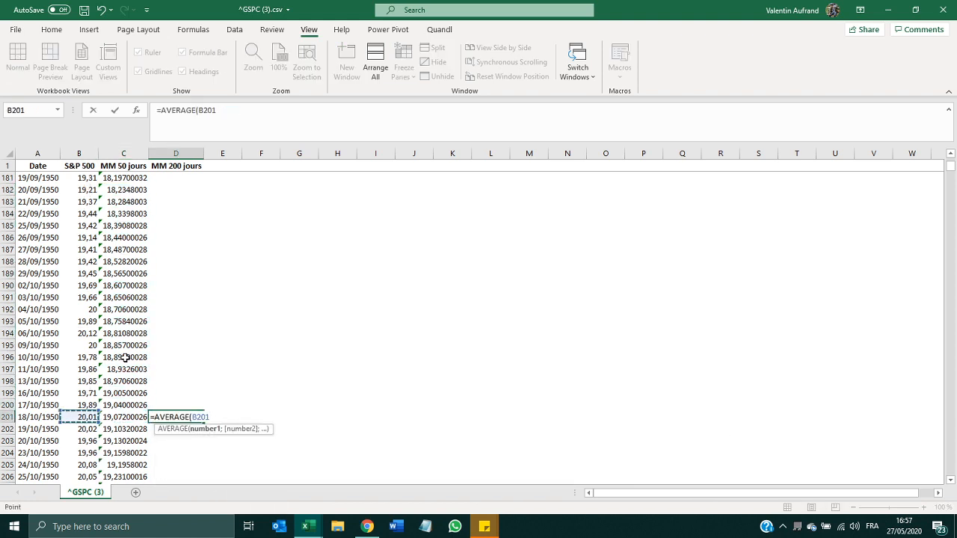
key(ctrl+shift+Up)
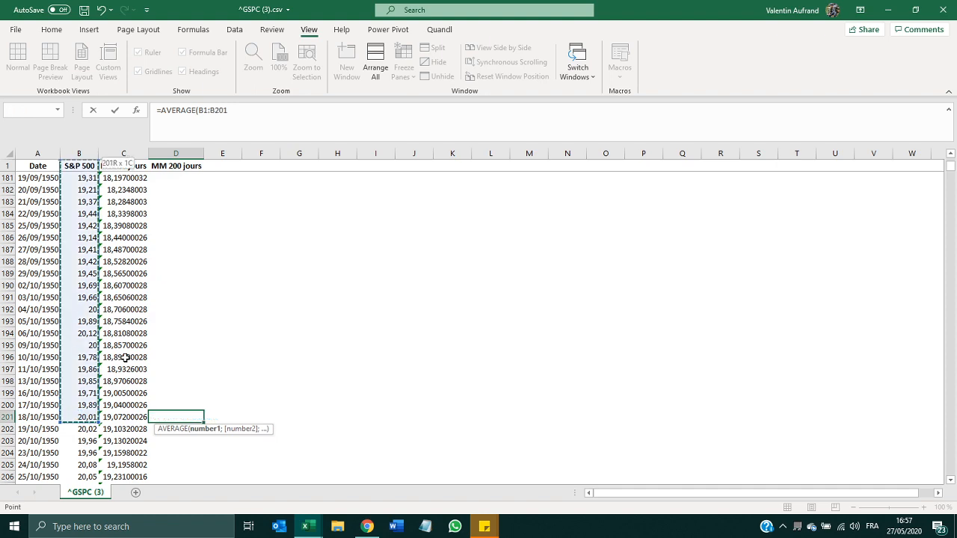
key(shift+Down)
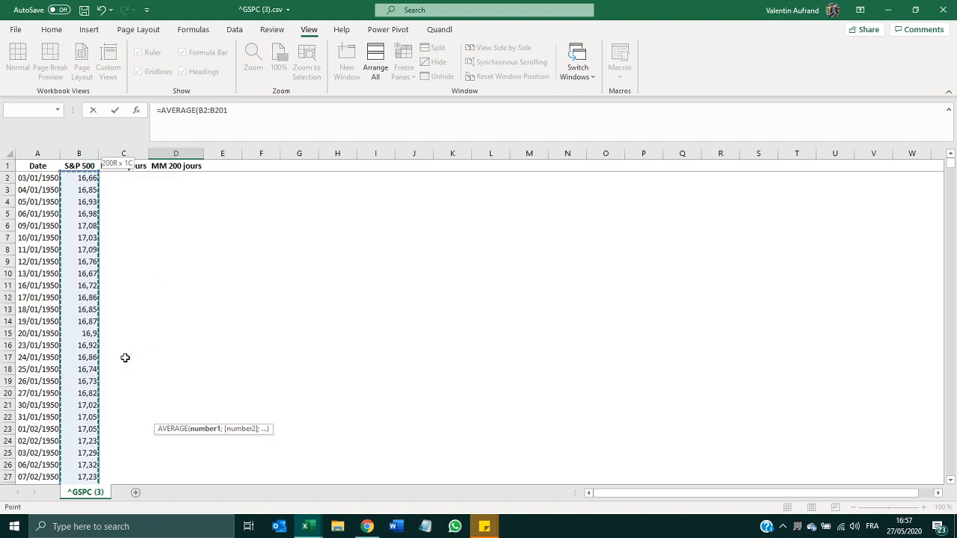
text())
key(BackSpace)
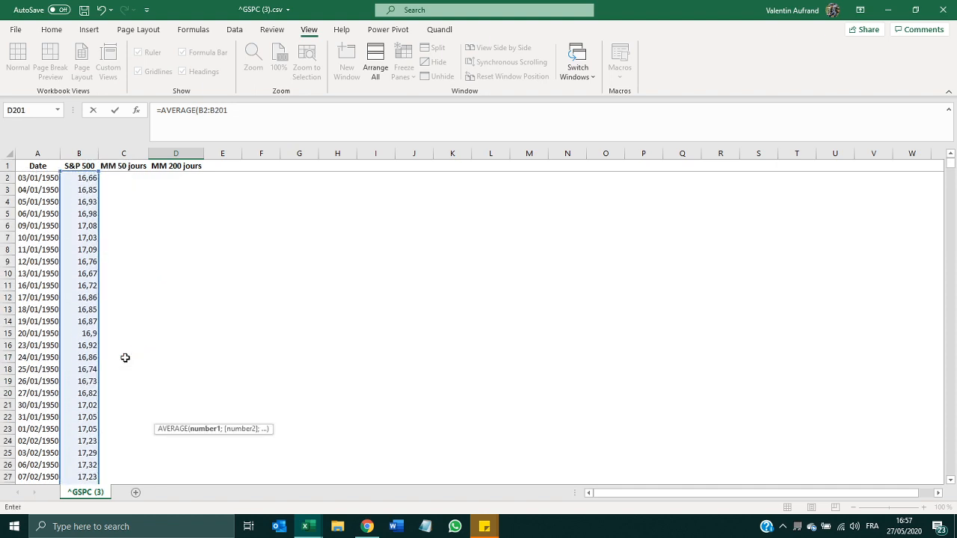
text())
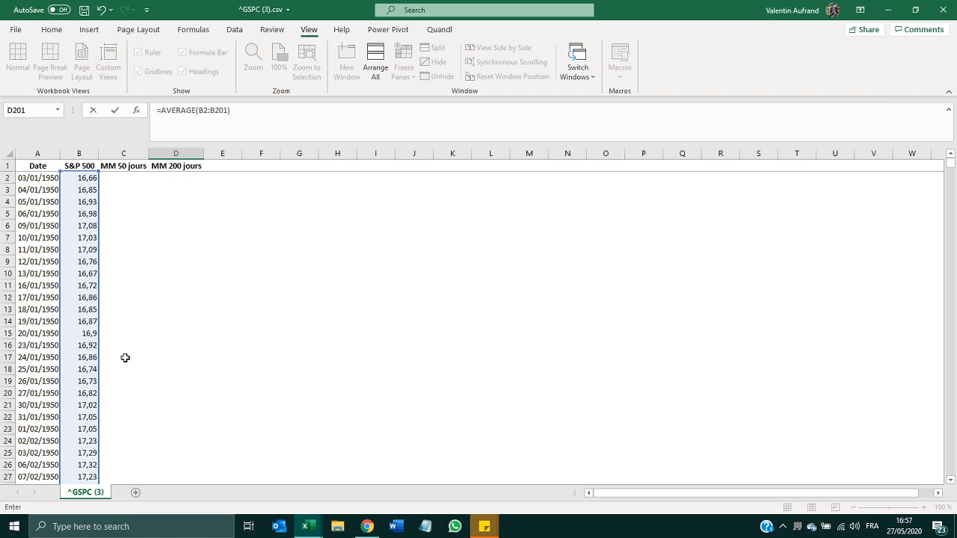
key(Return)
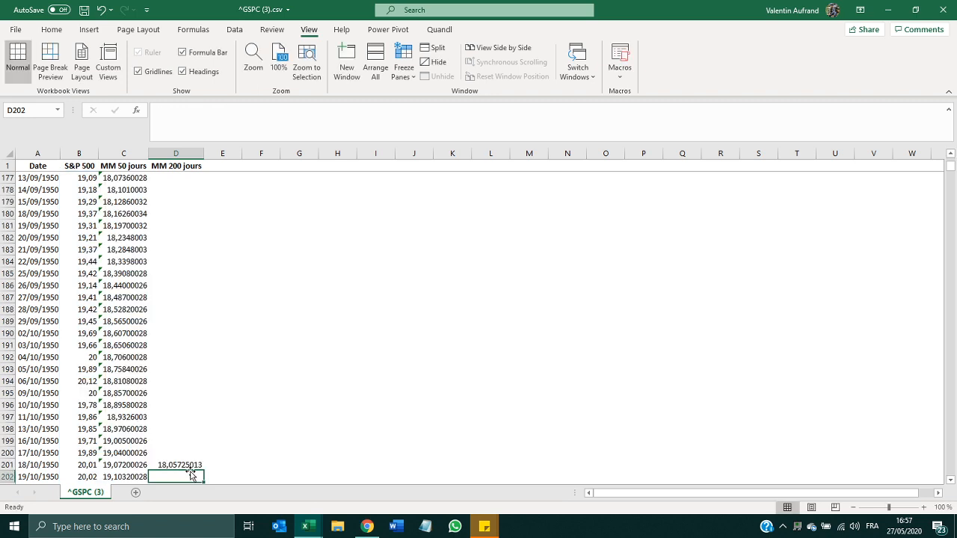
- Fill the 200-day average formula from D201 down to the last row of price data
click(192, 463)
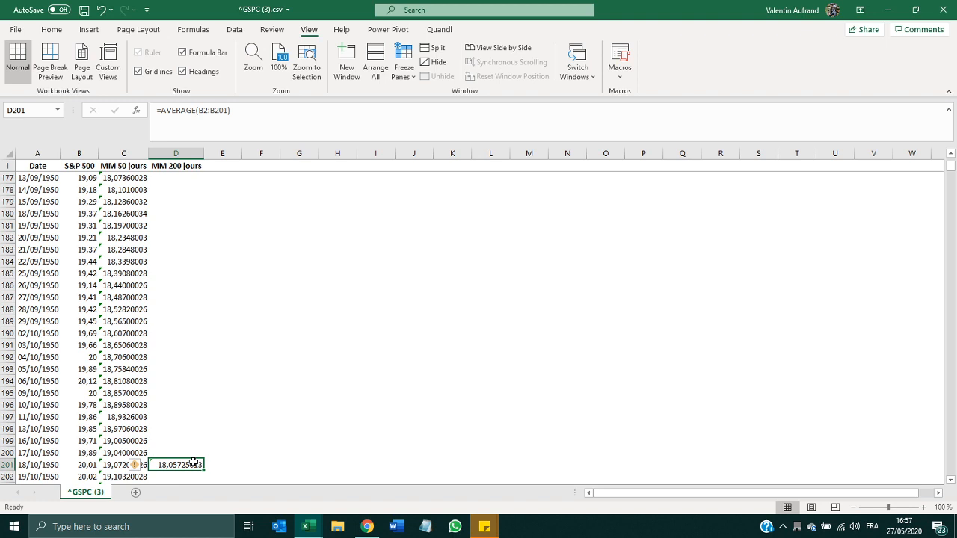
mouse_move(193, 463)
mouse_down()
mouse_move(127, 453)
mouse_move(29, 225)
mouse_move(209, 426)
mouse_move(213, 452)
mouse_move(196, 461)
mouse_up()
double_click(204, 472)
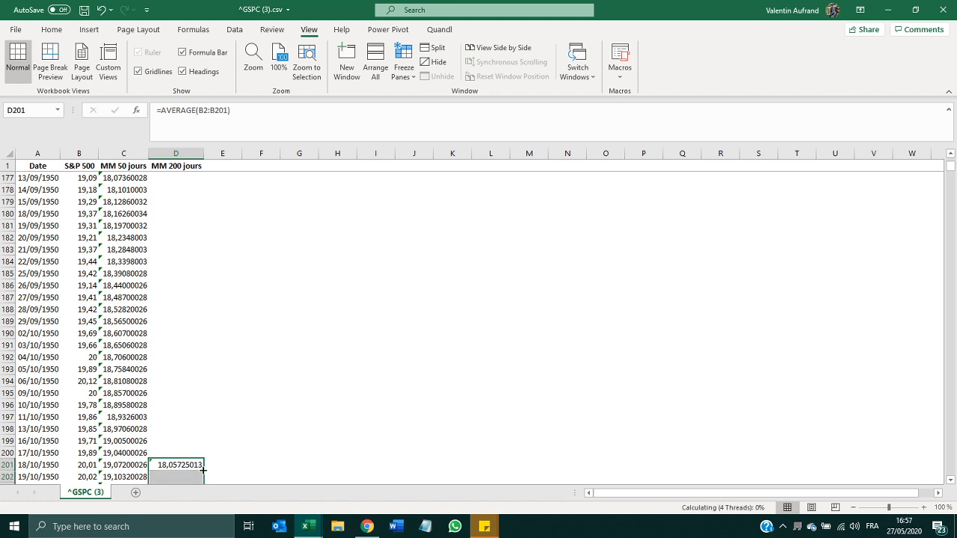
key(ctrl+Down)
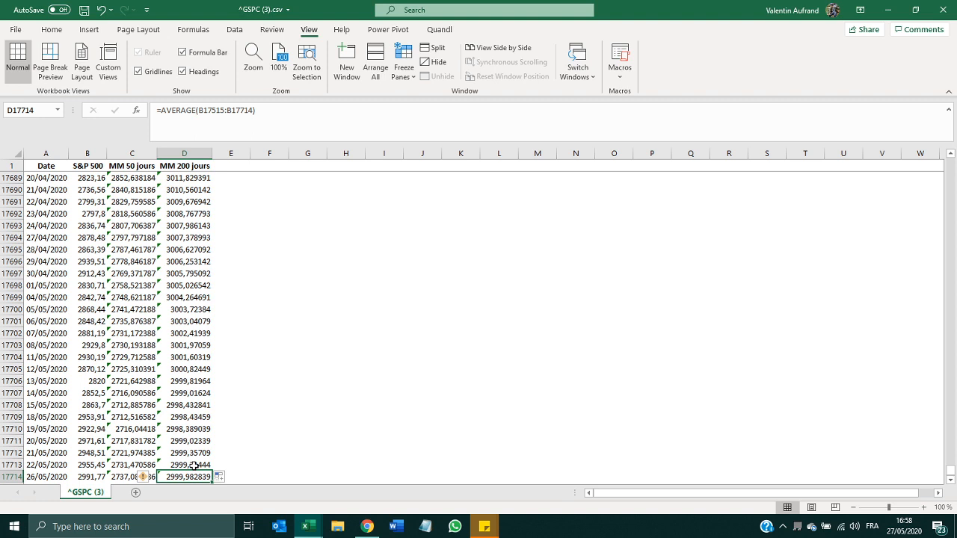
- Add the header "Stratégie 1 (Cash)" in E1 and autofit the width of column E
key(Right)
key(ctrl+Up)
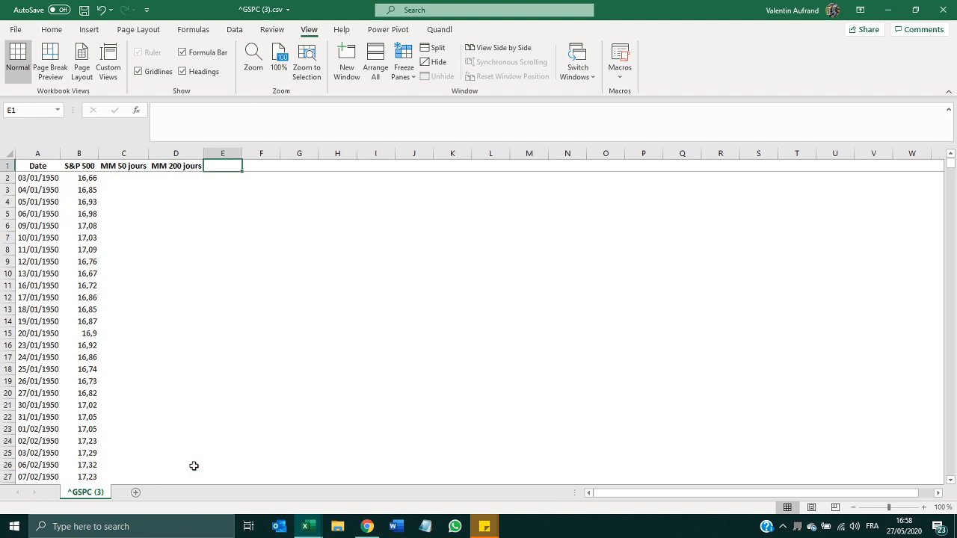
text(Stratégie 1)
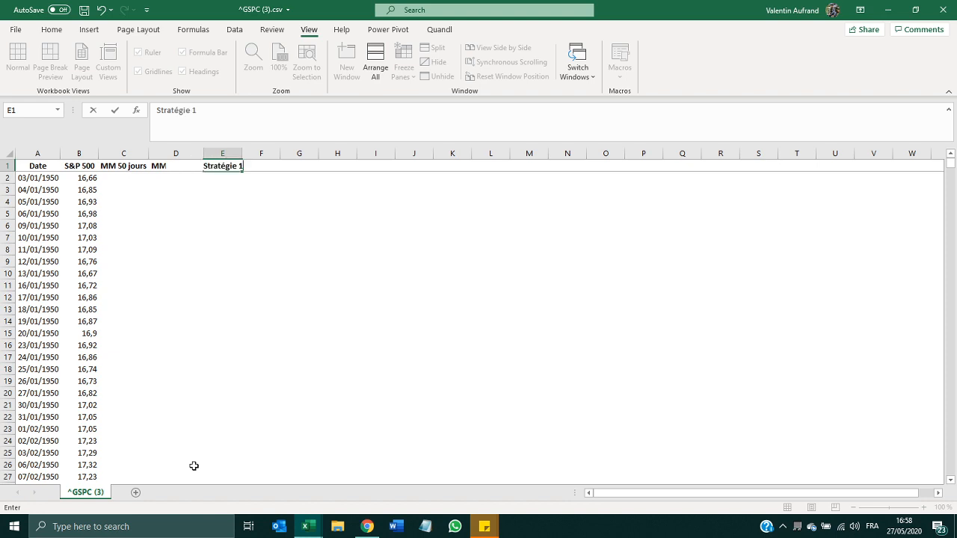
text( (Cash))
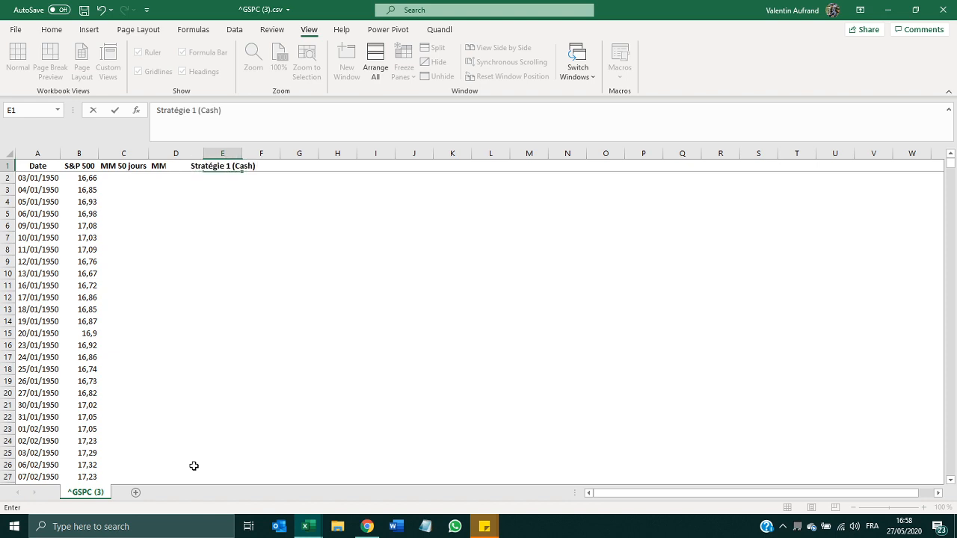
key(Left)
key(Left)
key(Left)
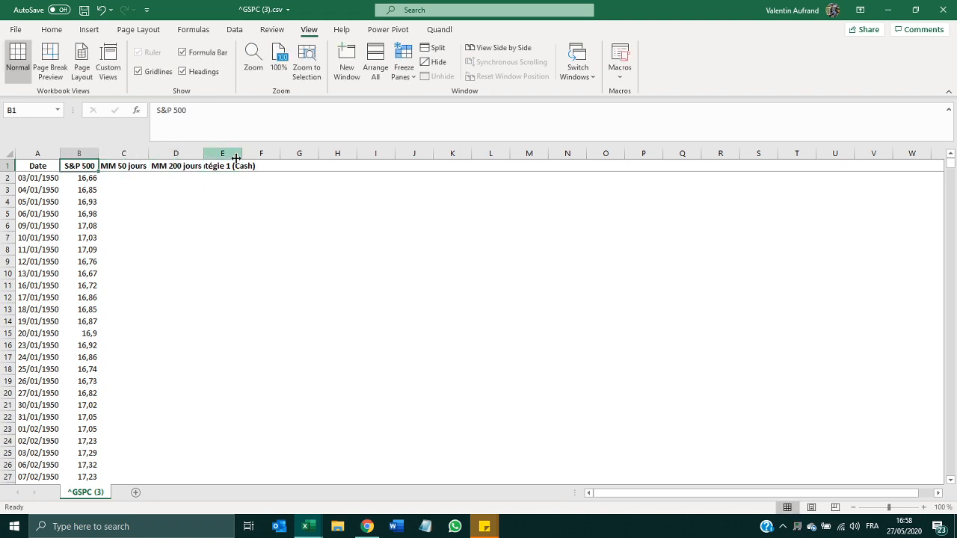
double_click(236, 157)
- Enter =B2 in E2 and fill it down the strategy column to the last row of data
click(228, 185)
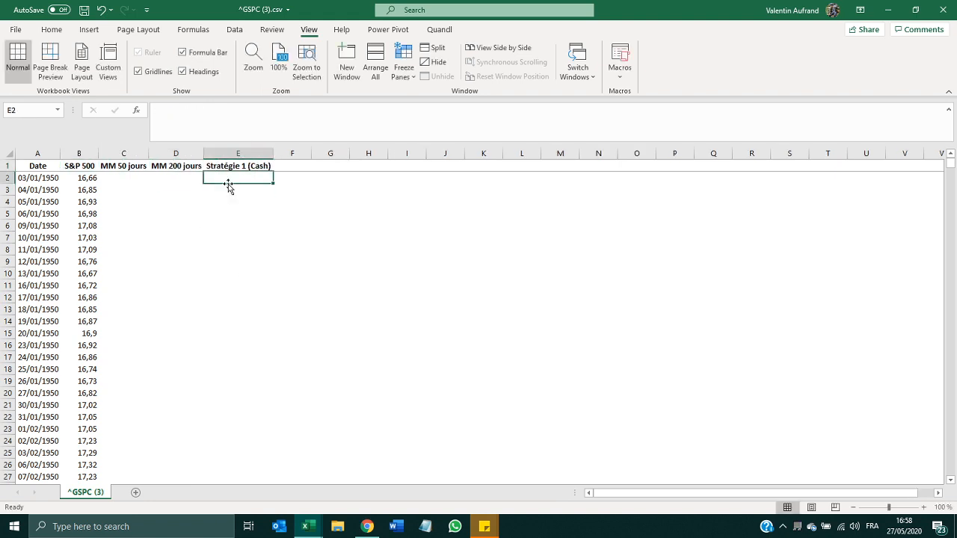
text(=)
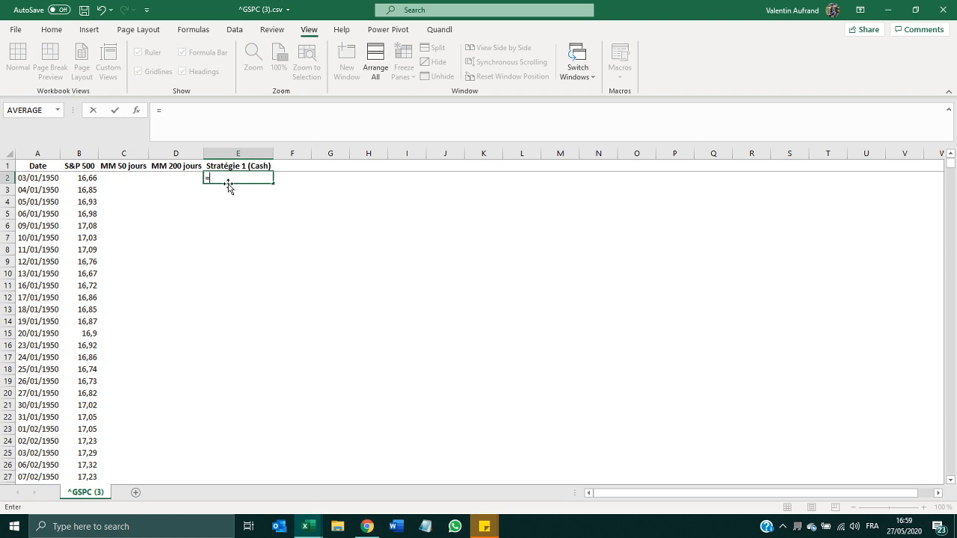
key(Left)
key(Left)
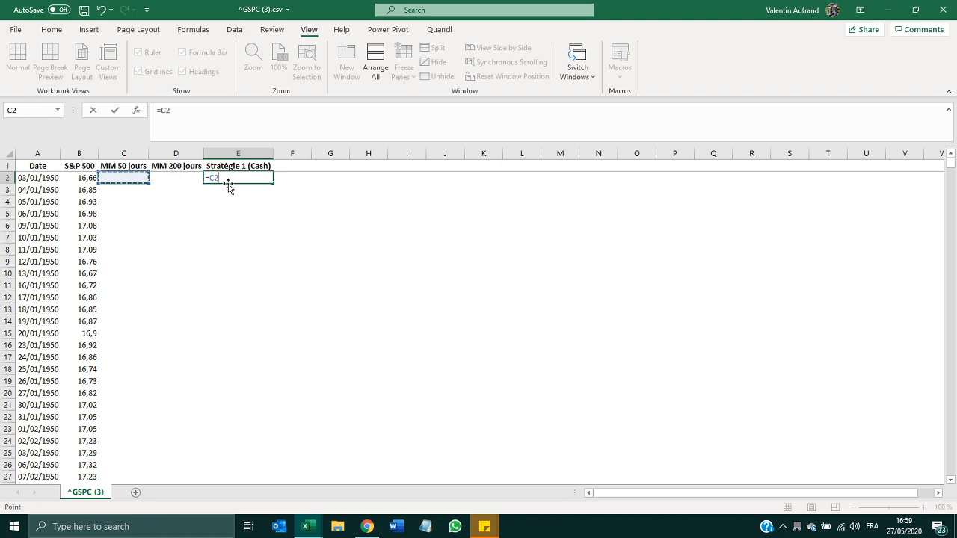
key(Left)
key(Left)
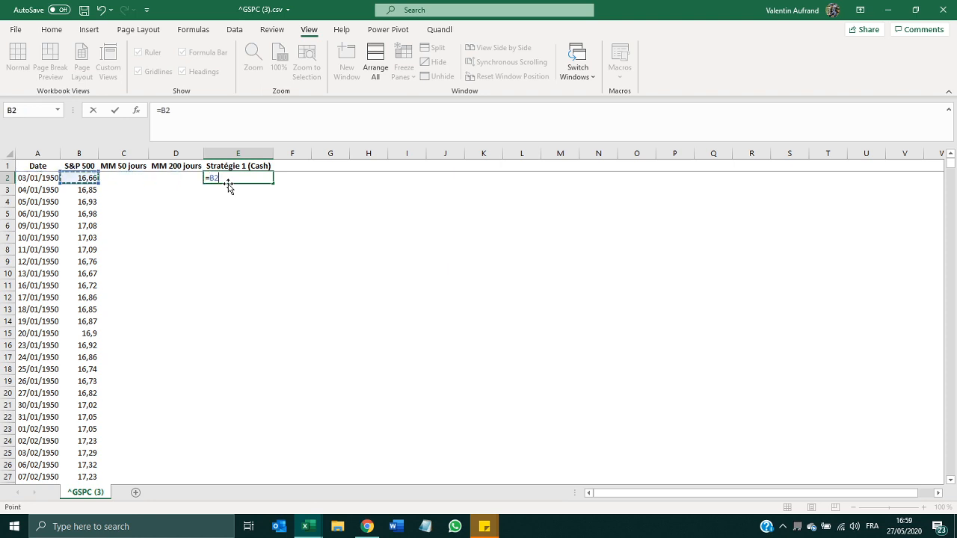
key(Return)
click(228, 177)
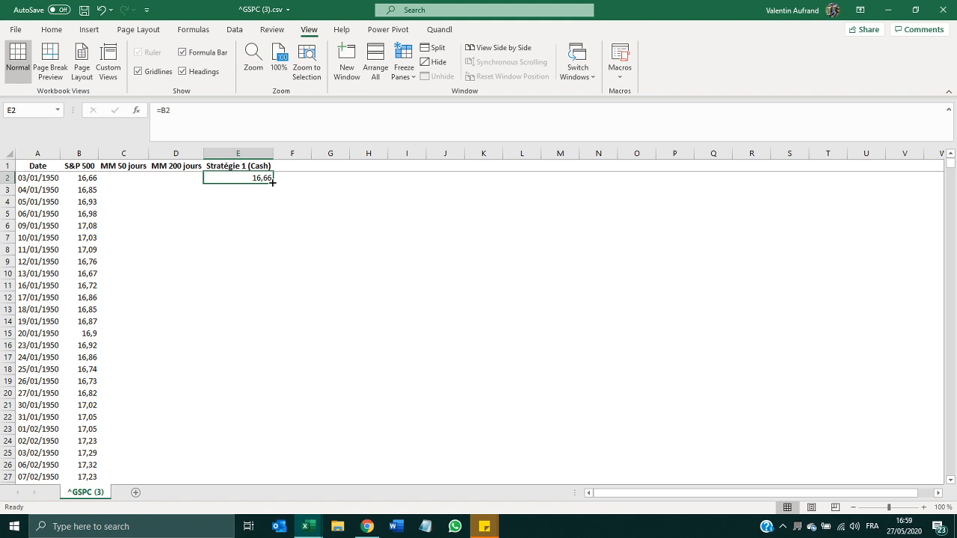
double_click(272, 182)
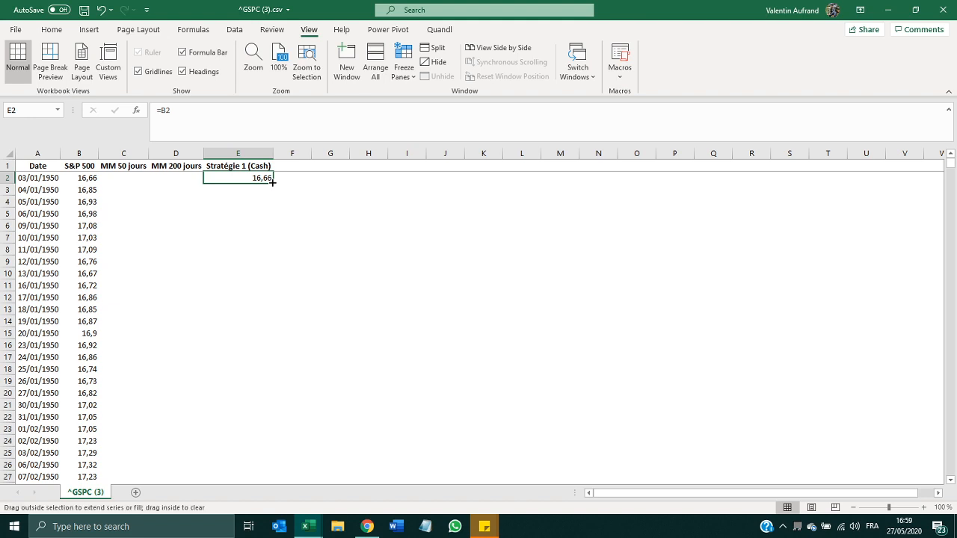
- Start an IF formula in E202, in the row below the first 200-day average, replacing the existing formula
click(172, 179)
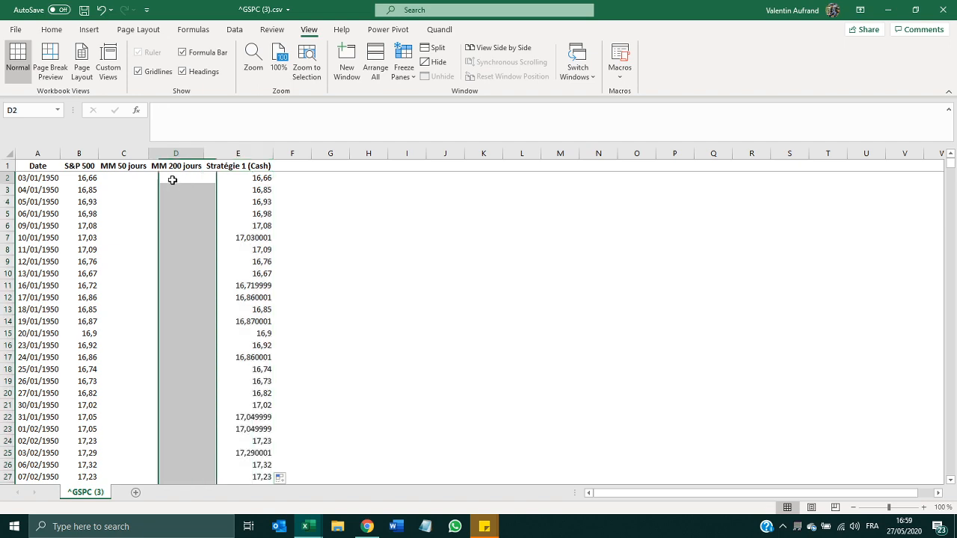
key(ctrl+Down)
key(Down)
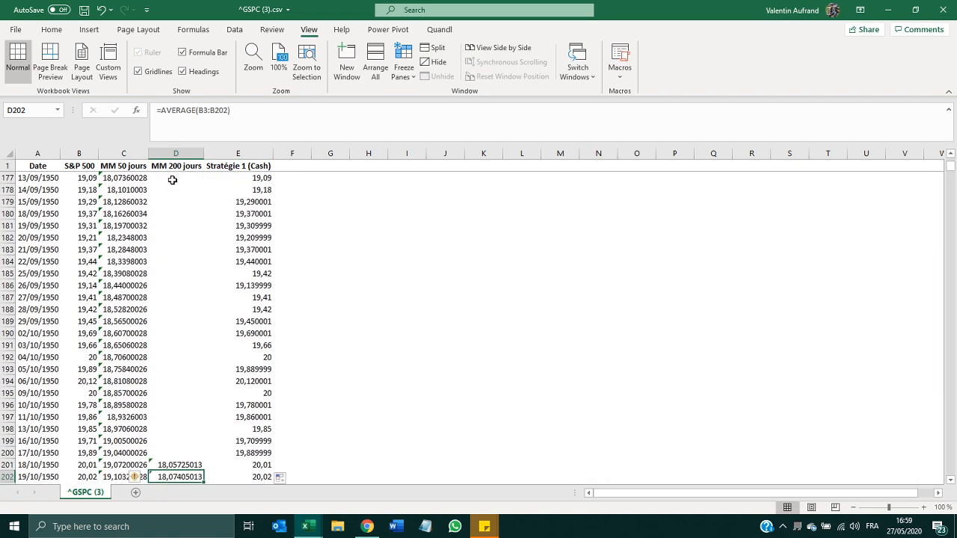
key(Up)
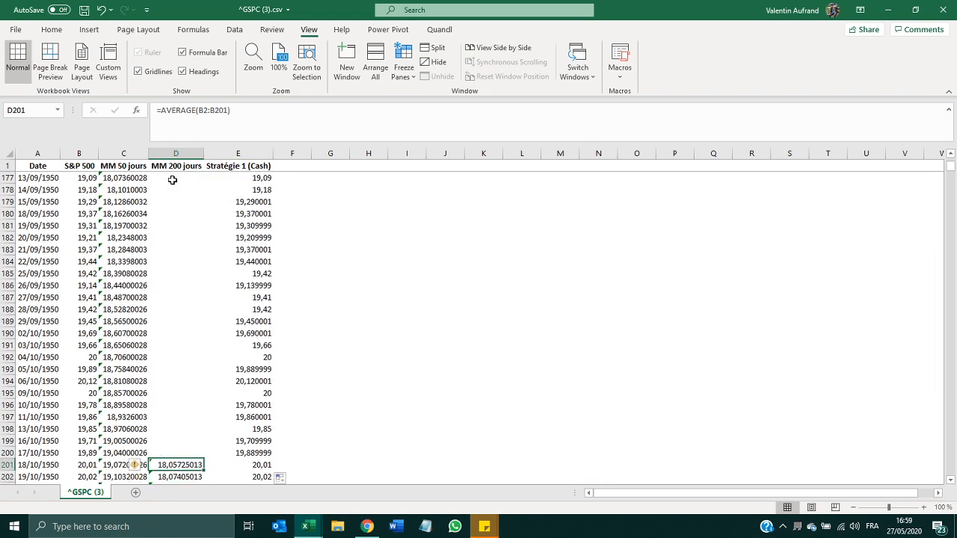
key(Left)
key(Left)
key(Left)
key(Right)
key(Right)
key(Right)
key(Right)
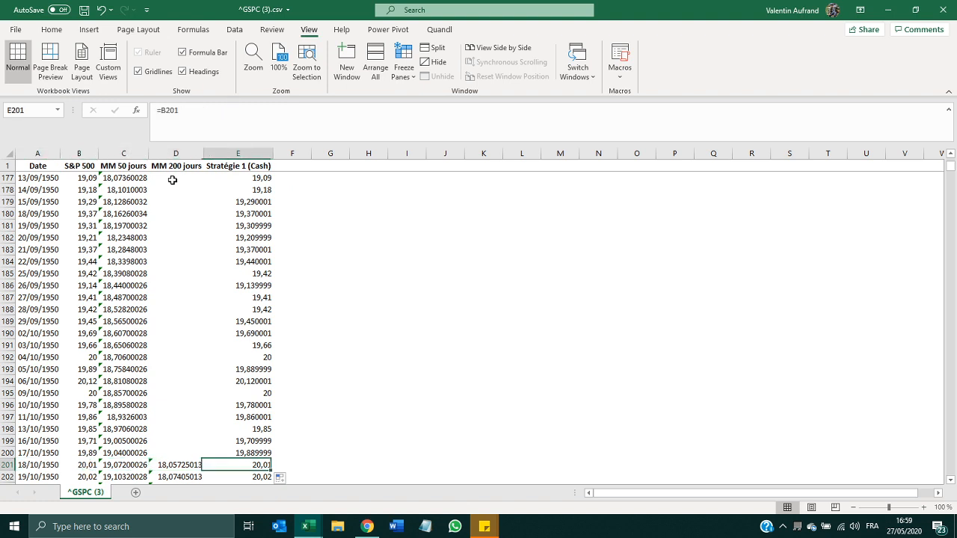
key(Down)
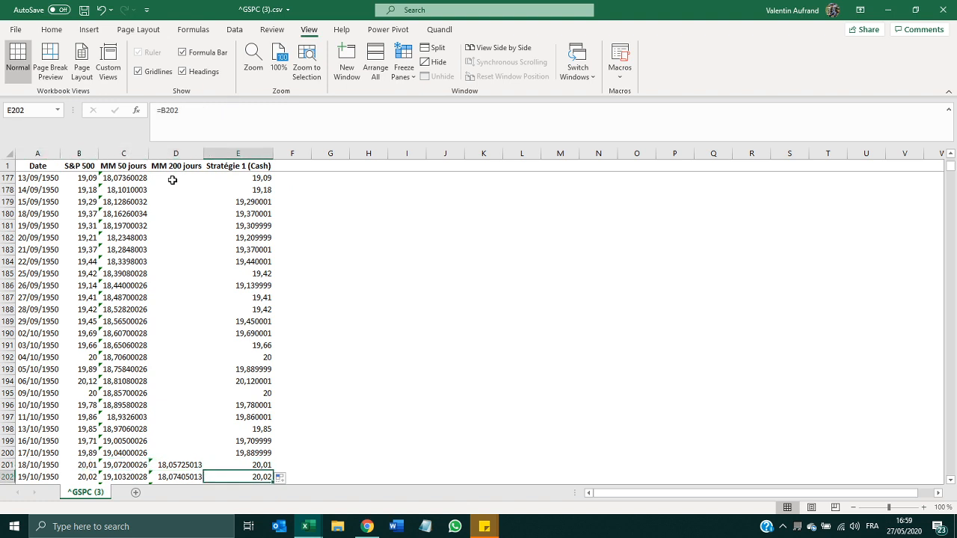
scroll(225, 306, down, 2)
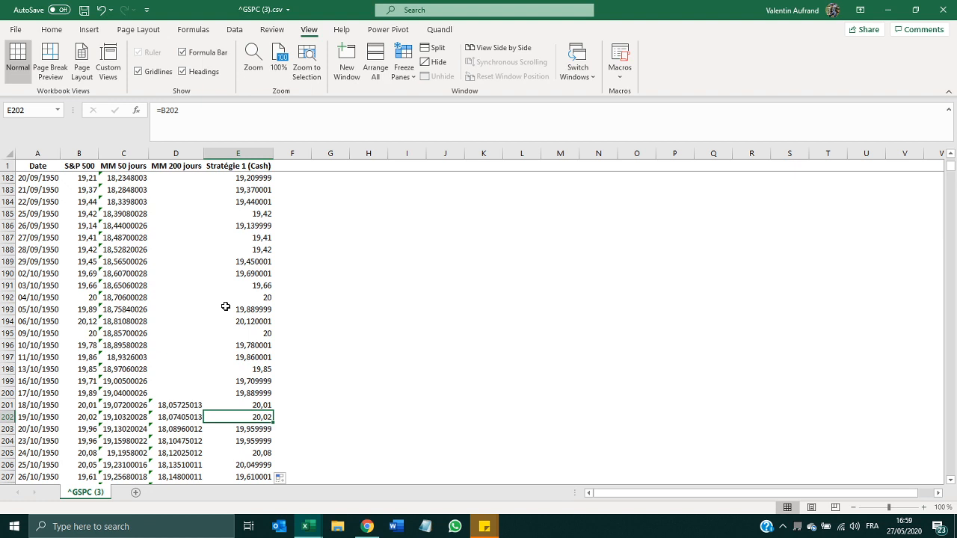
text(=)
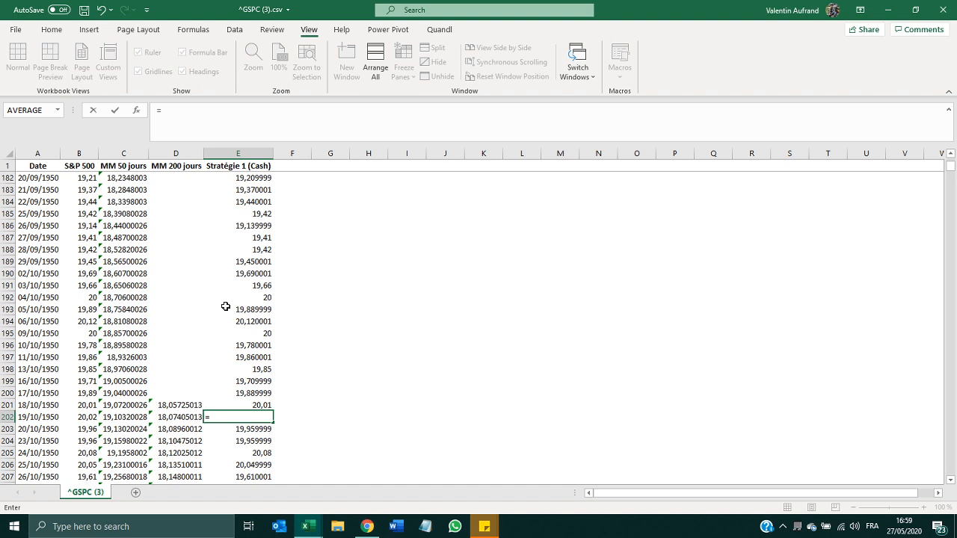
text(IF()
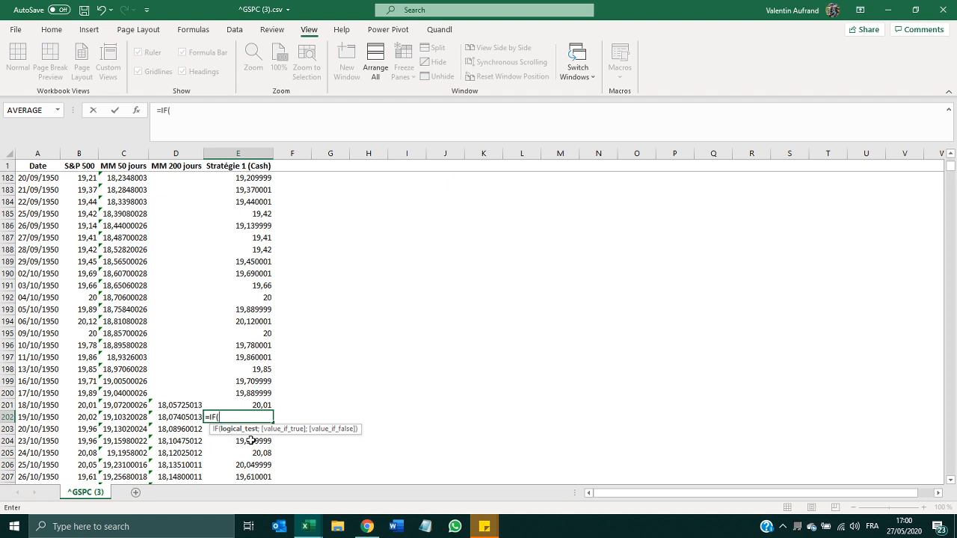
text(OR()
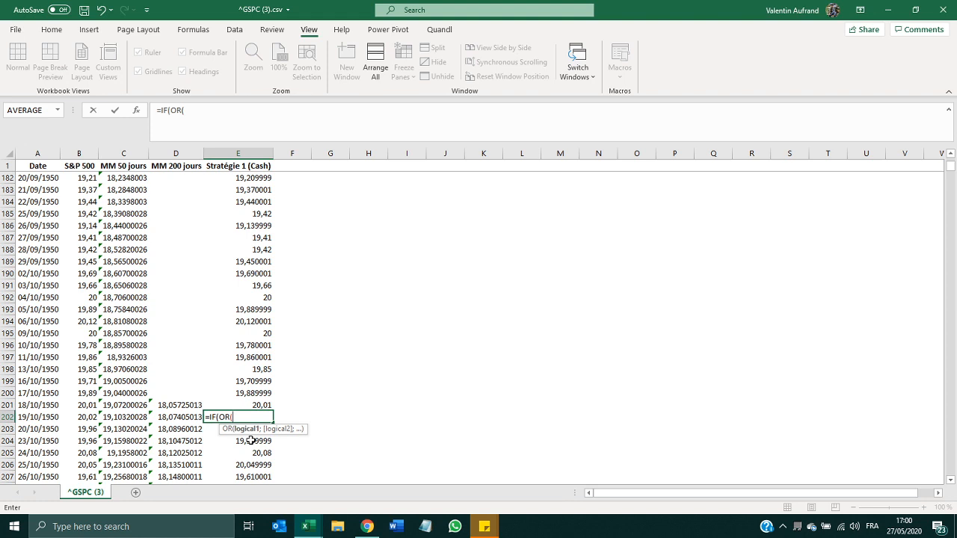
key(BackSpace)
key(BackSpace)
key(BackSpace)
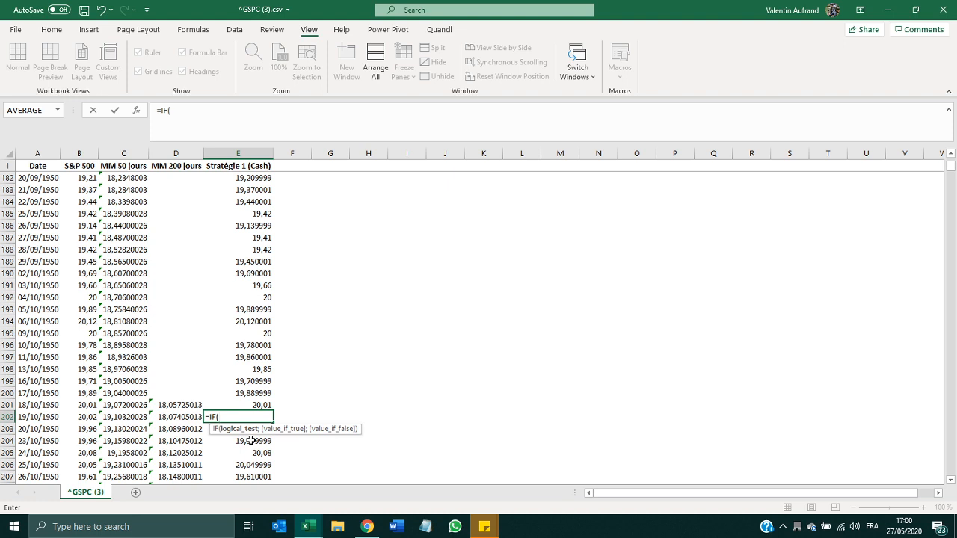
- Use an OR function as the logical test in E202's IF formula, with B201>D201 as its first condition
text(and)
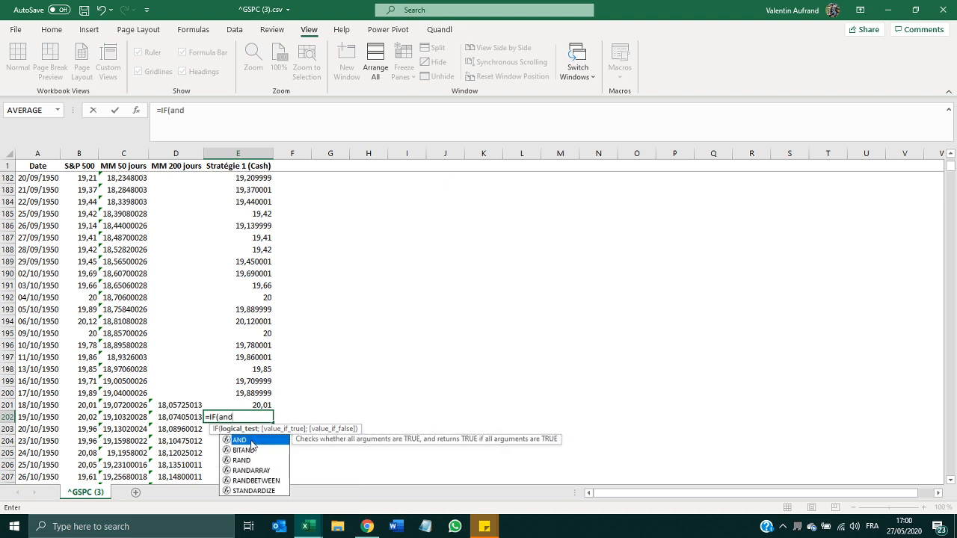
key(BackSpace)
key(BackSpace)
key(BackSpace)
text(or)
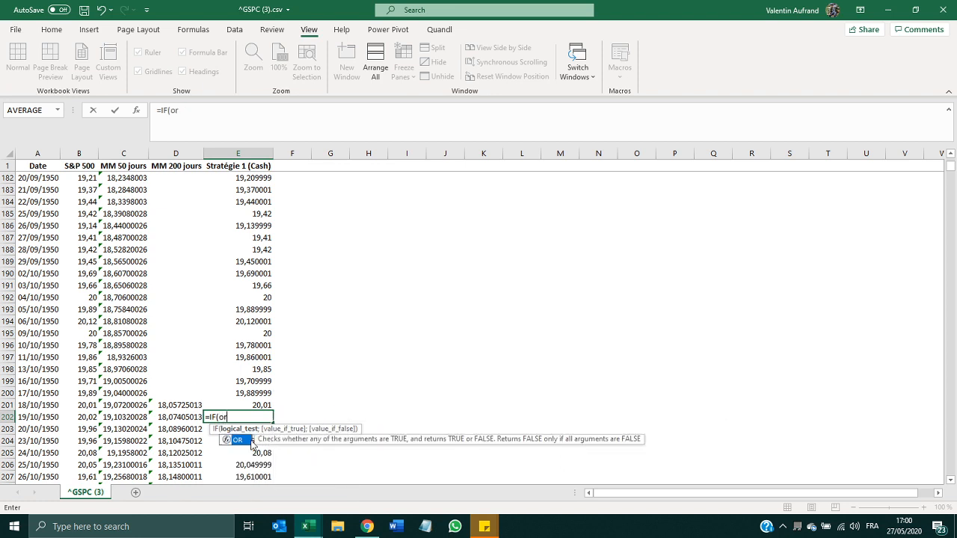
key(Tab)
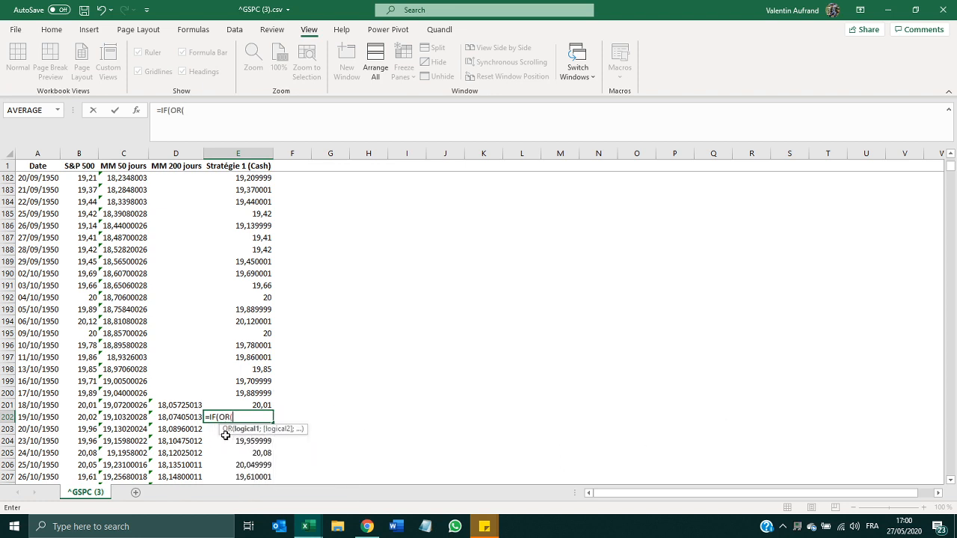
click(78, 402)
text(>)
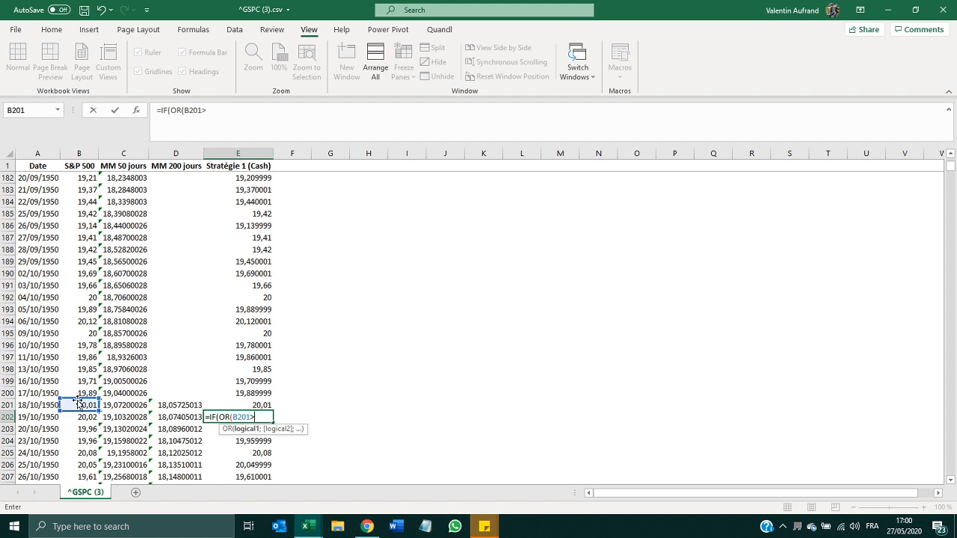
click(162, 405)
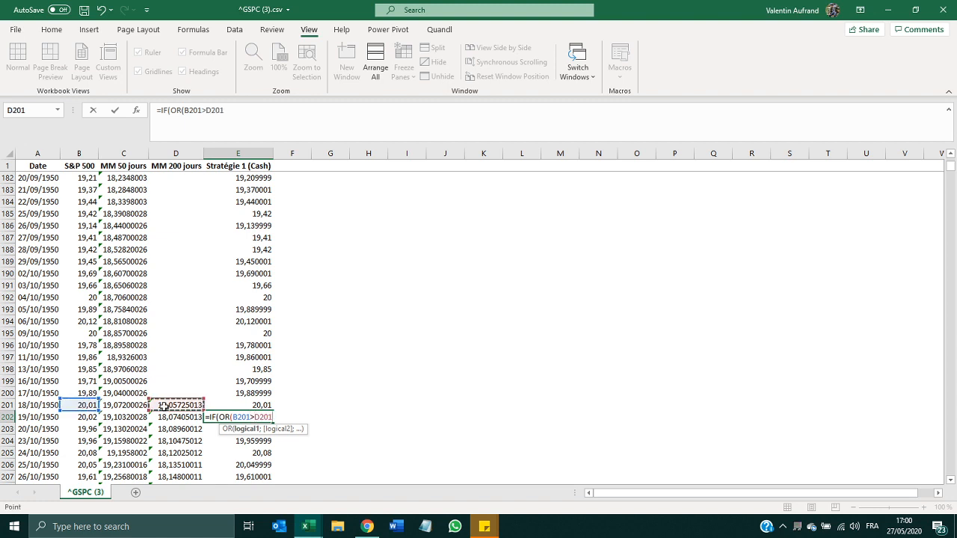
text(;)
- Add C201>D201 as the second OR condition in the E202 formula and close the logical test
click(128, 405)
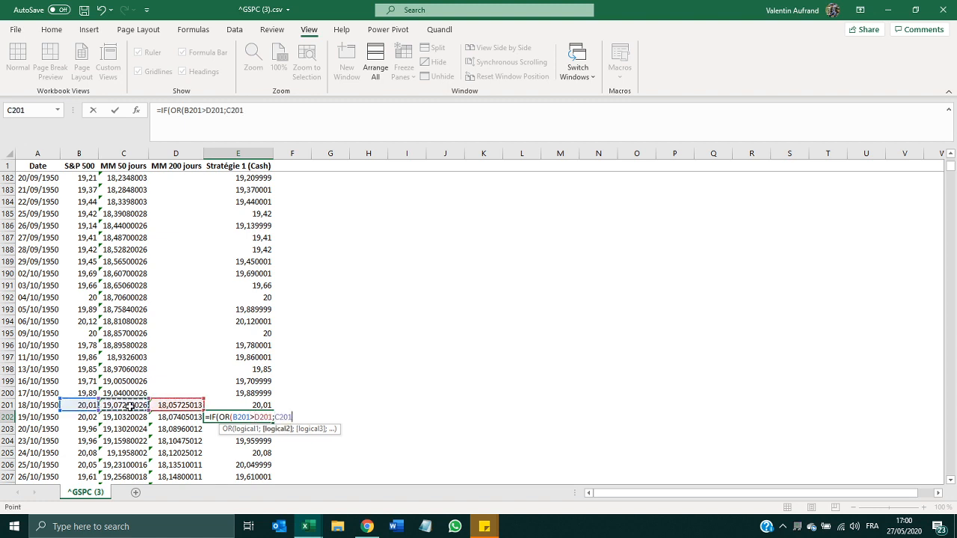
text(>)
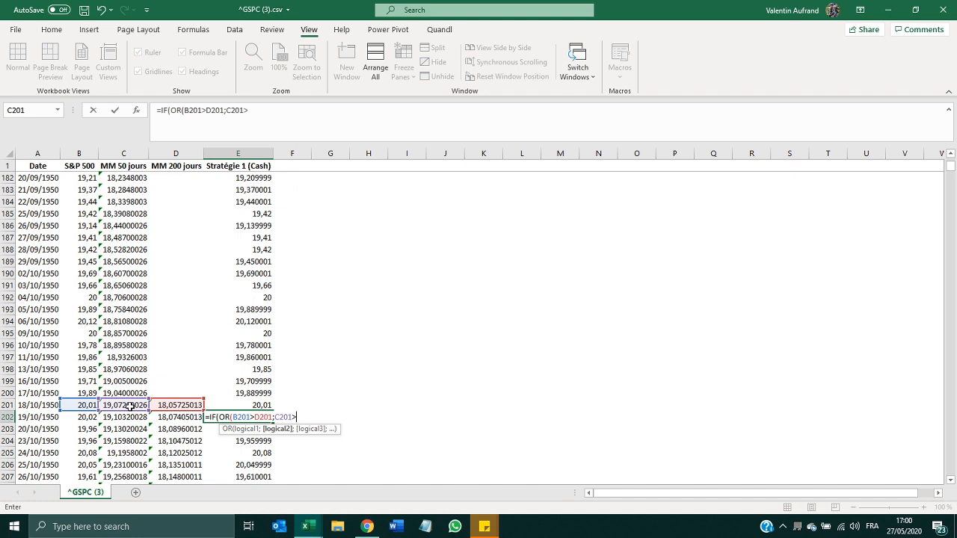
click(173, 405)
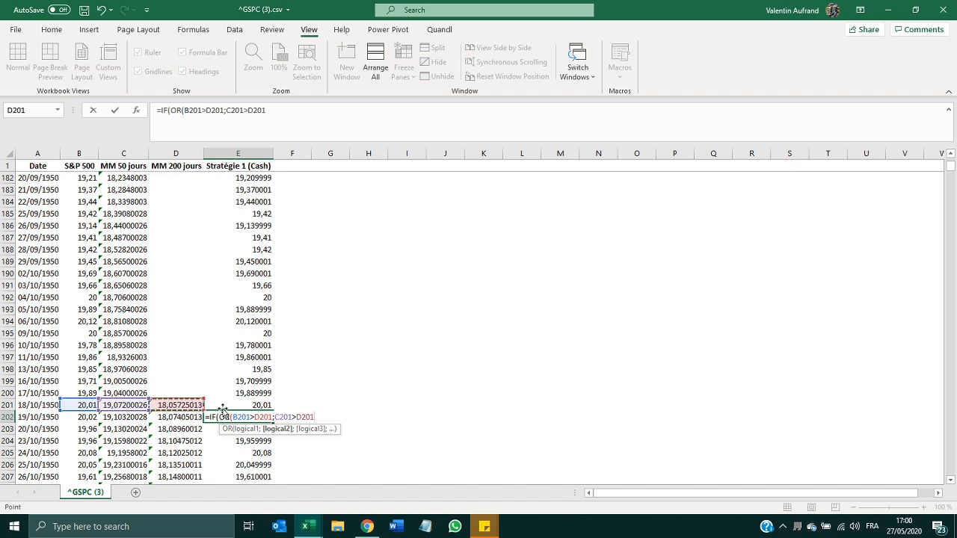
click(275, 417)
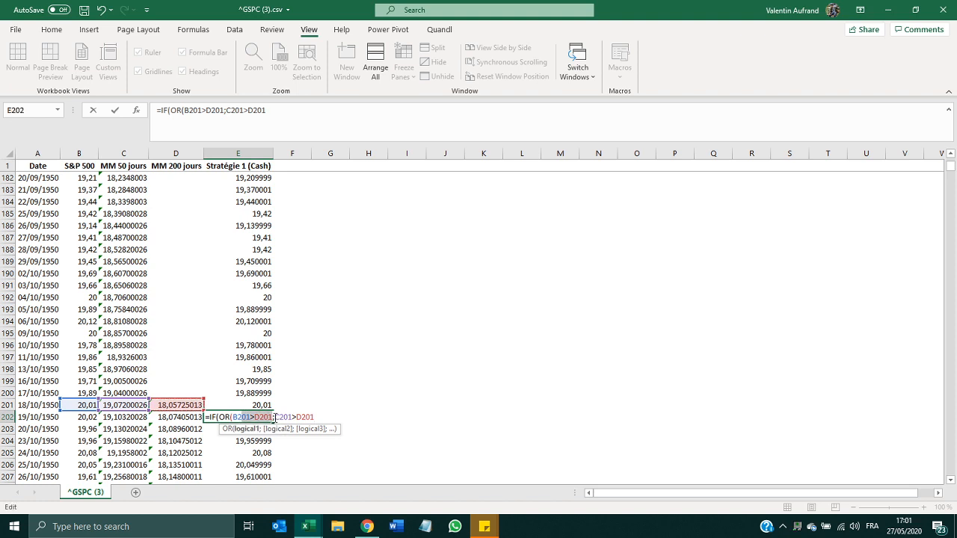
drag(274, 417, 319, 417)
click(318, 417)
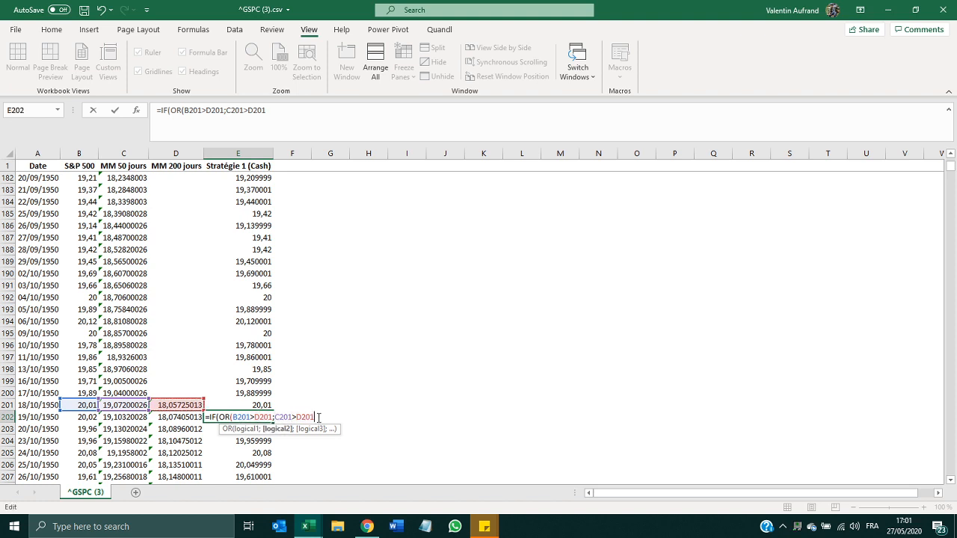
text())
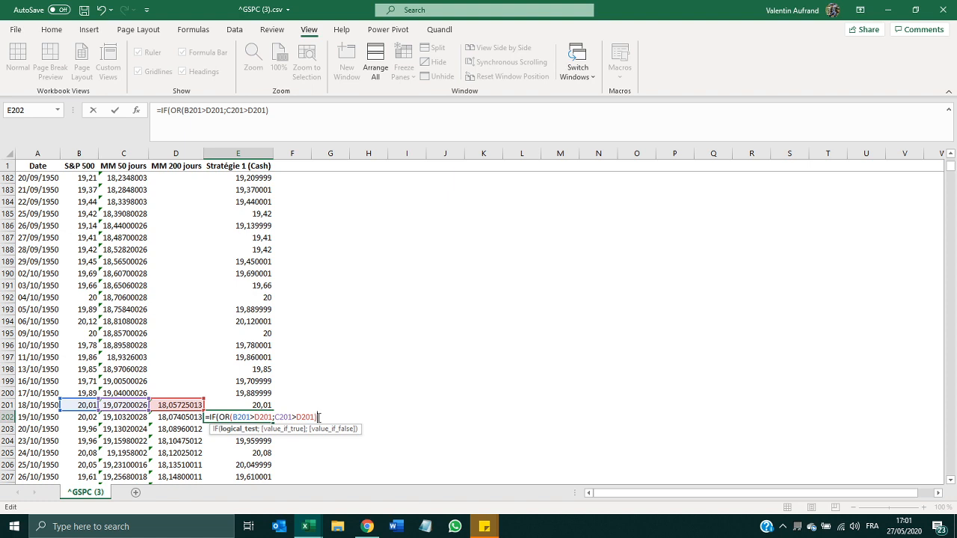
text(;)
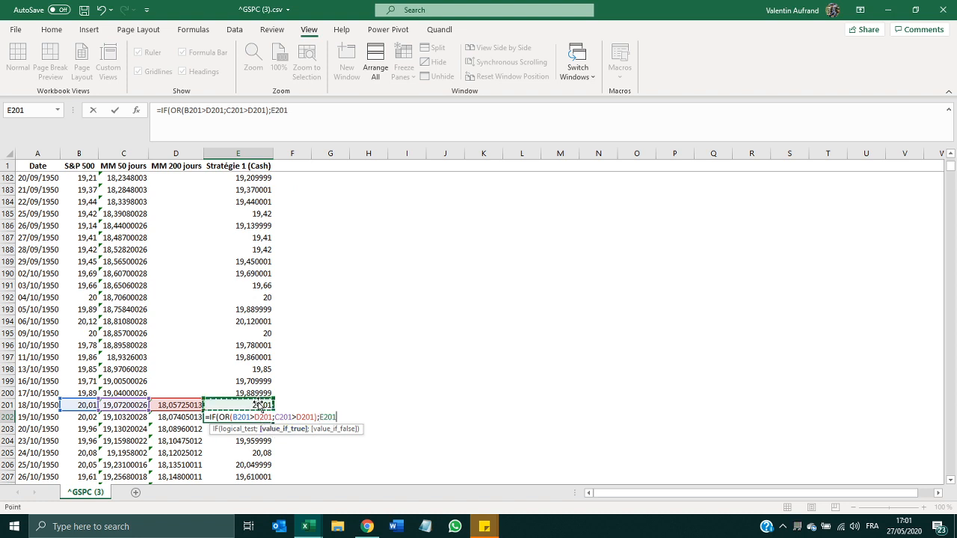
- Complete the E202 IF formula with E201*B202/B201 as the value if true and E201 as the value if false
click(258, 404)
text(*)
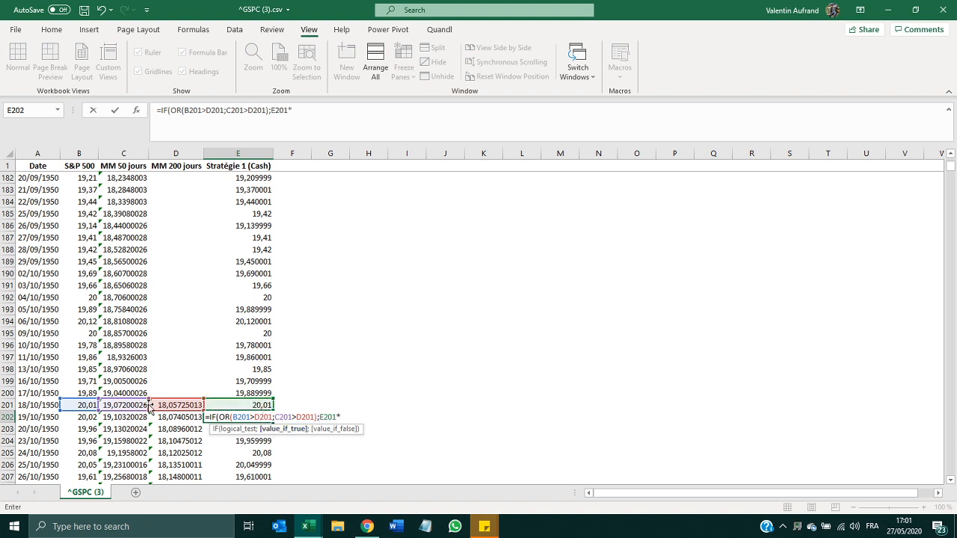
click(83, 417)
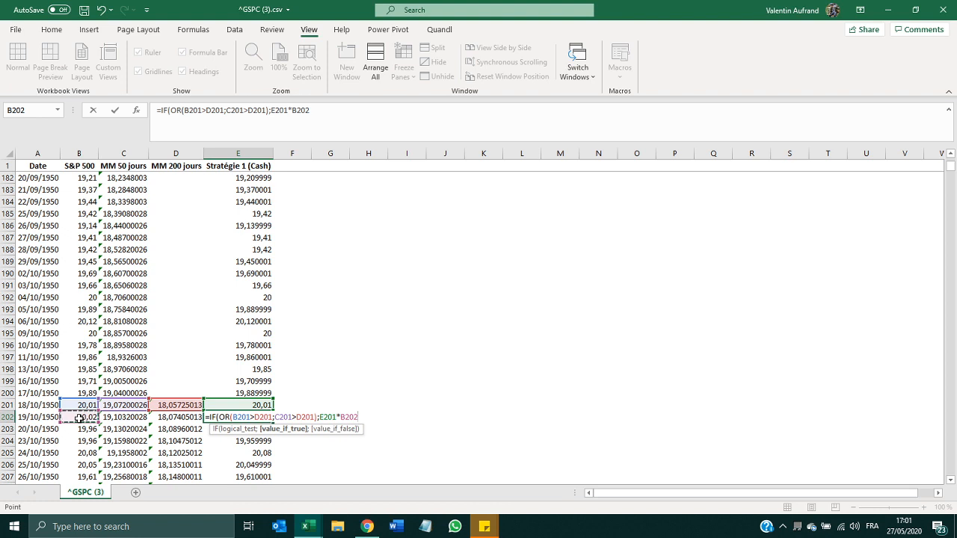
text(/)
click(77, 404)
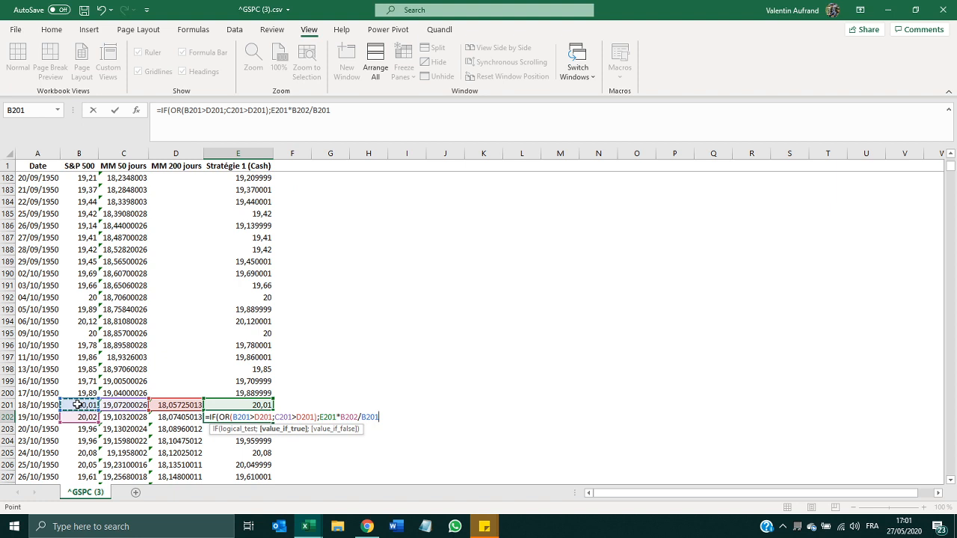
text(;)
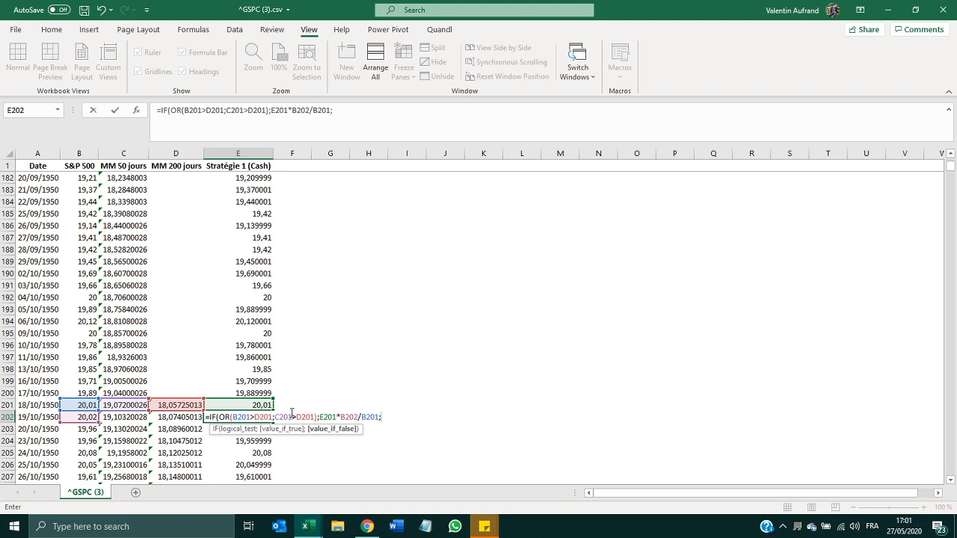
click(254, 405)
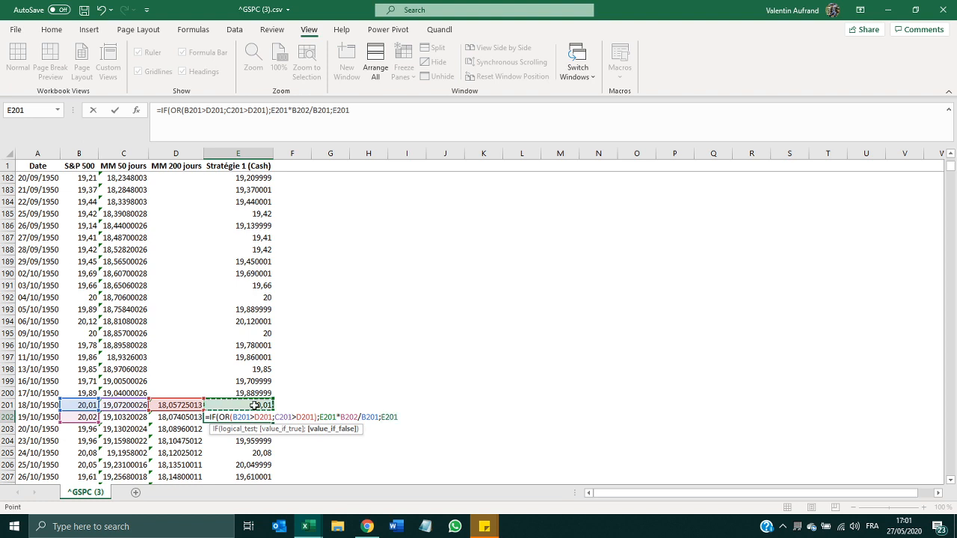
text())
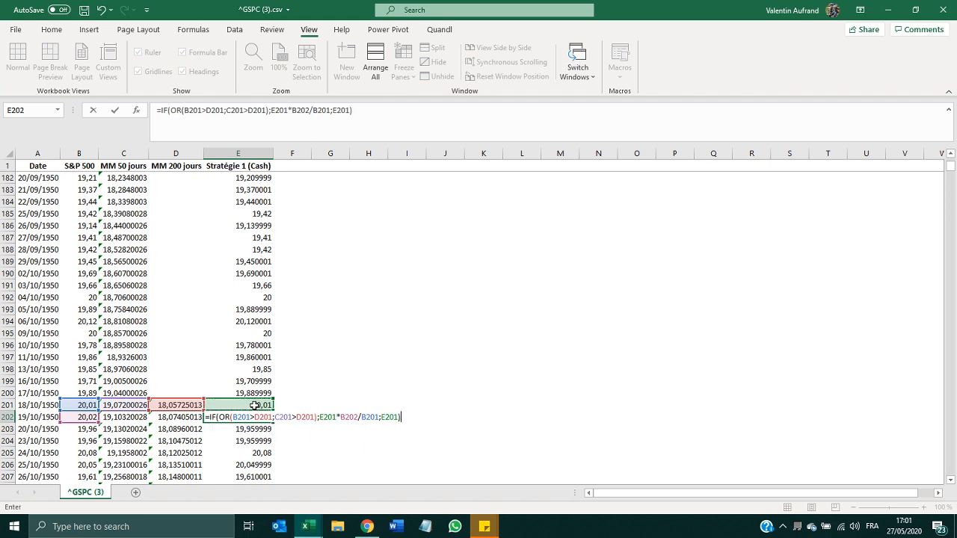
key(Return)
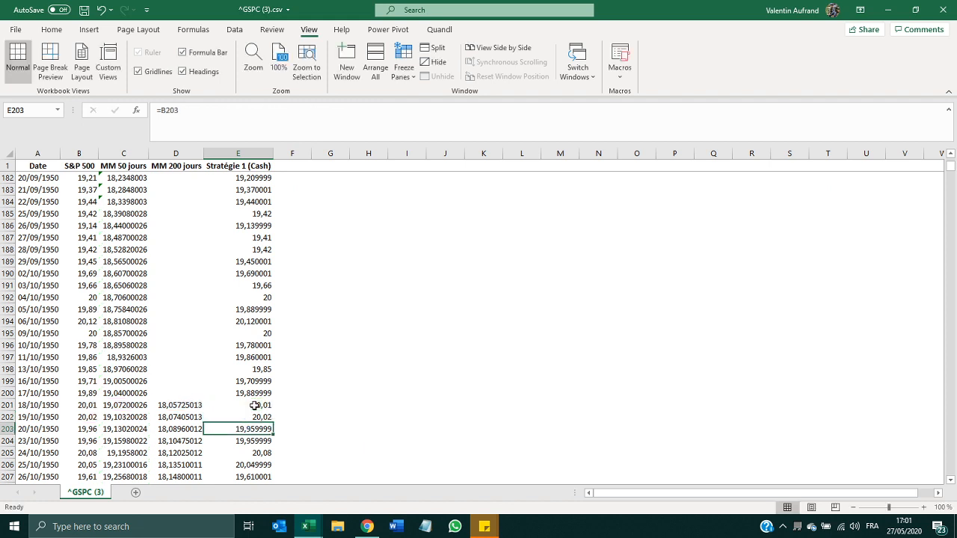
- Fill the E202 strategy formula down to the last row of data and go to the end of the column
click(254, 417)
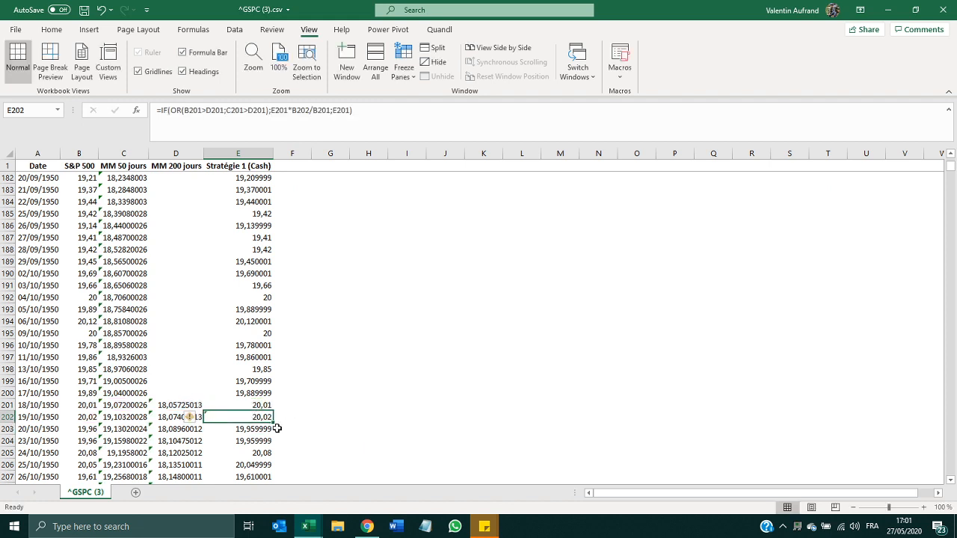
drag(274, 424, 273, 478)
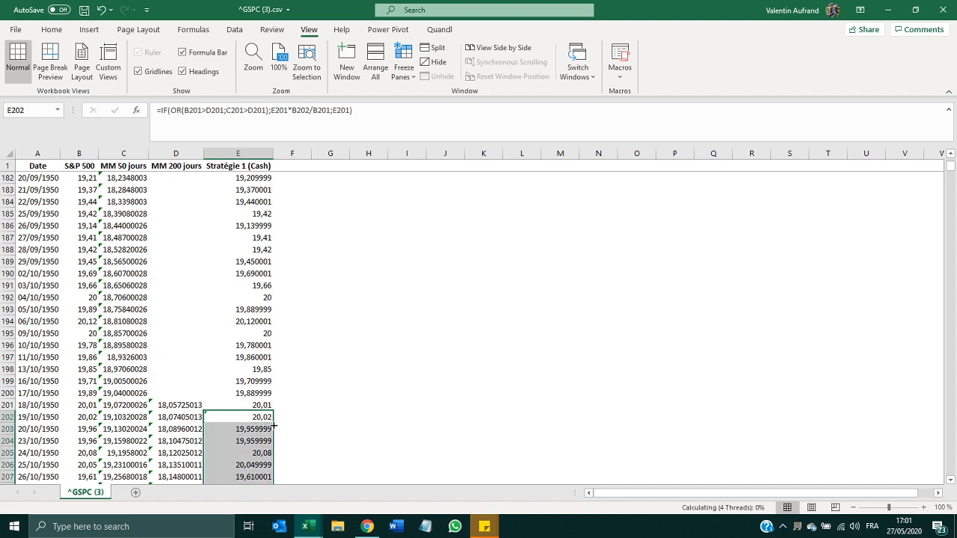
click(258, 428)
key(ctrl+Up)
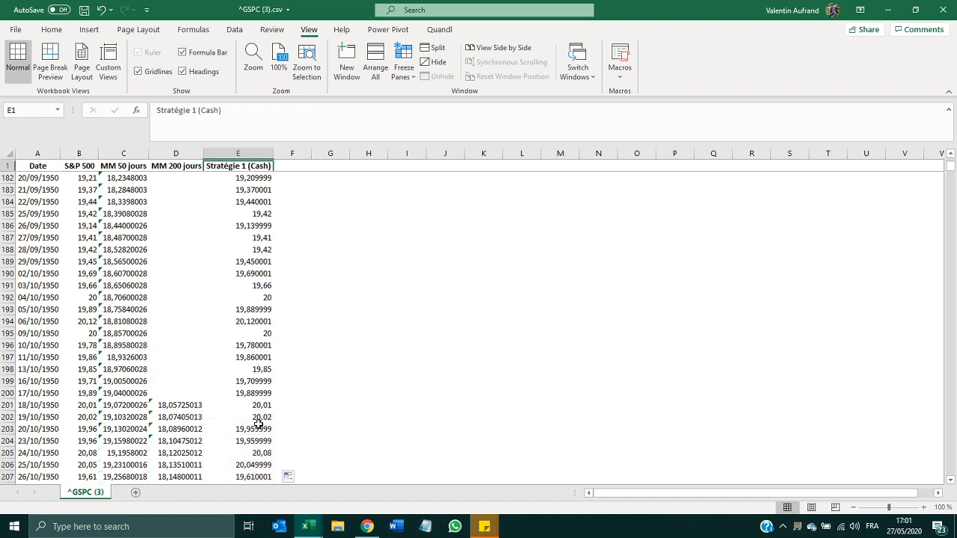
key(ctrl+Down)
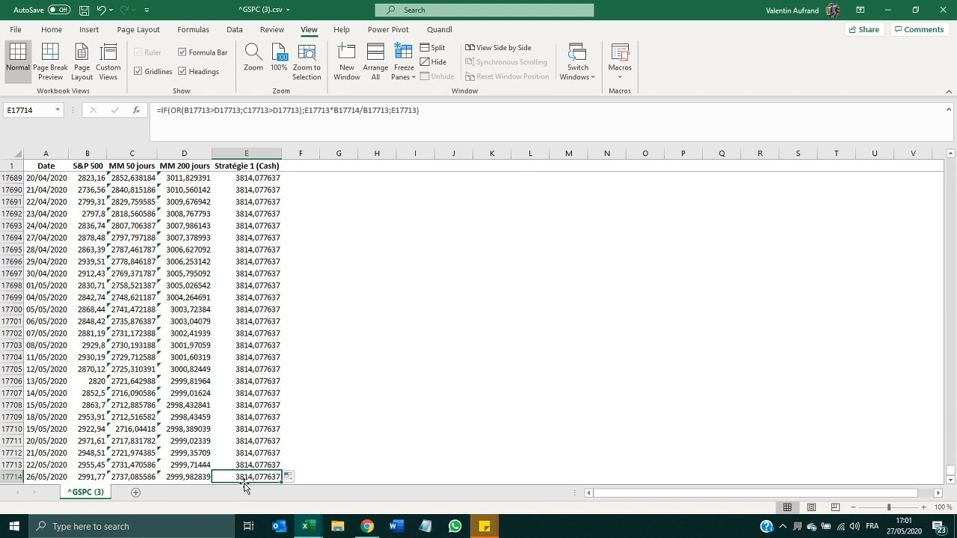
- Examine the strategy formulas in E17714 and E17692, and compare the final strategy value with the S&P 500 price
double_click(245, 477)
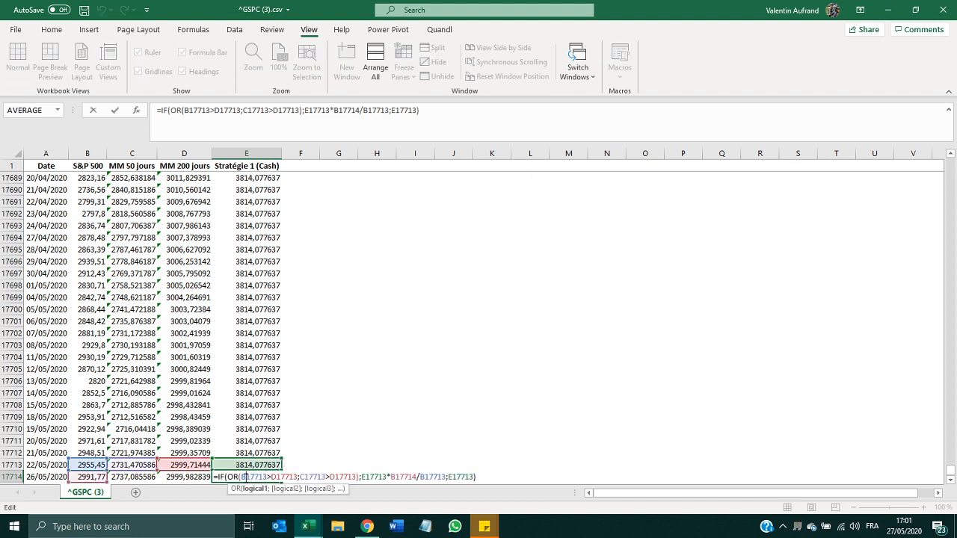
key(Return)
click(246, 463)
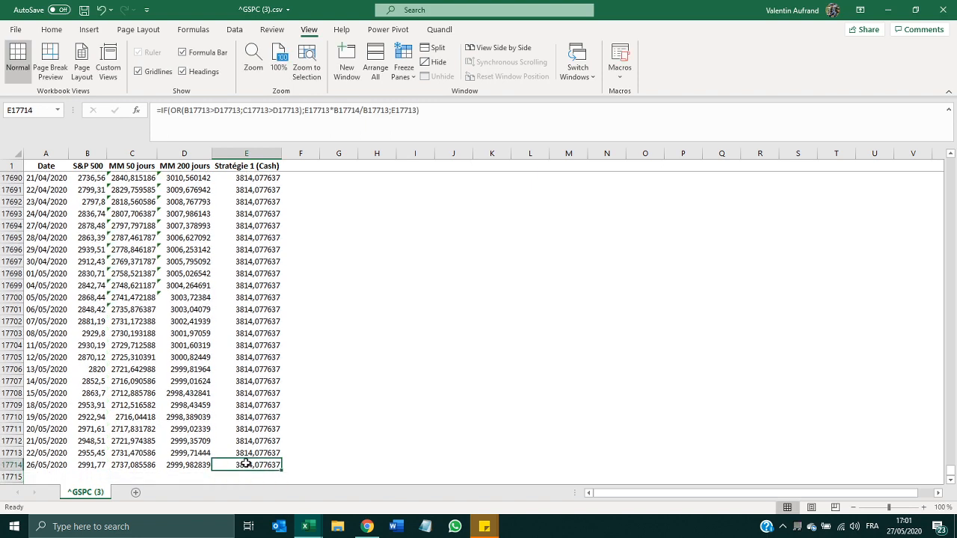
click(91, 466)
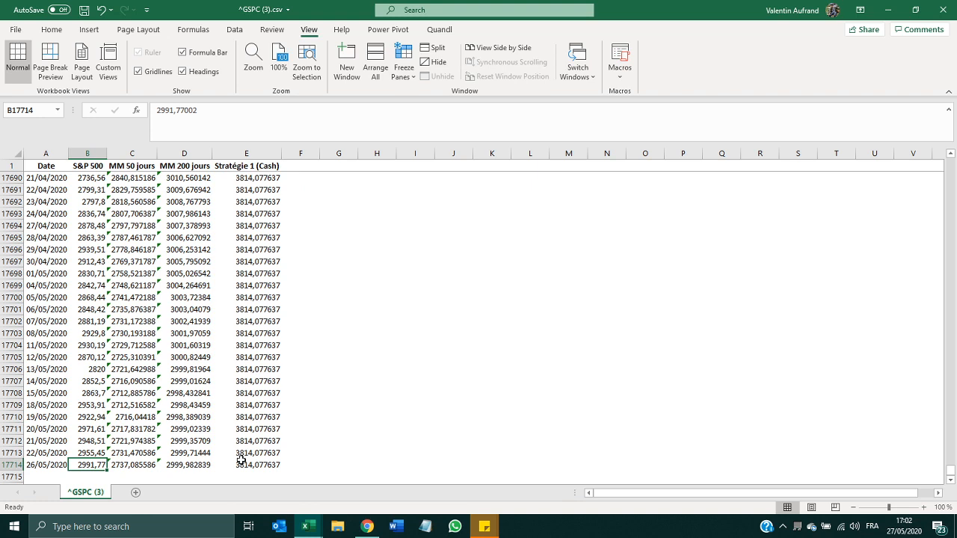
key(Up)
key(Up)
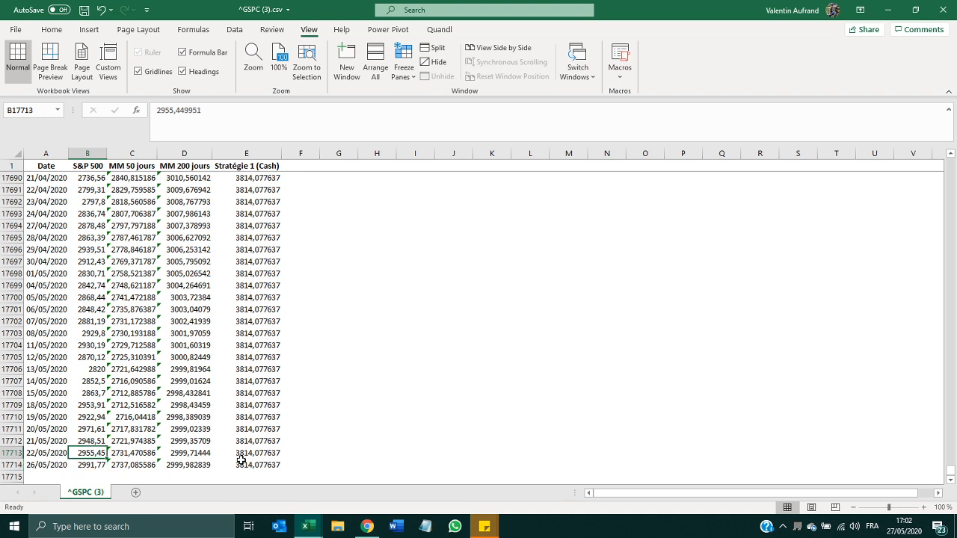
drag(240, 461, 271, 237)
scroll(271, 237, up, 2)
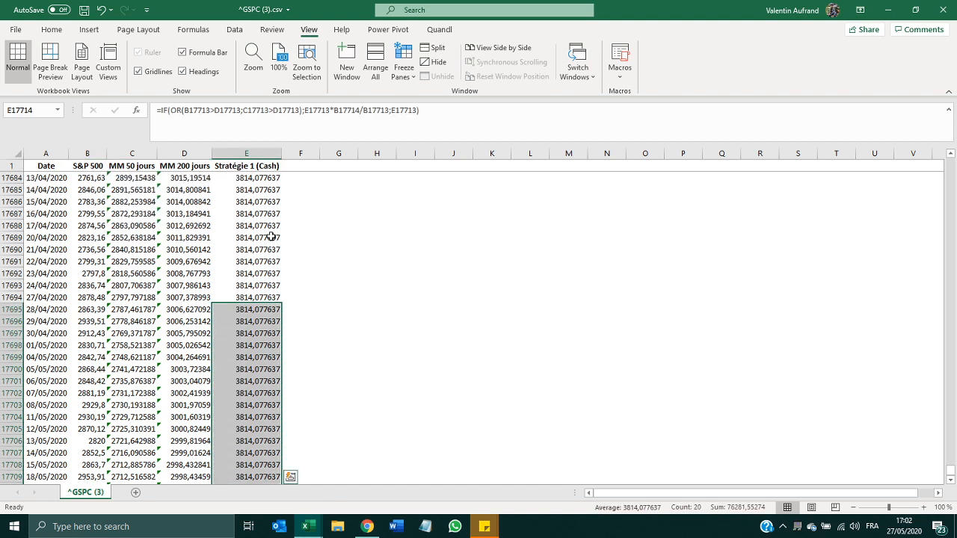
double_click(242, 274)
drag(242, 274, 359, 273)
double_click(459, 274)
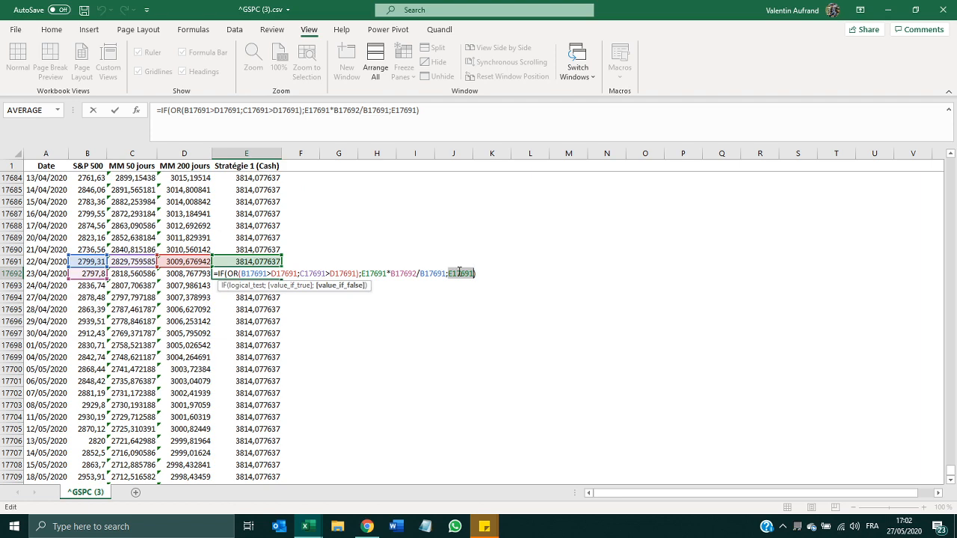
key(Escape)
- Look back up the strategy column into March 2020 for the row where its value stops changing
key(Up)
key(Up)
key(Up)
key(Up)
key(Up)
key(Up)
key(Up)
key(Up)
key(Up)
key(Up)
key(Up)
key(Up)
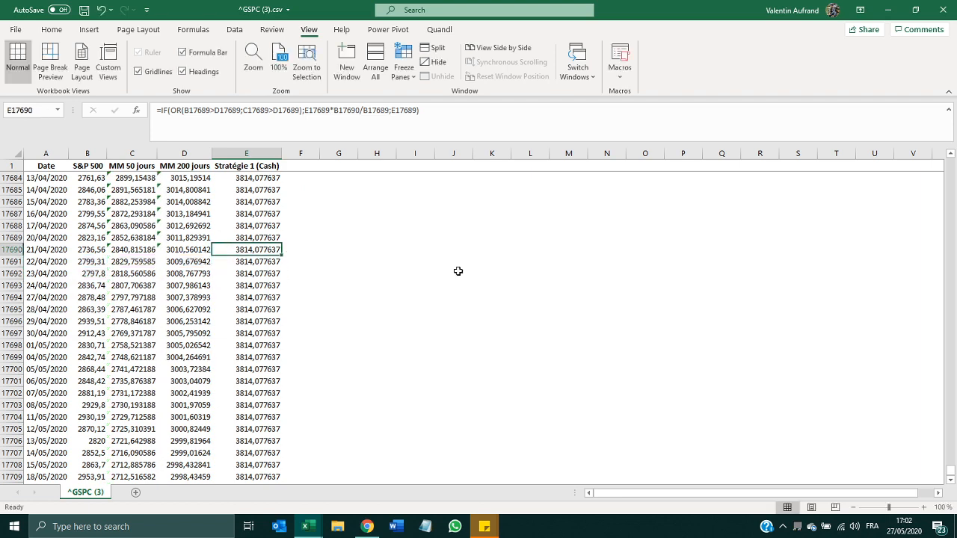
key(Up)
key(Up)
key(Up)
key(Up)
key(Up)
key(Up)
key(Up)
key(Up)
key(Up)
key(Up)
key(Up)
key(Up)
key(Up)
key(Up)
key(Up)
key(Down)
key(Down)
key(Down)
key(Down)
key(Down)
key(Down)
key(Down)
key(Down)
key(Down)
key(Down)
key(Down)
key(Down)
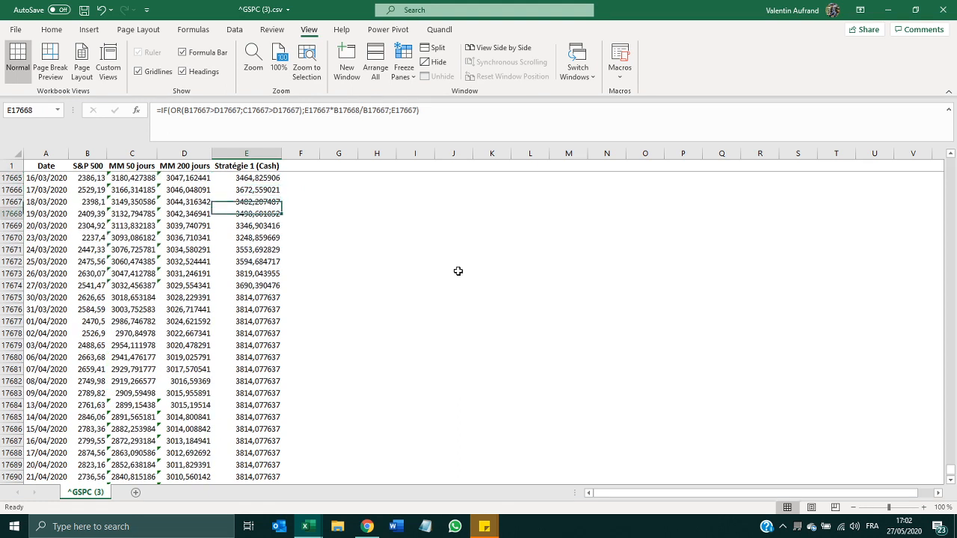
key(Up)
key(Up)
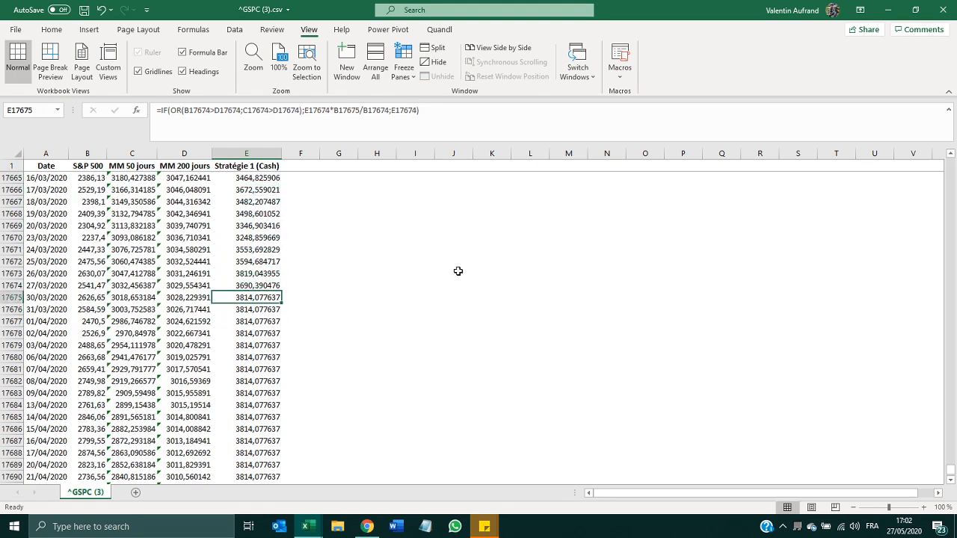
- Compare the S&P 500 price, 50-day average and 200-day average with the strategy value in rows 17675 and 17676
key(Left)
key(Left)
key(Left)
key(Right)
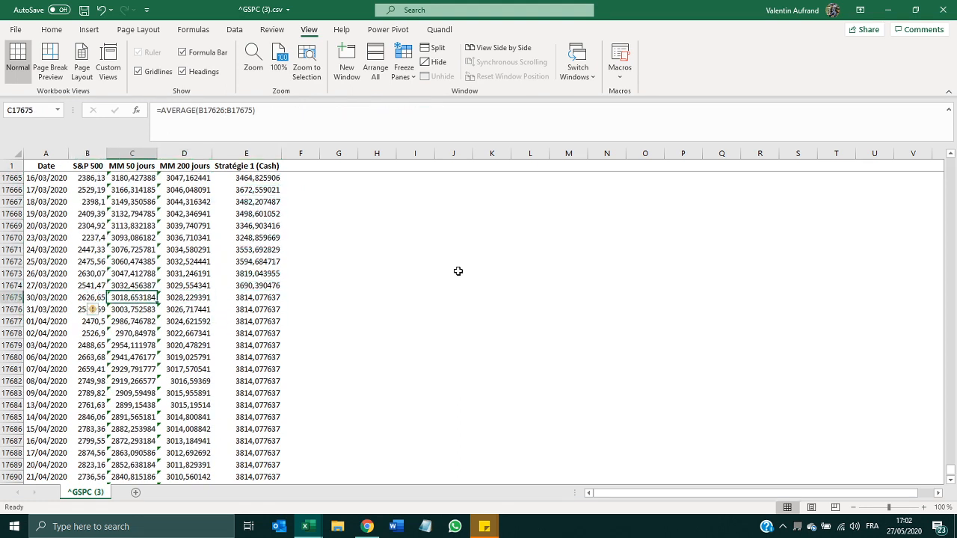
key(Down)
key(Left)
key(Left)
key(Right)
key(Right)
key(Right)
key(Right)
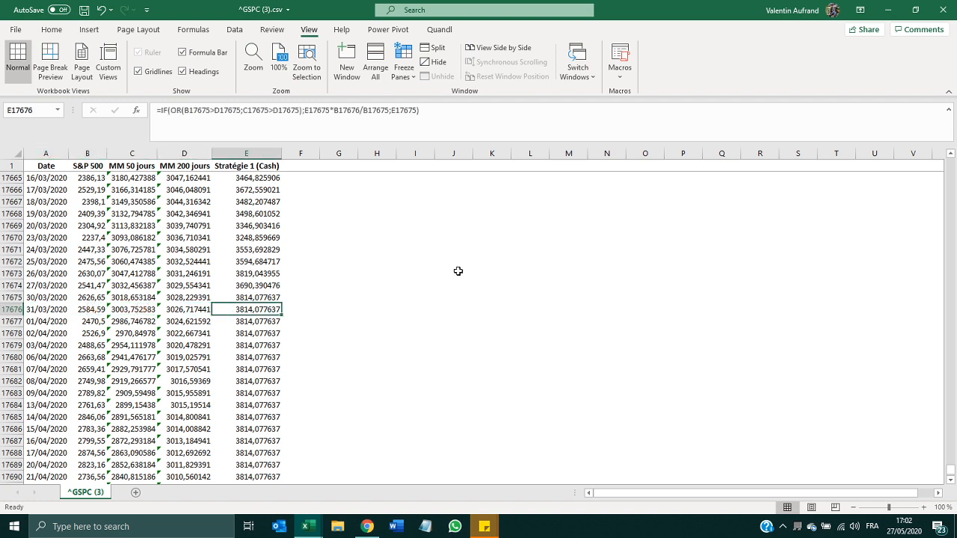
key(Up)
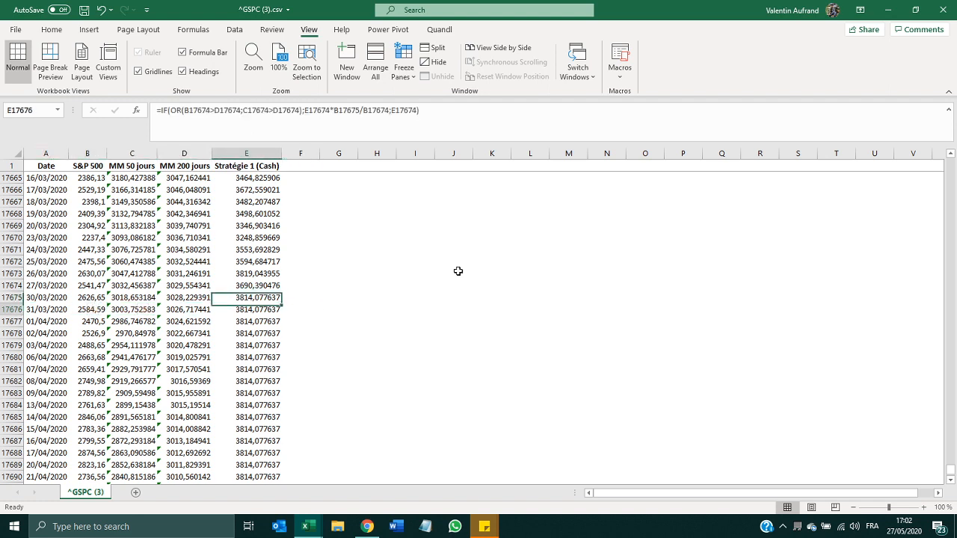
- Examine the strategy formulas in E17675 and E17676, and go to the last row of the strategy column
key(shift+Down)
key(Down)
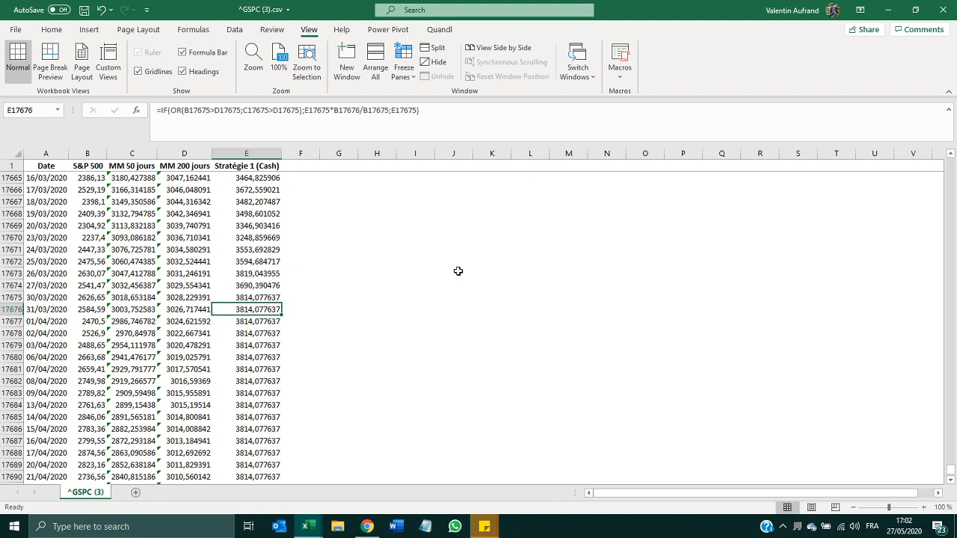
key(Up)
key(Left)
key(Right)
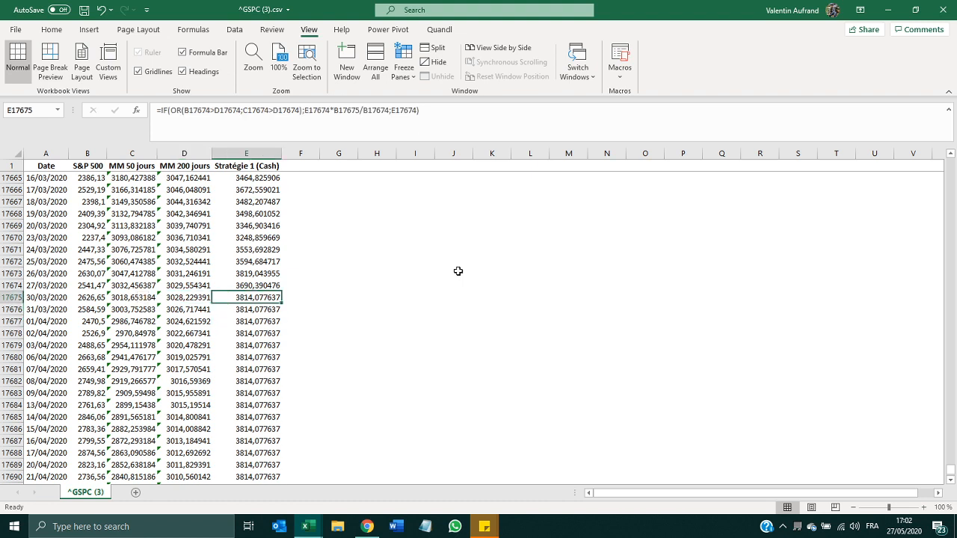
key(Right)
key(Left)
key(Down)
key(Down)
key(ctrl+Down)
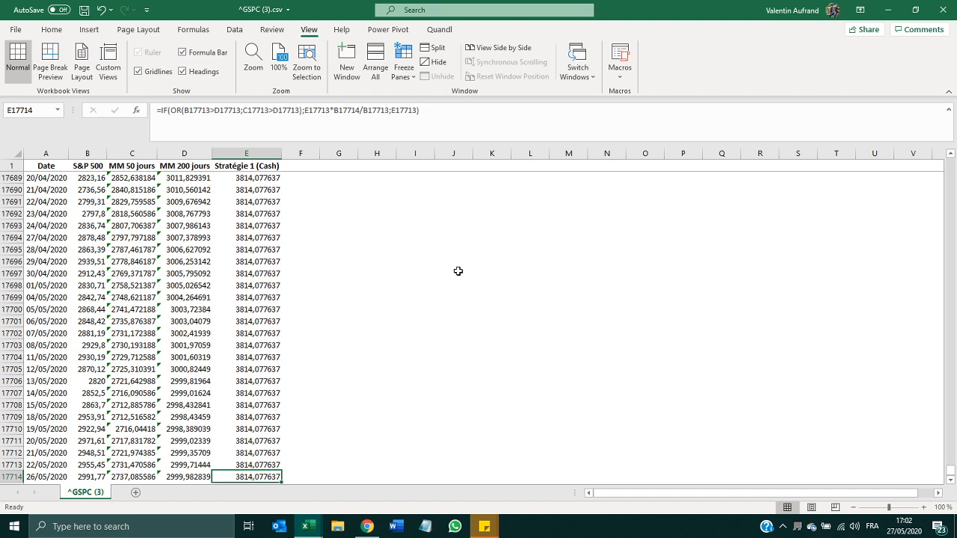
- Insert a line chart of the full Date, S&P 500 and Stratégie 1 (Cash) columns
key(Right)
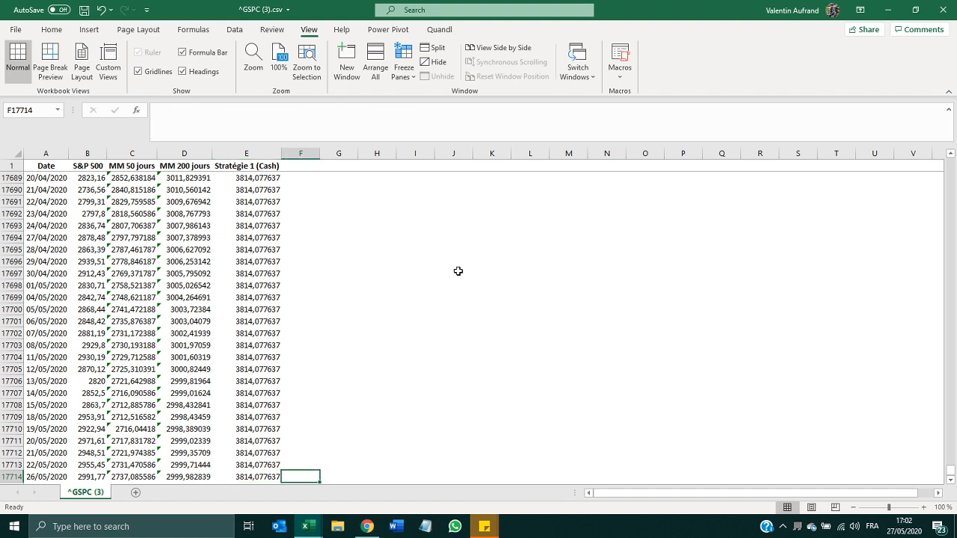
key(ctrl+Up)
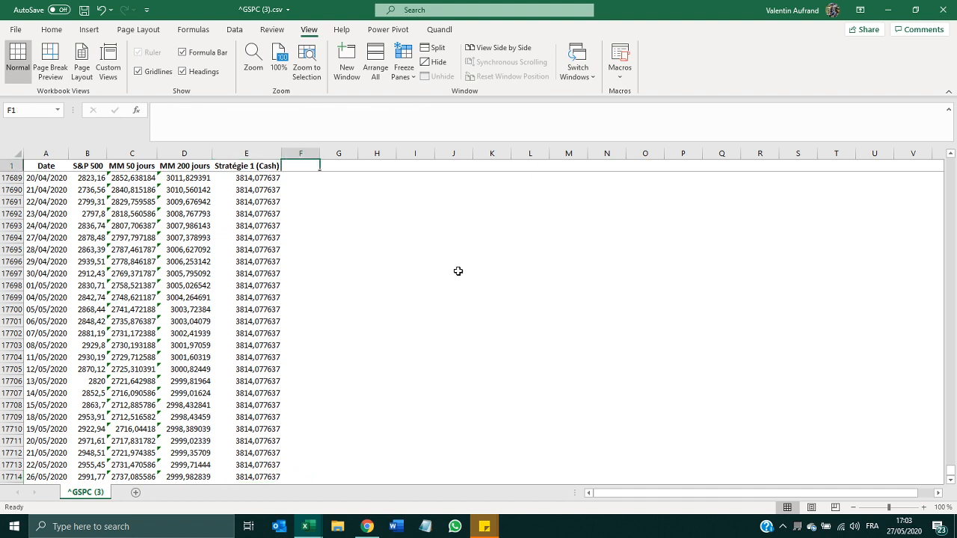
key(Down)
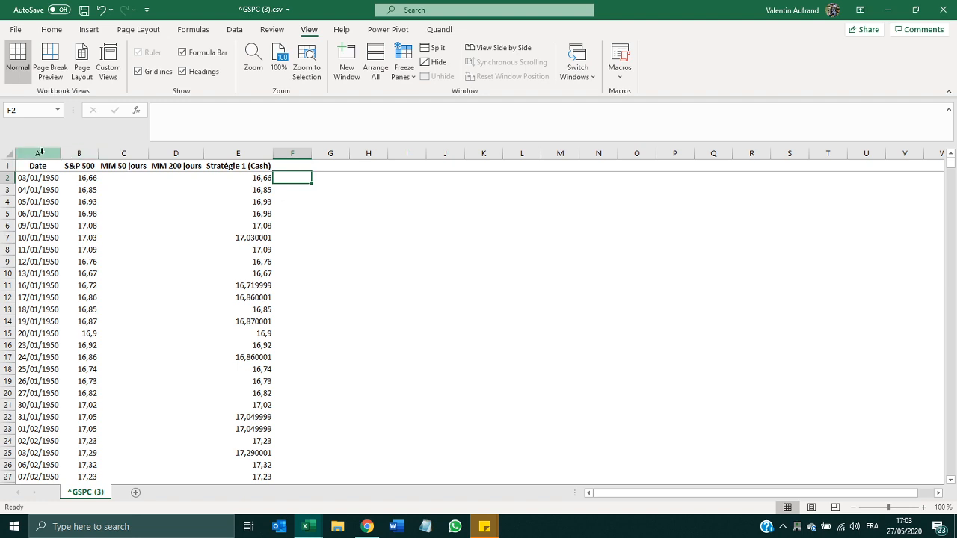
drag(44, 152, 71, 150)
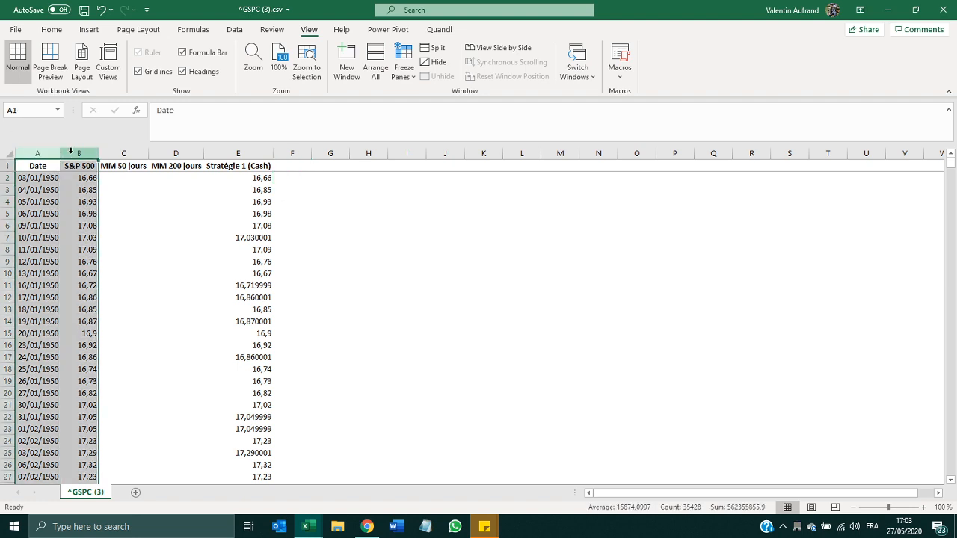
ctrl+click(218, 147)
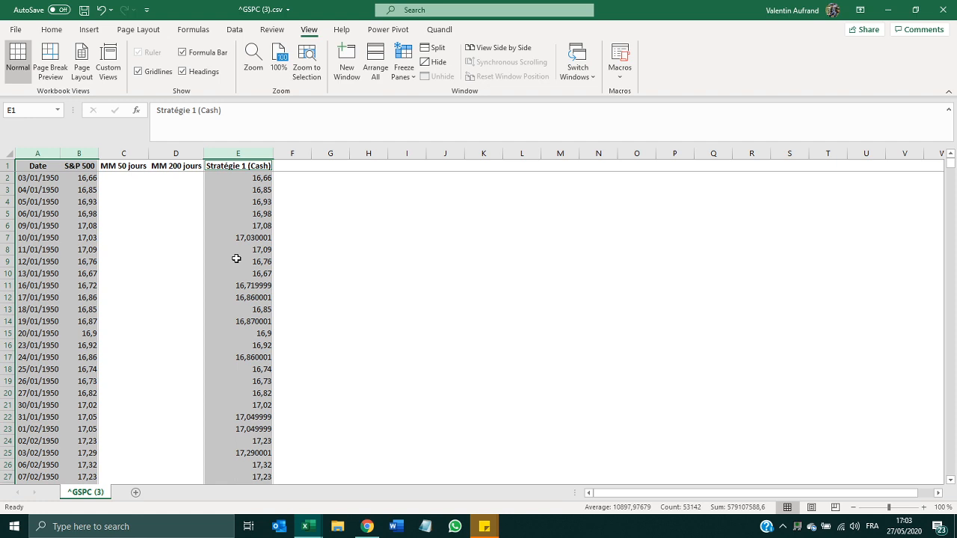
click(52, 30)
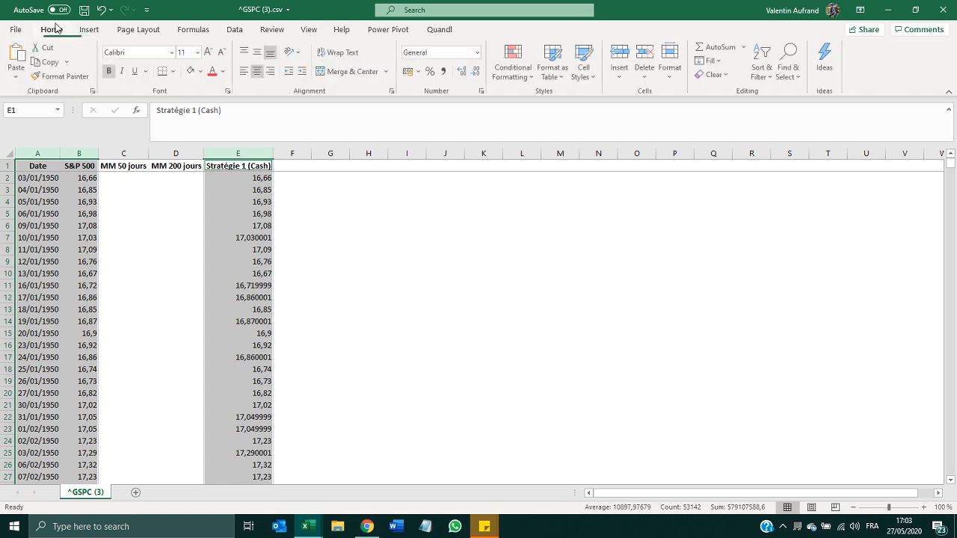
click(98, 30)
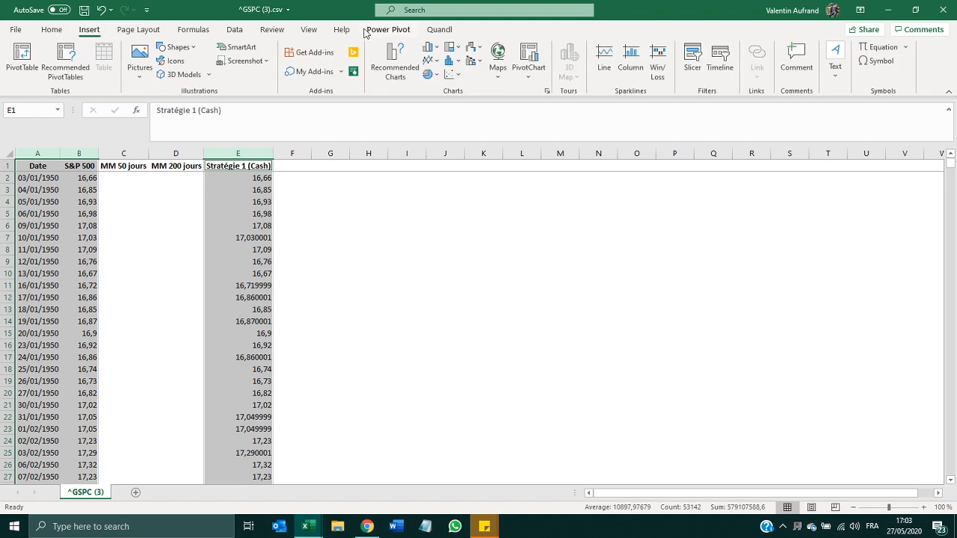
click(431, 60)
click(439, 101)
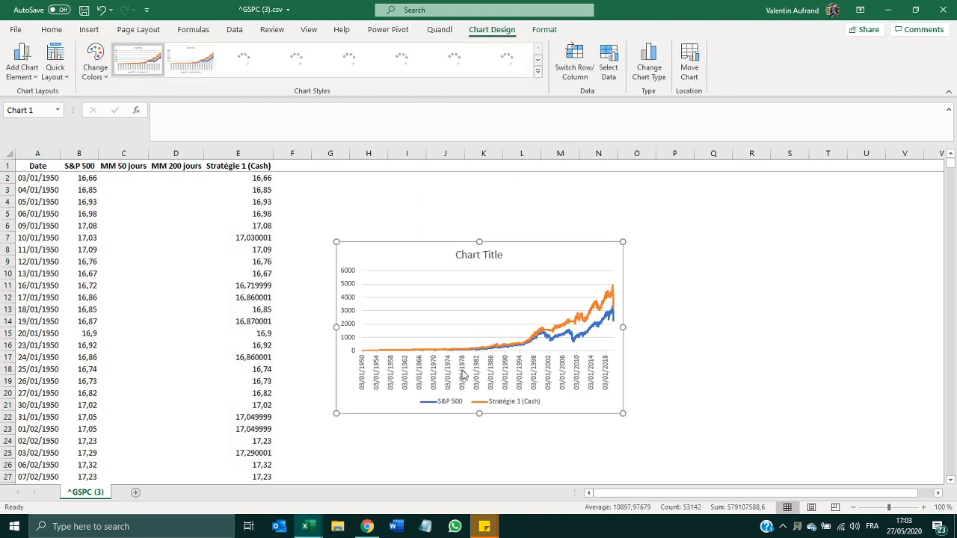
- Switch the chart's vertical axis to a logarithmic scale and set its minimum bound to 10
click(463, 376)
double_click(463, 376)
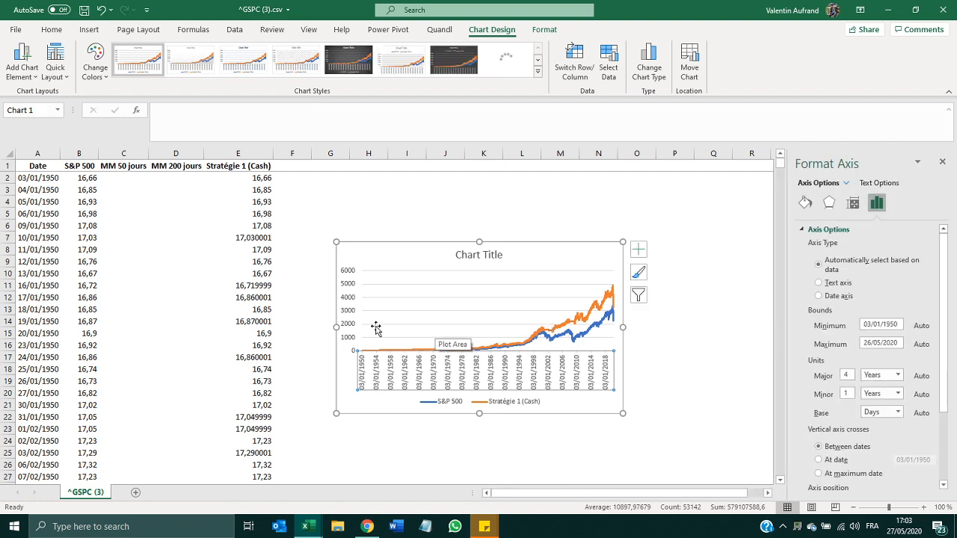
click(354, 306)
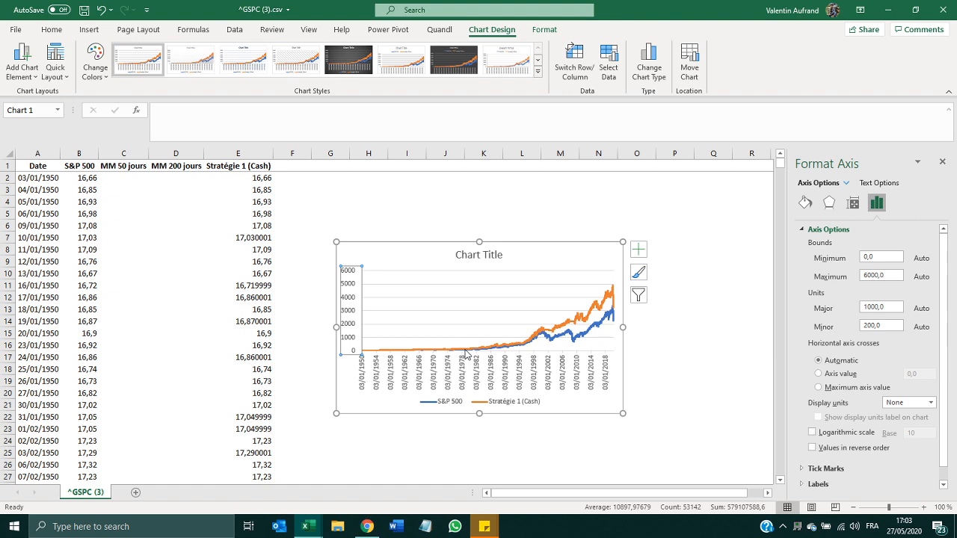
mouse_move(465, 355)
click(829, 436)
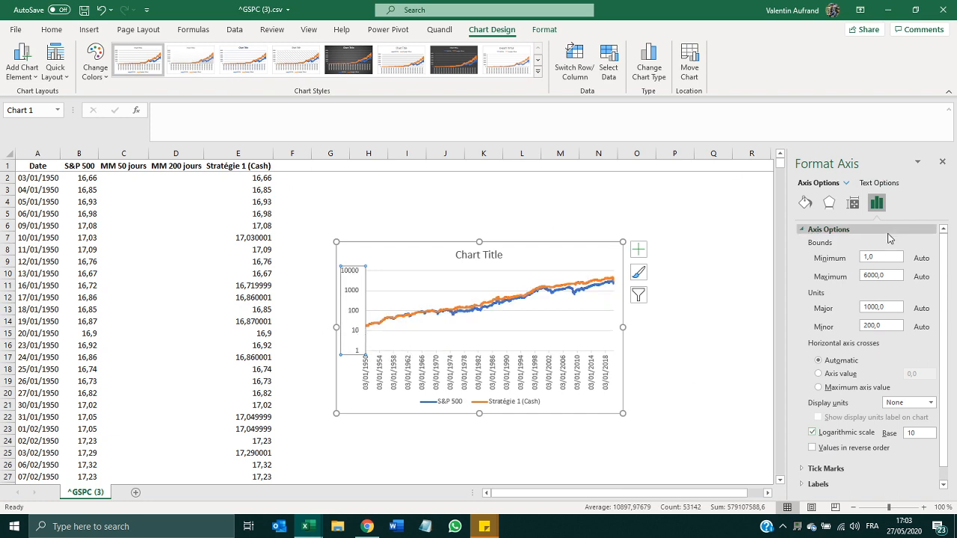
click(884, 256)
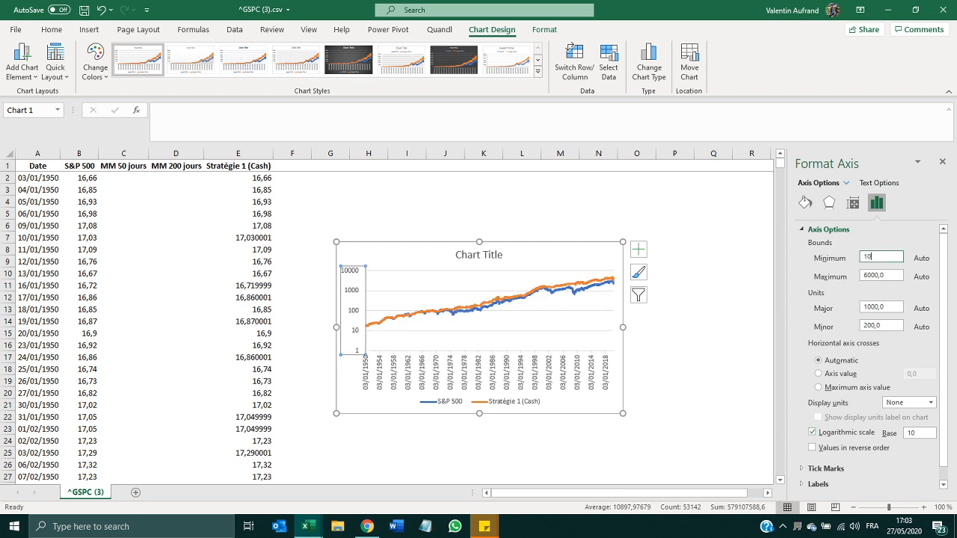
key(Return)
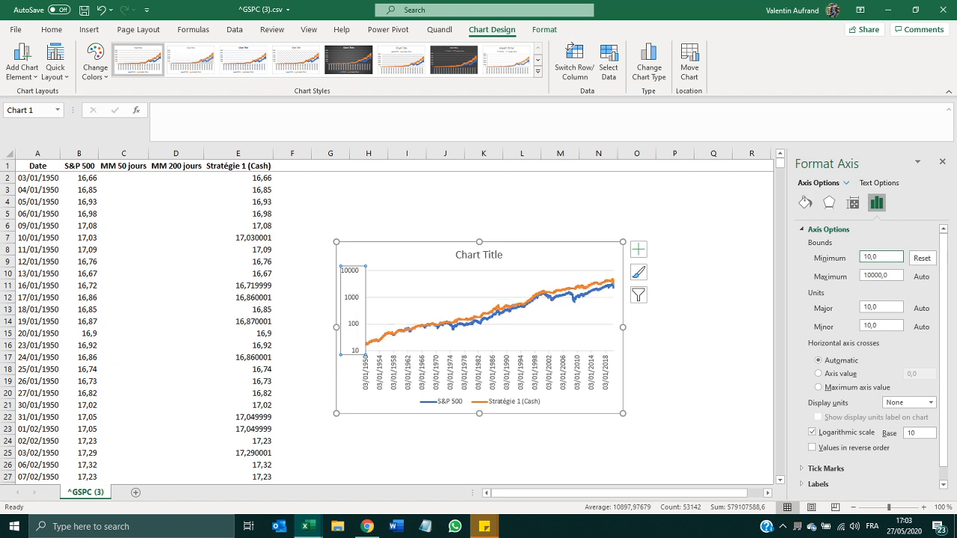
- Format the horizontal axis dates as years only with the code aaaa, and set the major unit to 10 years
click(456, 384)
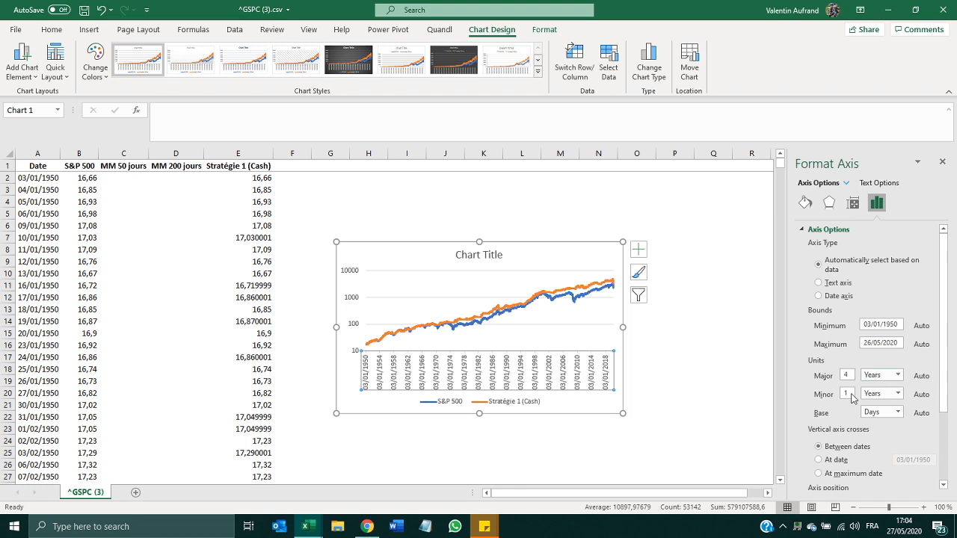
scroll(848, 407, down, 3)
click(826, 484)
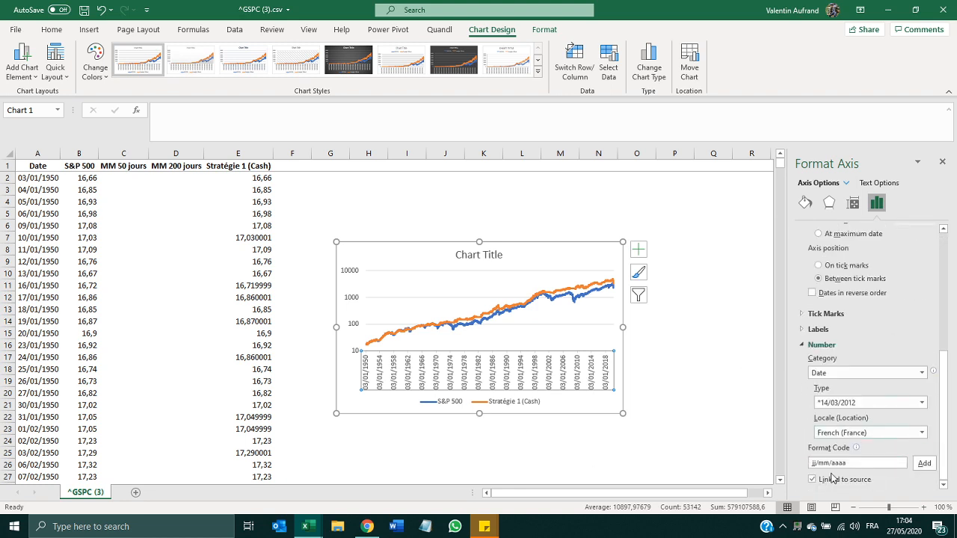
drag(831, 463, 676, 454)
key(BackSpace)
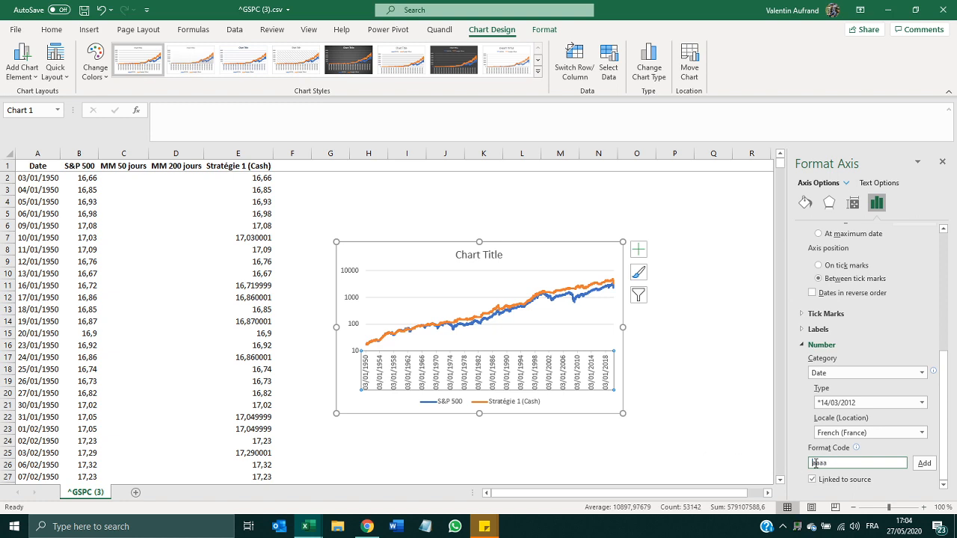
click(924, 463)
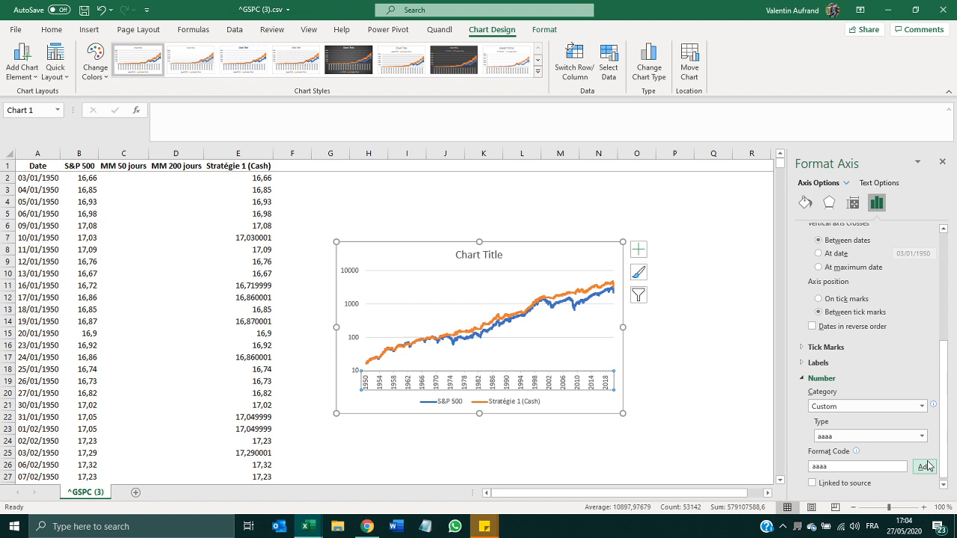
scroll(889, 279, up, 5)
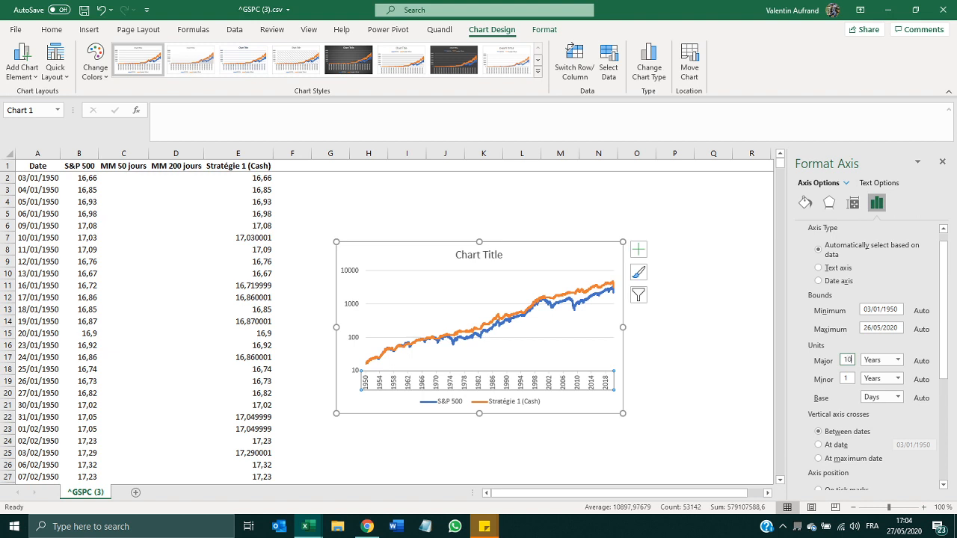
key(Return)
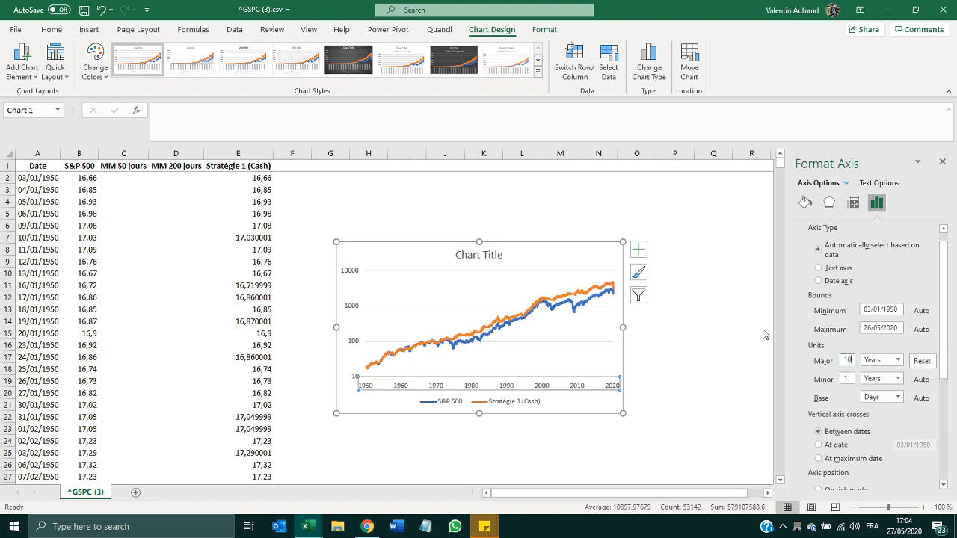
click(582, 257)
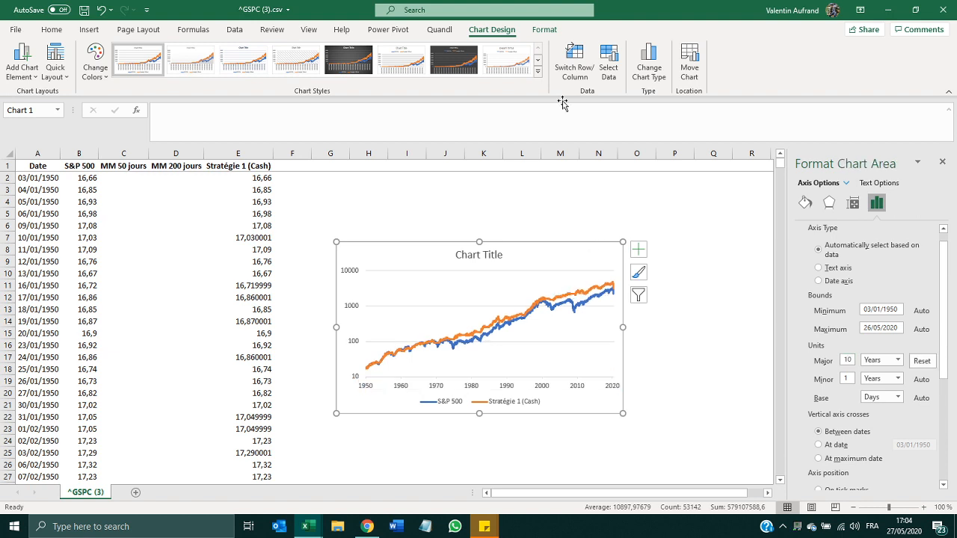
click(545, 29)
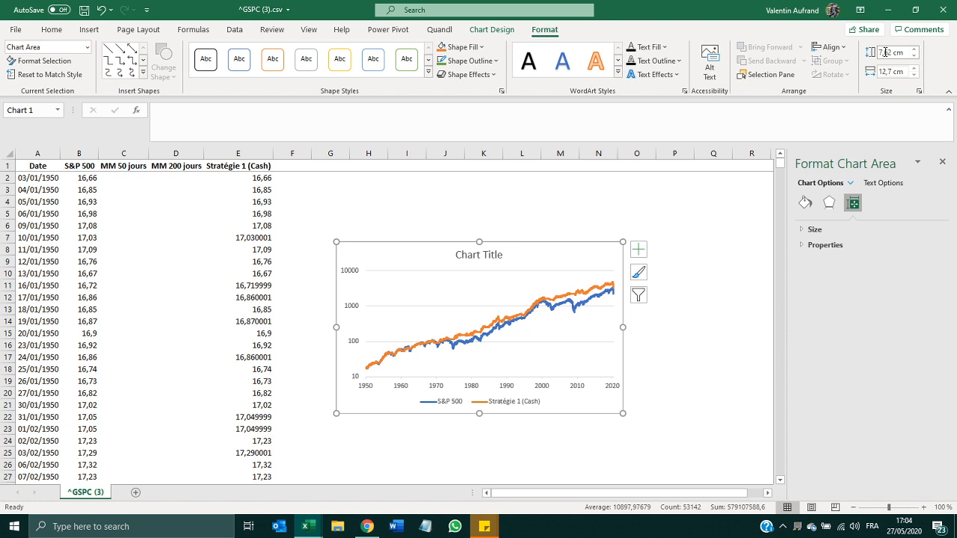
key(Delete)
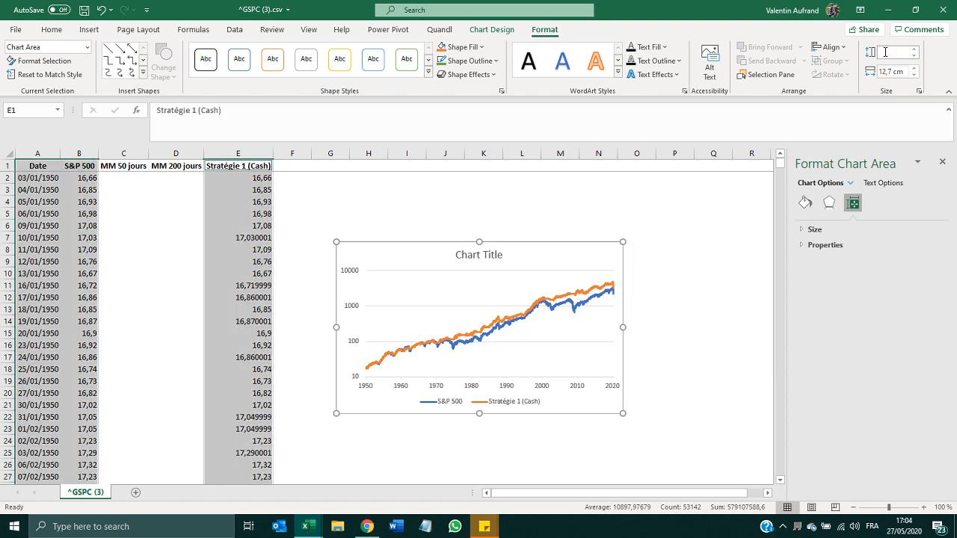
click(582, 208)
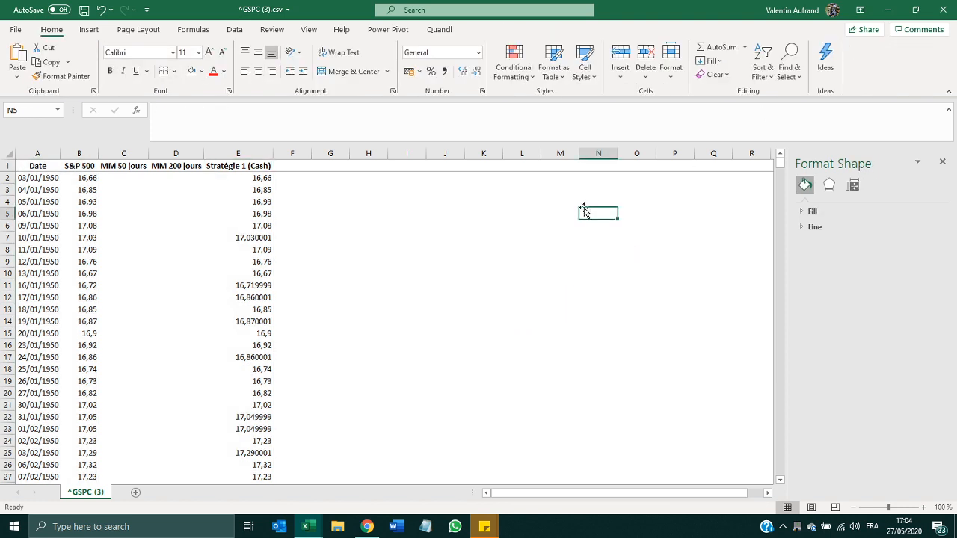
key(ctrl+z)
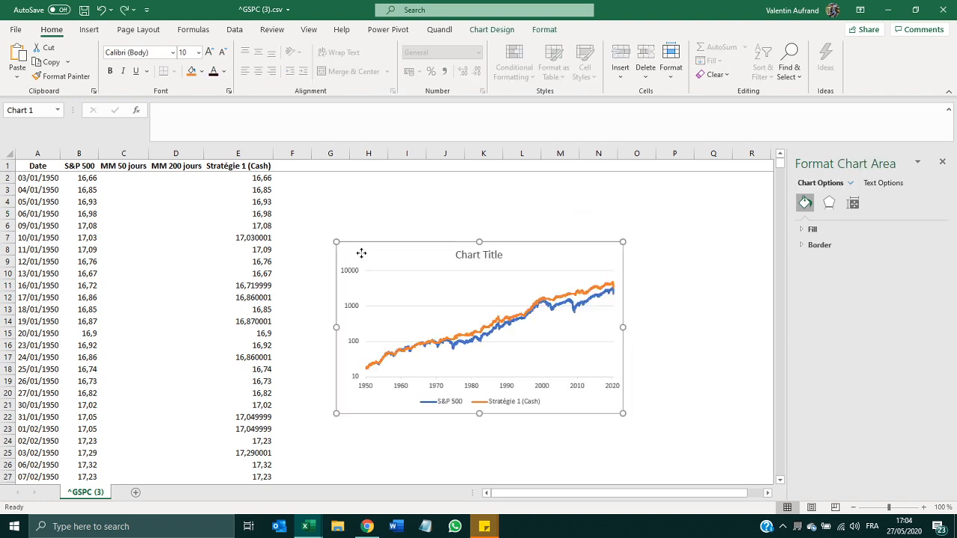
- Resize the chart to 10 cm high and 20 cm wide, and move it up against the strategy column near row 2
click(547, 29)
click(891, 51)
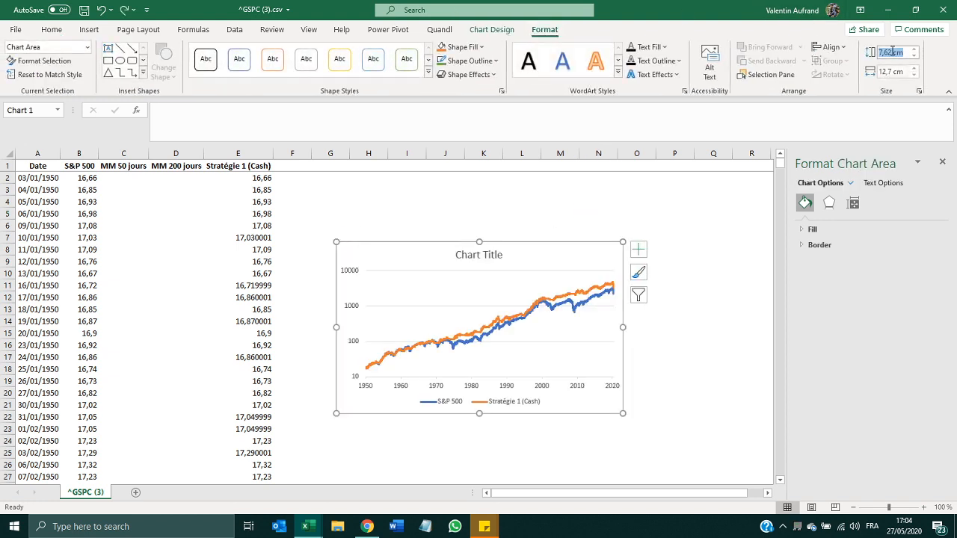
text(0)
key(Tab)
text(2)
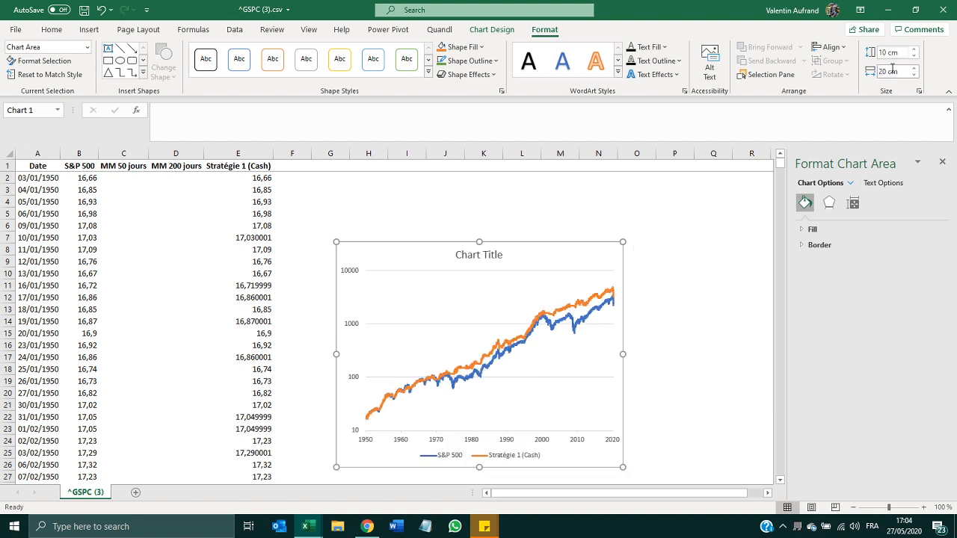
key(Return)
drag(470, 252, 388, 190)
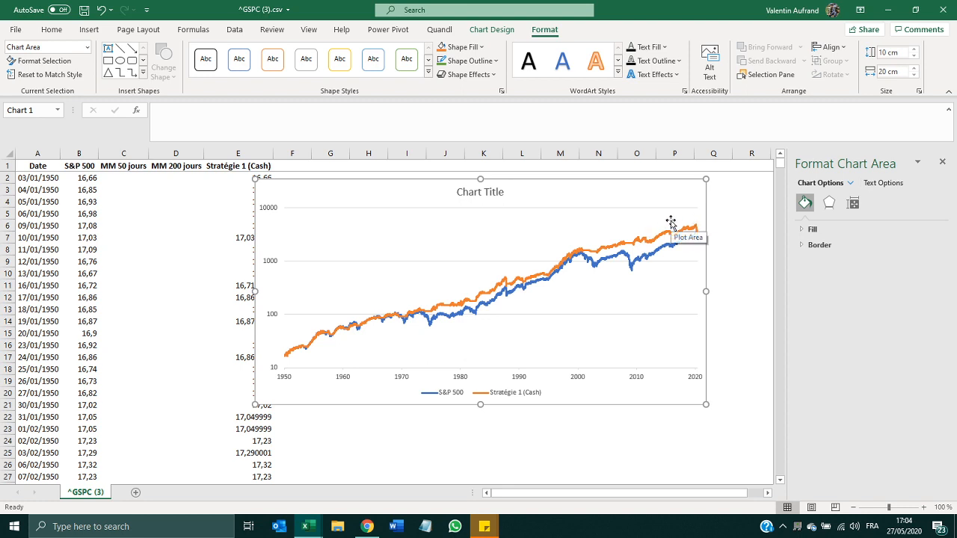
- Make the vertical axis cross the horizontal axis at the maximum date
click(337, 378)
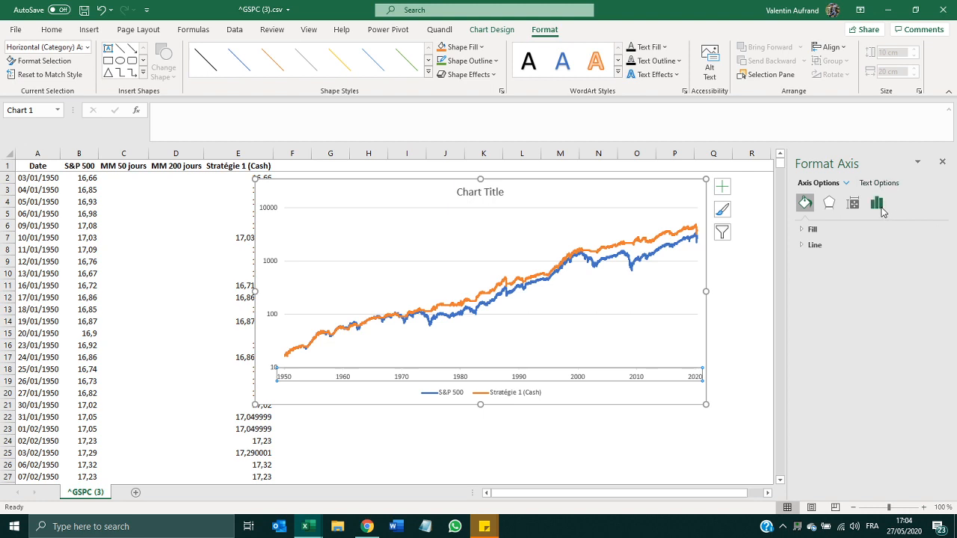
click(880, 209)
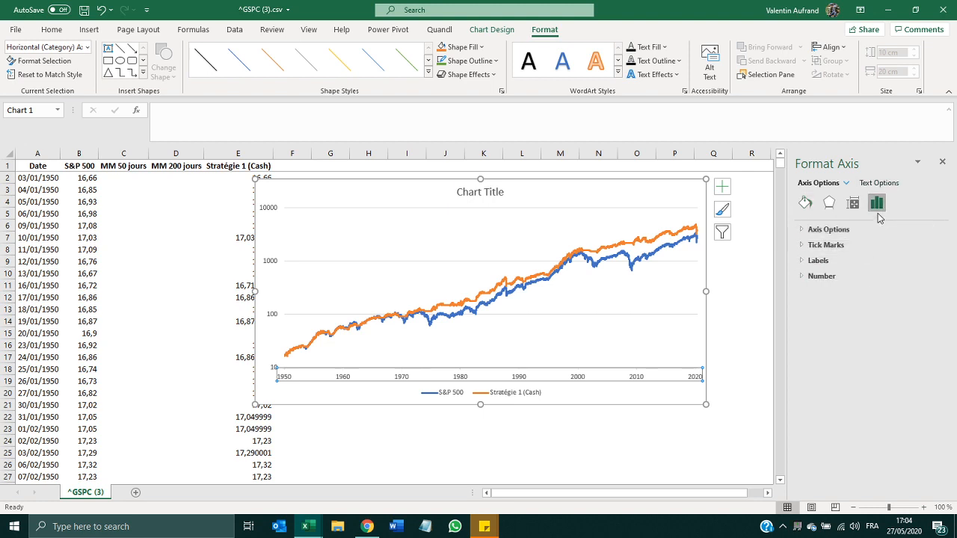
click(825, 229)
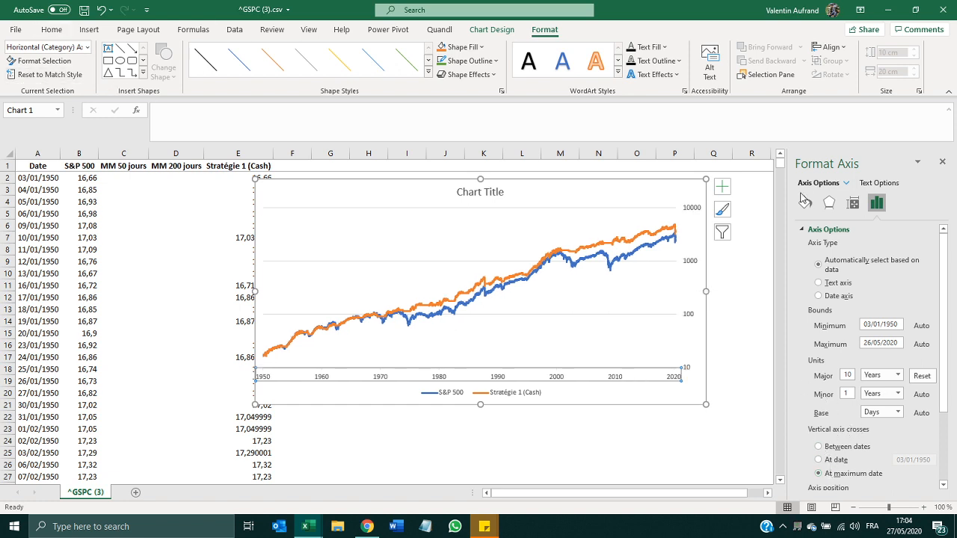
- Set the major tick marks of the chart's horizontal axis to Cross, accepting the complex formatting
click(828, 229)
click(825, 245)
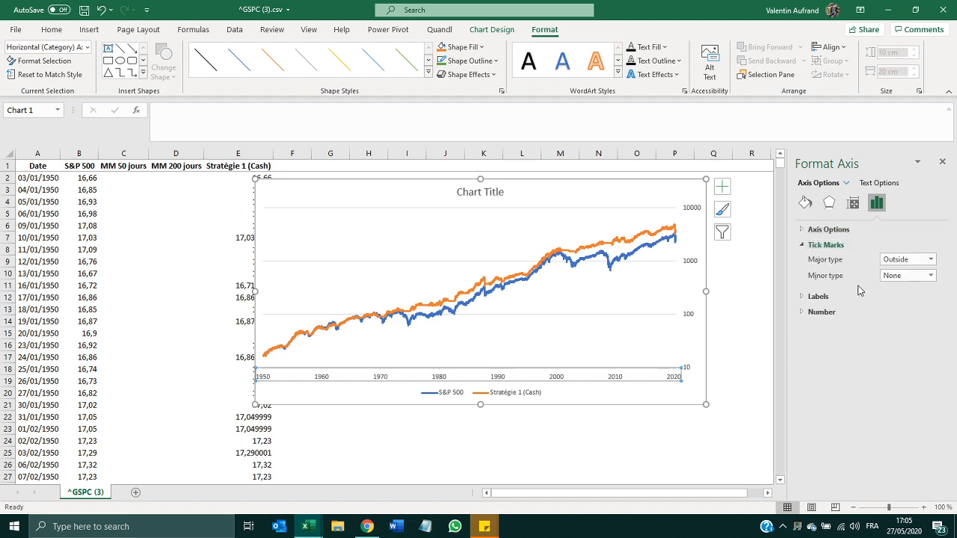
click(915, 261)
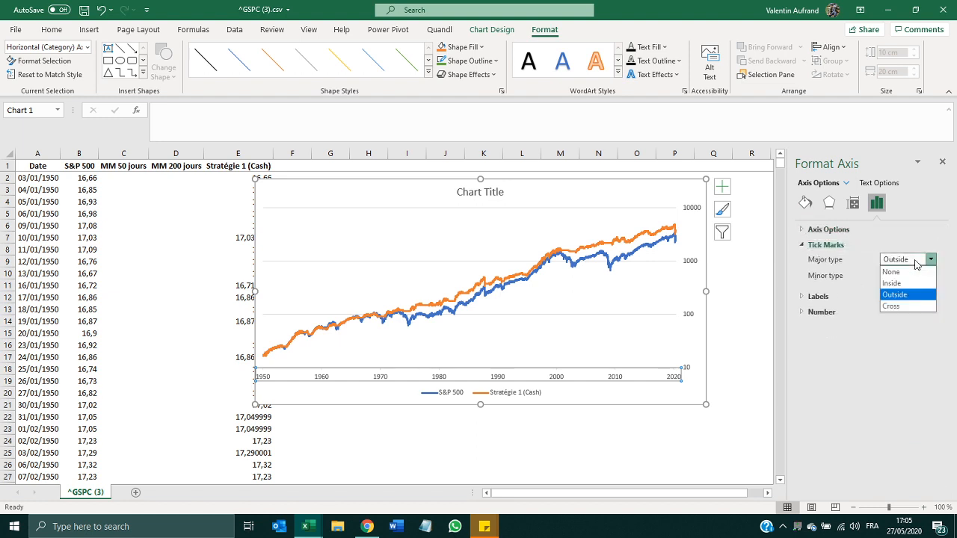
click(916, 261)
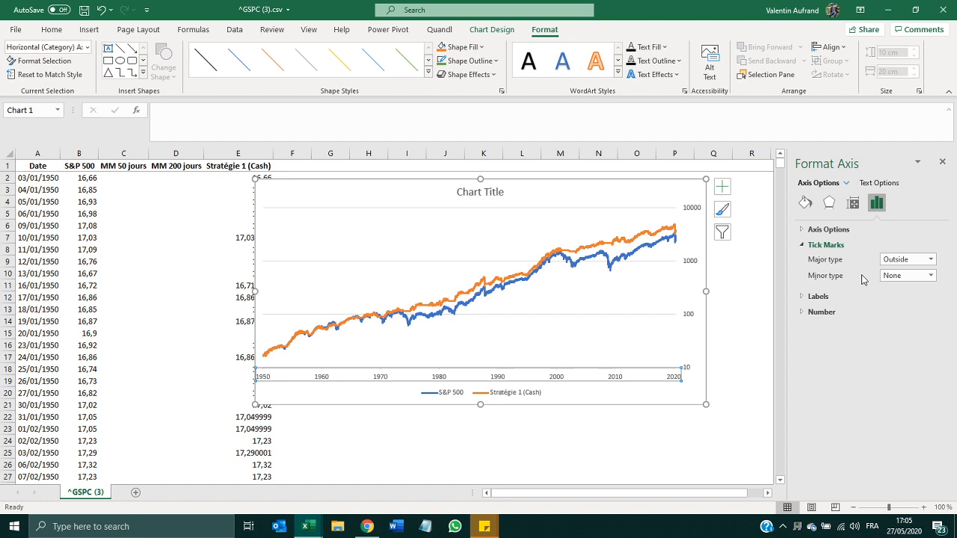
click(930, 259)
click(906, 306)
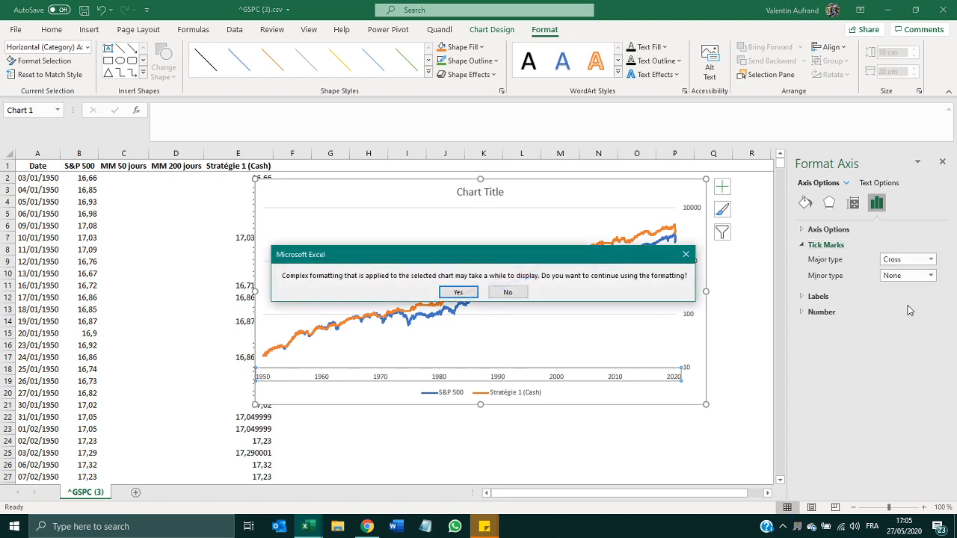
click(456, 291)
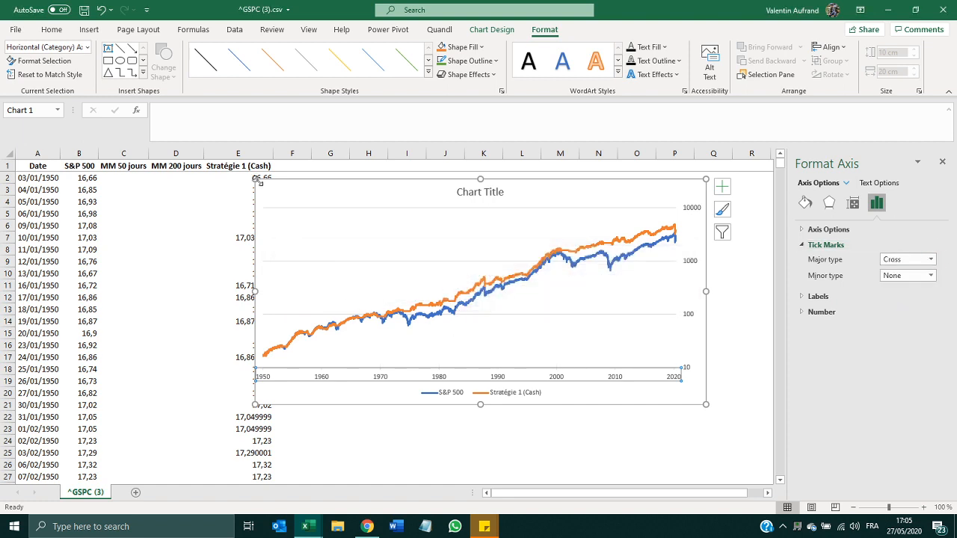
- Give the chart's horizontal axis line a black outline
click(468, 60)
click(455, 82)
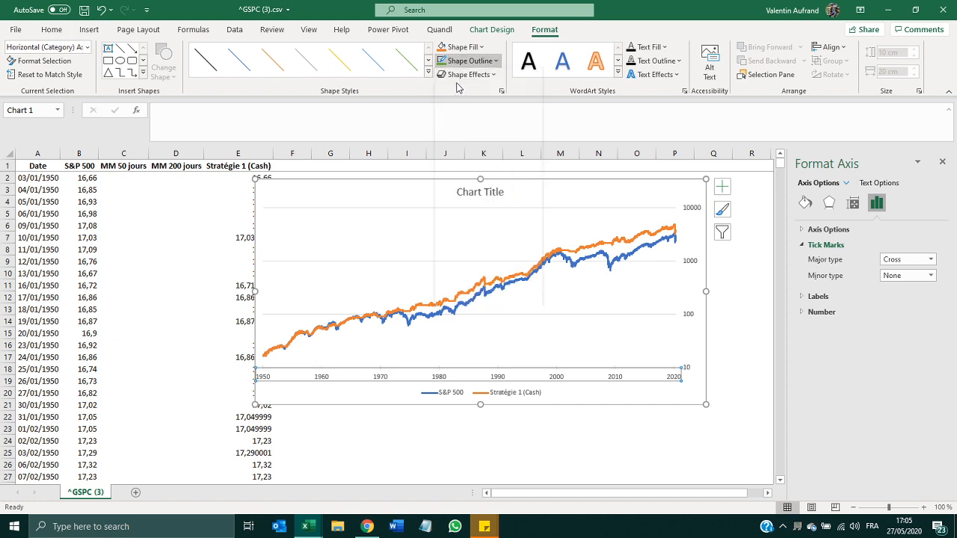
click(380, 309)
click(379, 310)
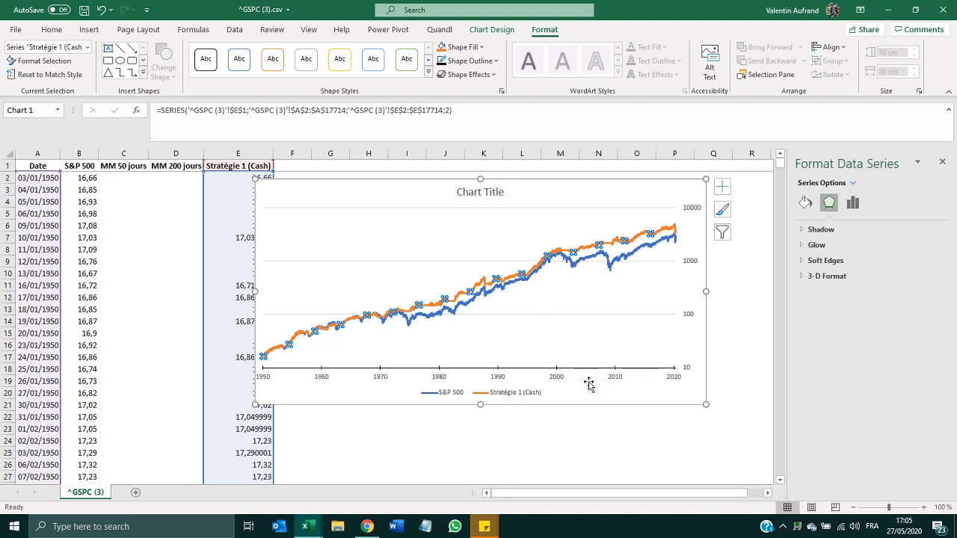
- Set both the major and minor tick marks of the chart's vertical axis to Cross
click(686, 320)
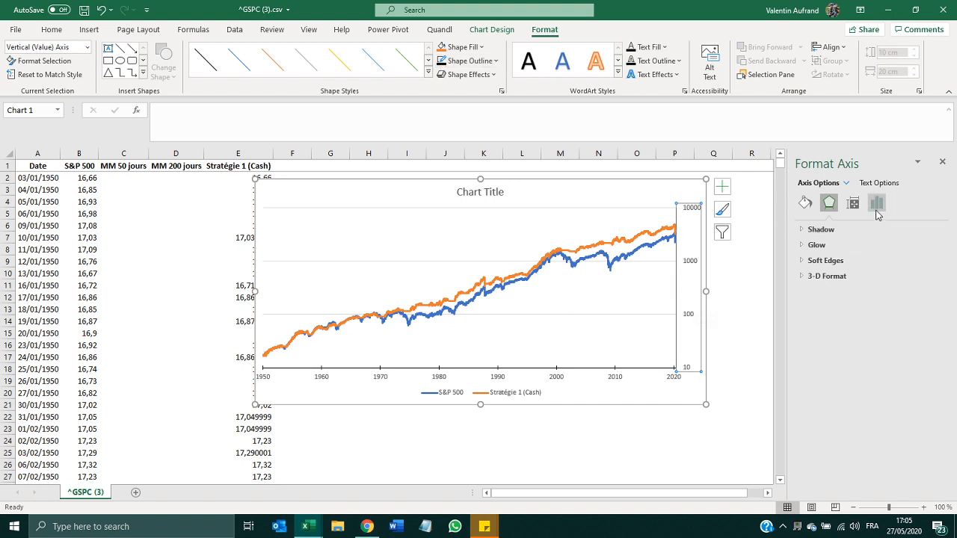
click(876, 203)
click(858, 229)
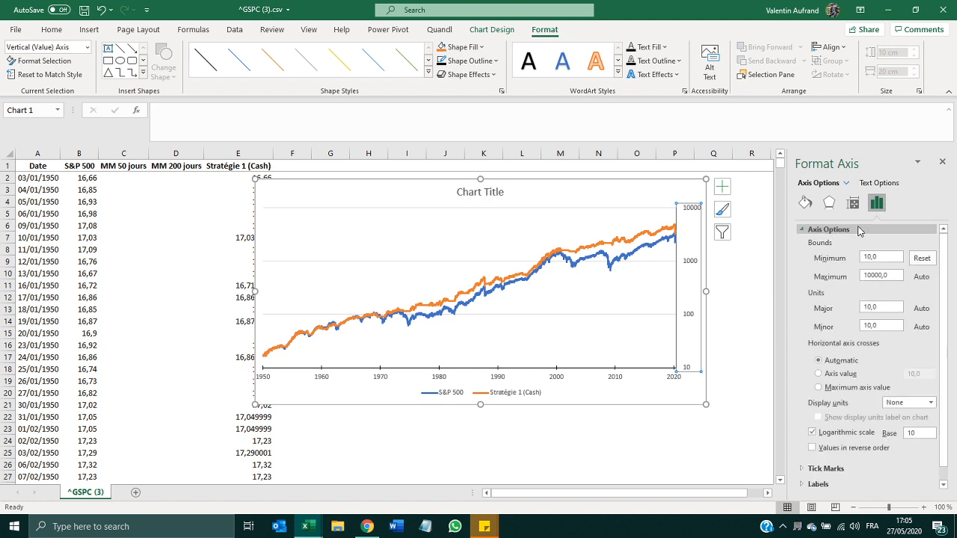
click(825, 469)
click(930, 432)
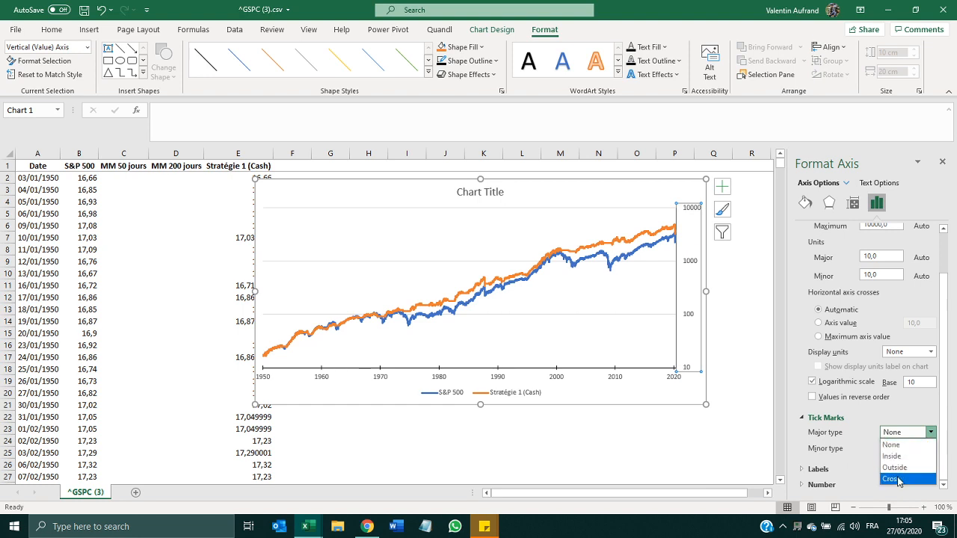
click(903, 479)
click(930, 448)
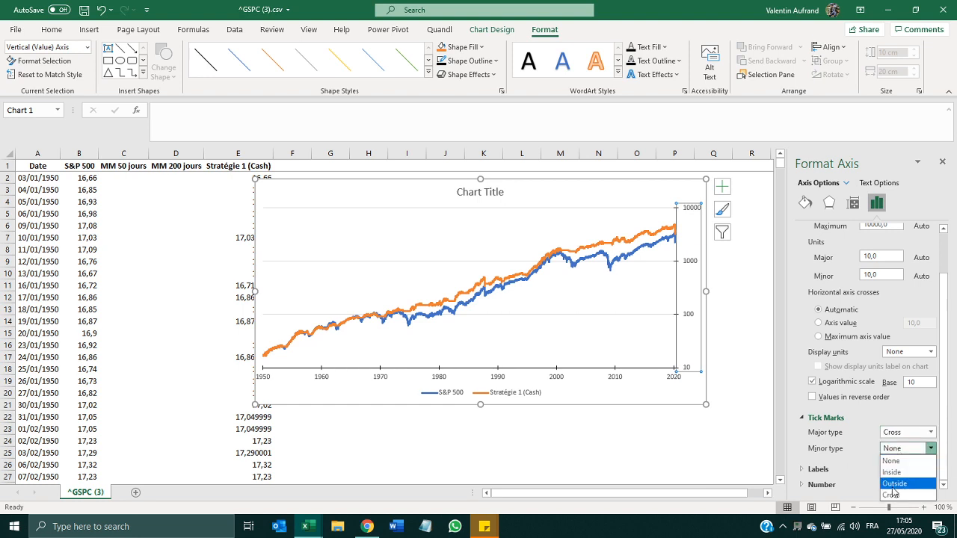
click(895, 494)
click(599, 312)
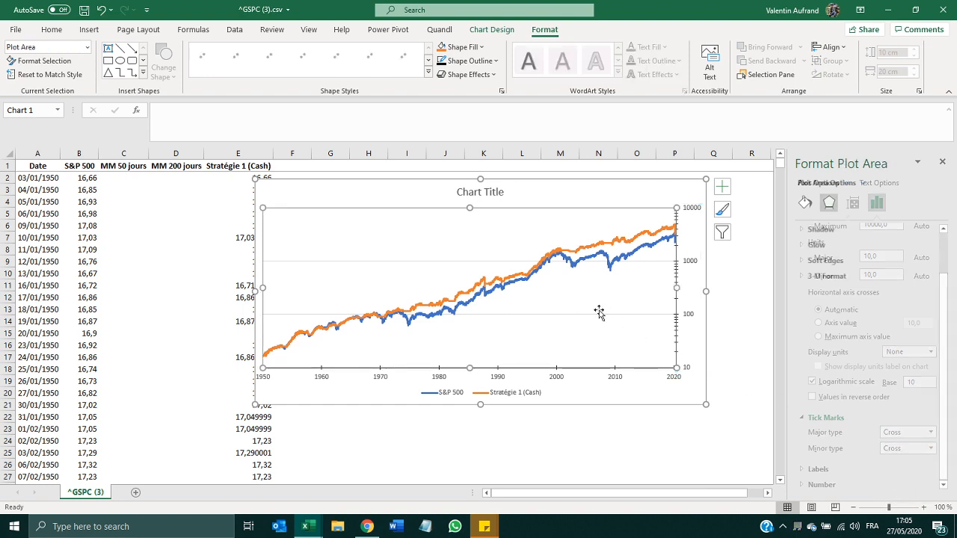
- Set the minor tick marks of the chart's vertical axis to None
click(690, 264)
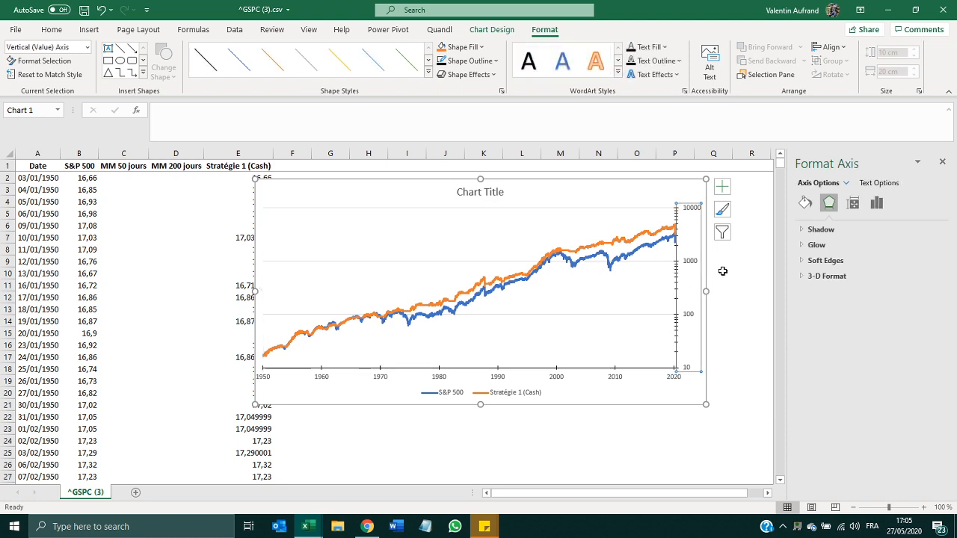
click(876, 203)
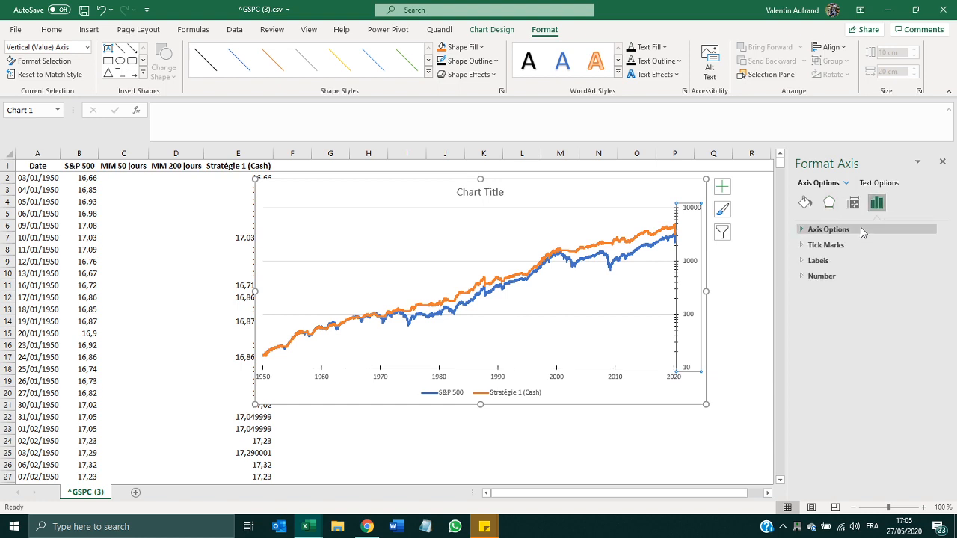
click(862, 231)
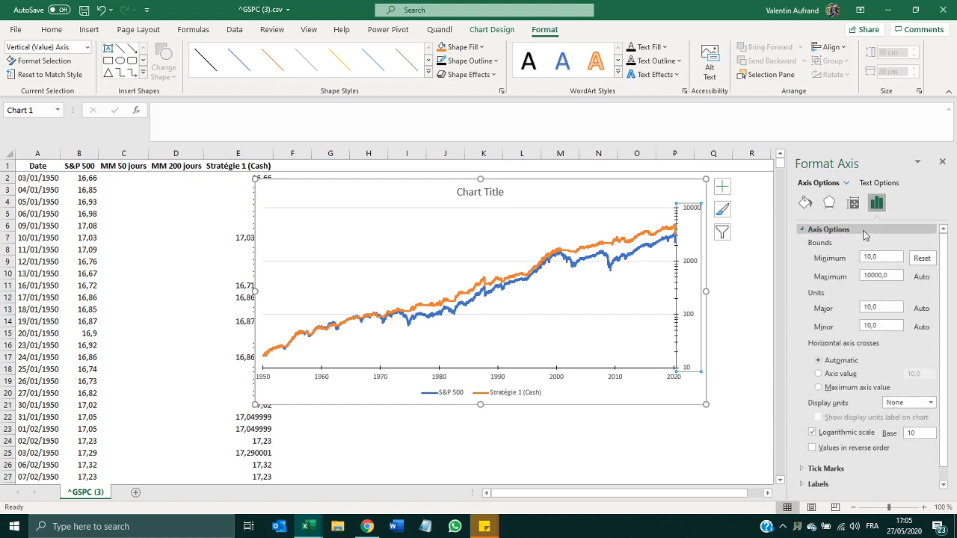
click(863, 231)
click(860, 245)
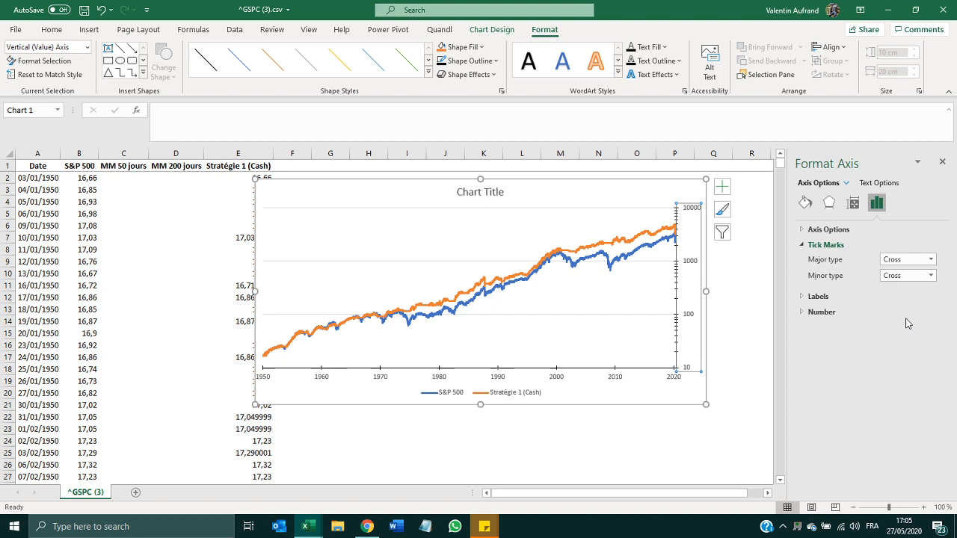
click(919, 275)
click(919, 275)
- Format the labels of both chart axes as bold black 10 pt text, and make the legend text bold and black
click(51, 29)
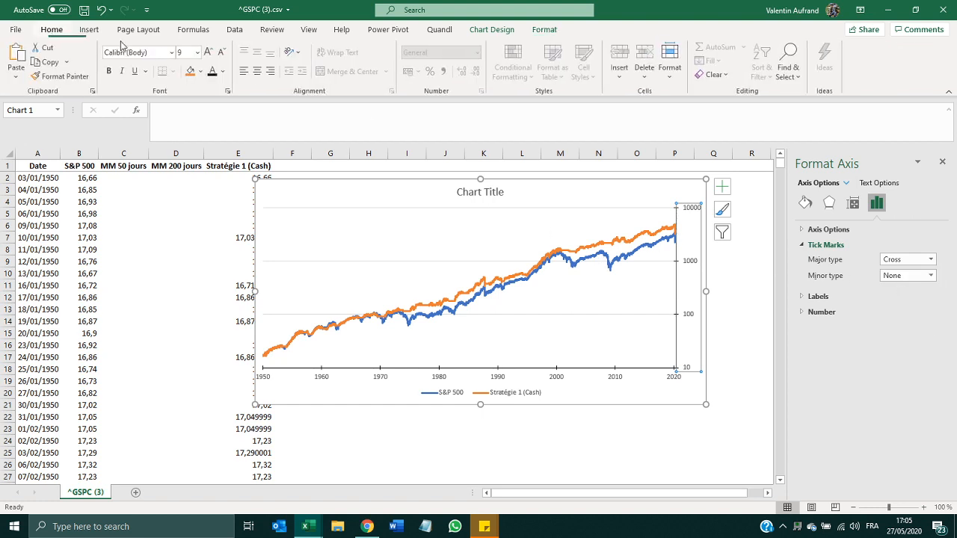
click(209, 52)
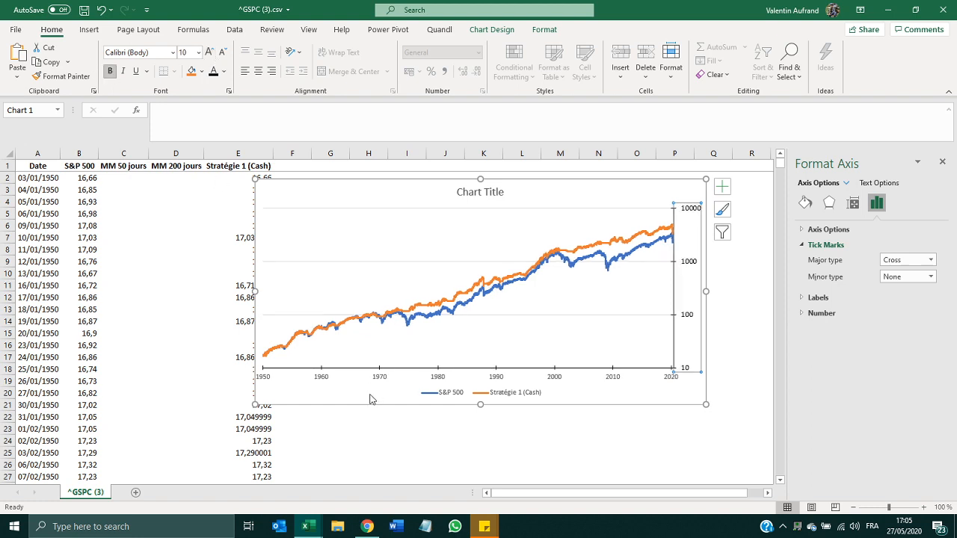
click(383, 379)
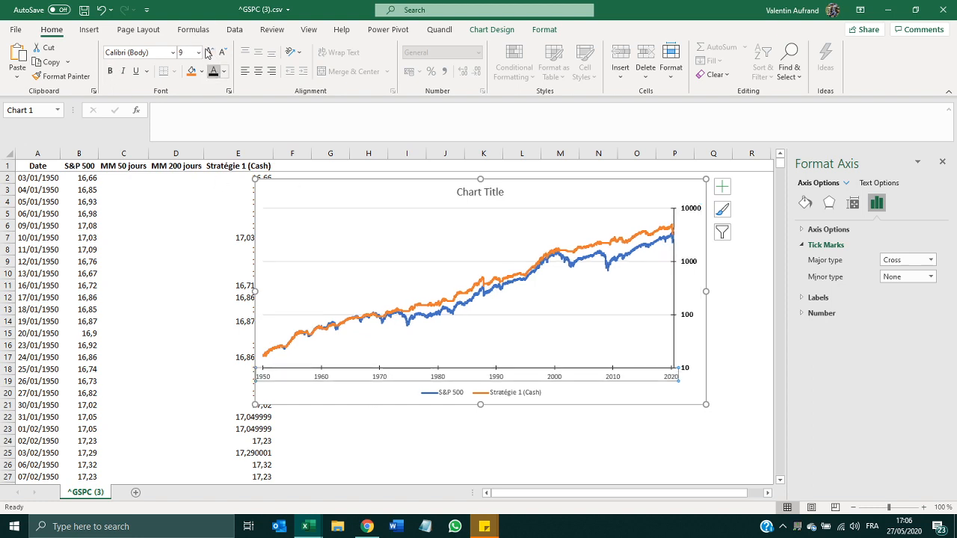
click(209, 51)
click(110, 71)
click(449, 392)
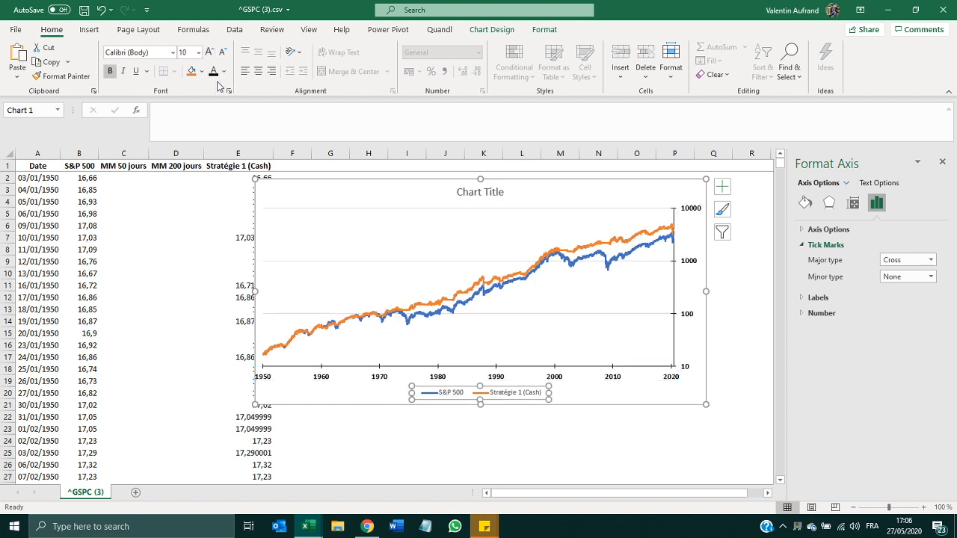
click(110, 70)
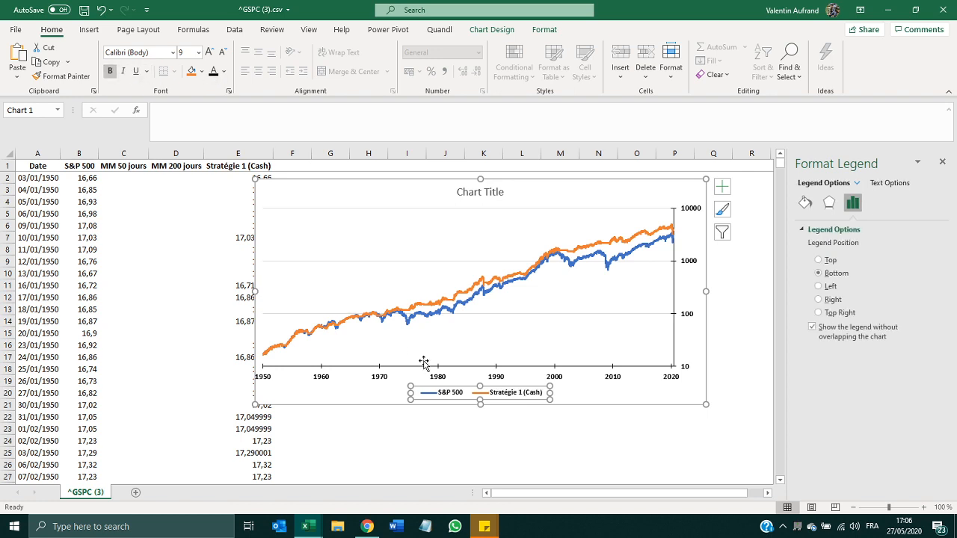
- Move the legend inside the plot area just below the chart title, and extend the plot area's lower edge down into the freed space
click(462, 393)
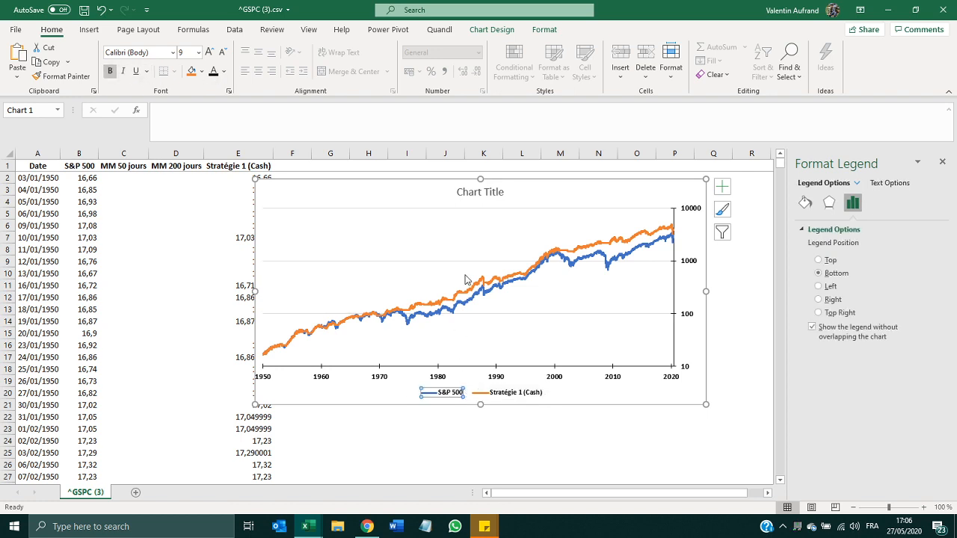
click(475, 384)
drag(471, 387, 465, 214)
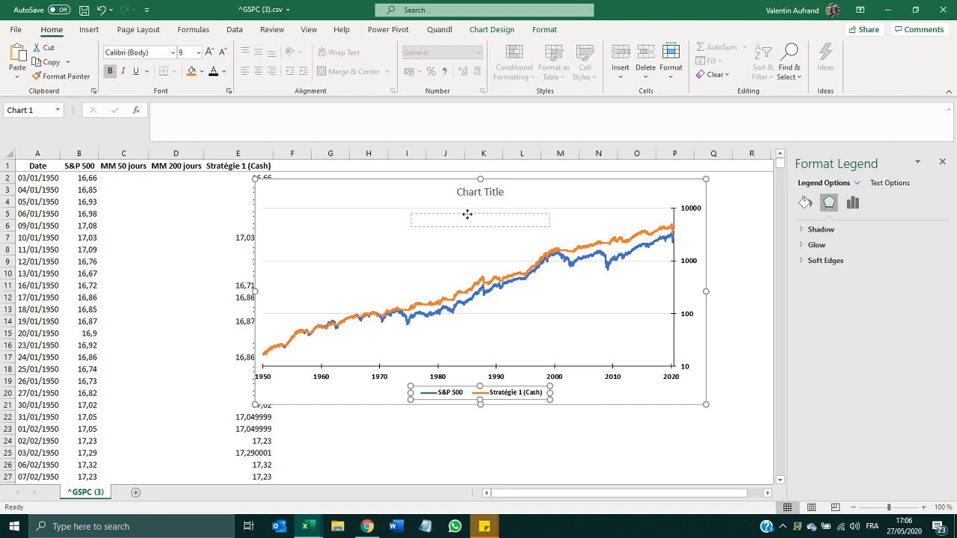
click(519, 392)
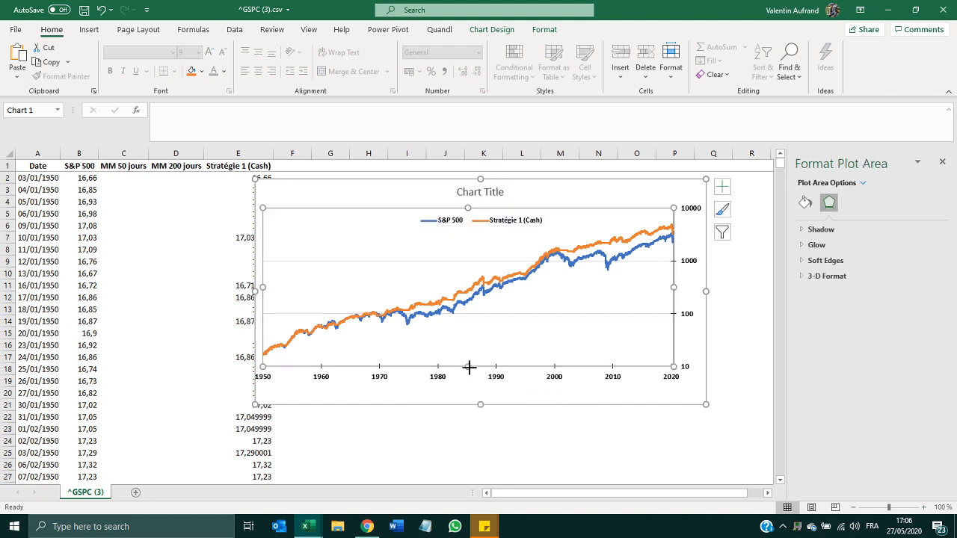
drag(468, 389, 468, 388)
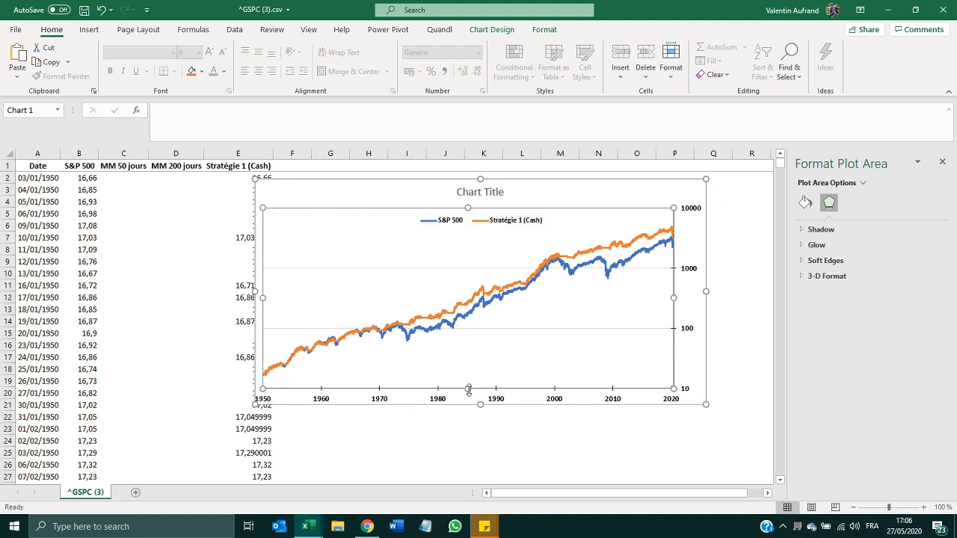
- Recolor the S&P 500 line black and set the width of both the S&P 500 and Stratégie 1 (Cash) lines to 1,5 pt
click(459, 325)
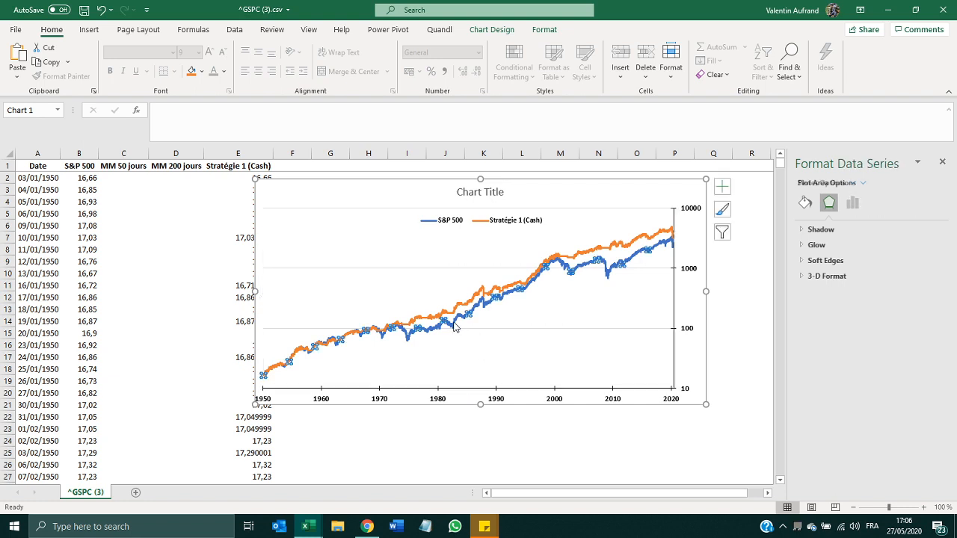
click(544, 30)
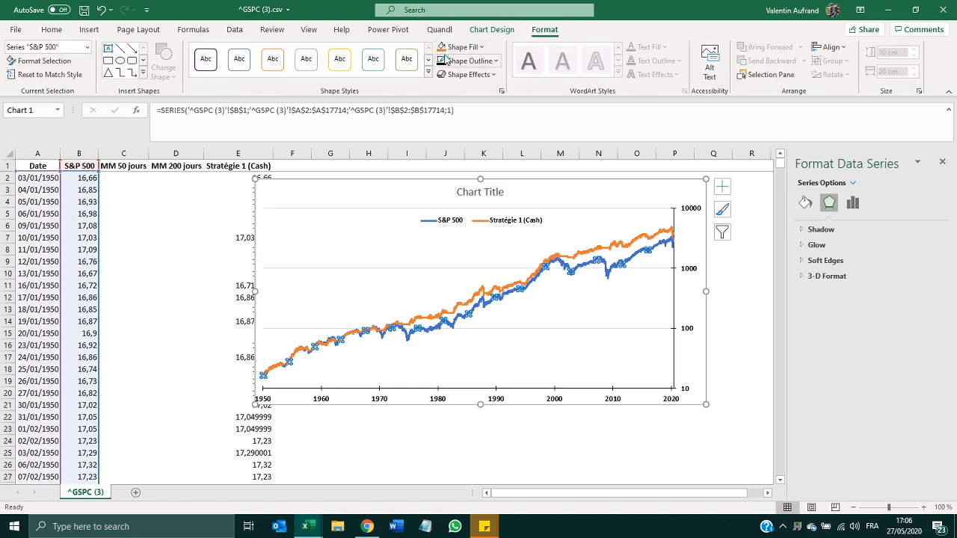
click(804, 203)
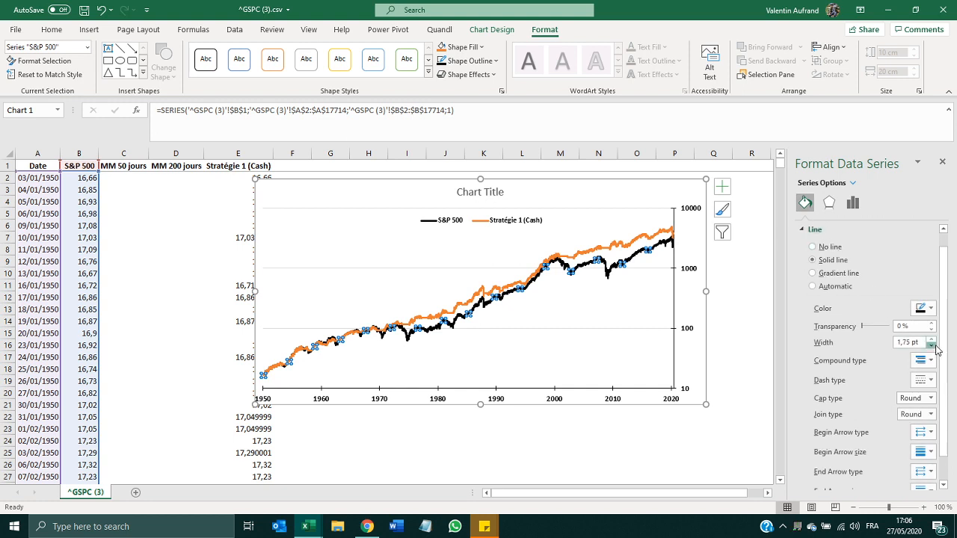
click(930, 345)
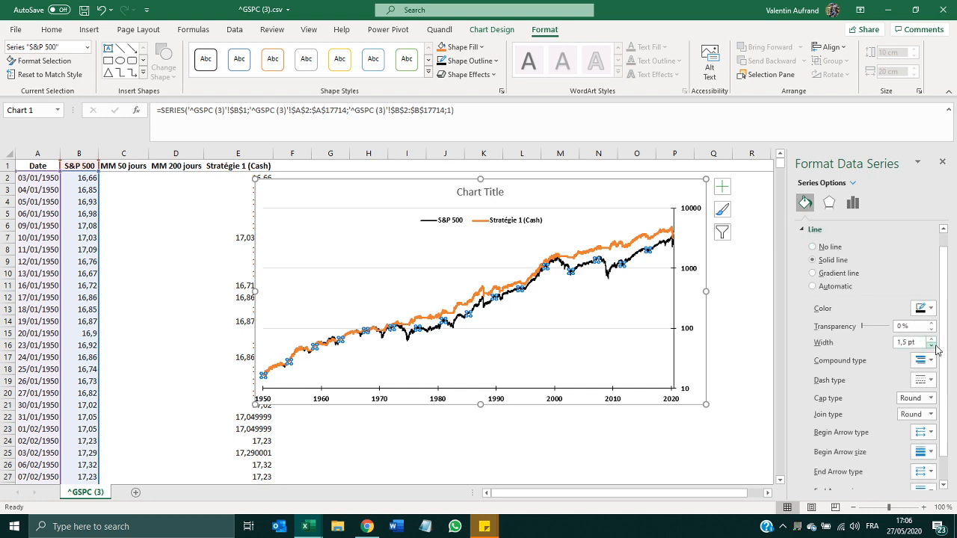
click(595, 248)
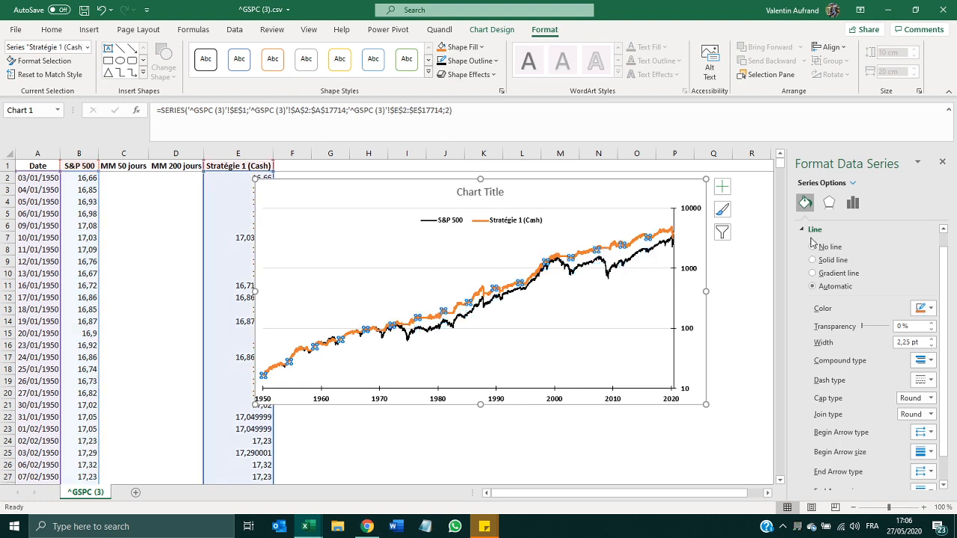
click(931, 346)
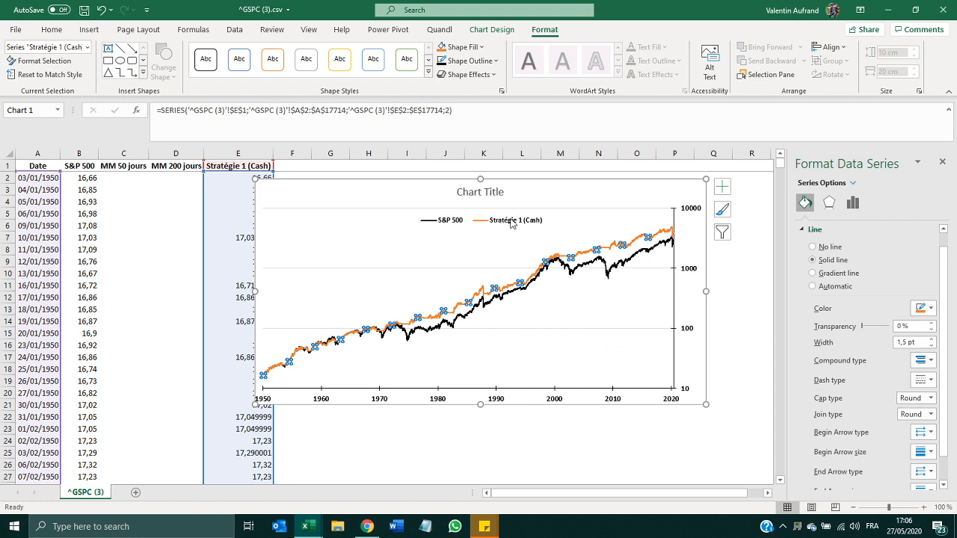
- Replace the chart title's placeholder text with "Stratégie d'achat du S&P 500 si S&P 500 OU"
click(472, 191)
triple_click(471, 191)
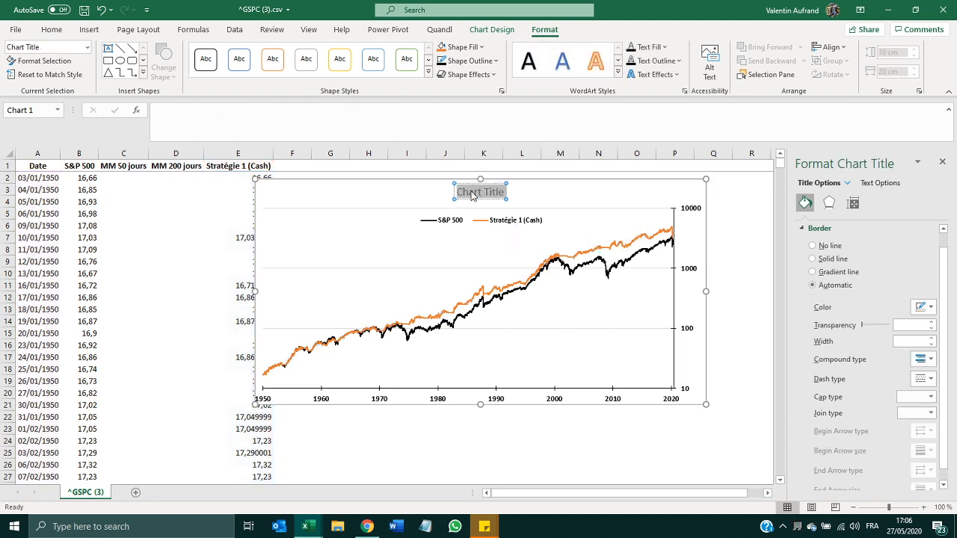
text(ATAcha)
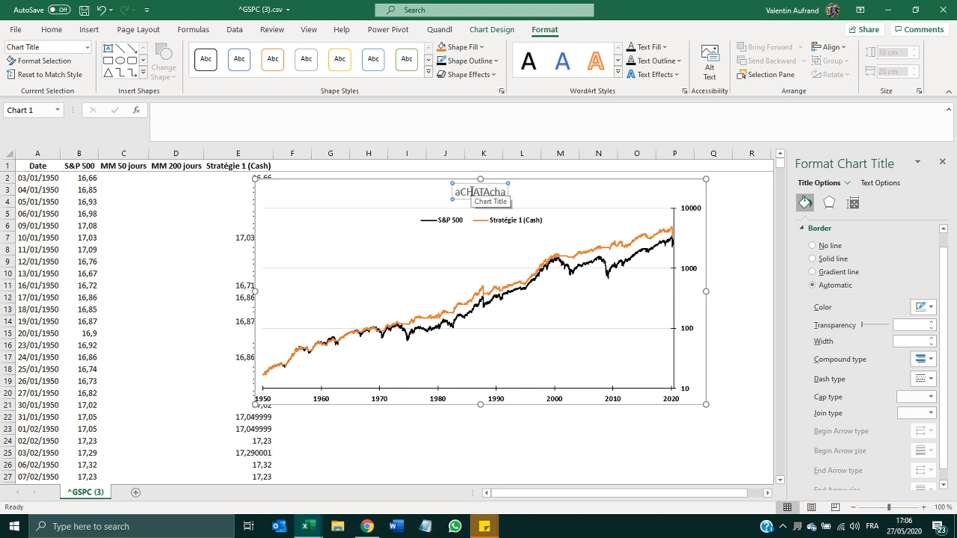
key(ctrl+a)
text(Stratégie)
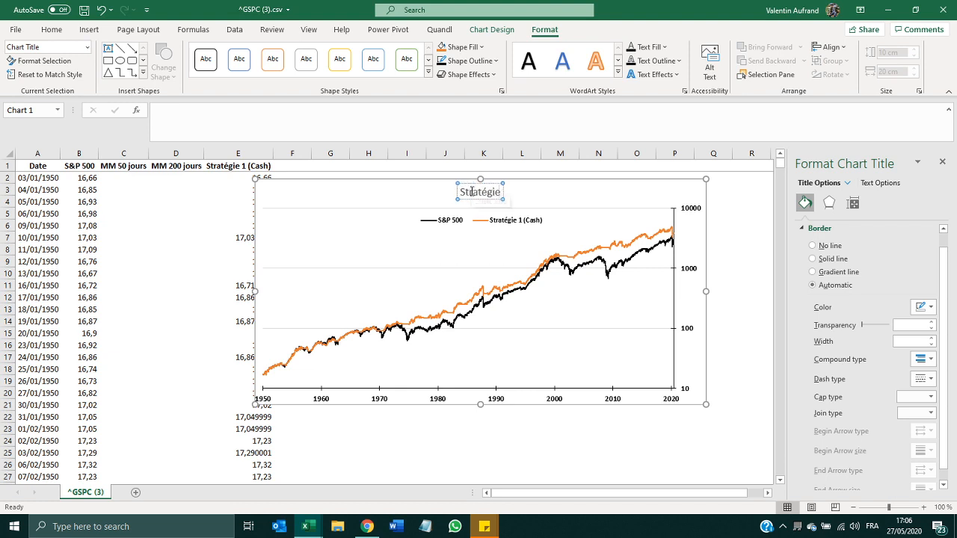
text( d'achat du S&P)
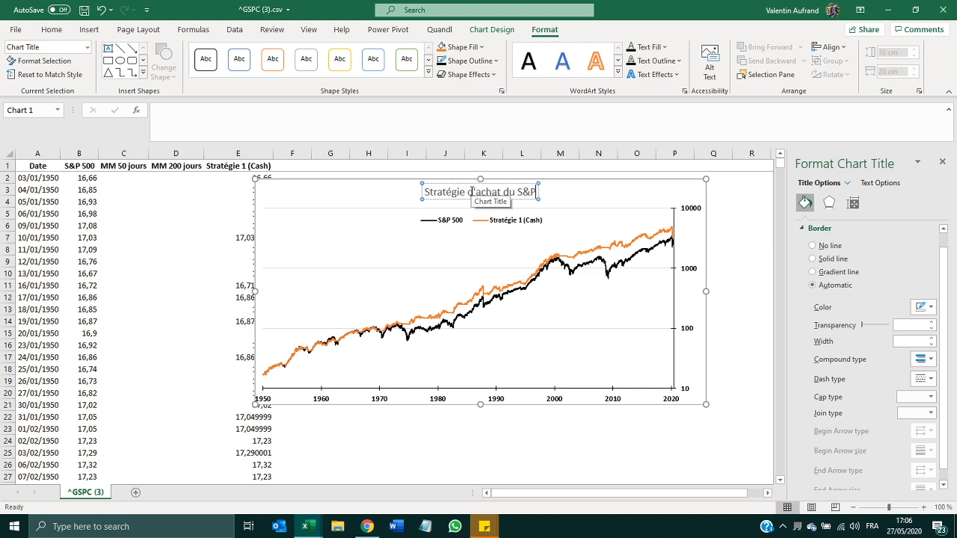
text( 500 si)
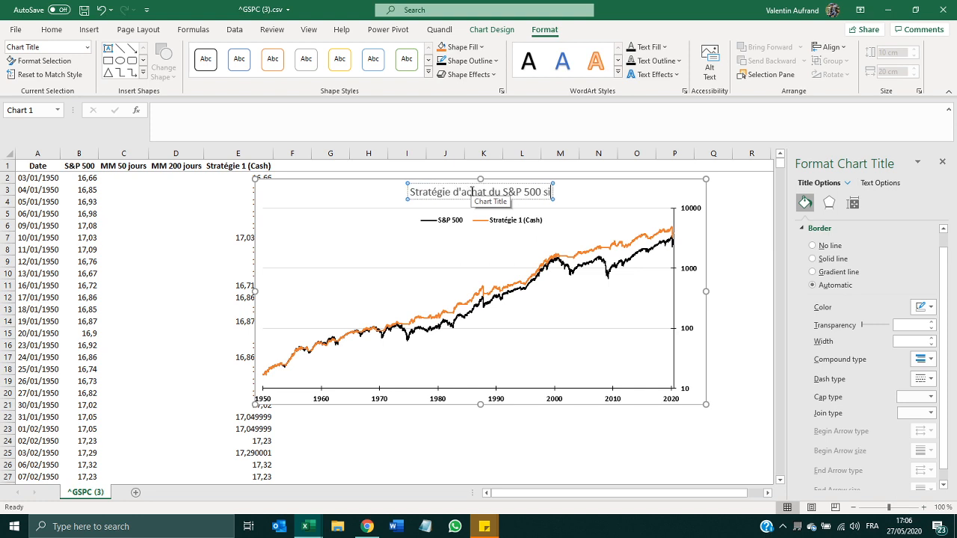
text( S&P 50)
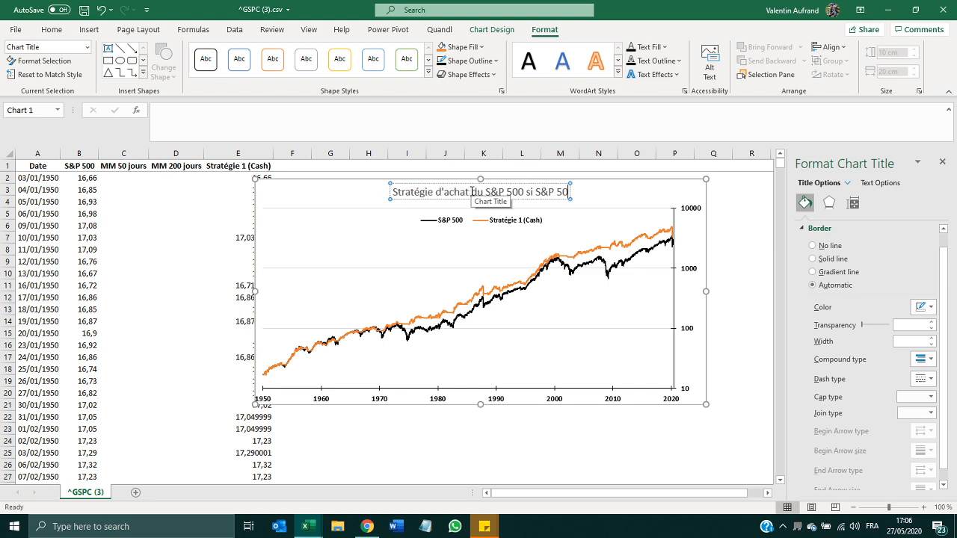
text(0 CU)
- Underline "OU" in the chart title and complete the title with "MM50 > MM200 (jours)"
key(shift+Left)
key(shift+Left)
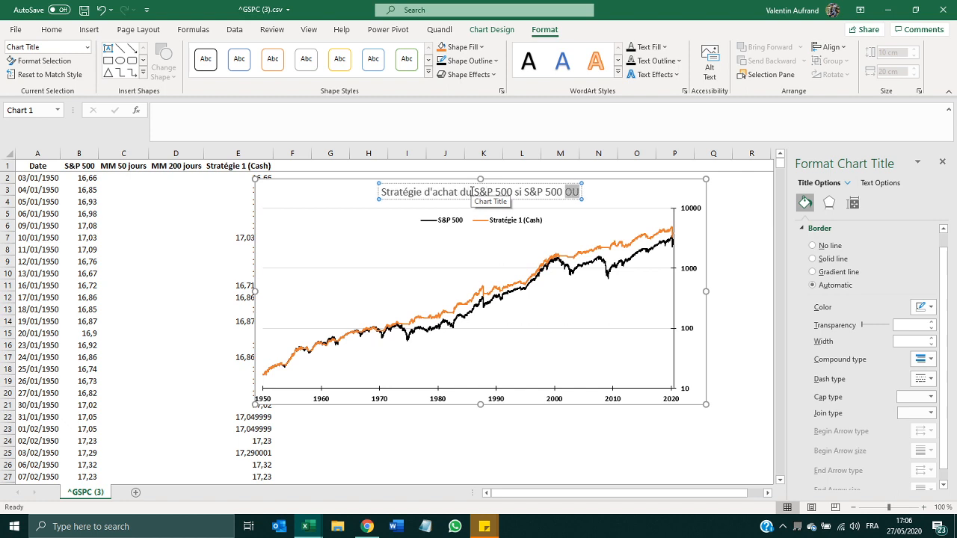
key(Right)
text(MM)
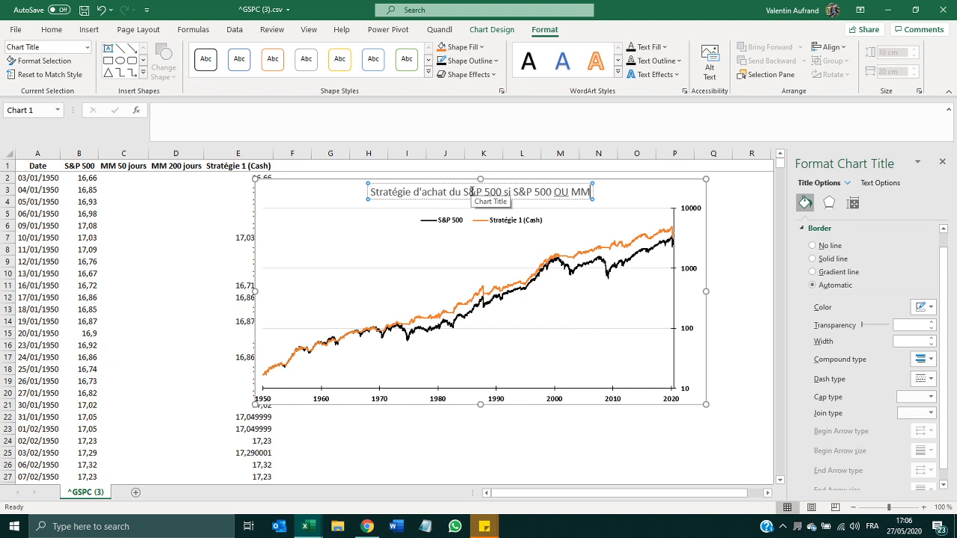
text(50 <)
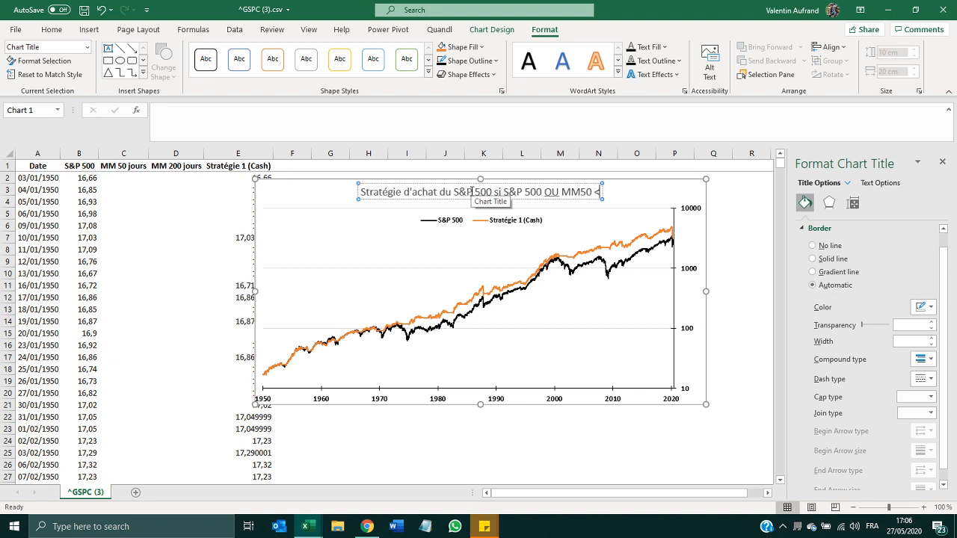
text( MM200)
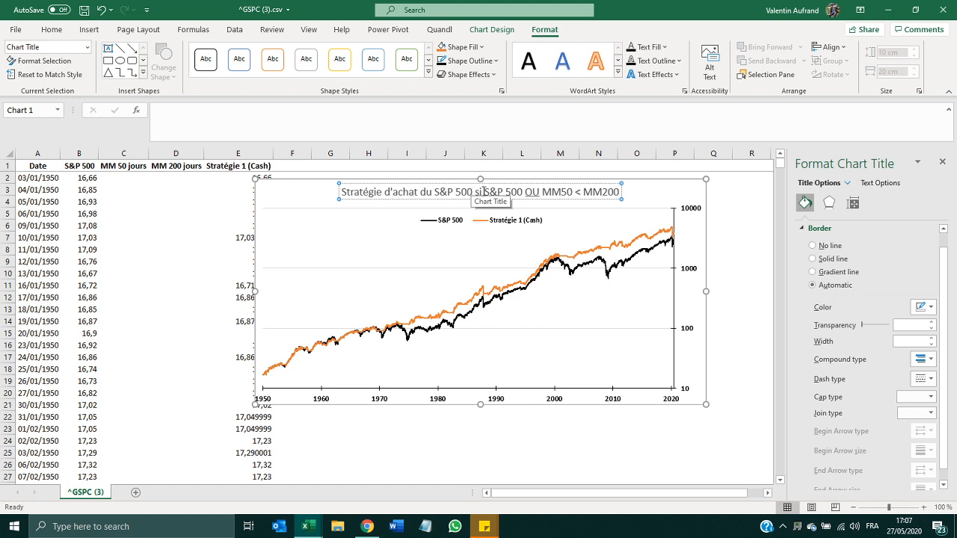
click(580, 192)
key(BackSpace)
text(>)
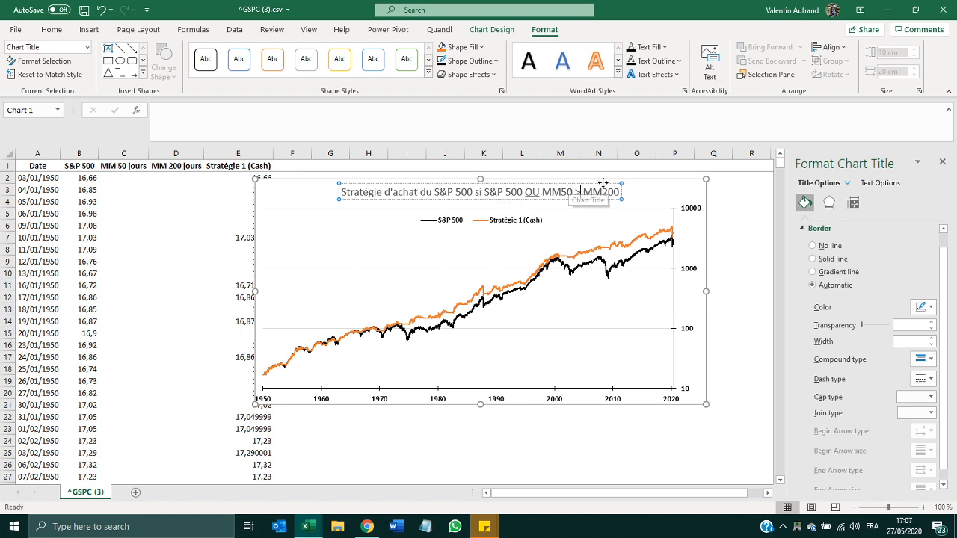
text((jours))
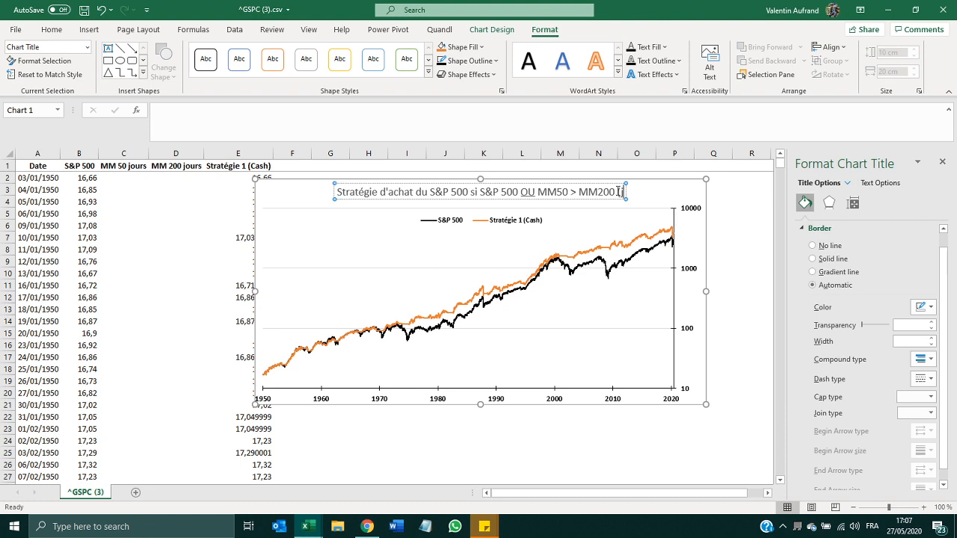
click(680, 193)
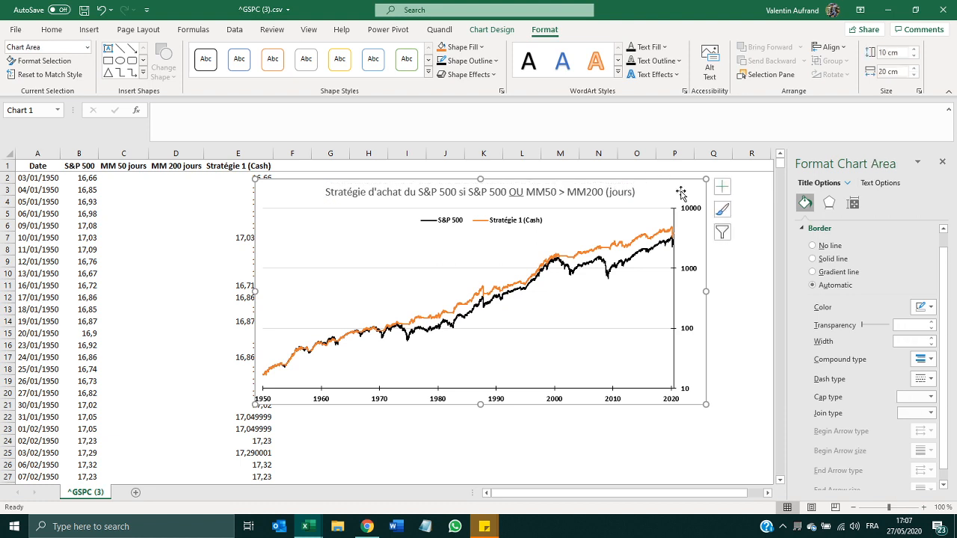
- Format the chart title as bold black text
click(615, 191)
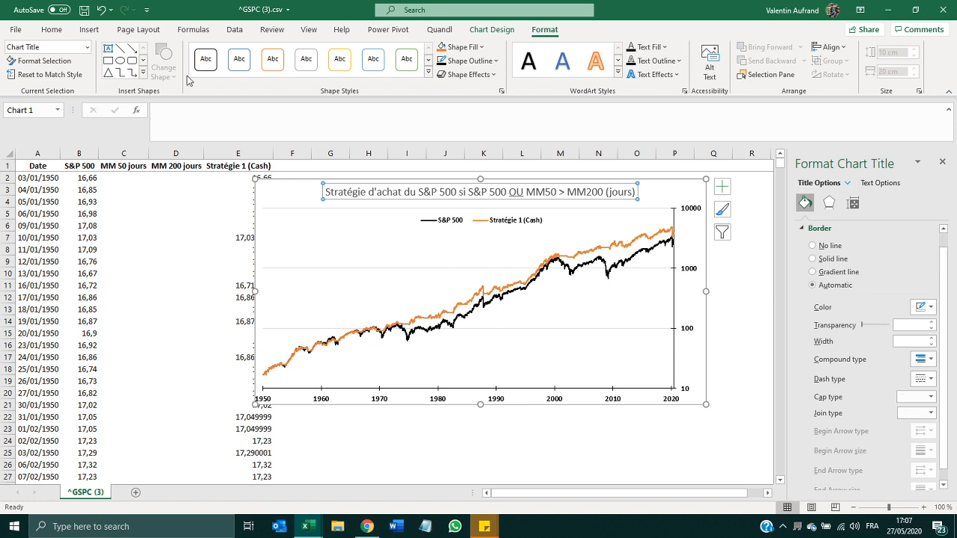
click(51, 29)
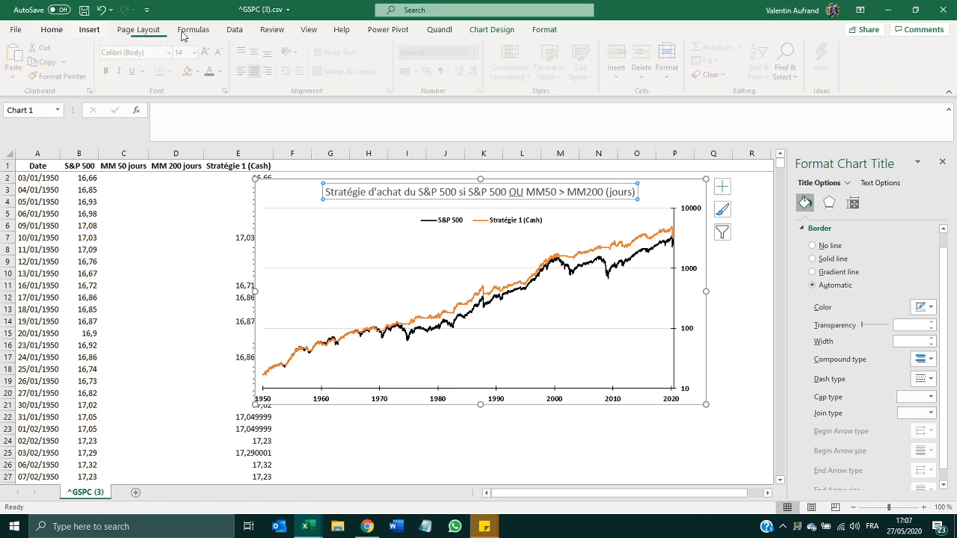
click(213, 71)
click(111, 71)
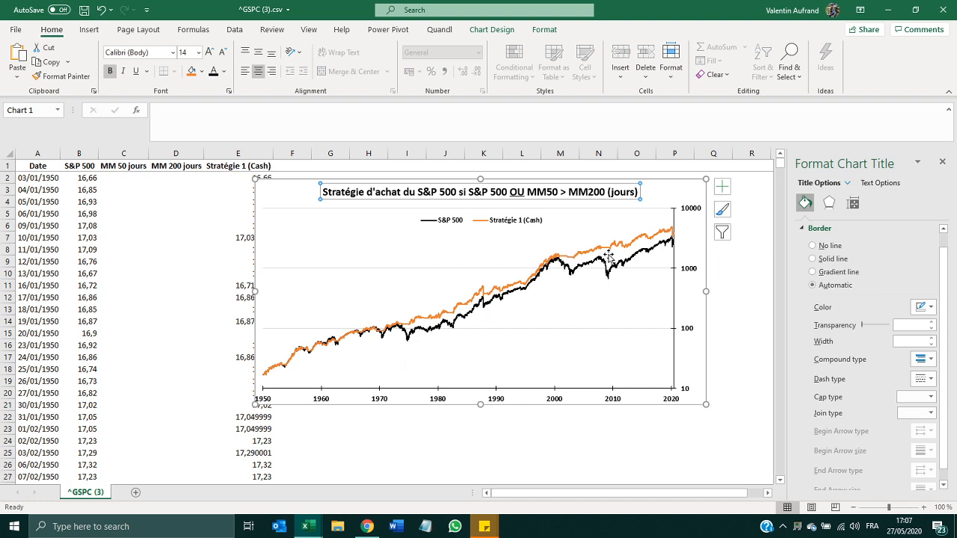
mouse_move(607, 281)
mouse_move(623, 251)
mouse_move(571, 271)
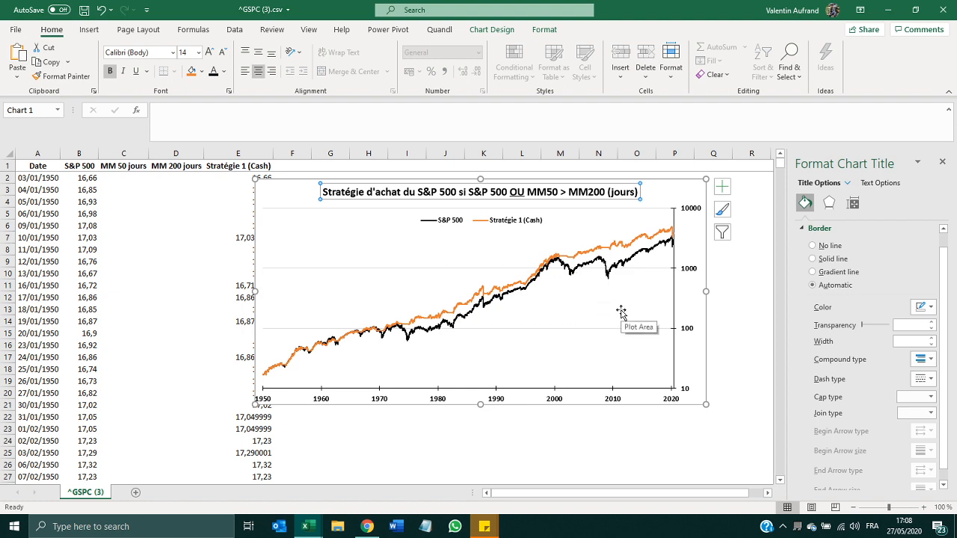
click(602, 251)
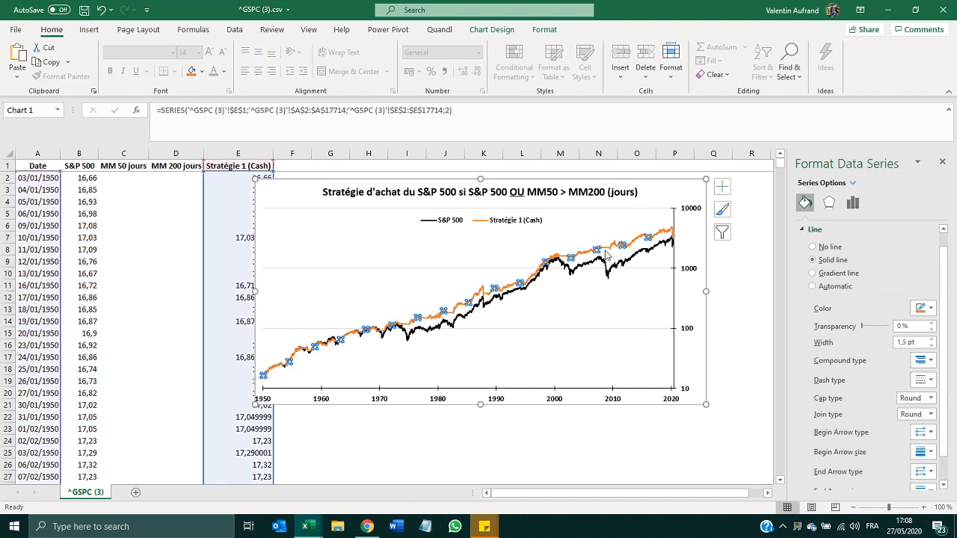
click(609, 237)
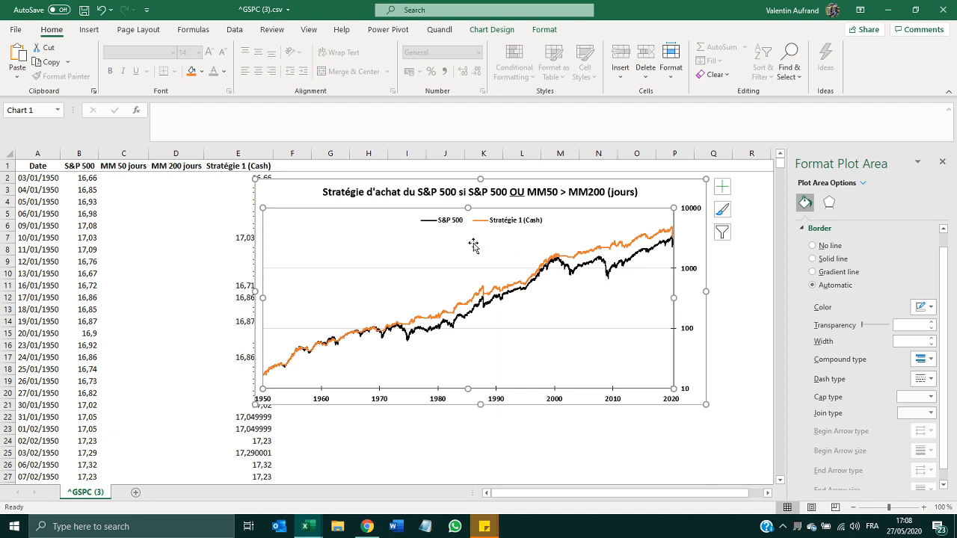
- Move the chart clear of the data columns so it starts in column G near row 2, and select cell F1
mouse_move(278, 201)
mouse_down()
mouse_move(356, 196)
mouse_move(293, 213)
mouse_up()
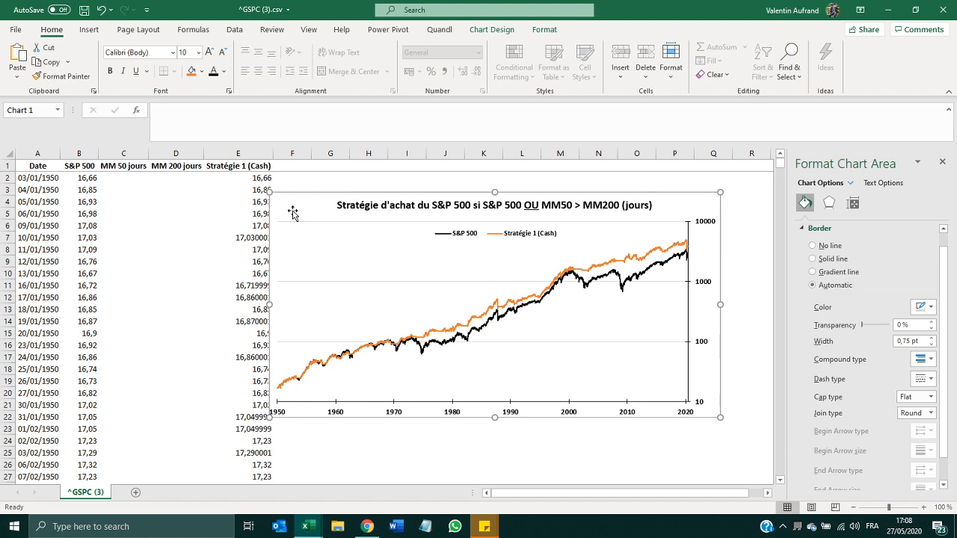
drag(293, 213, 346, 198)
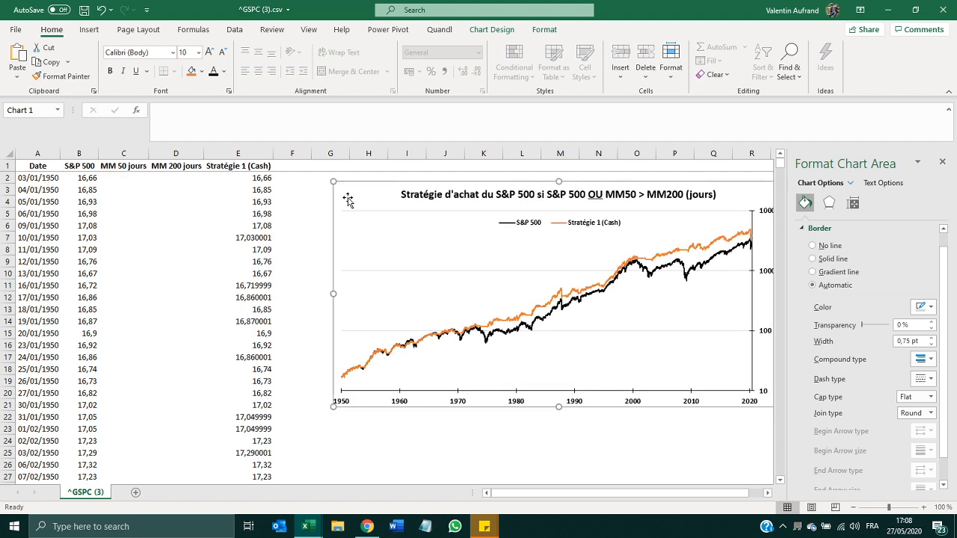
click(292, 167)
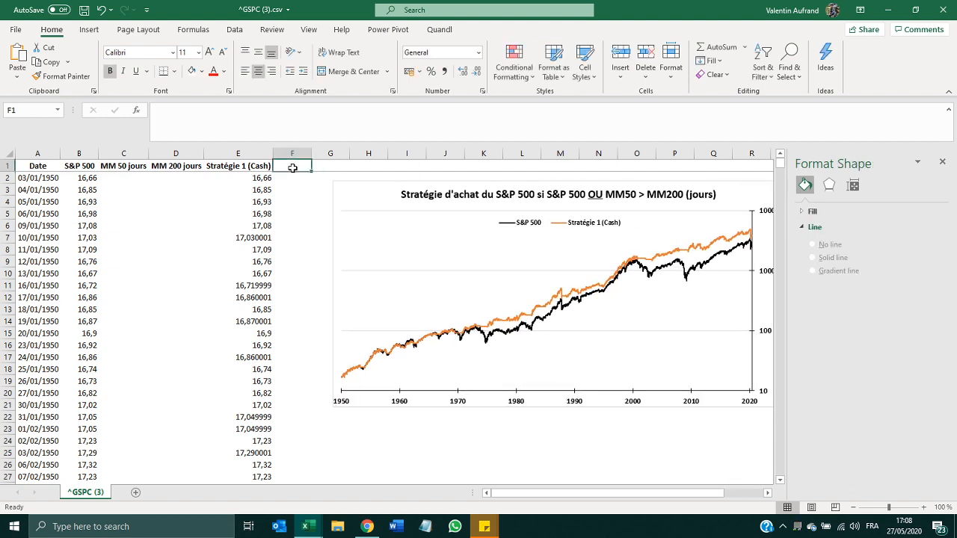
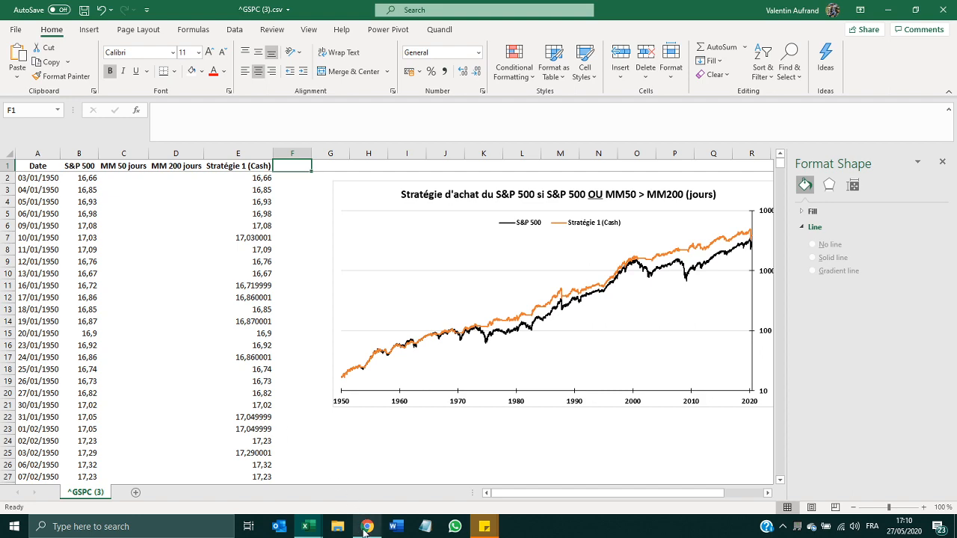
- Switch to Chrome, search Yahoo Finance for TLT and open the iShares 20+ Year Treasury Bond ETF quote
mouse_move(365, 529)
click(366, 471)
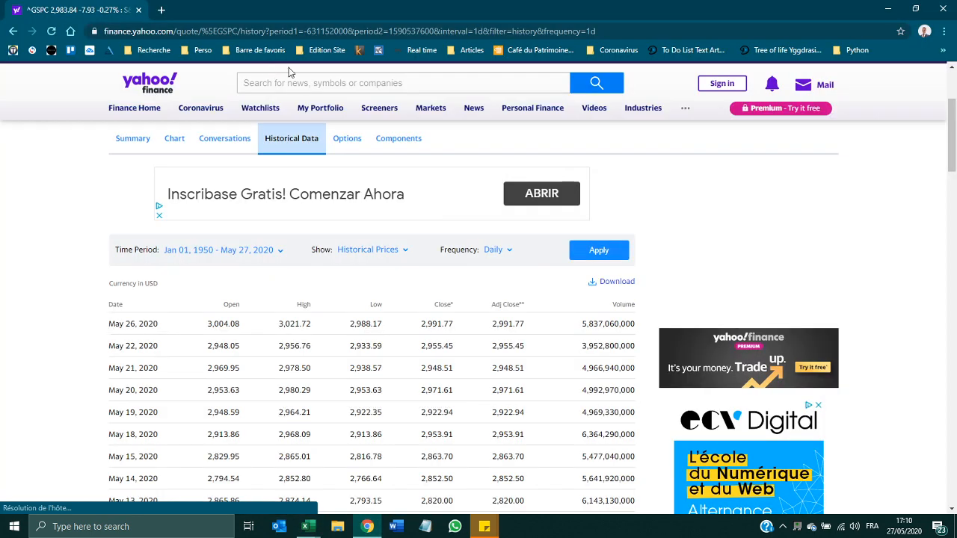
click(292, 81)
text(TLT)
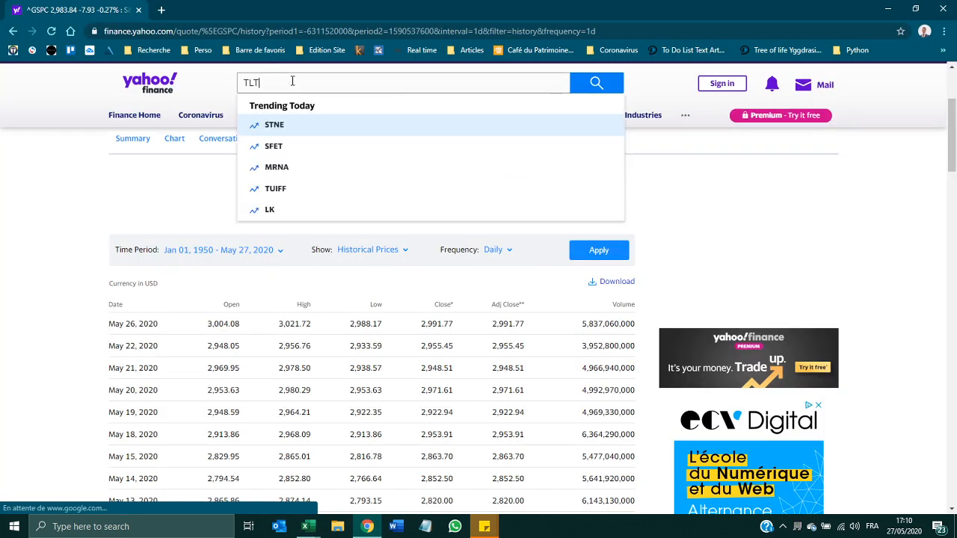
click(278, 127)
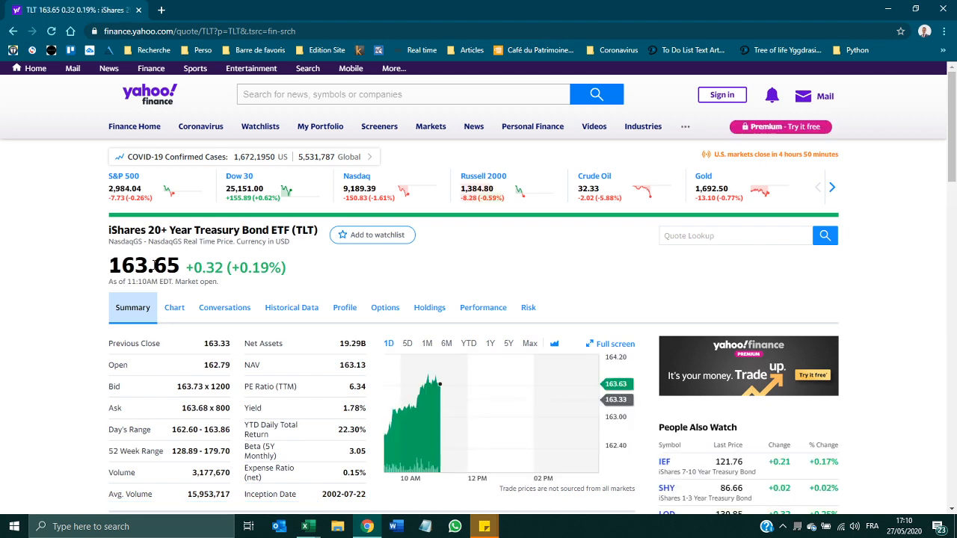
- Open TLT's historical data and set the time period to Max to check how far back the prices go
click(283, 320)
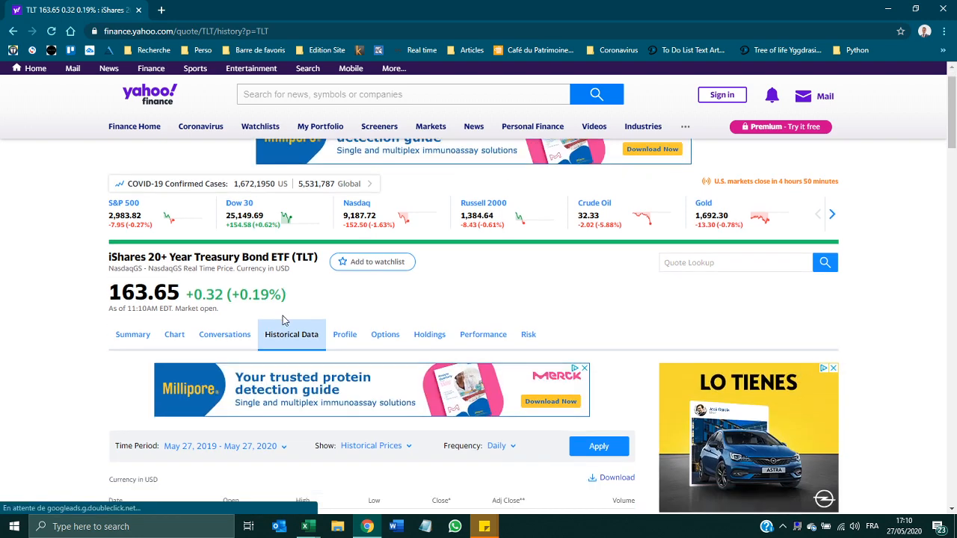
scroll(282, 321, down, 3)
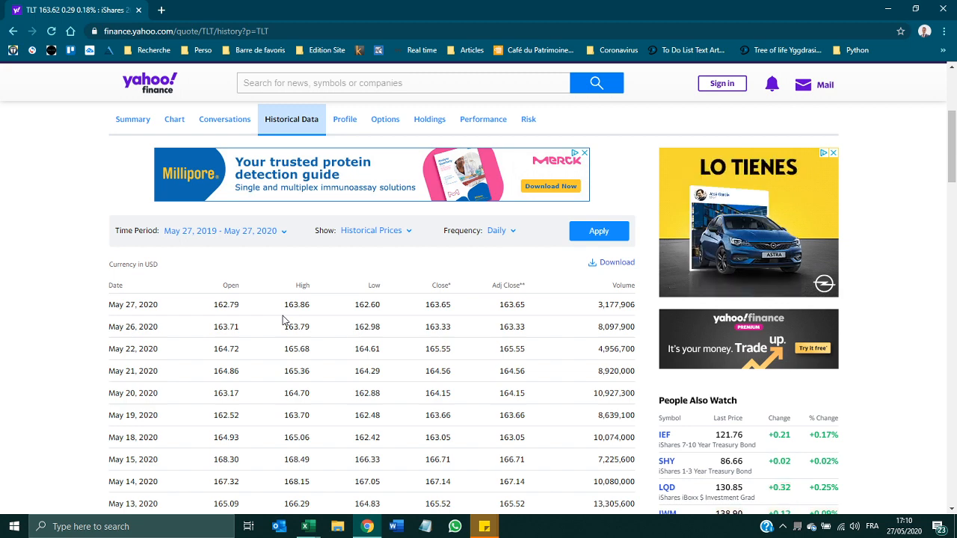
scroll(282, 320, up, 2)
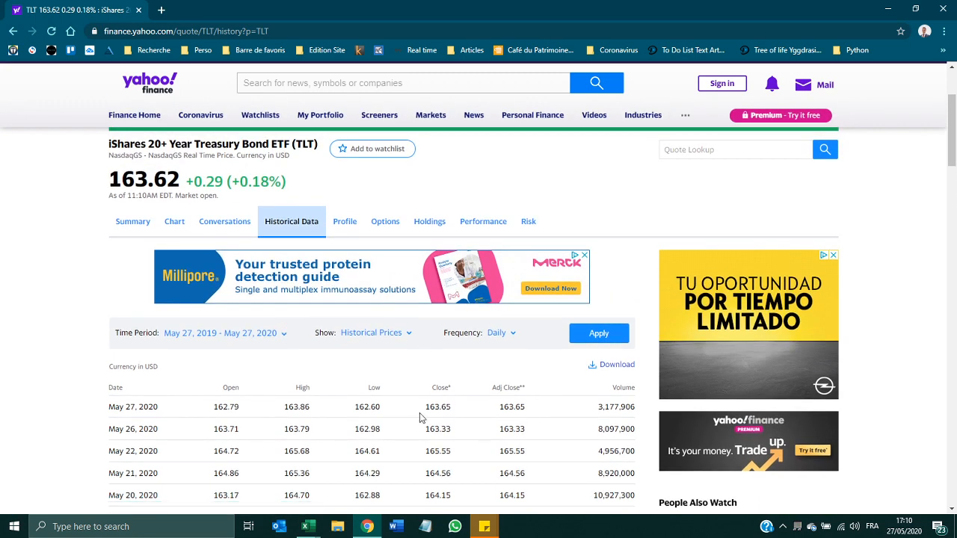
click(256, 335)
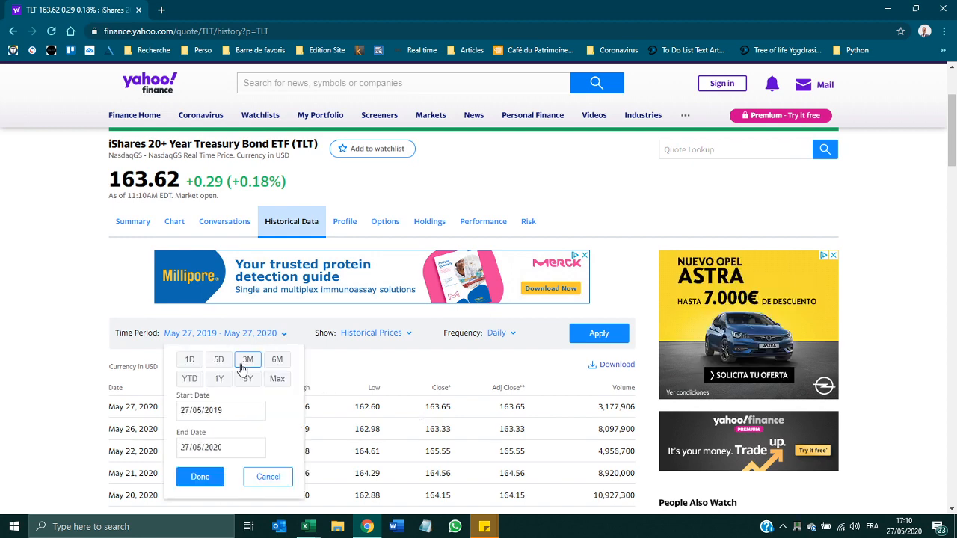
click(274, 381)
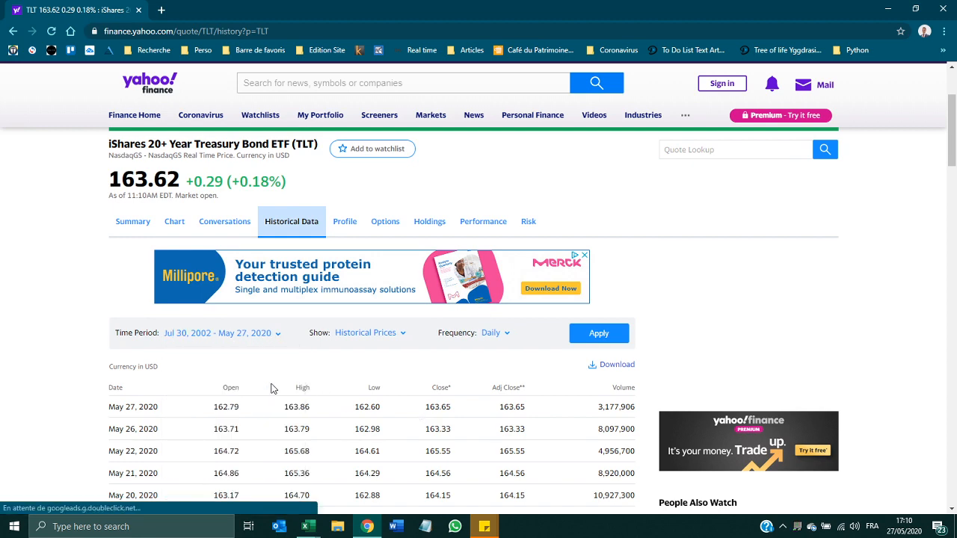
scroll(259, 346, up, 2)
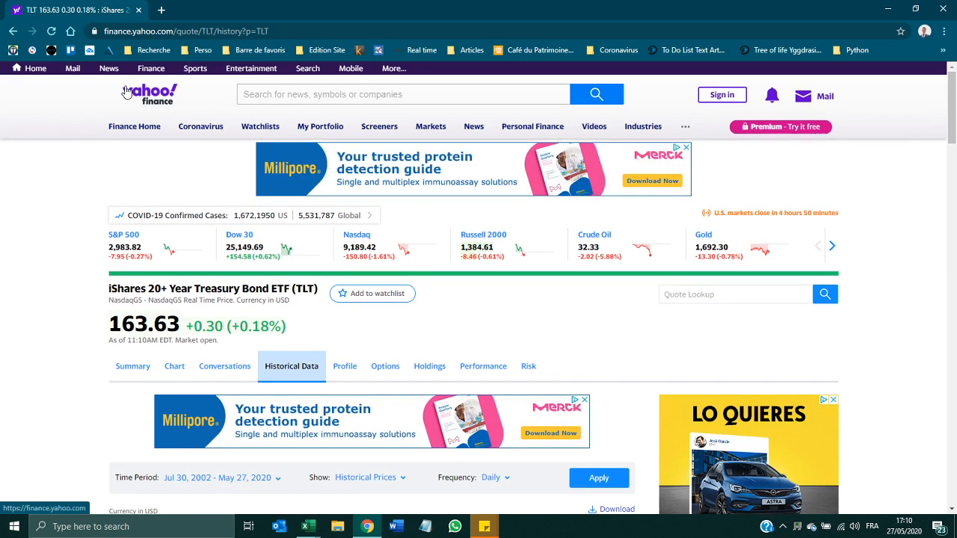
- Search Yahoo Finance for "tlt" again and view the summary page of the iShares 20+ Year Treasury Bond ETF
click(287, 92)
text(tlt)
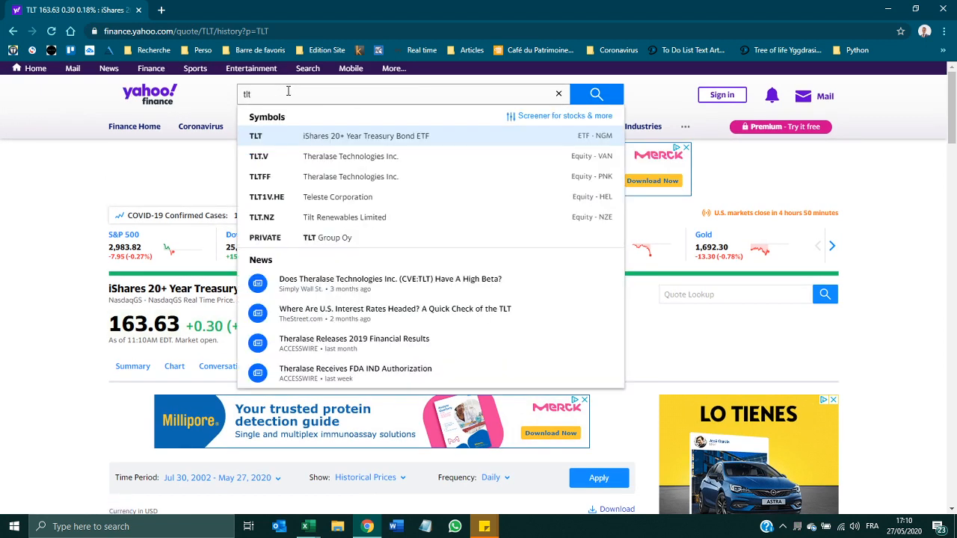
click(268, 138)
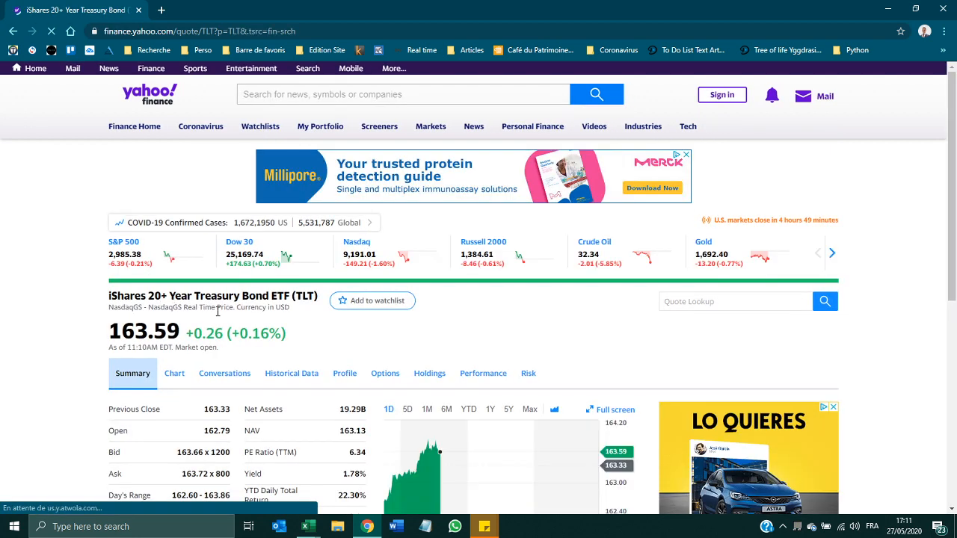
scroll(217, 311, down, 1)
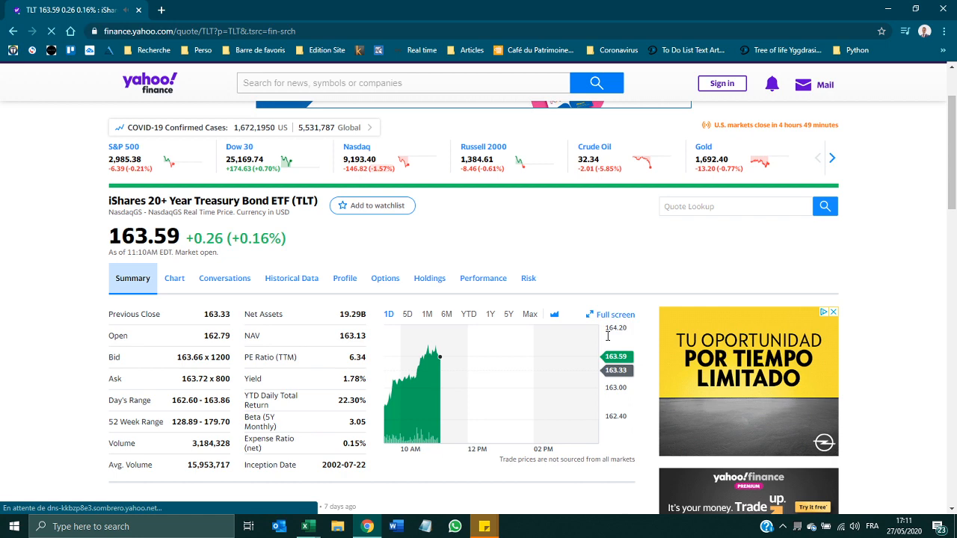
- Download TLT's daily historical prices with the time period set to Max, and open the CSV file in Excel
scroll(304, 344, down, 5)
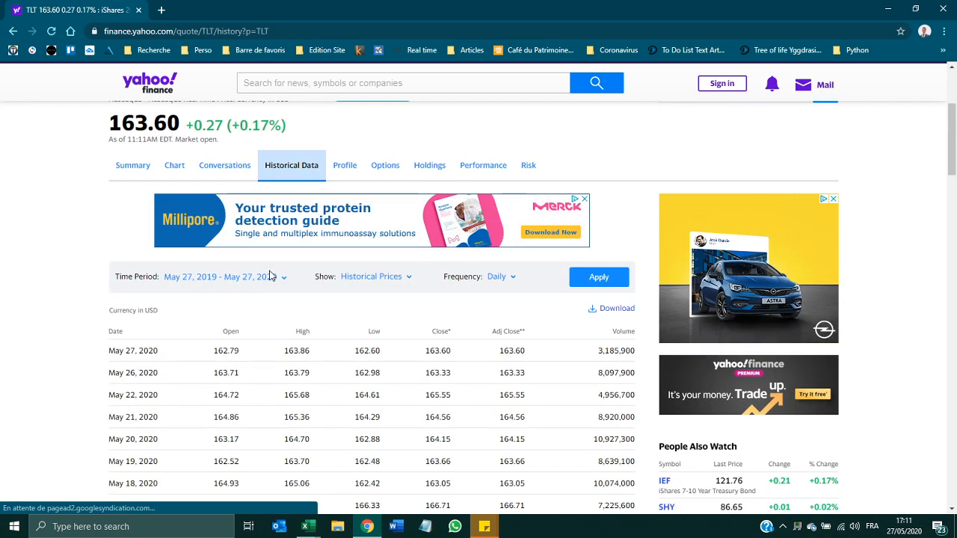
click(269, 277)
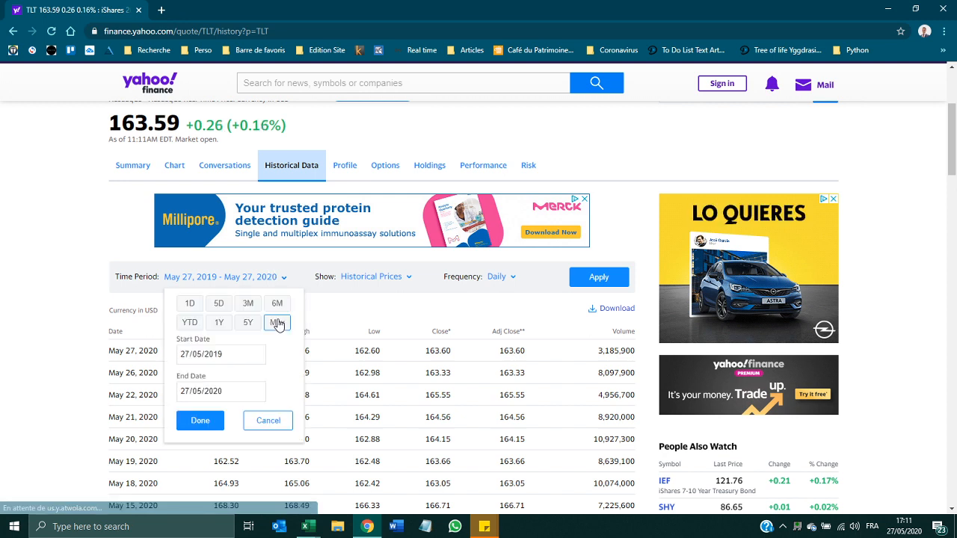
click(276, 322)
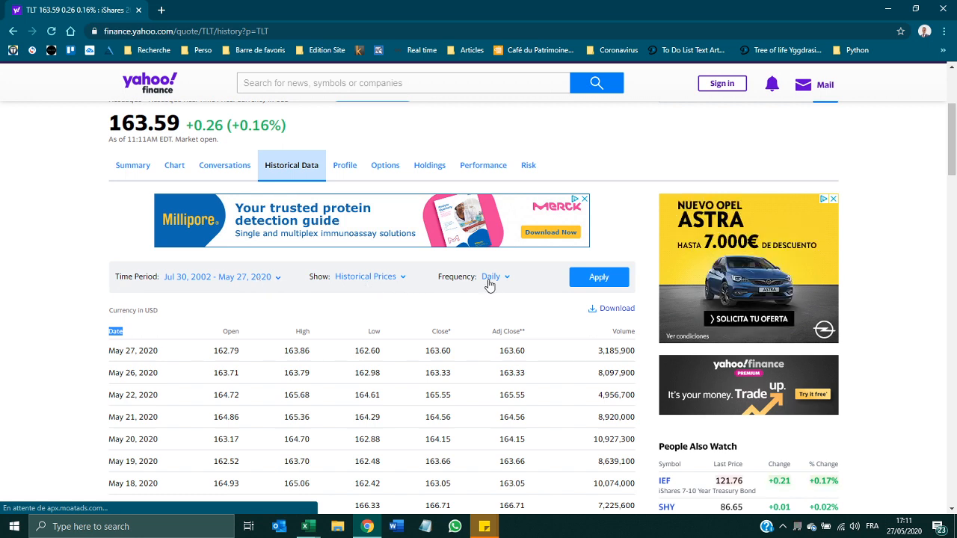
click(598, 278)
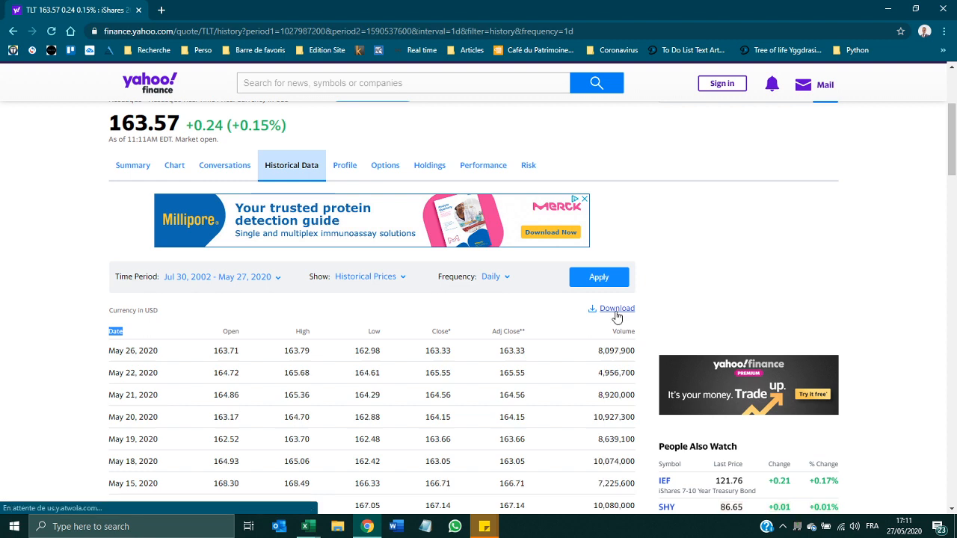
click(616, 312)
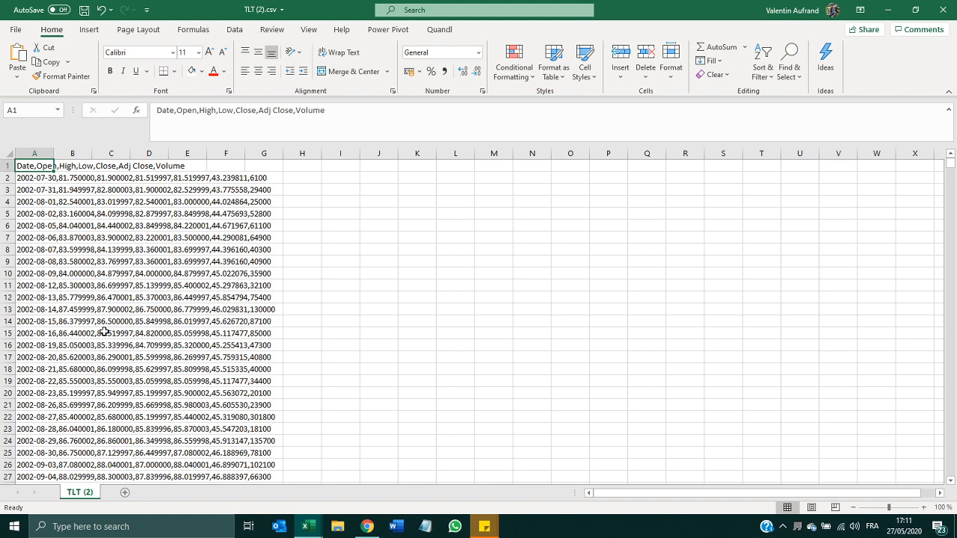
- Split column A at the commas with Text to Columns, setting the date column's format to YMD
key(ctrl+space)
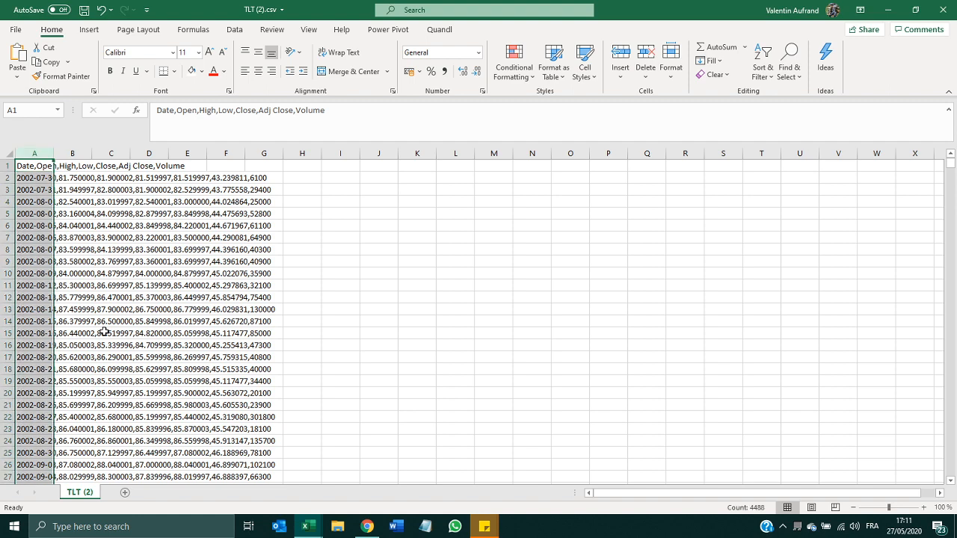
click(236, 29)
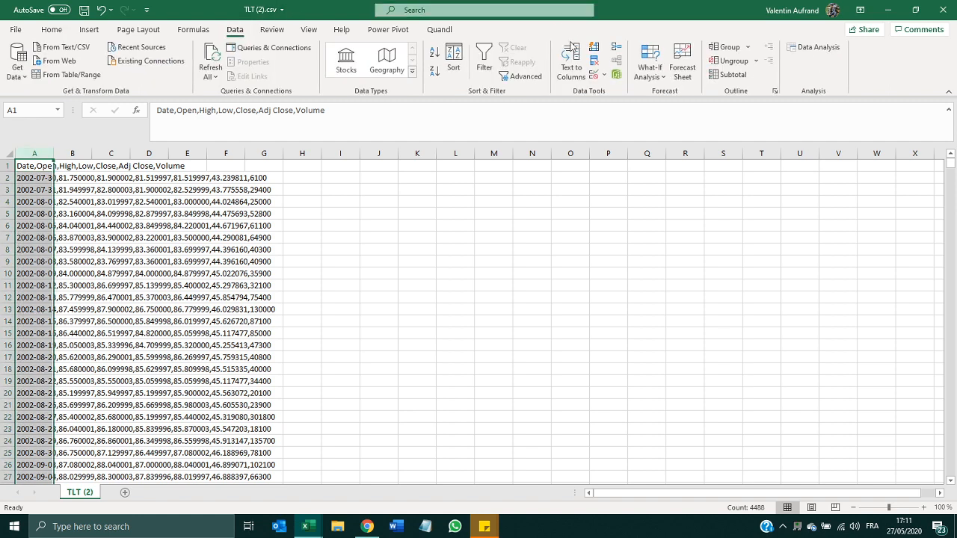
click(571, 65)
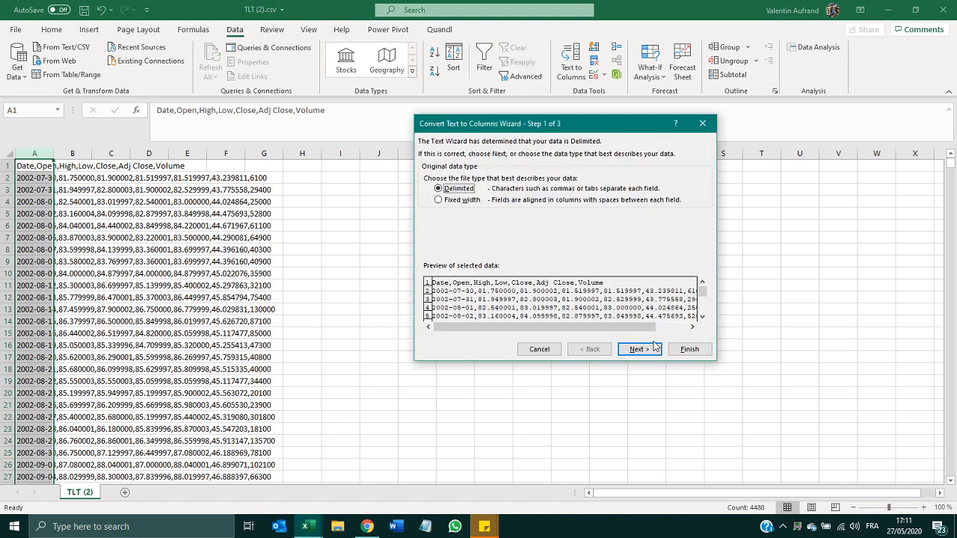
click(653, 347)
click(634, 348)
click(434, 192)
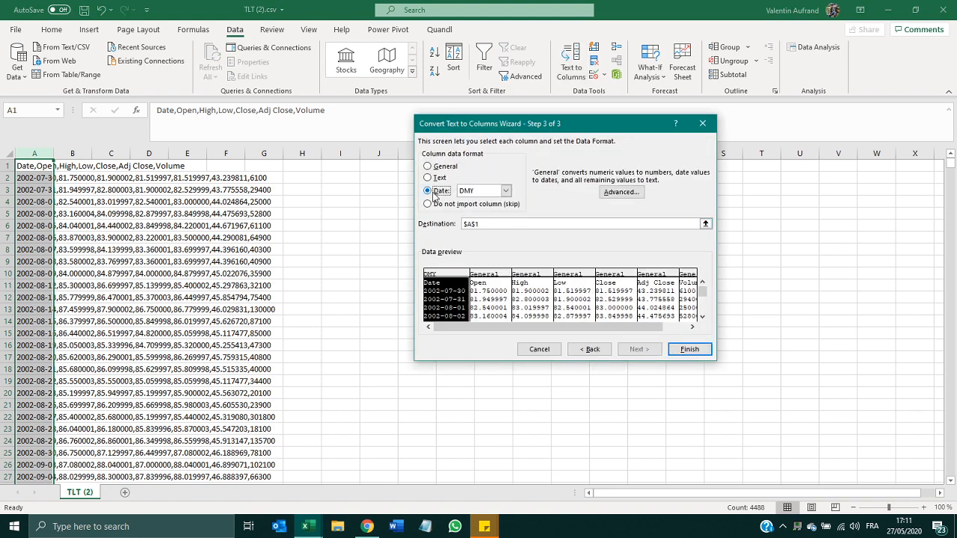
click(506, 191)
click(478, 219)
click(691, 348)
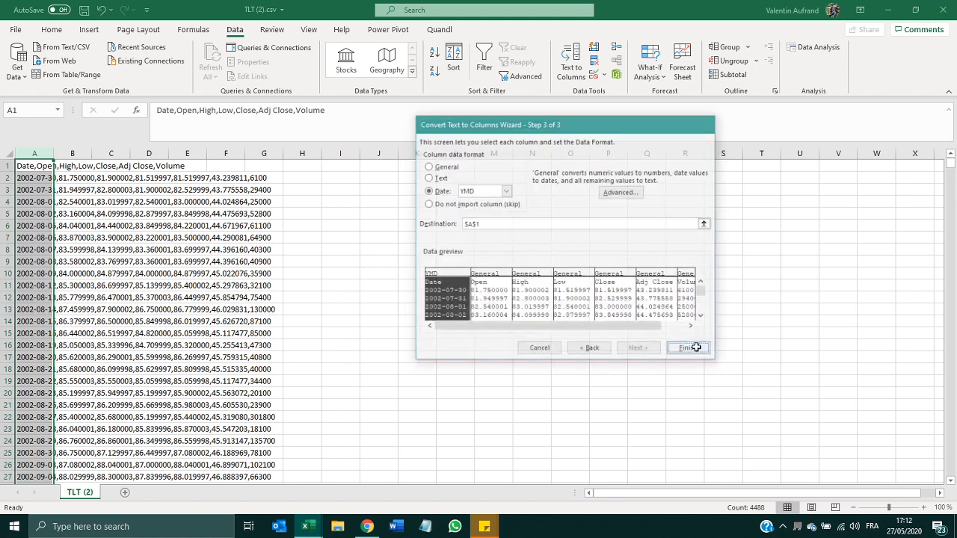
- Replace every period with a comma in columns B to E, from Open to Close
click(67, 153)
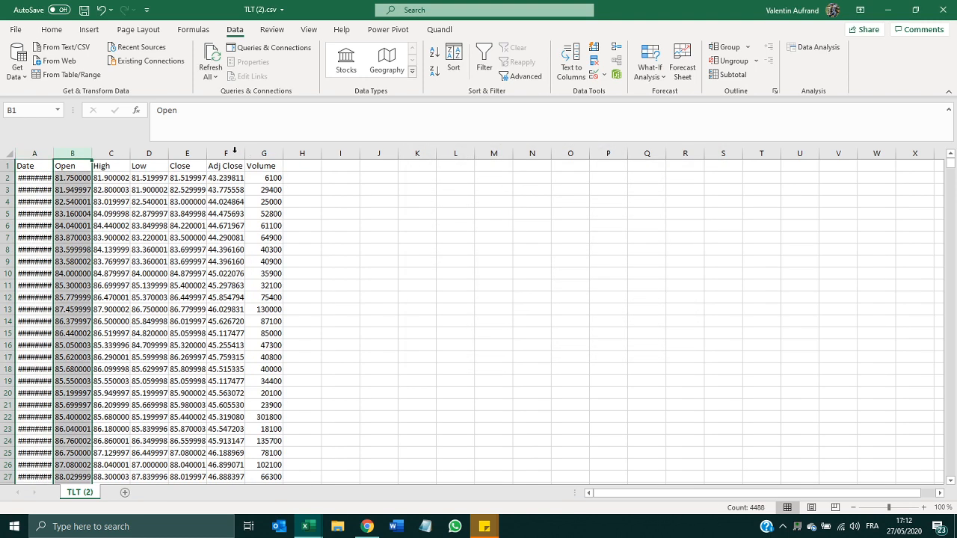
shift+click(186, 153)
key(ctrl+h)
key(Tab)
text(,)
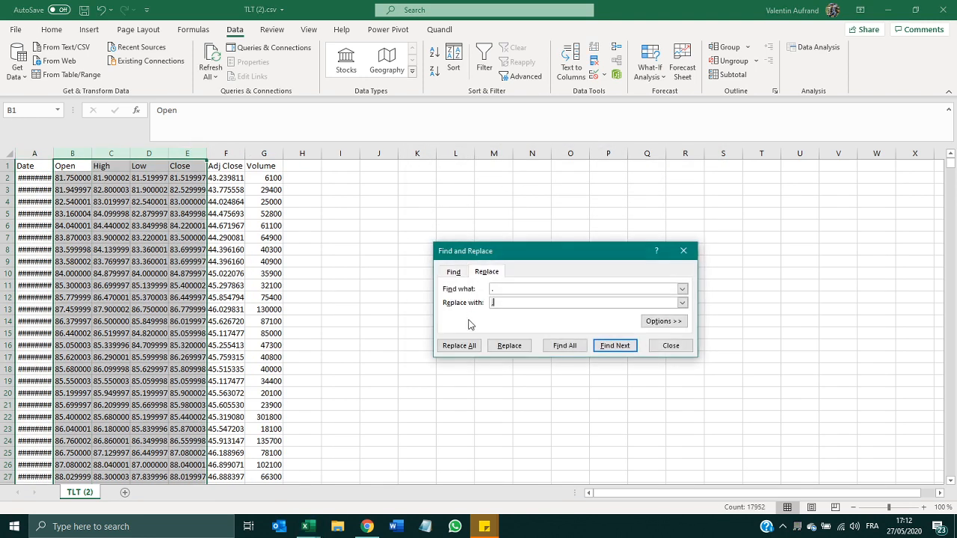
click(459, 345)
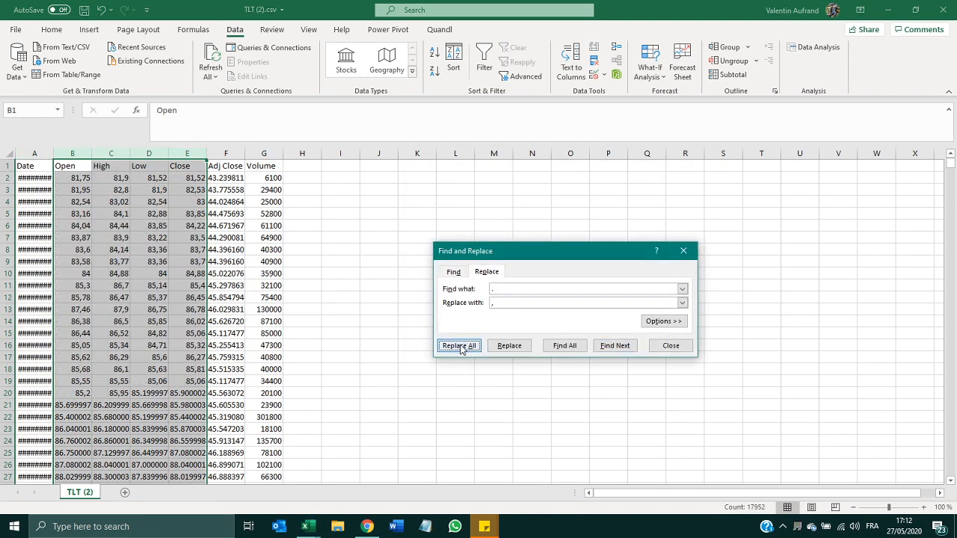
key(Return)
click(617, 345)
click(671, 346)
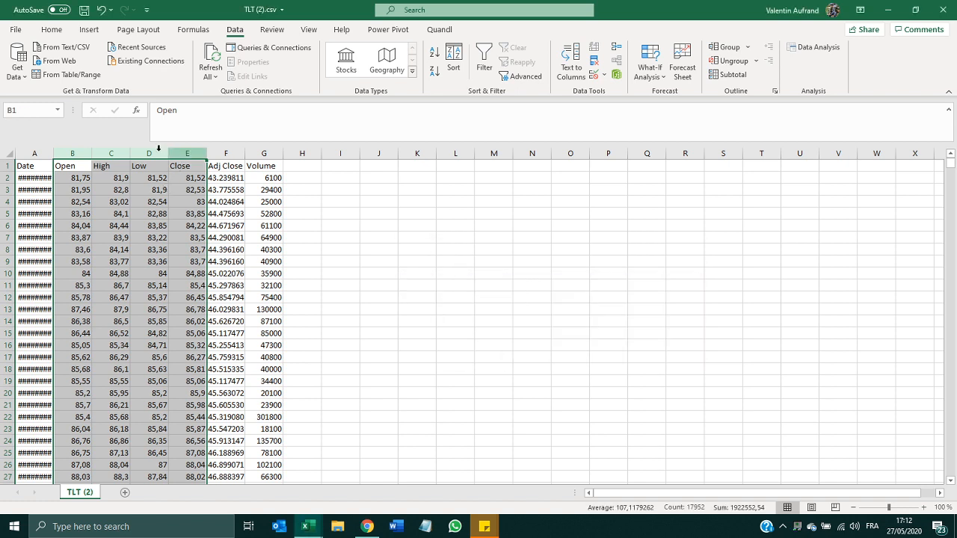
- Delete the Open, High and Low columns
click(148, 153)
shift+click(73, 154)
right_click(73, 153)
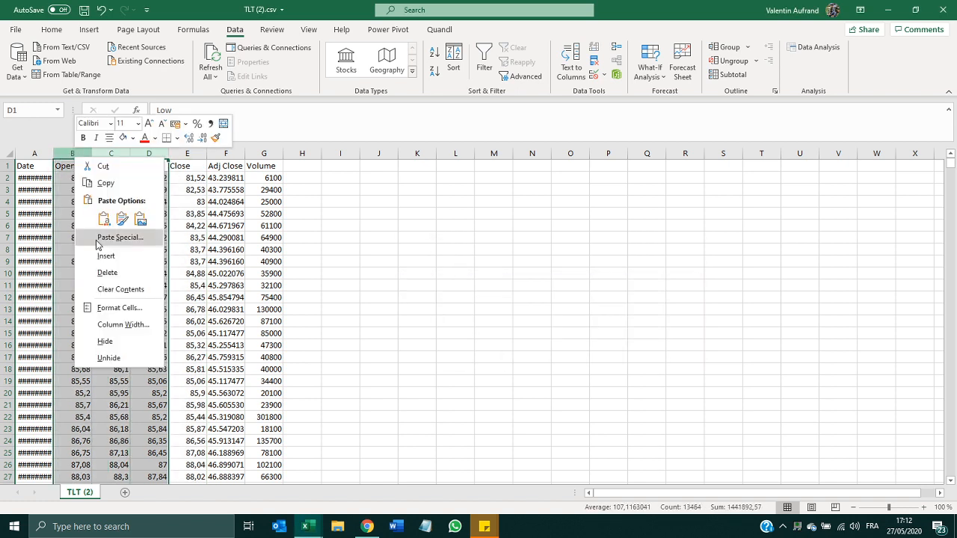
click(97, 275)
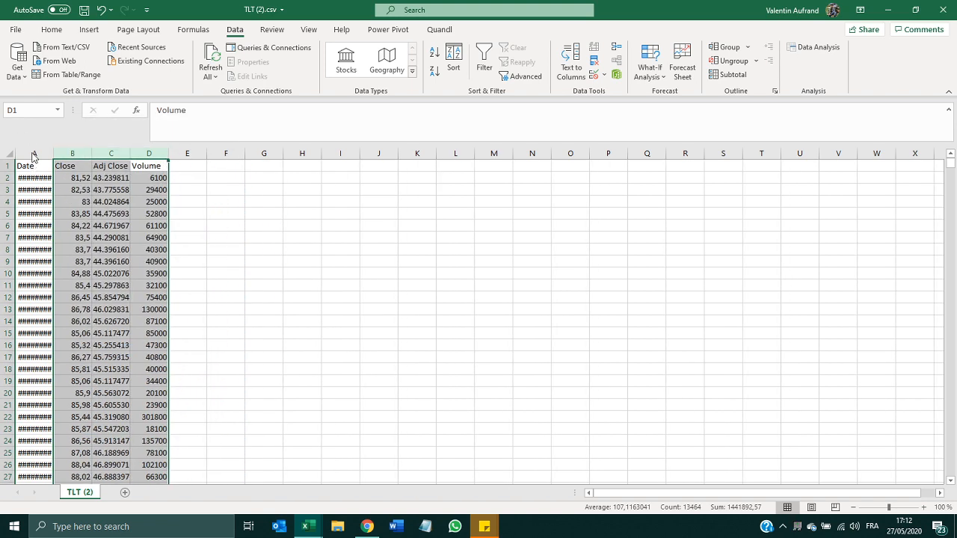
- Clear the contents of the Adj Close and Volume columns
click(35, 153)
click(99, 156)
shift+click(149, 153)
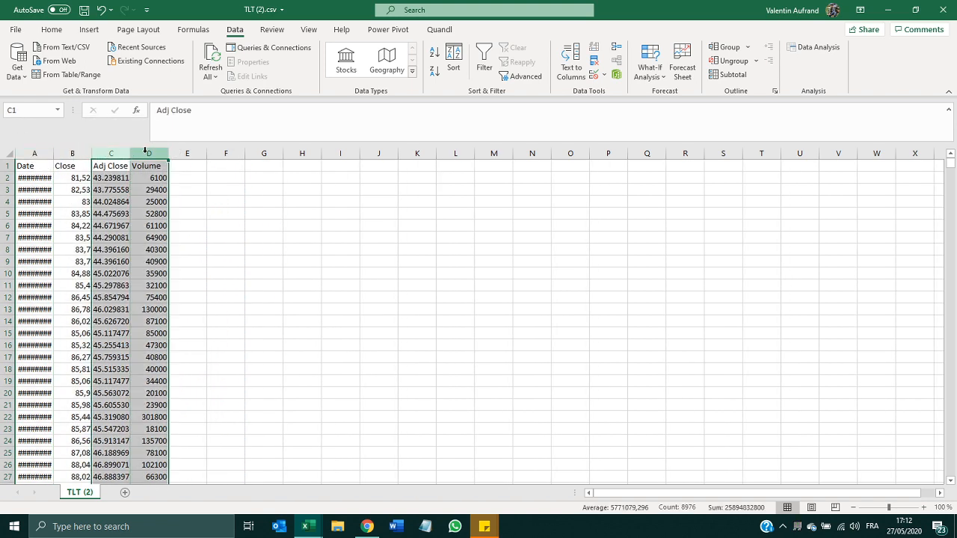
right_click(157, 154)
key(Escape)
key(Delete)
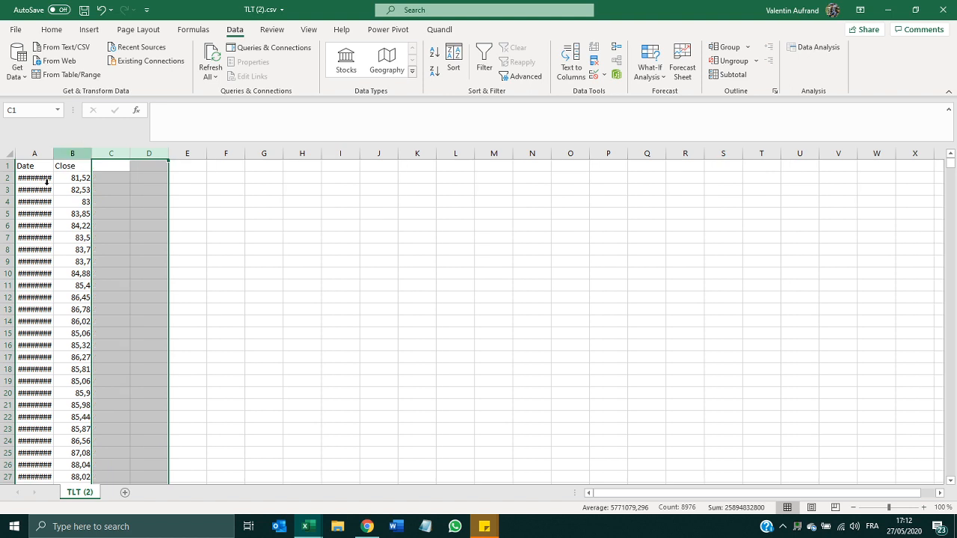
- Widen column A to fit the full dates, and copy the Date and Close columns
click(48, 189)
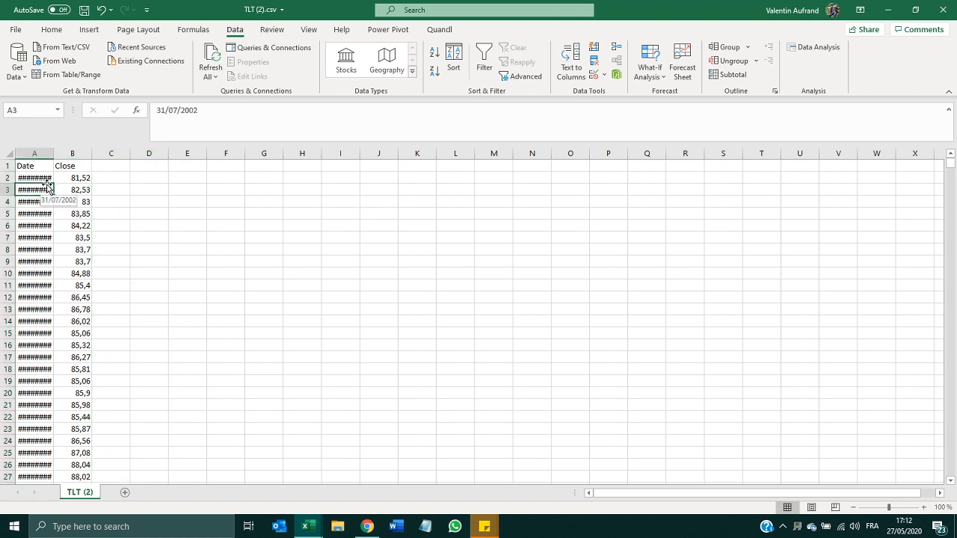
drag(62, 153, 72, 153)
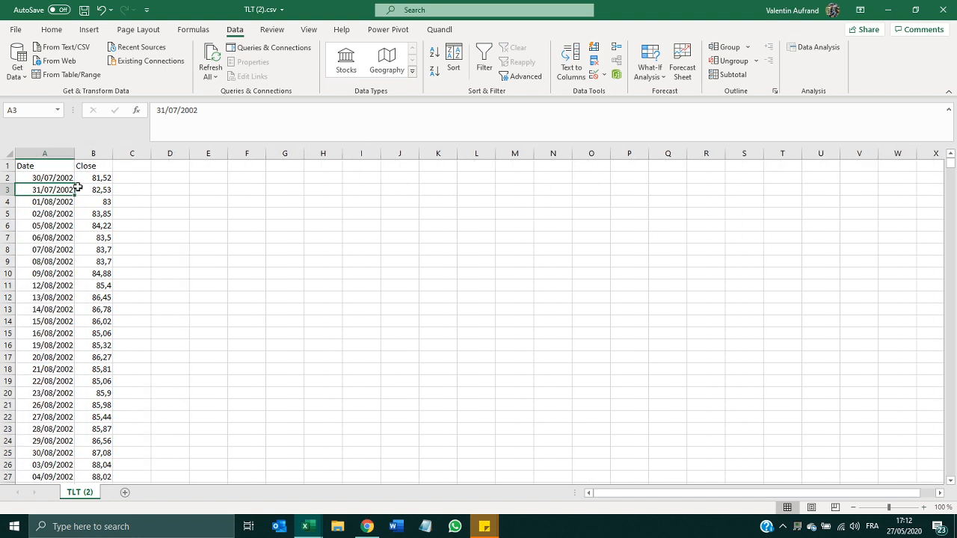
click(103, 150)
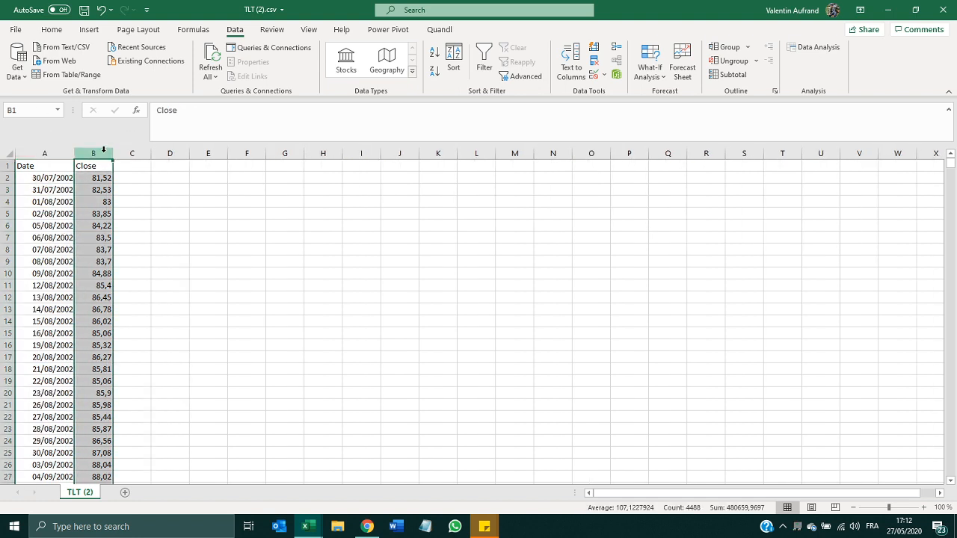
shift+click(61, 153)
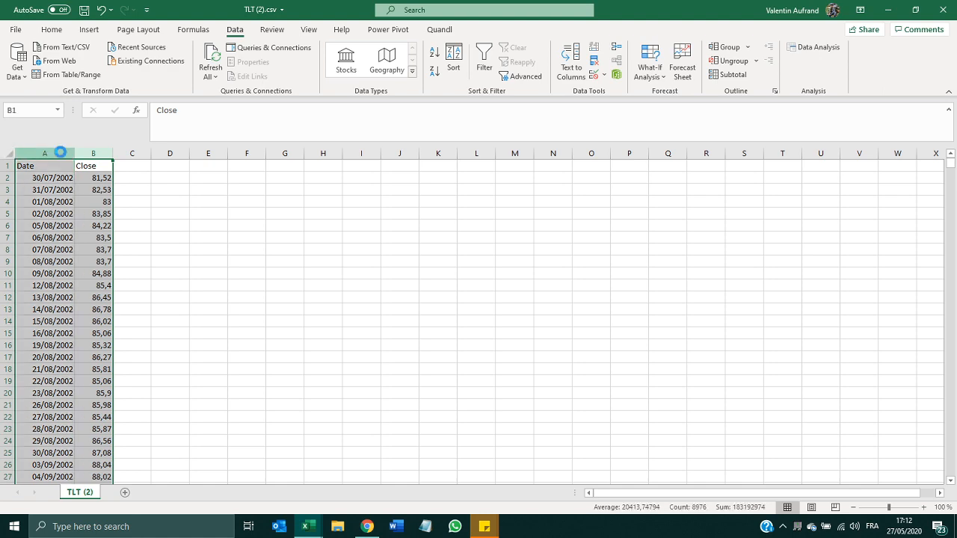
key(ctrl+c)
mouse_move(306, 527)
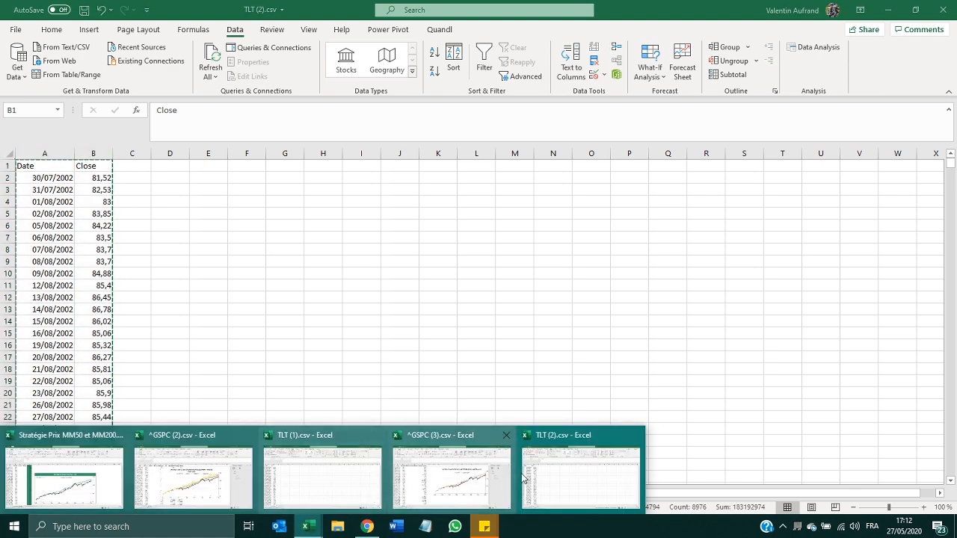
- Paste the copied Date and Close columns into a new sheet of the ^GSPC (3).csv workbook
click(463, 479)
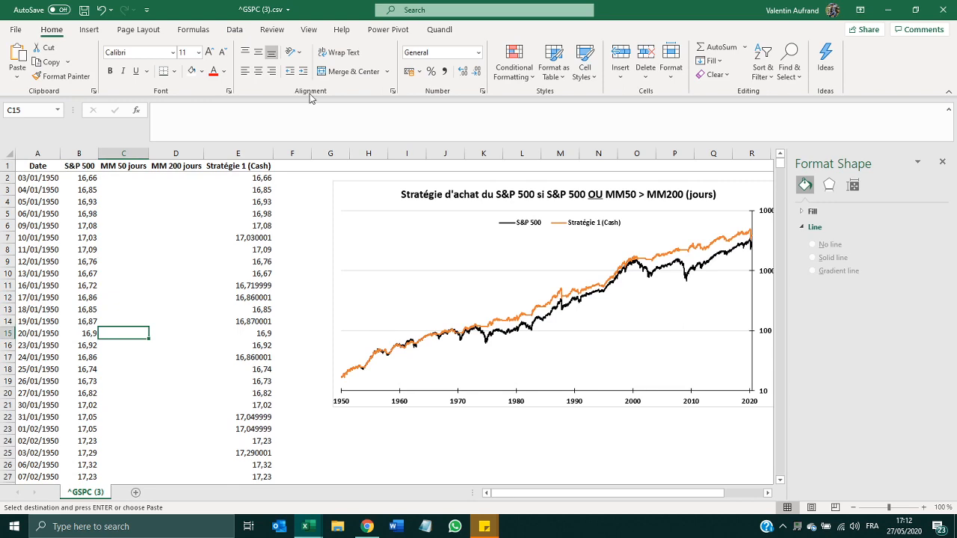
click(135, 492)
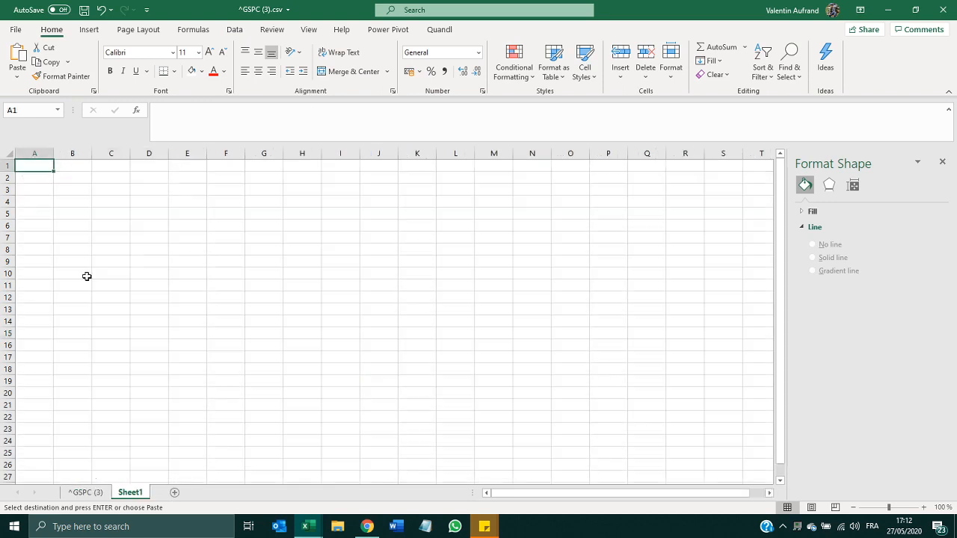
key(ctrl+v)
- Rename the new sheet holding the pasted prices as DATA
right_click(131, 495)
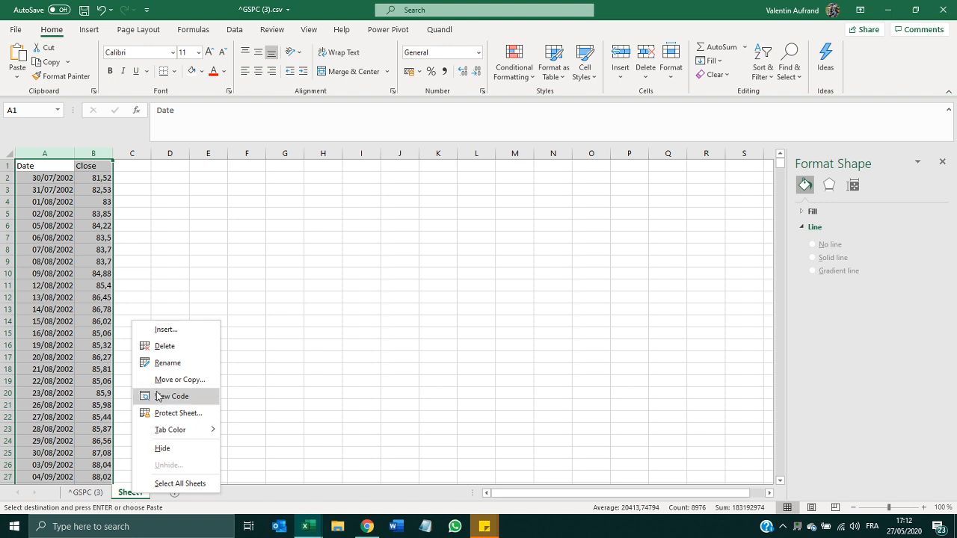
click(174, 363)
text(DATA)
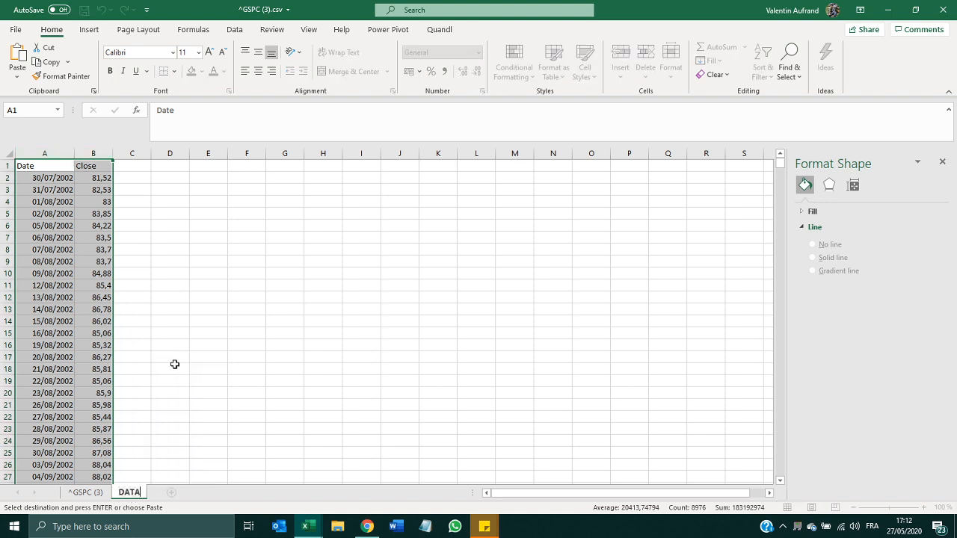
key(Return)
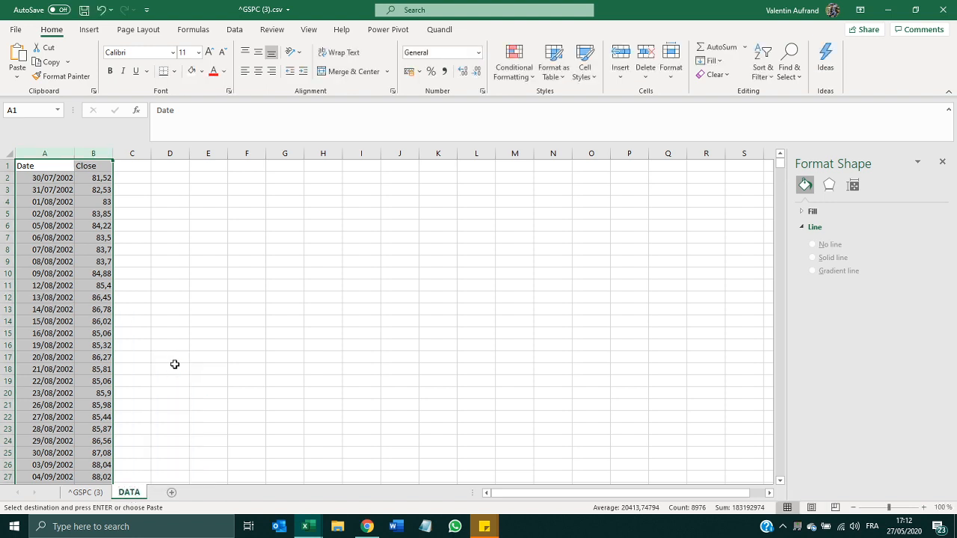
- Rename the ^GSPC (3) sheet as BACKTEST
click(85, 492)
right_click(87, 492)
key(Escape)
text(BACKTEST)
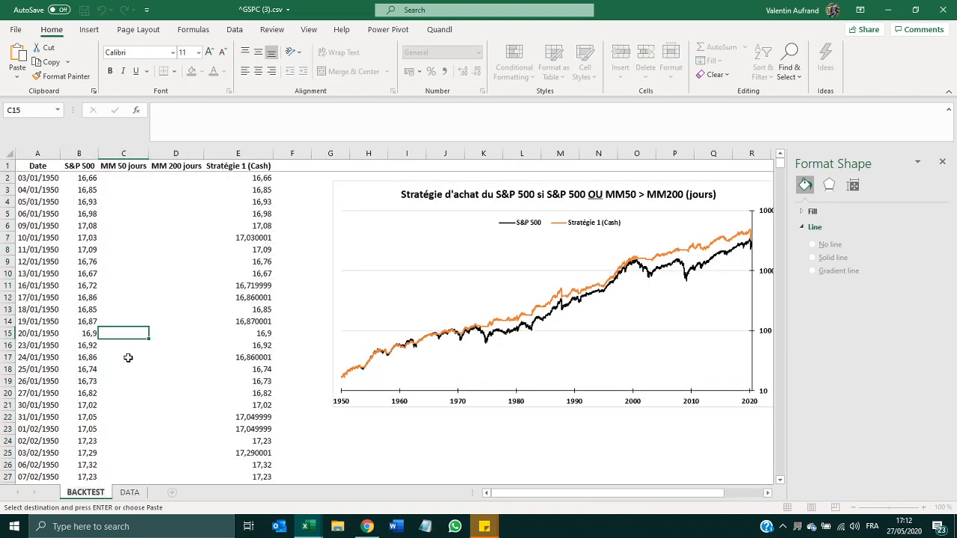
key(Return)
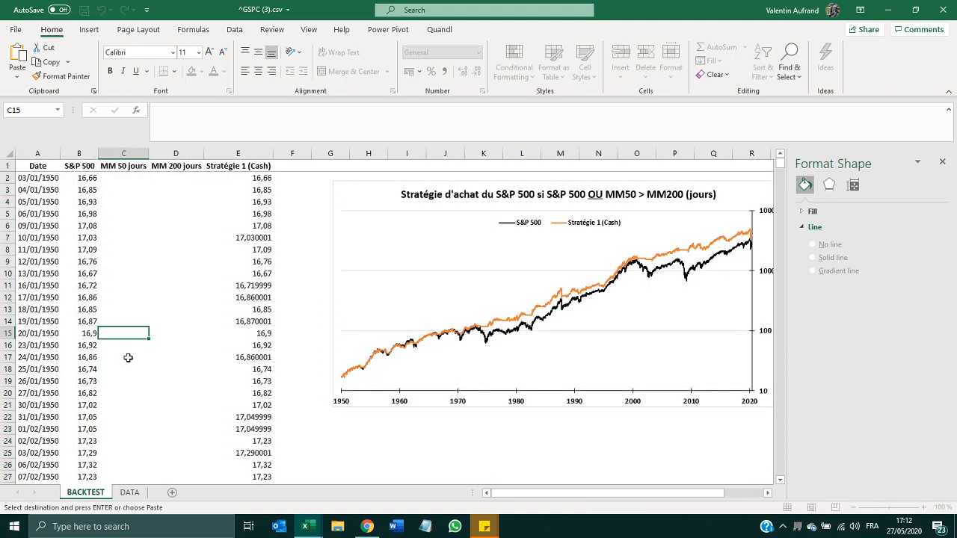
- Change the Close header in cell B1 of the DATA sheet to TLT
click(129, 492)
click(85, 166)
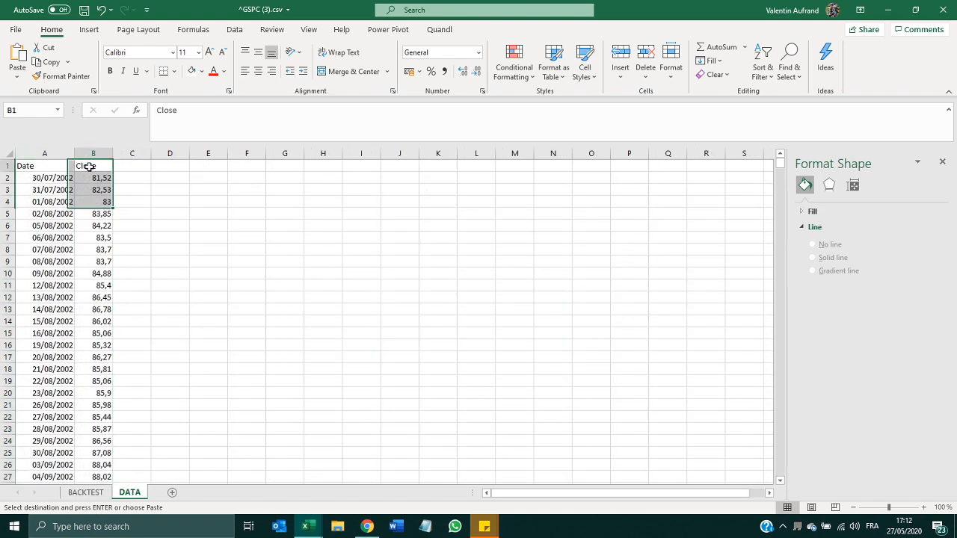
text(TLT)
key(Return)
click(89, 168)
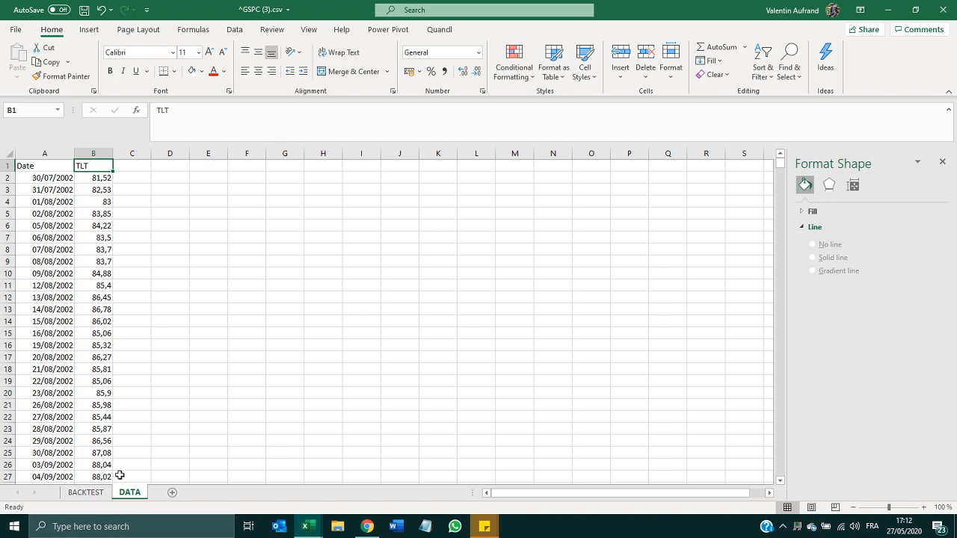
- Add the header TLT in cell F1 of the BACKTEST sheet, beside the Stratégie 1 (Cash) column
click(87, 493)
click(277, 169)
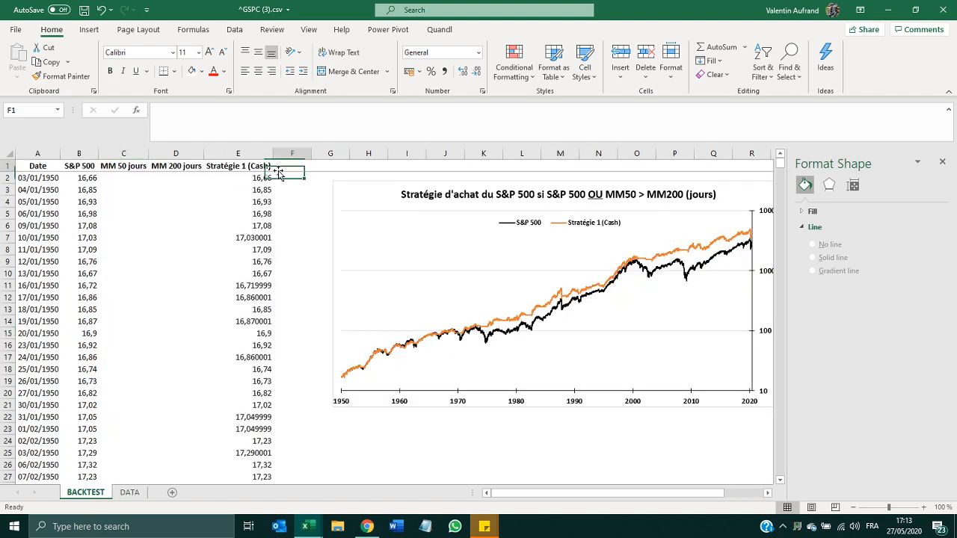
text(TLTL)
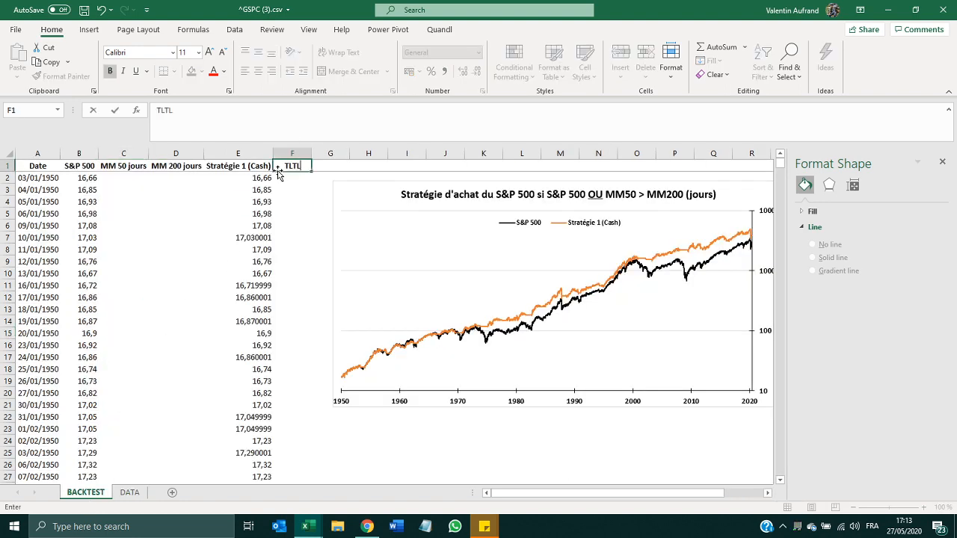
key(Return)
key(Up)
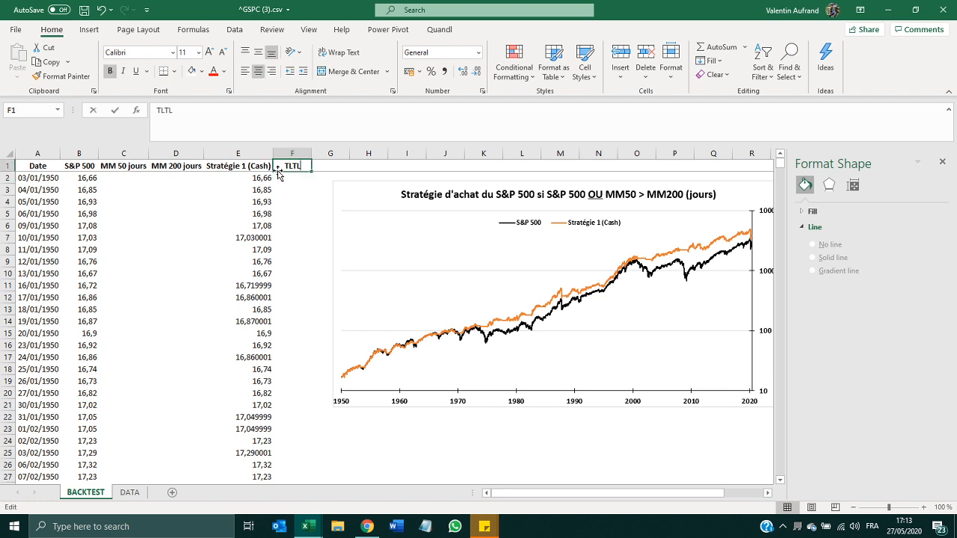
text(TLT)
key(Return)
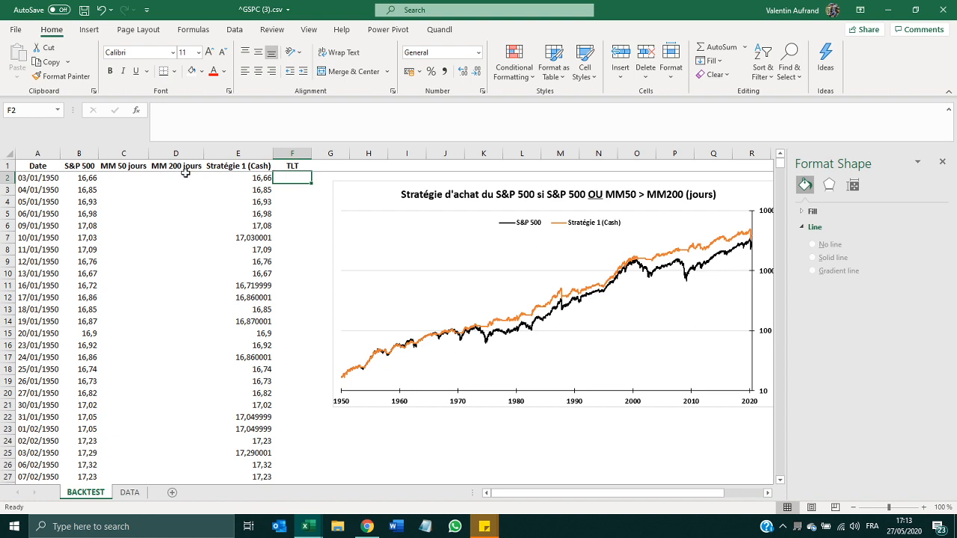
- Compare the dates and price columns of the BACKTEST and DATA sheets, including the empty TLT column
drag(44, 177, 228, 259)
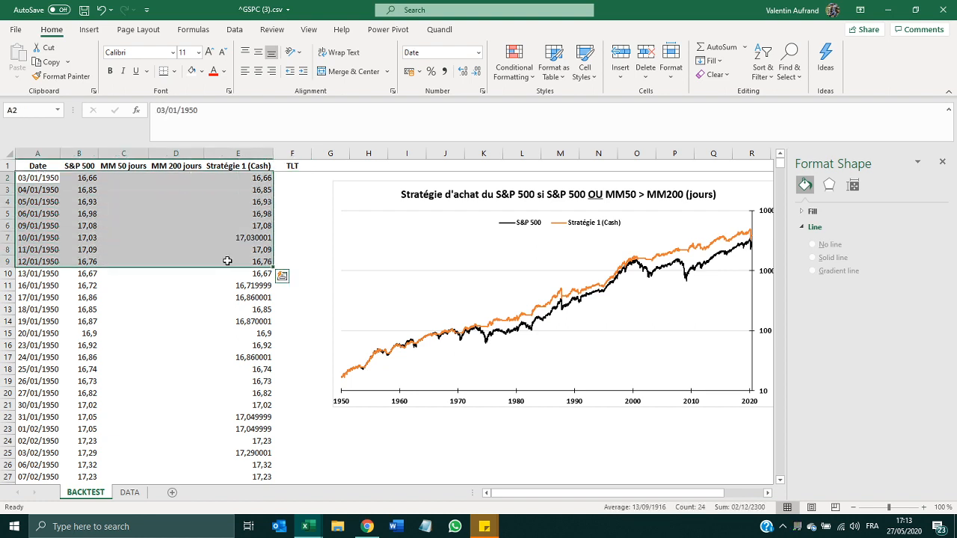
click(129, 493)
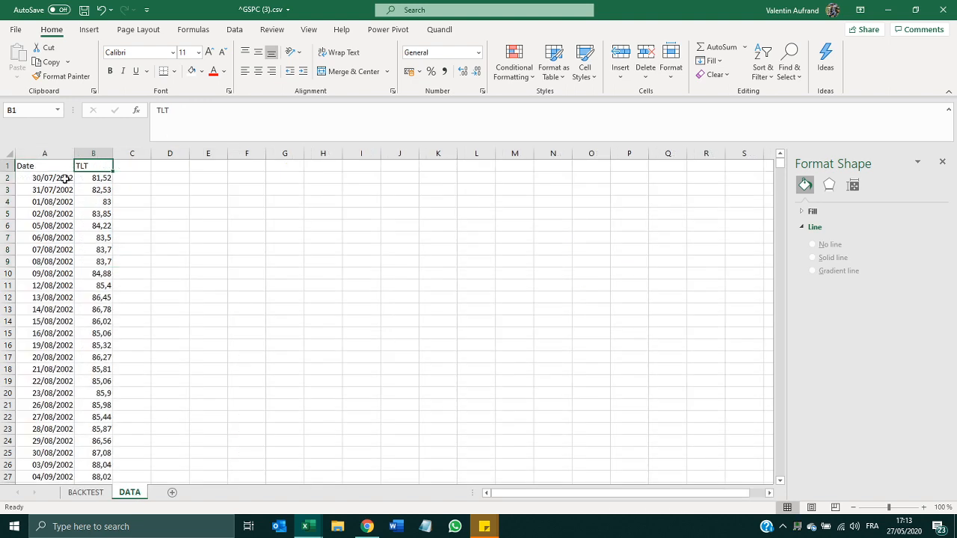
drag(65, 178, 101, 238)
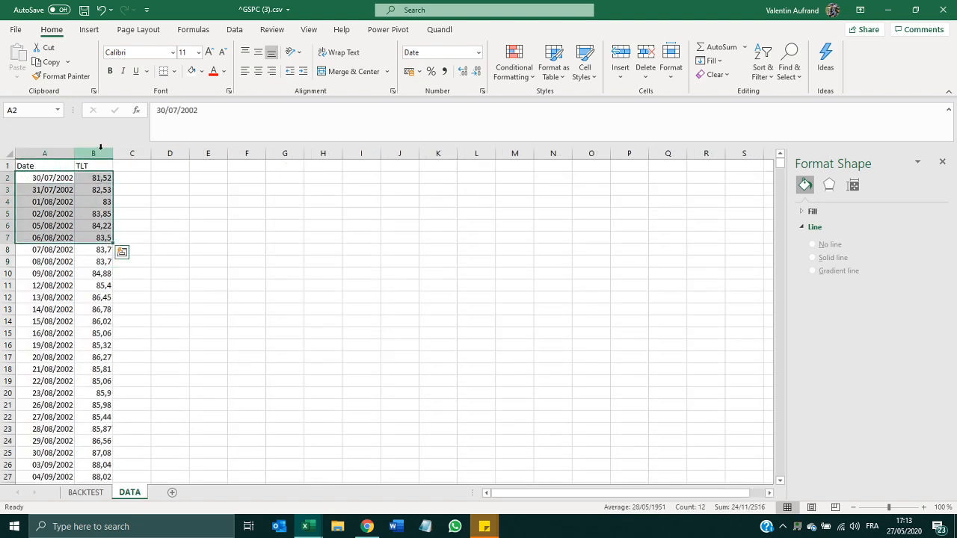
click(85, 492)
click(292, 177)
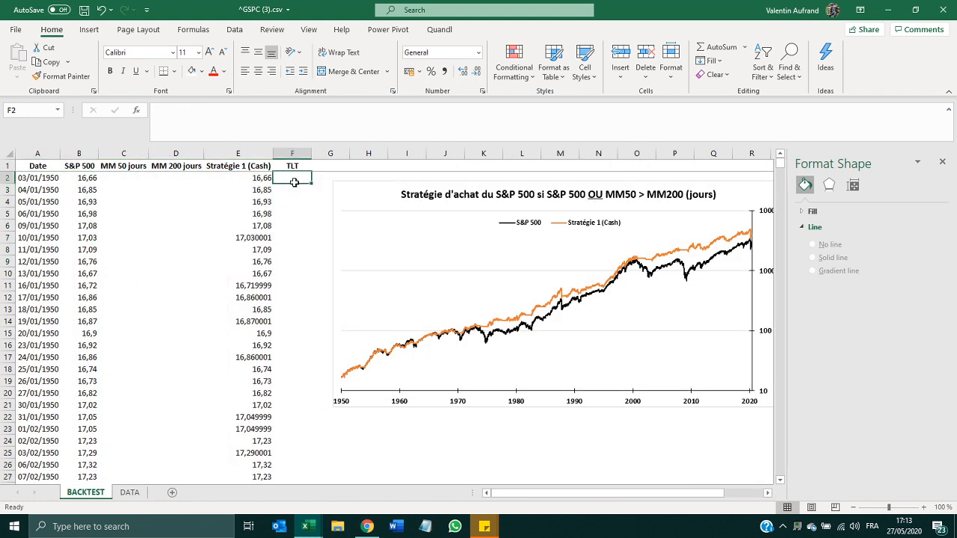
drag(293, 175, 294, 386)
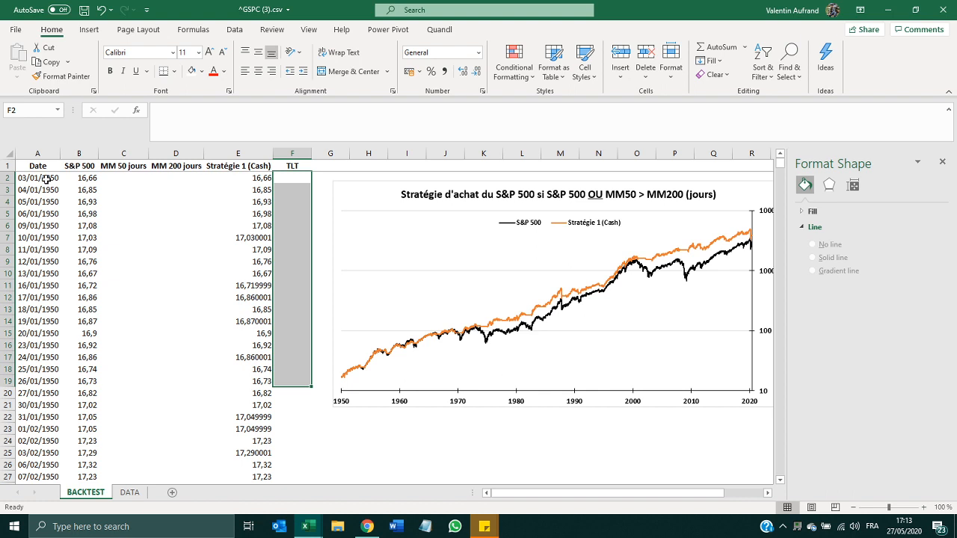
drag(47, 178, 292, 245)
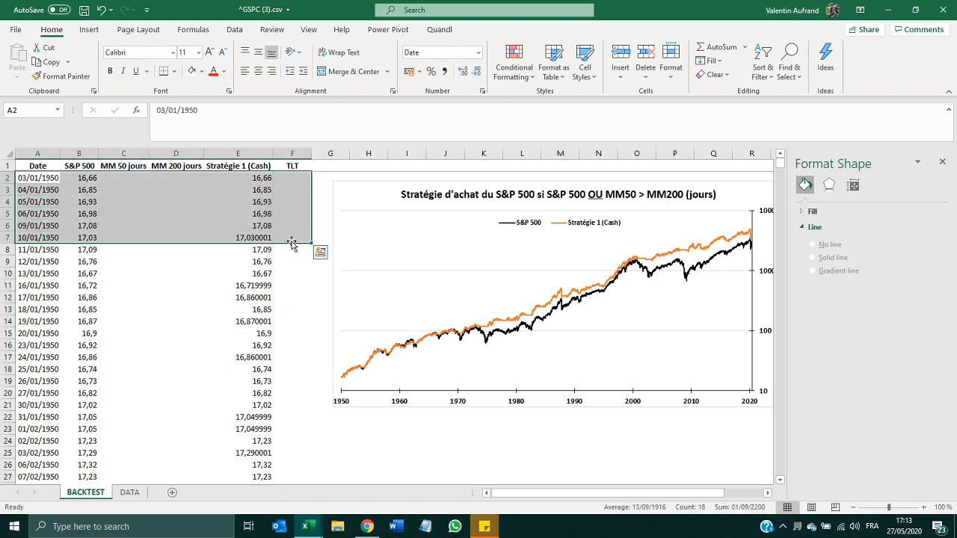
click(129, 492)
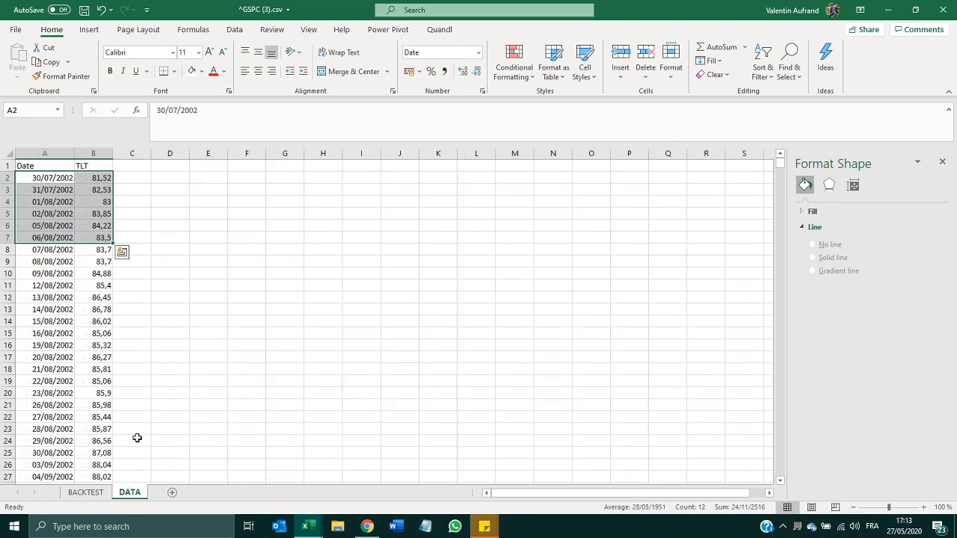
click(91, 476)
click(87, 495)
click(58, 405)
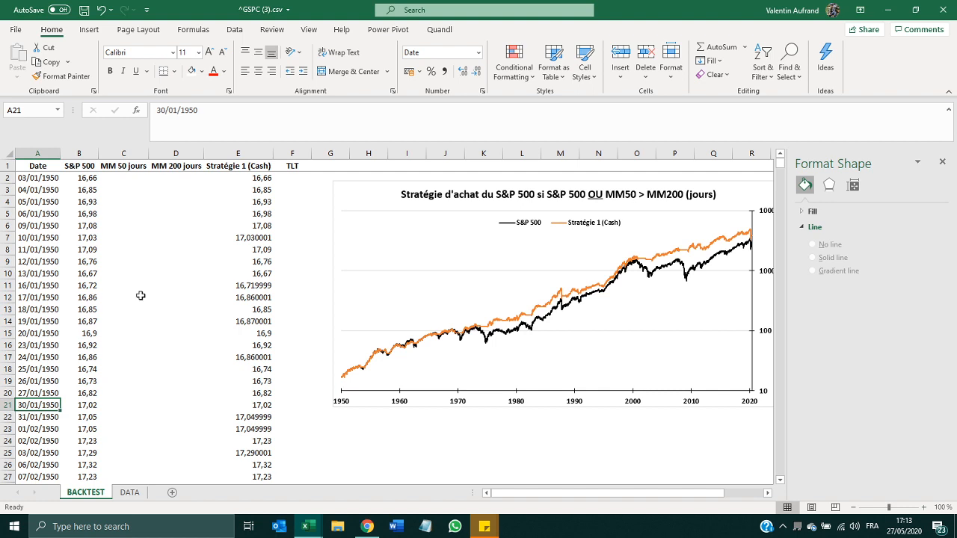
- Begin a VLOOKUP formula in cell F2 of BACKTEST with the date in A2 as the lookup value
click(287, 175)
text(=vlook)
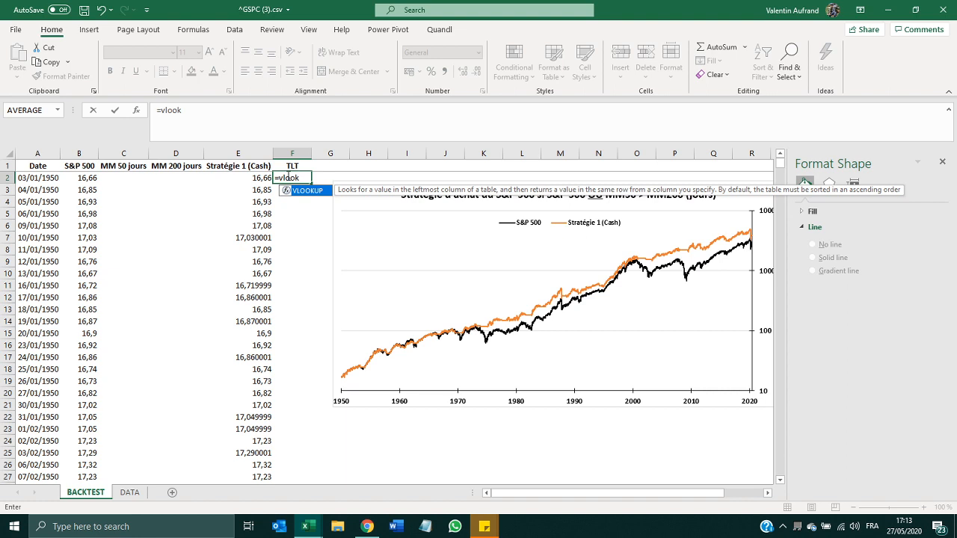
key(Tab)
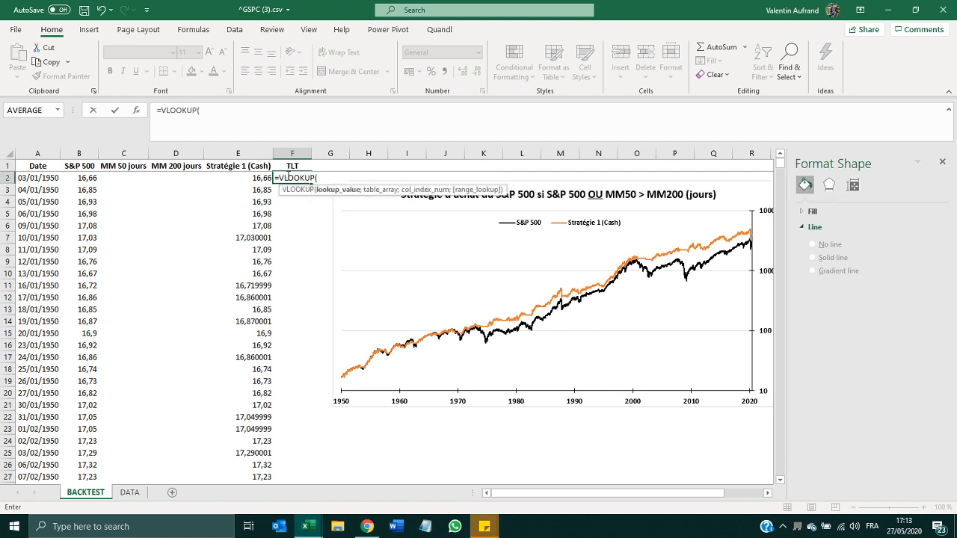
click(21, 177)
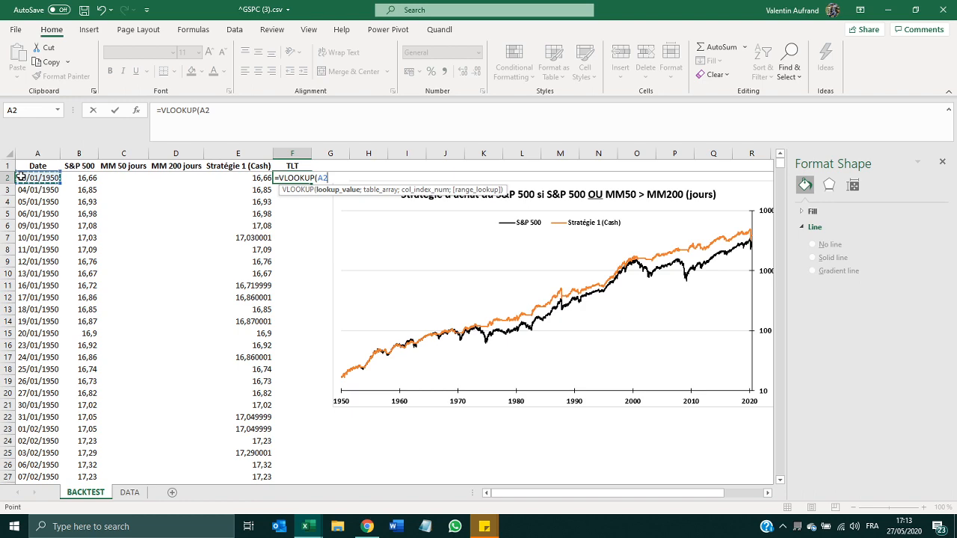
text(;)
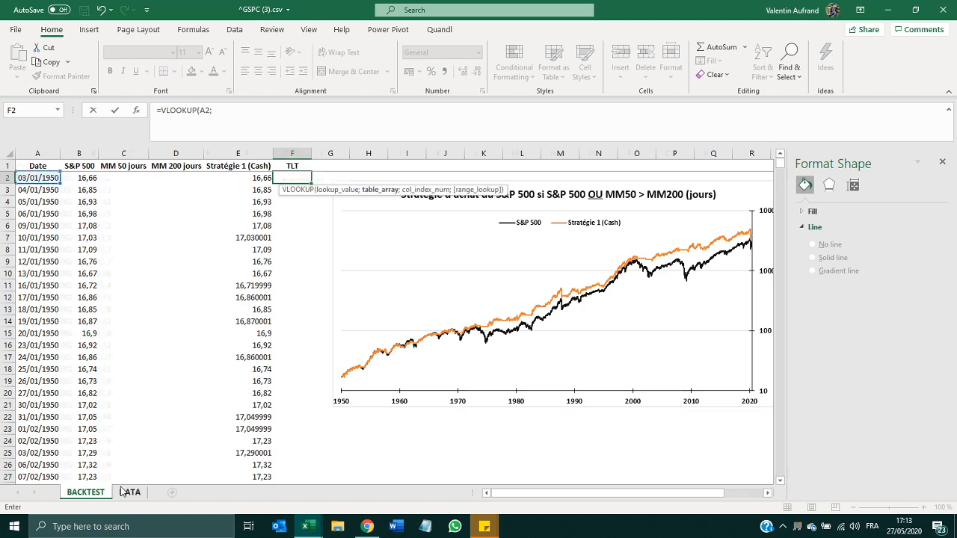
- Set the VLOOKUP table array to the full date and TLT range on DATA as the absolute reference $A$1:$B$4488
click(129, 491)
click(67, 256)
key(ctrl+Up)
key(shift+Right)
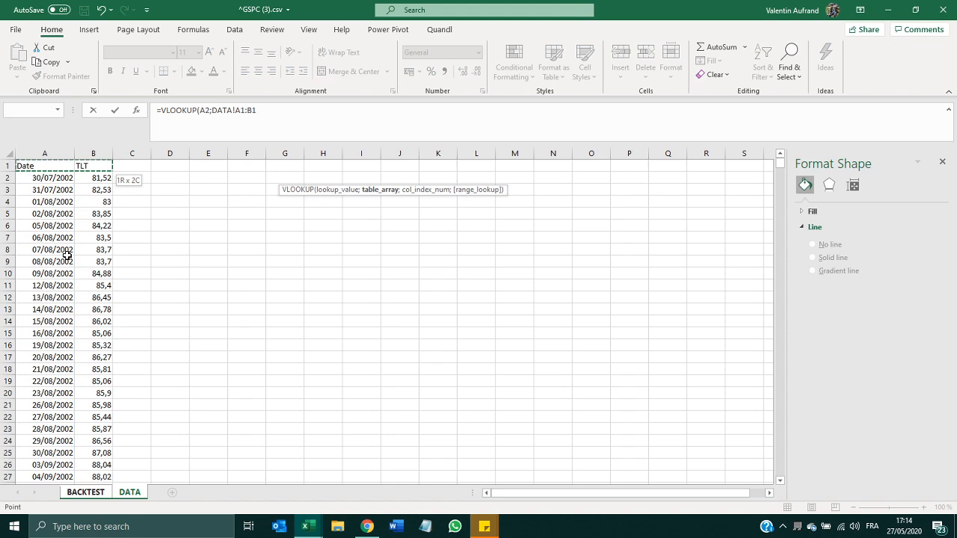
key(ctrl+shift+Down)
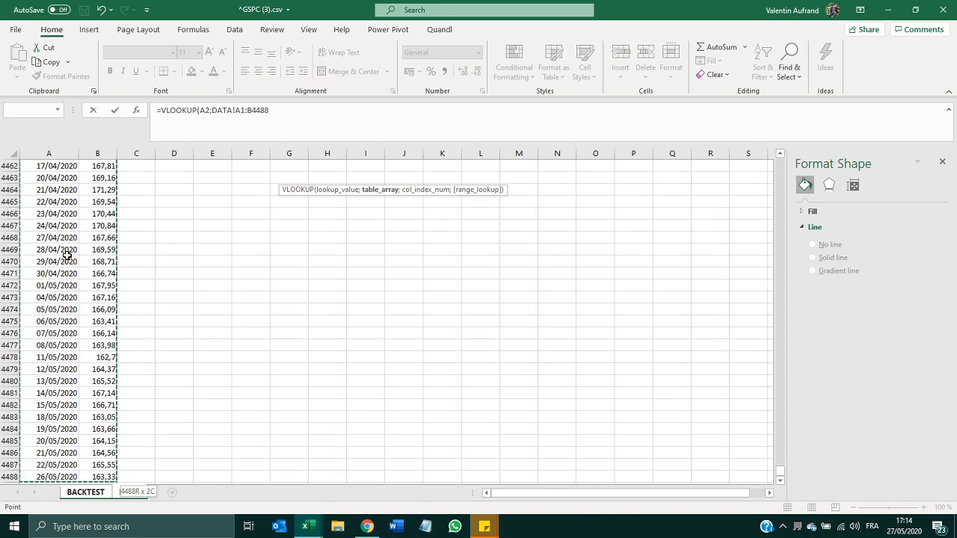
key(F4)
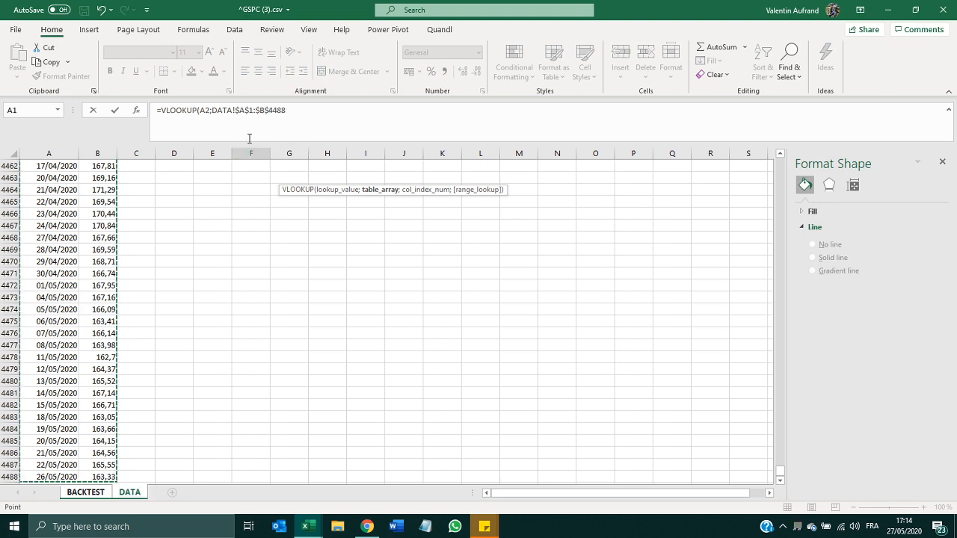
key(F4)
key(F4)
key(F4)
key(F4)
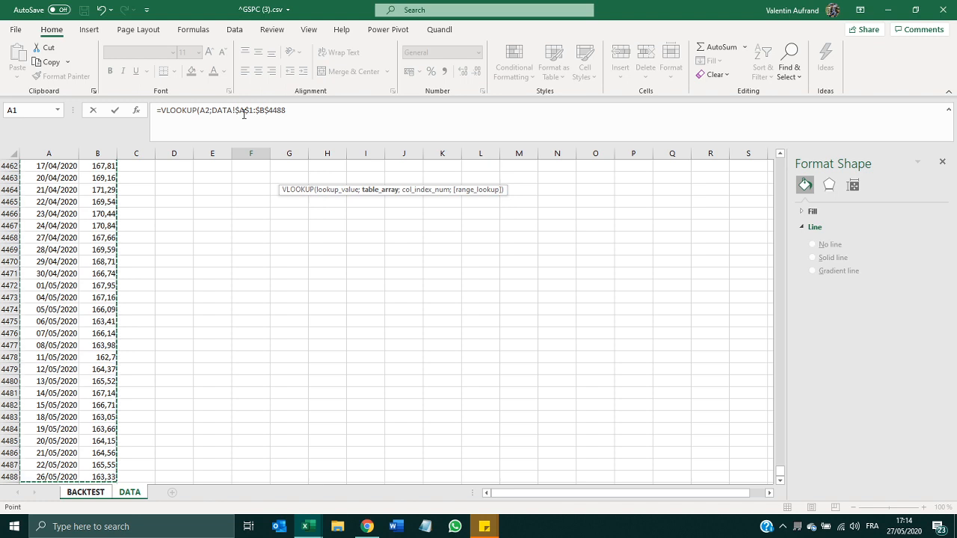
- Complete the VLOOKUP formula in F2 with column index 2 and enter it on the BACKTEST sheet
drag(212, 113, 329, 108)
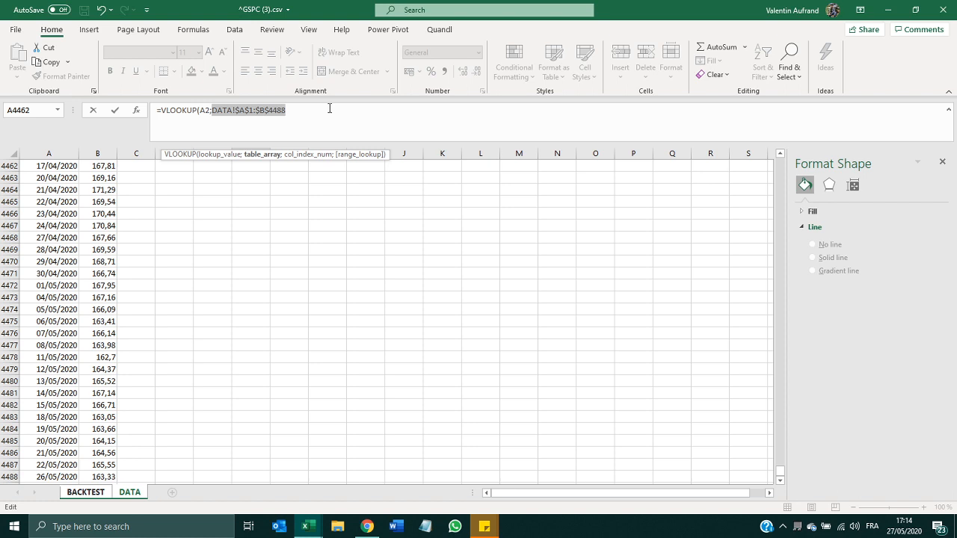
drag(198, 109, 208, 110)
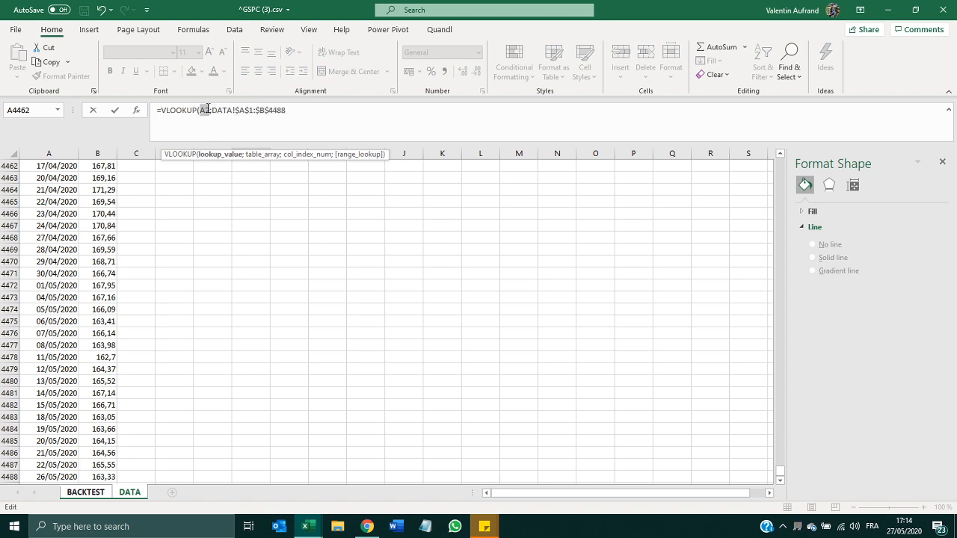
click(335, 108)
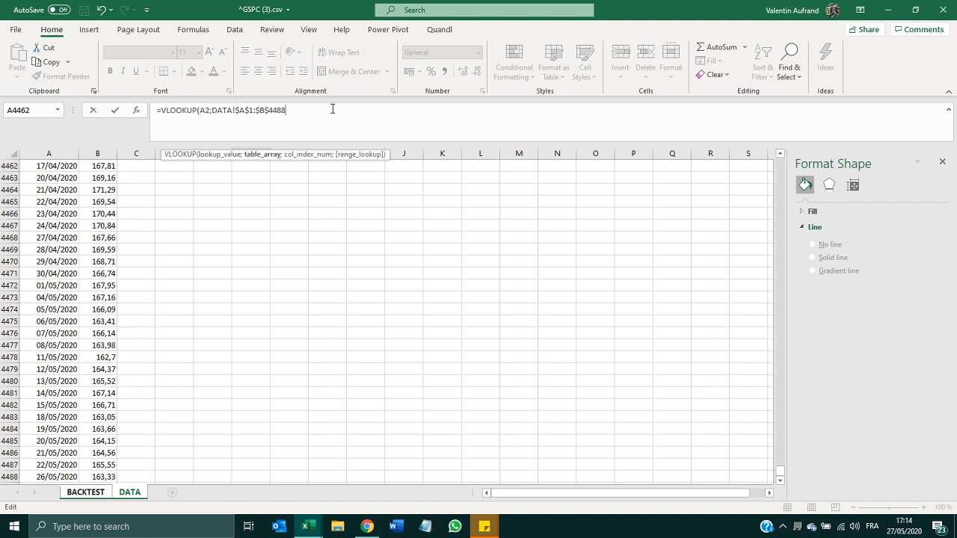
click(257, 110)
text(;)
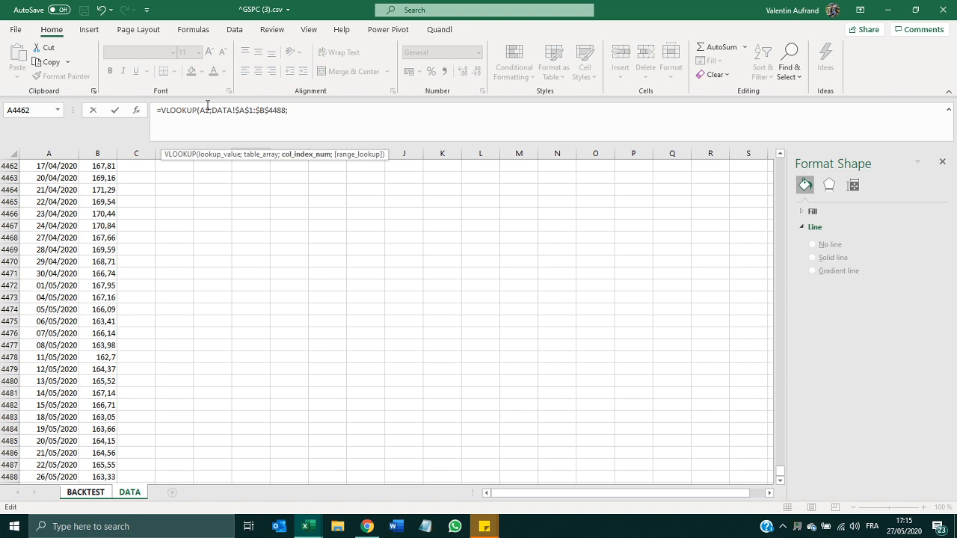
double_click(207, 110)
drag(216, 110, 297, 110)
click(296, 110)
text(2))
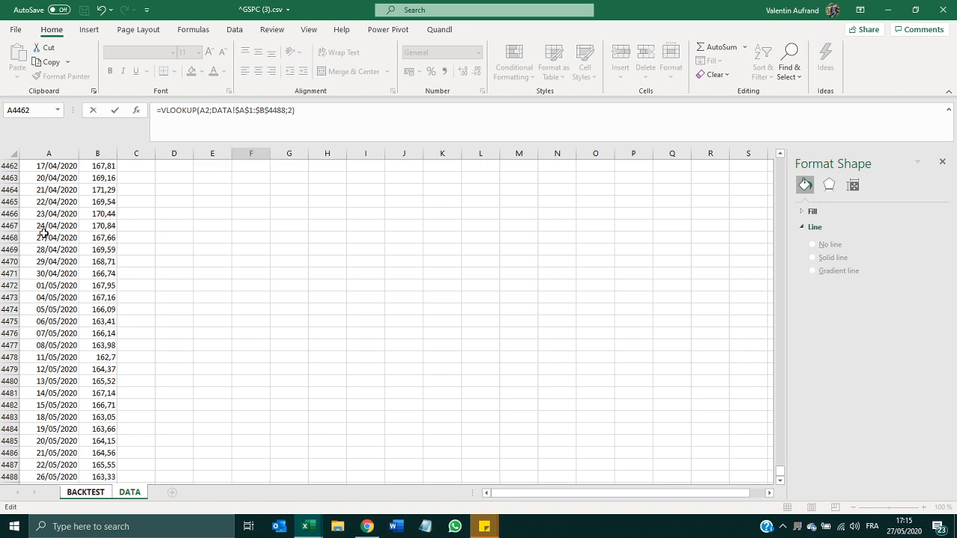
key(ctrl+Page_Up)
key(Return)
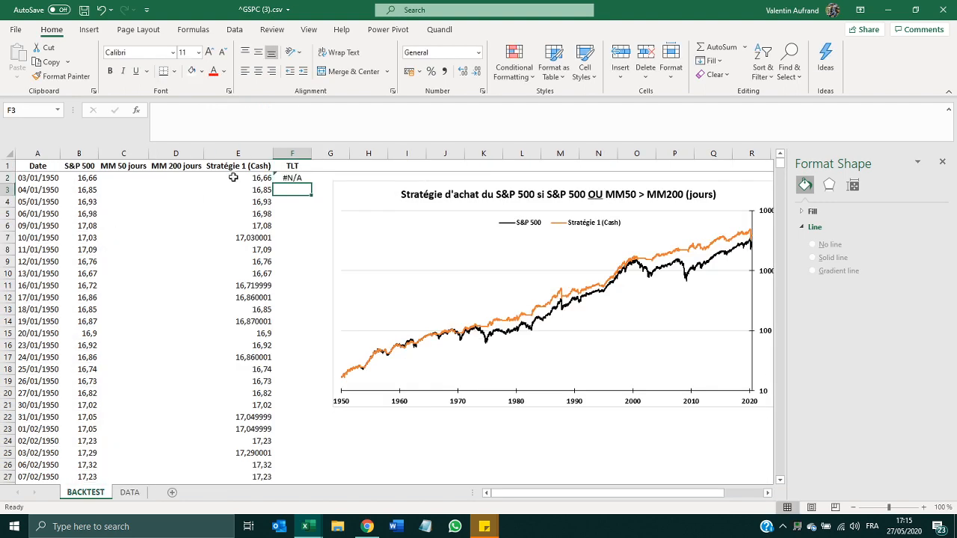
- Compare the first date in column A of BACKTEST with the earliest TLT date and price on DATA
click(42, 181)
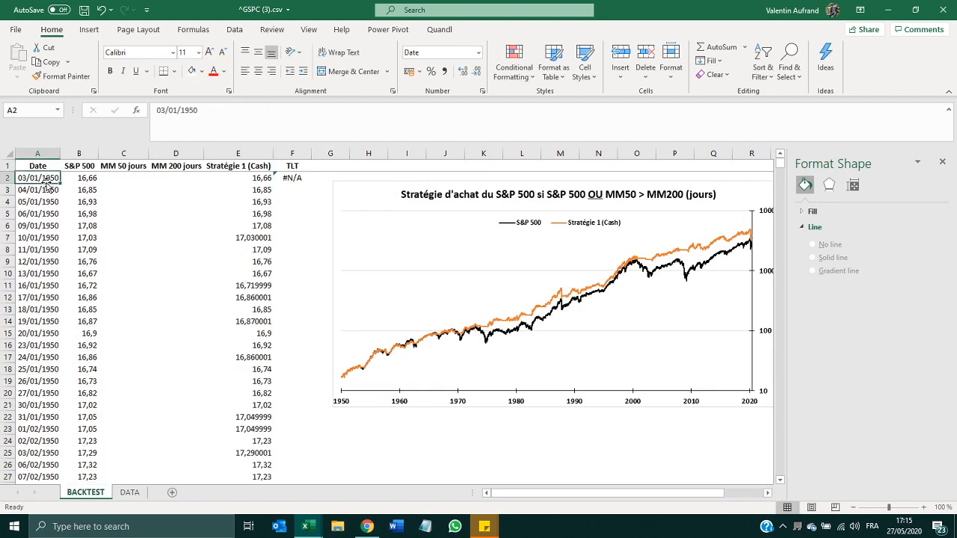
click(125, 491)
click(103, 285)
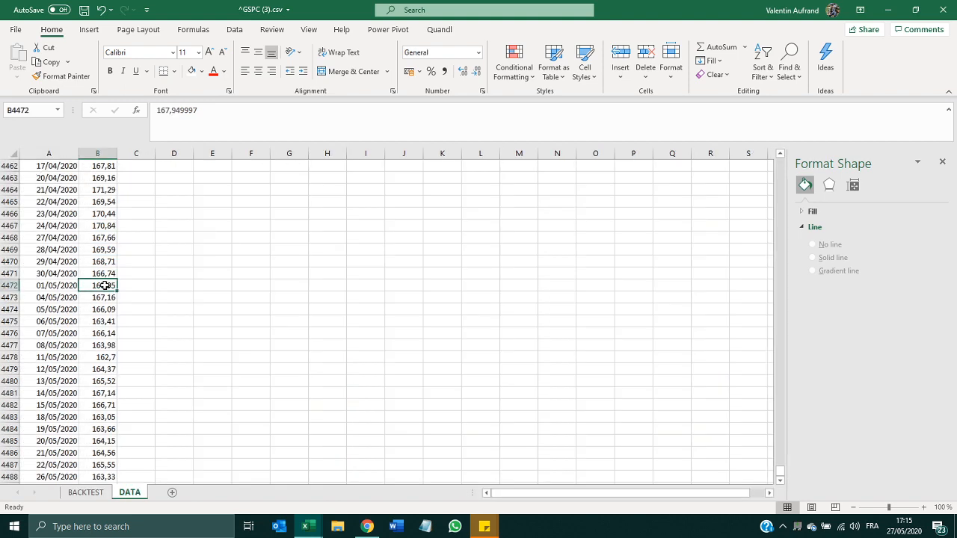
key(ctrl+Down)
key(ctrl+Up)
key(Down)
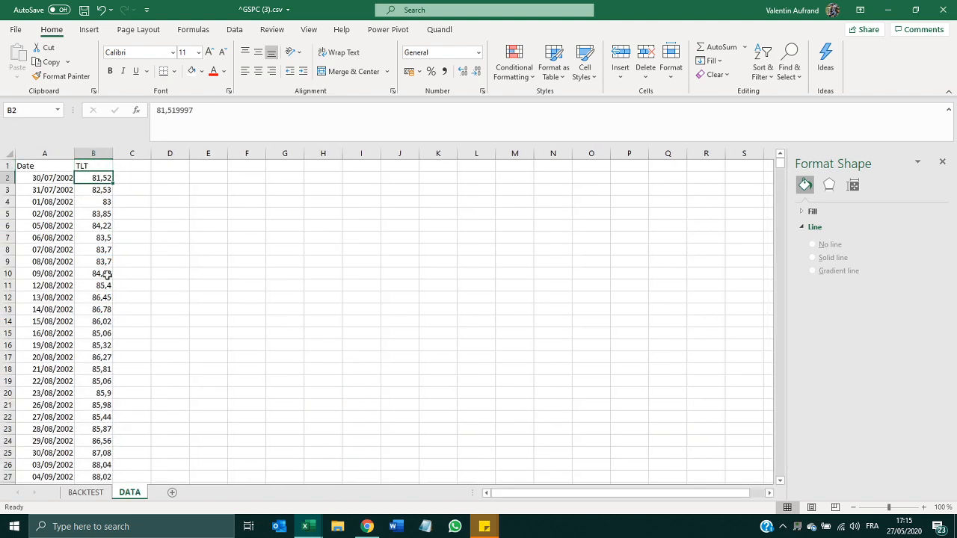
double_click(103, 179)
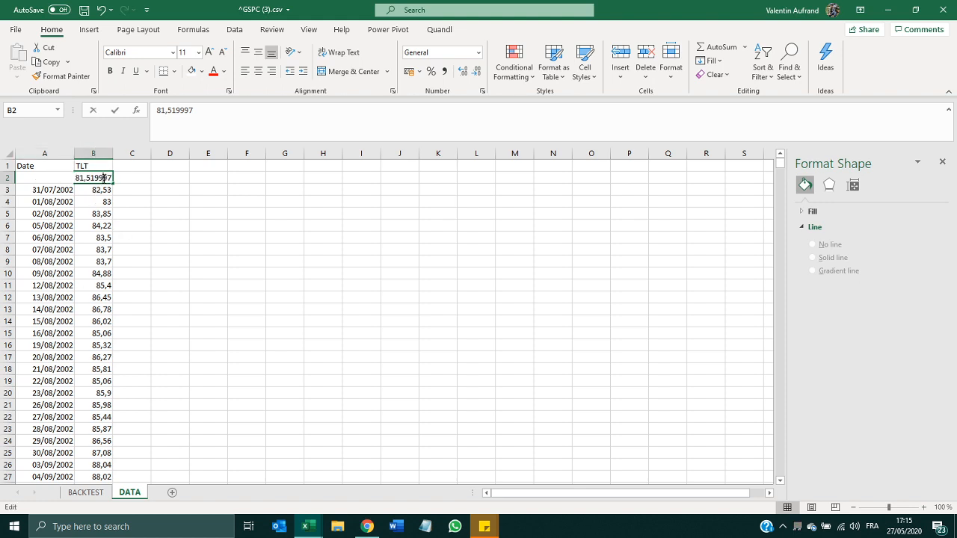
key(Return)
click(87, 490)
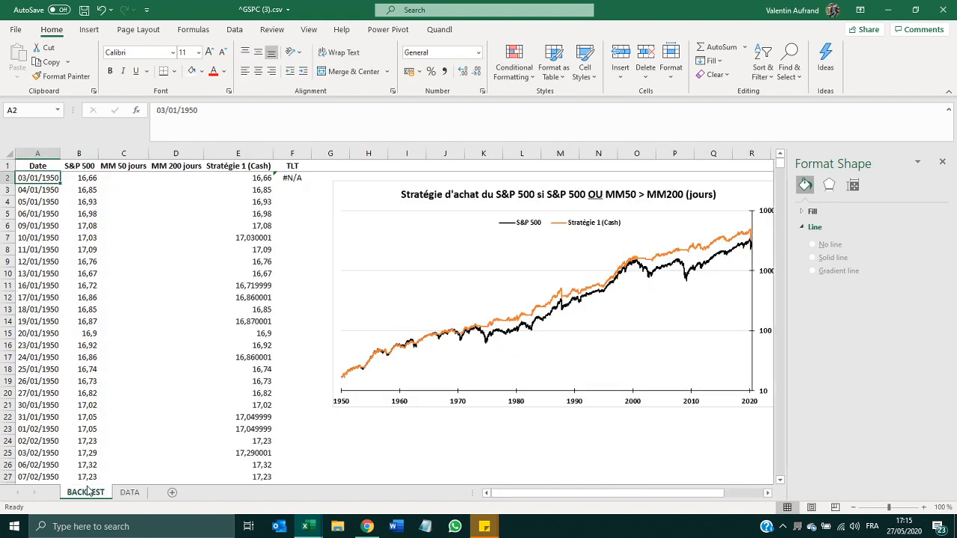
click(130, 492)
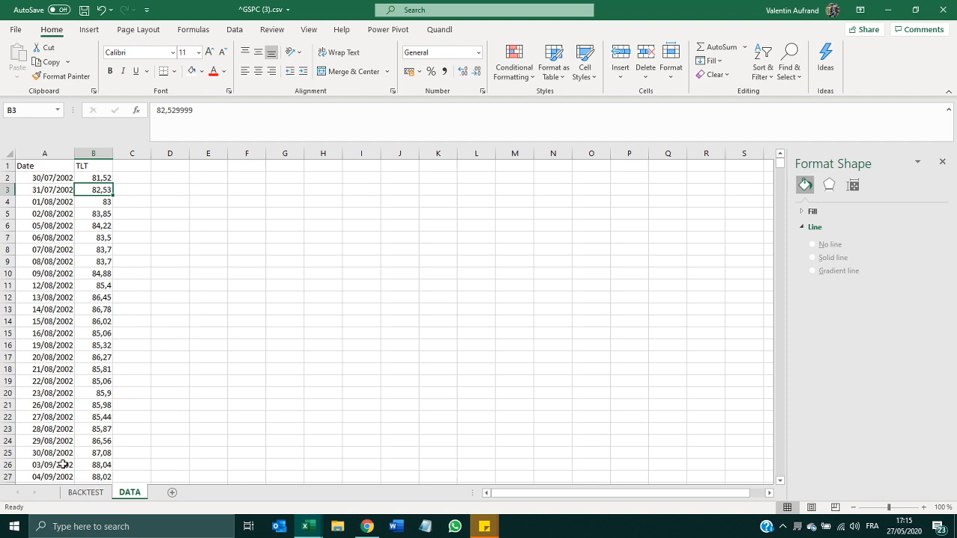
- Wrap the VLOOKUP in cell F2 of BACKTEST in IFERROR with an empty string "" as the fallback value
click(81, 492)
click(292, 177)
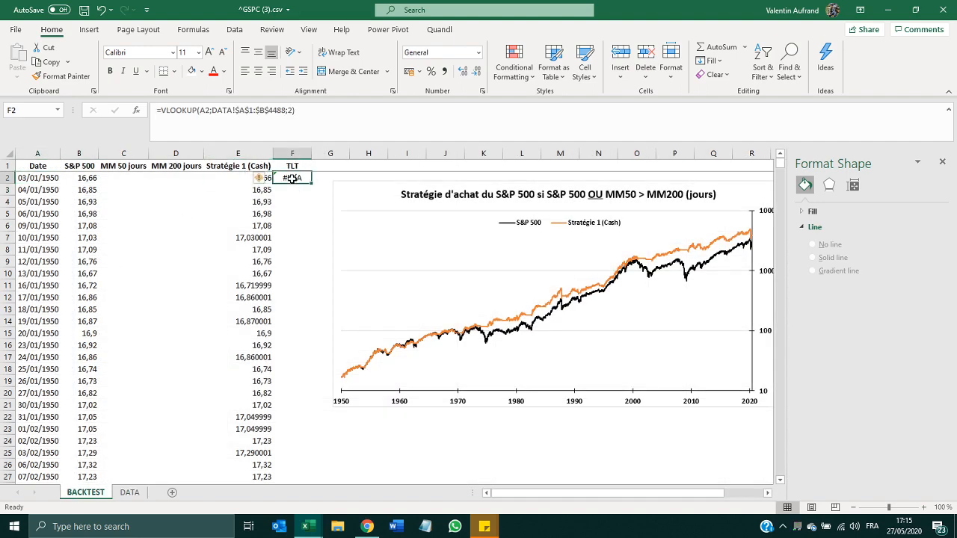
click(163, 113)
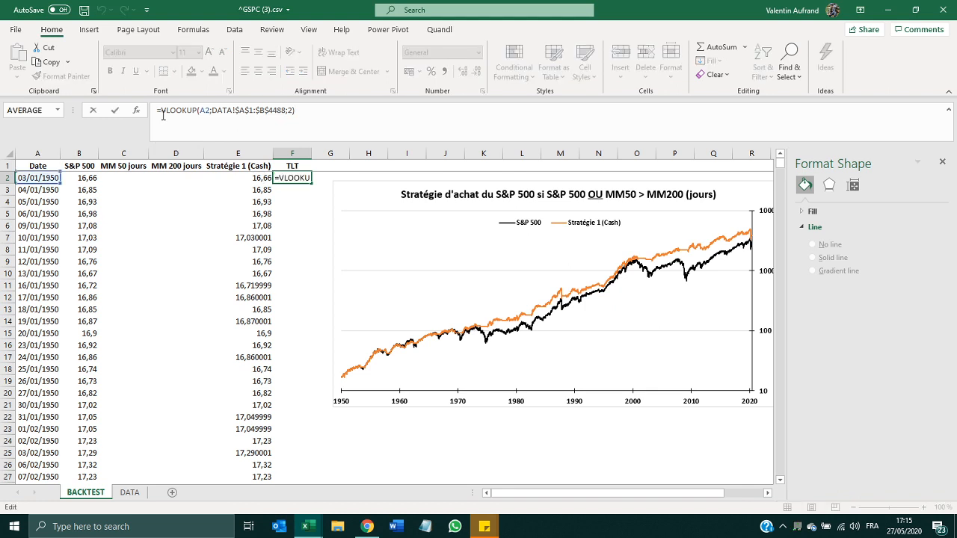
text(IFERROR()
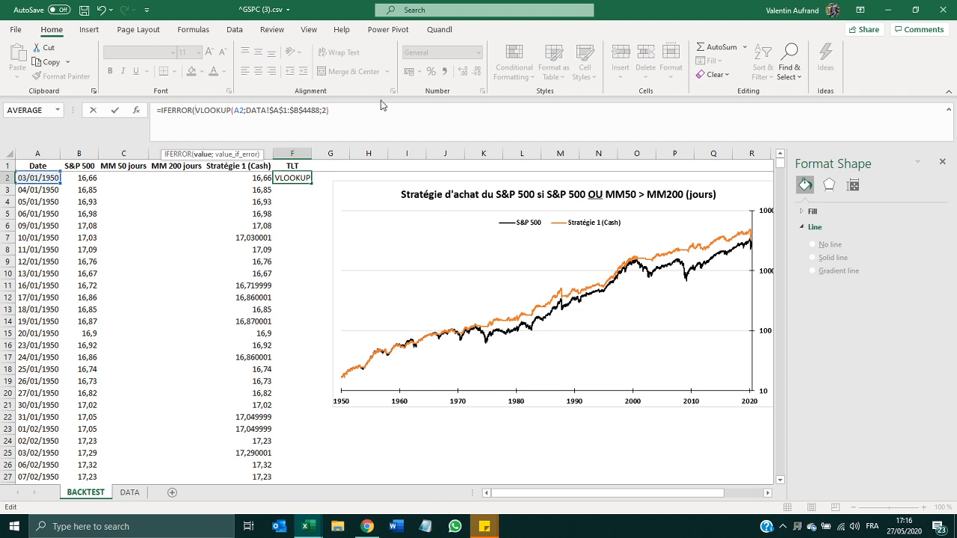
drag(381, 110, 194, 92)
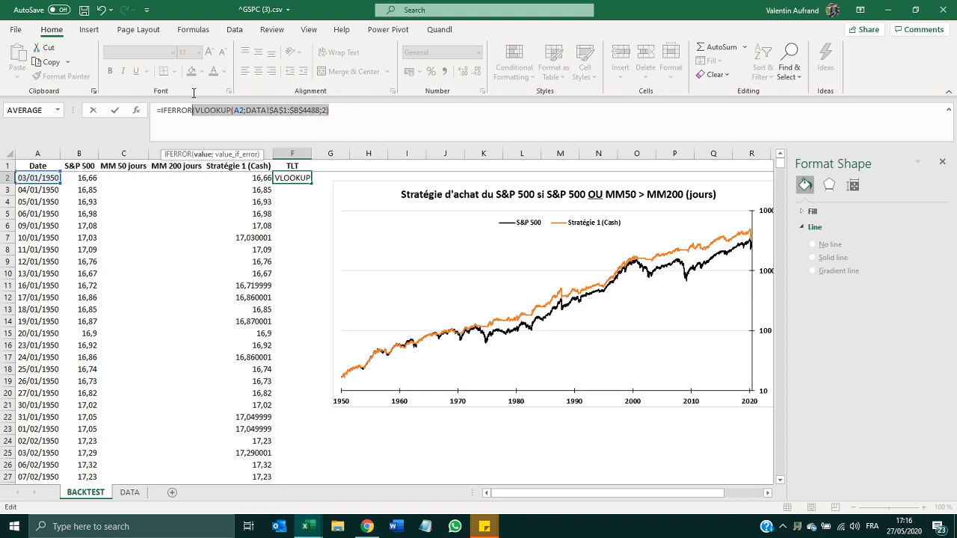
click(372, 118)
text(;")
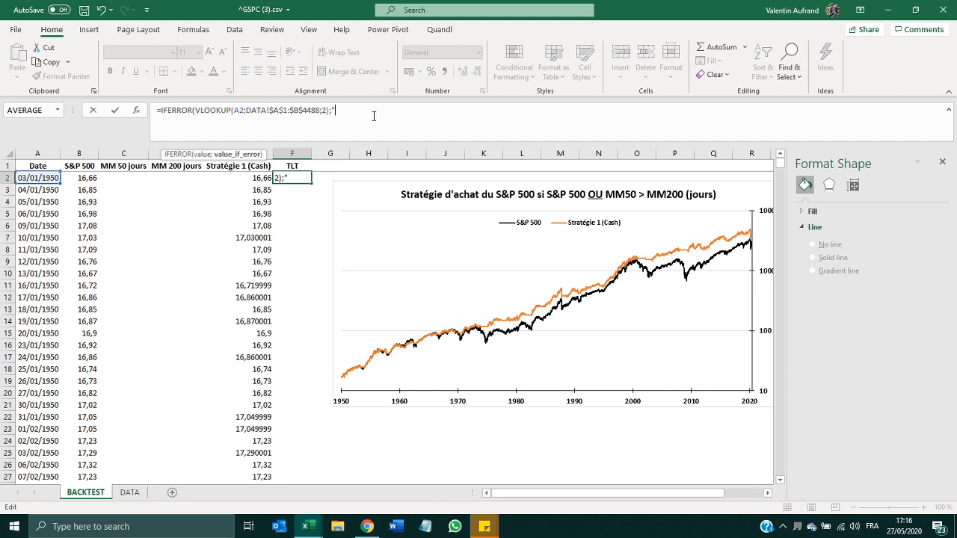
text("))
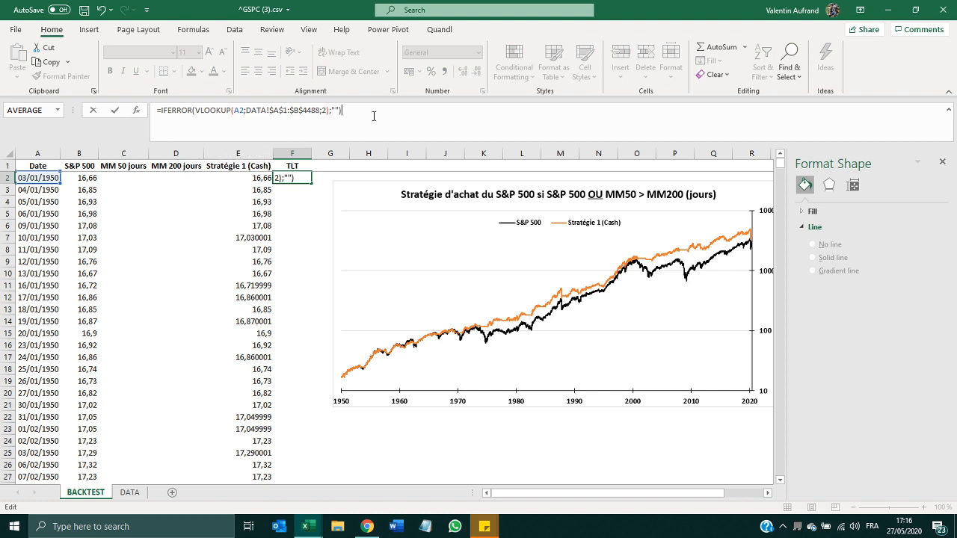
key(Return)
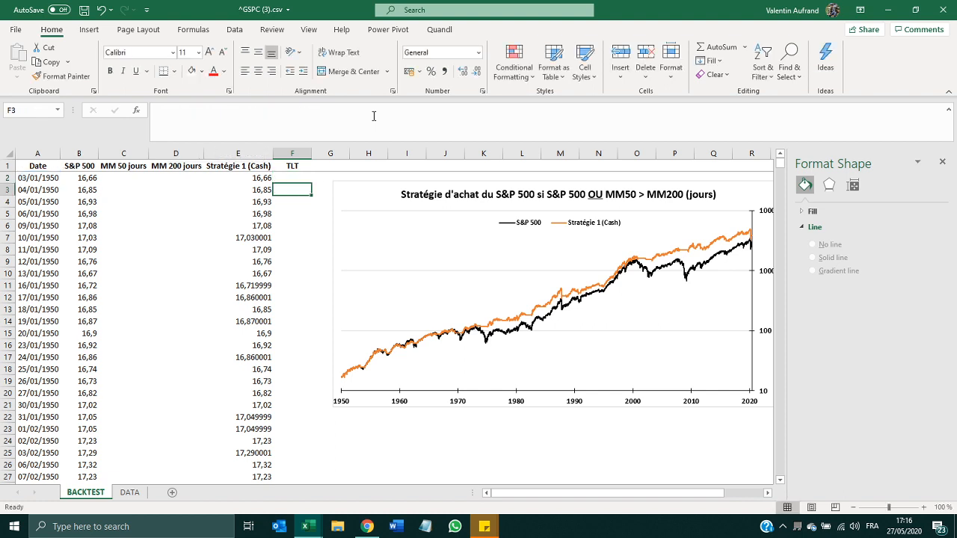
- Fill the IFERROR formula from F2 down the whole TLT column
click(295, 177)
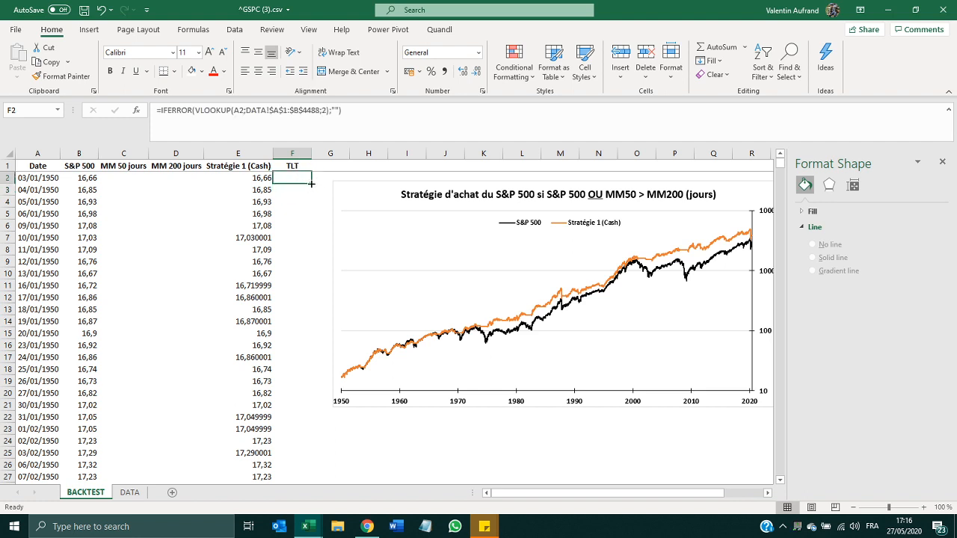
double_click(311, 183)
click(302, 180)
double_click(311, 183)
click(297, 183)
- Inspect the filled TLT formulas in the first rows and the TLT prices in the last rows of BACKTEST
key(Down)
key(Down)
key(Down)
key(Down)
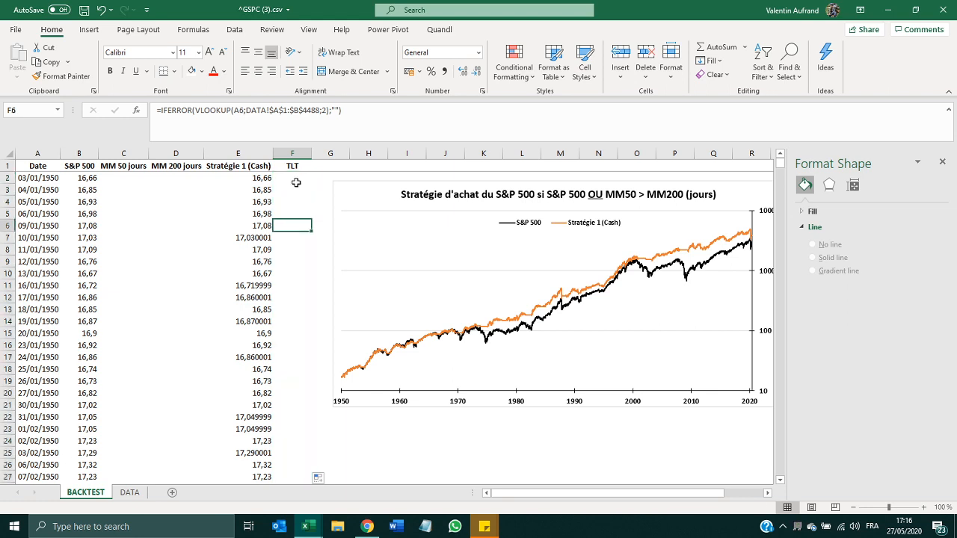
key(ctrl+Down)
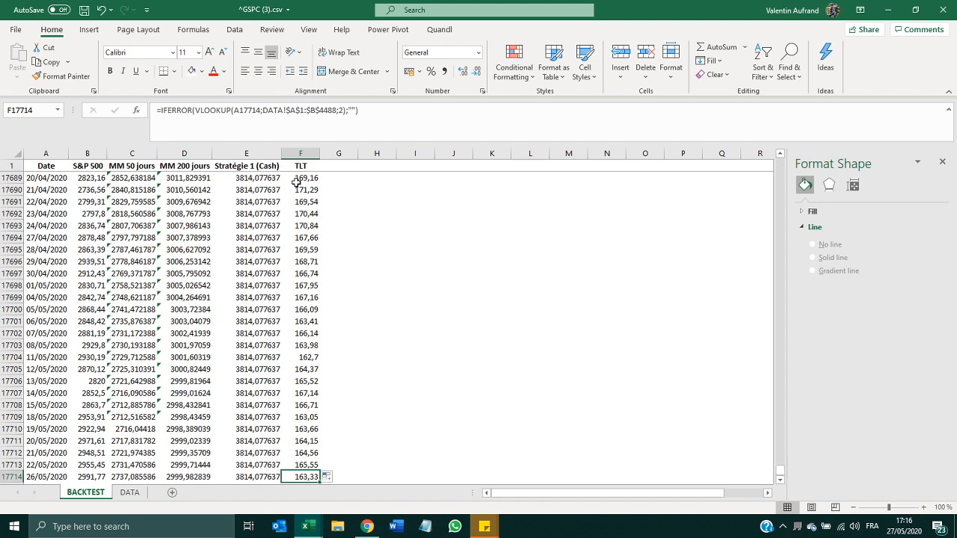
key(Up)
key(Up)
key(Up)
key(Up)
key(Up)
key(Up)
key(Up)
key(Up)
key(Up)
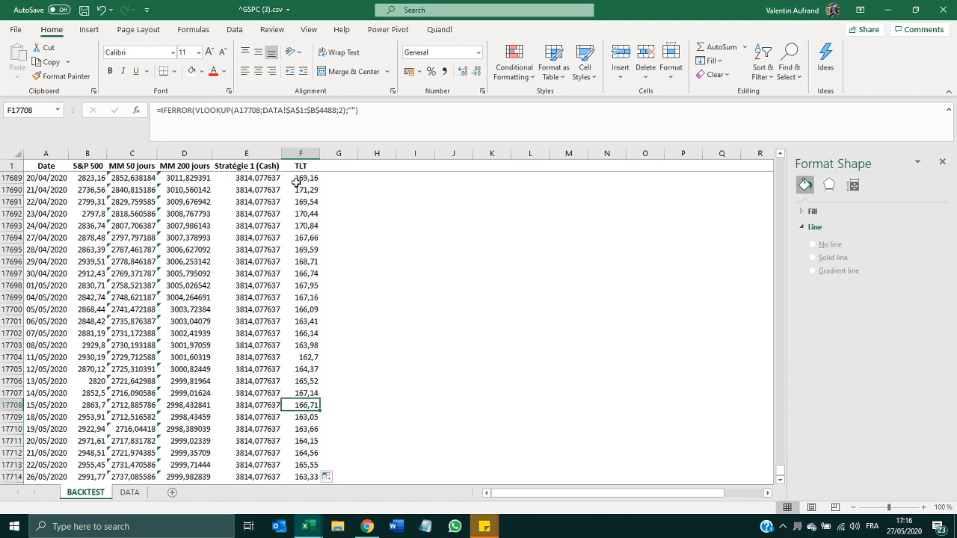
key(Up)
key(Up)
key(Up)
key(Up)
key(Up)
key(Up)
key(Up)
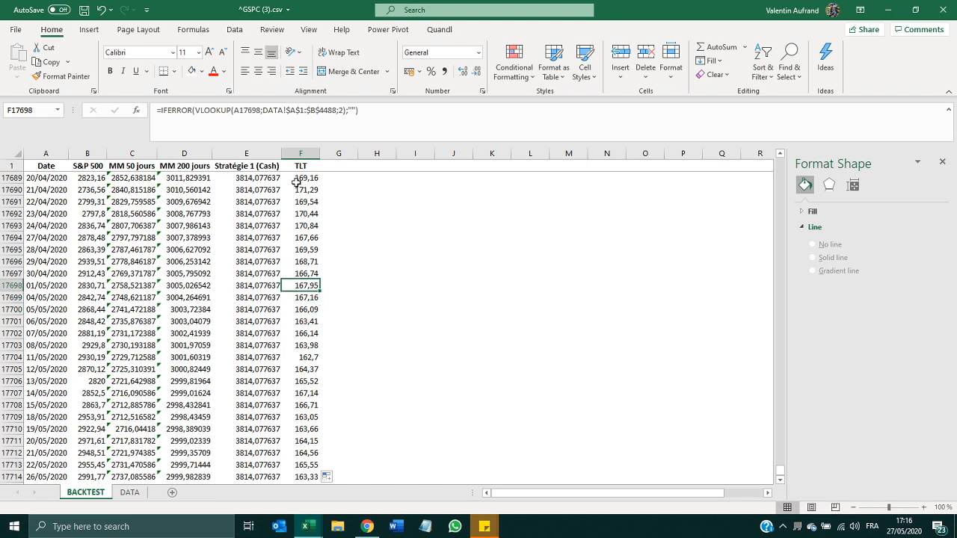
- Examine the absolute DATA table array reference in the TLT formulas of F17698 and F17689
key(F2)
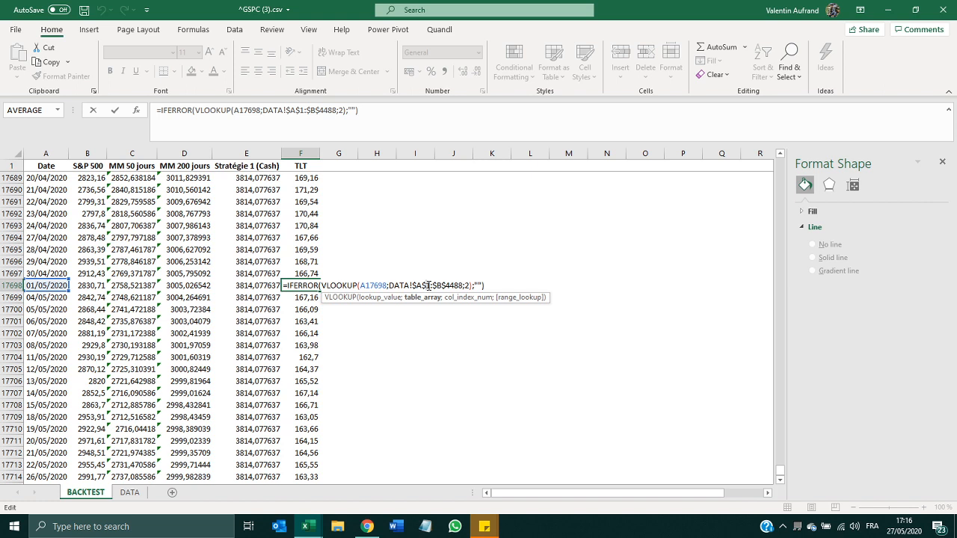
mouse_move(404, 286)
mouse_down()
mouse_move(464, 283)
mouse_move(404, 290)
mouse_up()
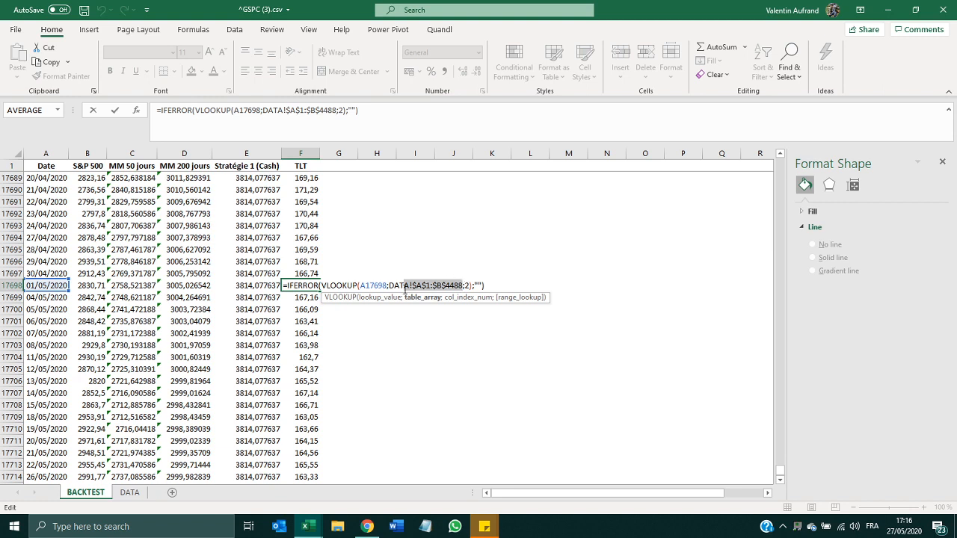
click(425, 286)
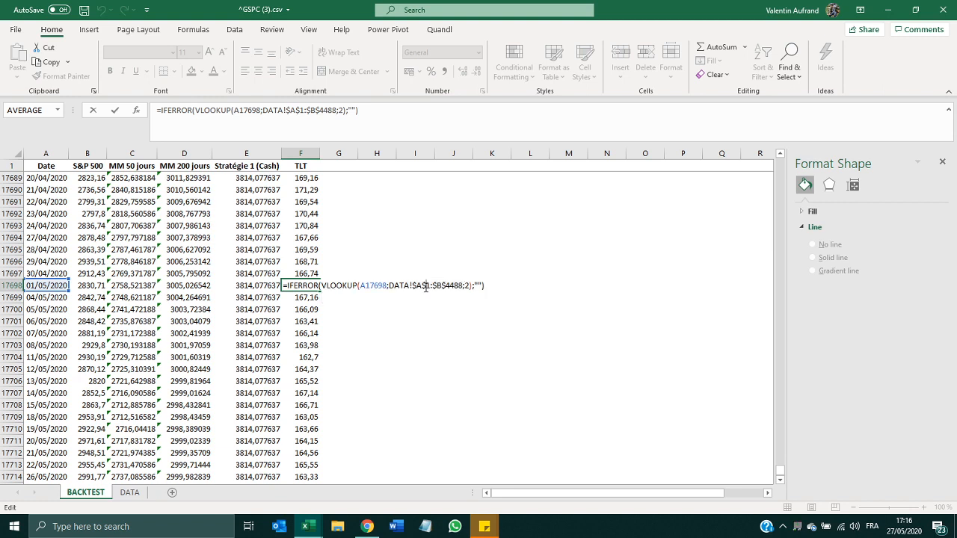
key(shift+Return)
key(Up)
key(Up)
key(Up)
key(Up)
key(Up)
key(Up)
key(Up)
key(Up)
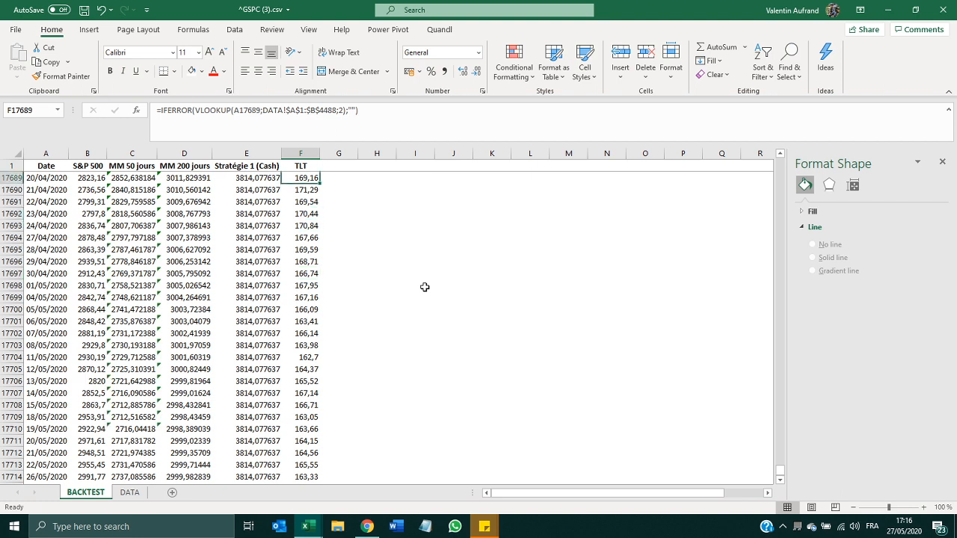
drag(262, 110, 336, 106)
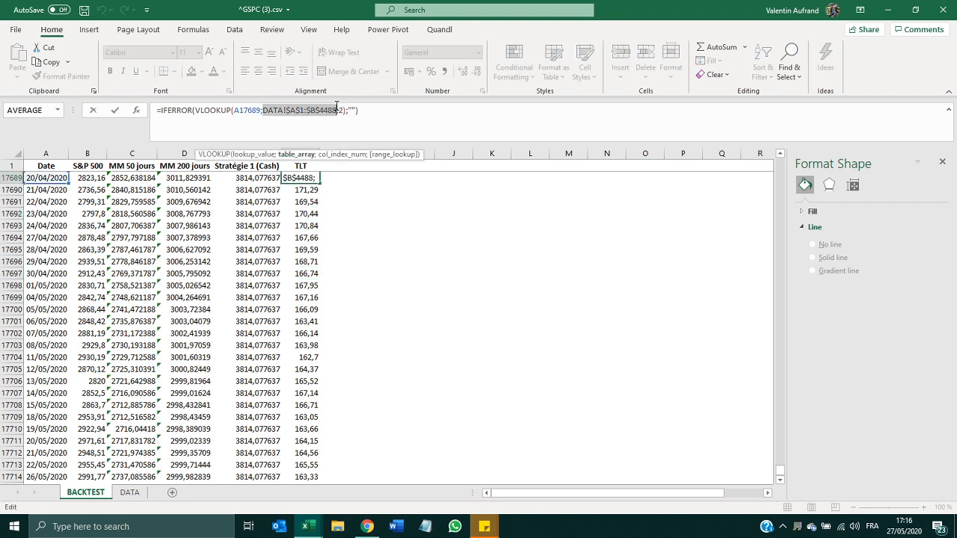
key(End)
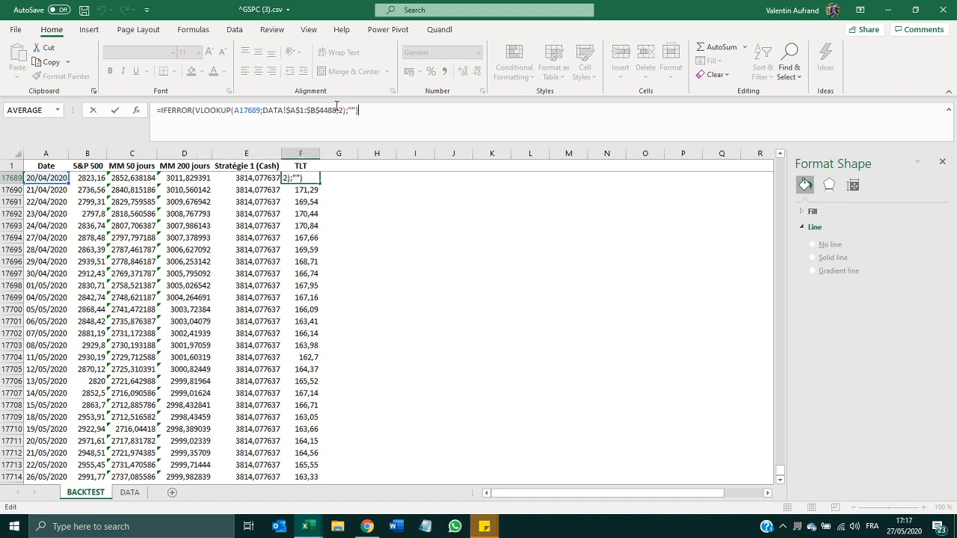
key(Return)
- Examine the relative date reference used as the lookup value in the TLT formulas of F17705 and F17693
key(Down)
key(Down)
key(Down)
key(Down)
key(Down)
key(Down)
key(Down)
key(Down)
key(Down)
key(Down)
key(Down)
key(Down)
key(Down)
key(Down)
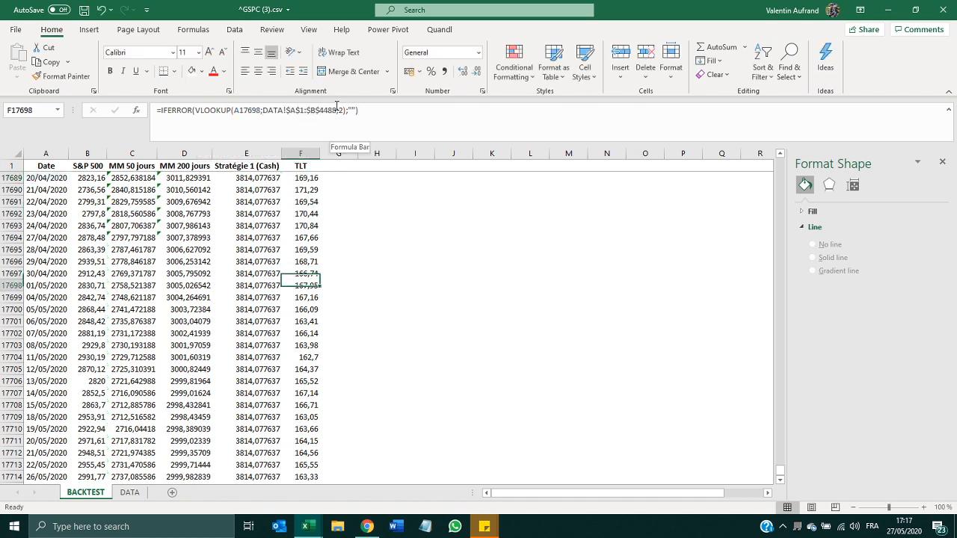
key(Down)
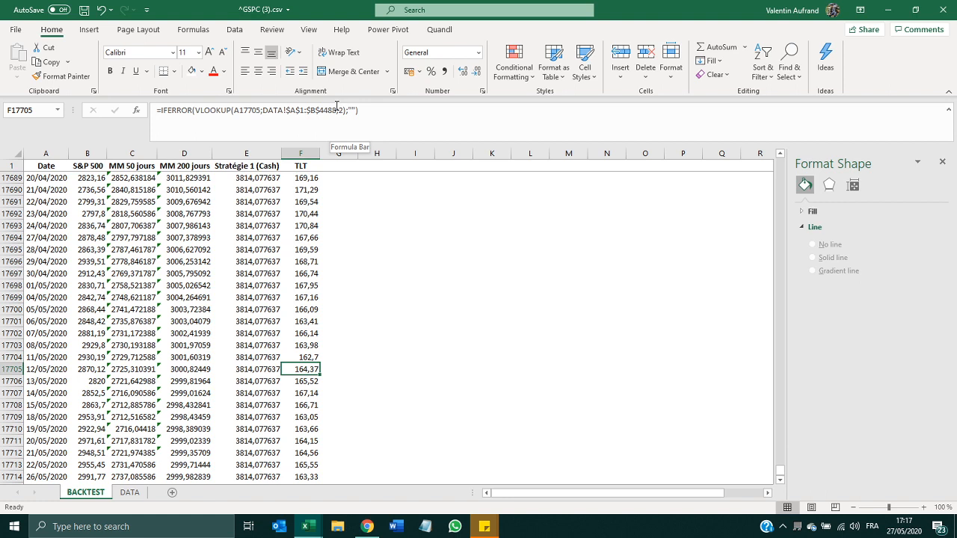
double_click(254, 110)
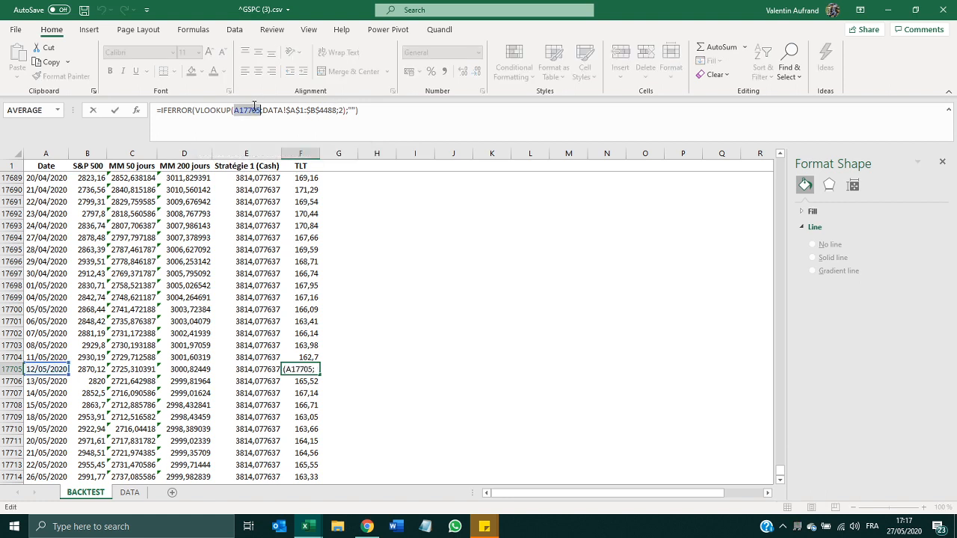
key(Escape)
key(Up)
key(Up)
key(Up)
key(Up)
key(Up)
key(Up)
key(Up)
key(Up)
key(Up)
key(Up)
key(Up)
key(Up)
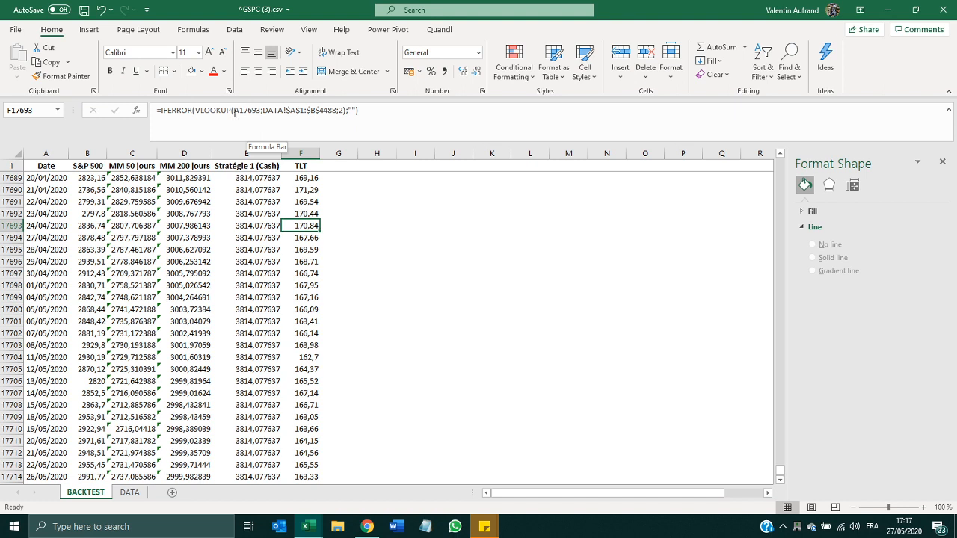
click(236, 110)
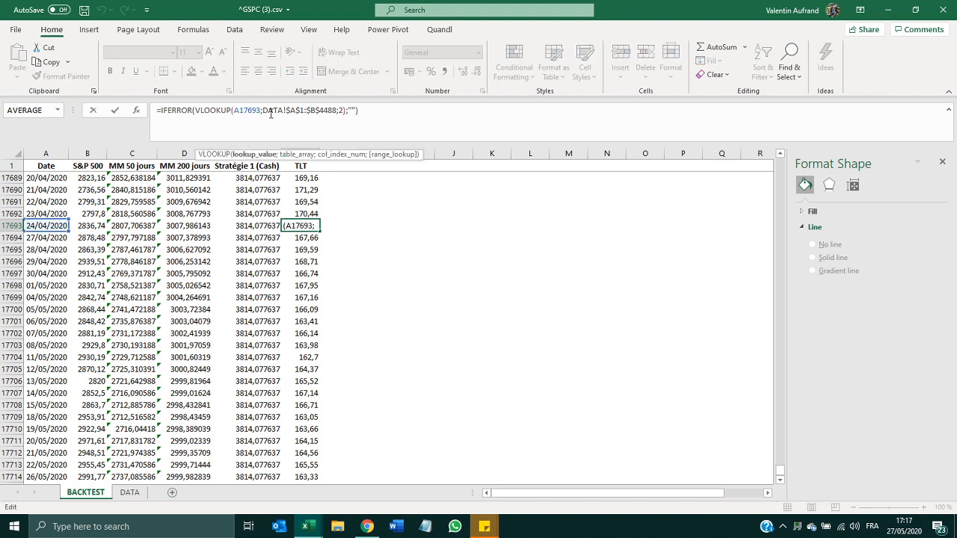
drag(261, 110, 245, 110)
key(Escape)
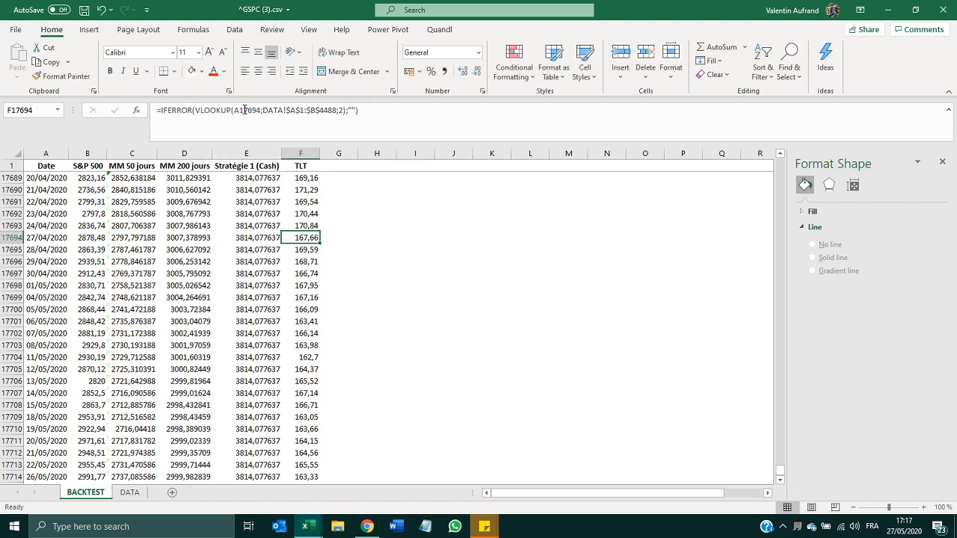
- Move the strategy chart over to start near column I, clearing columns G and H, and close the Format Shape pane
key(ctrl+Up)
key(Down)
key(Right)
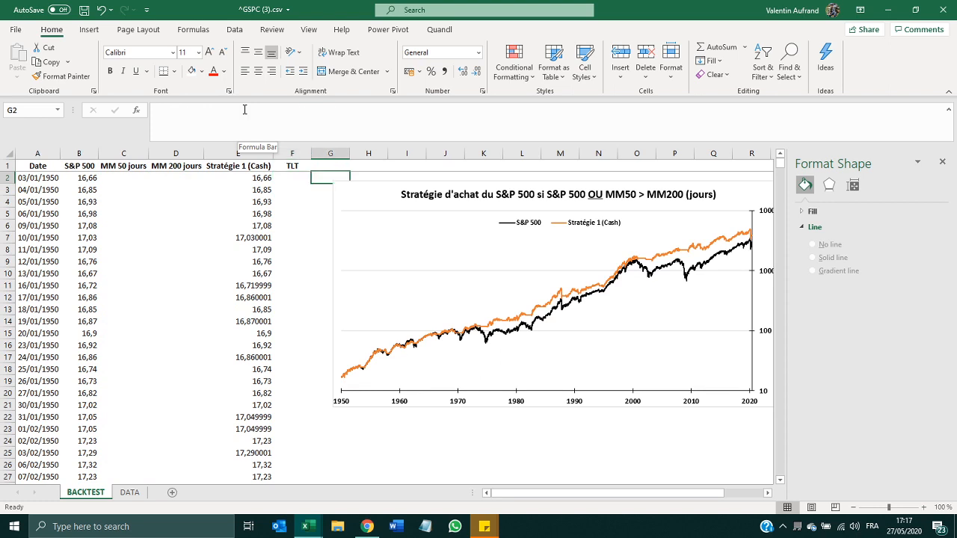
drag(345, 186, 406, 186)
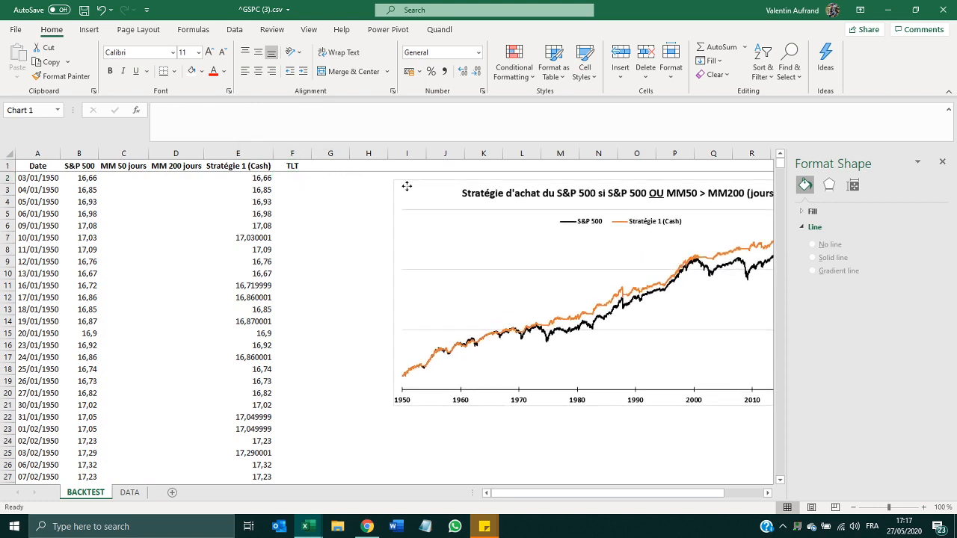
click(942, 162)
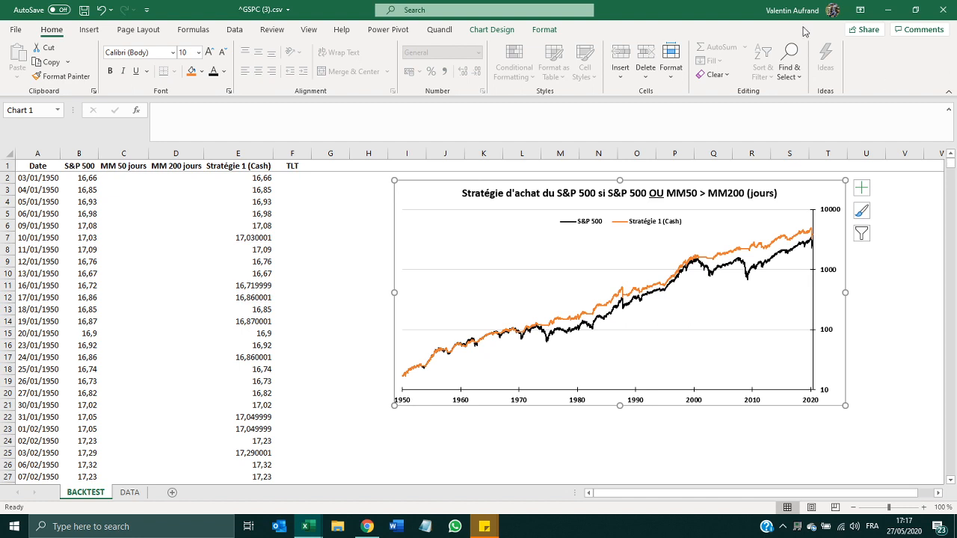
- Enter the header "Stratégie 2 (Obligations)" in cell G1 of BACKTEST
click(328, 175)
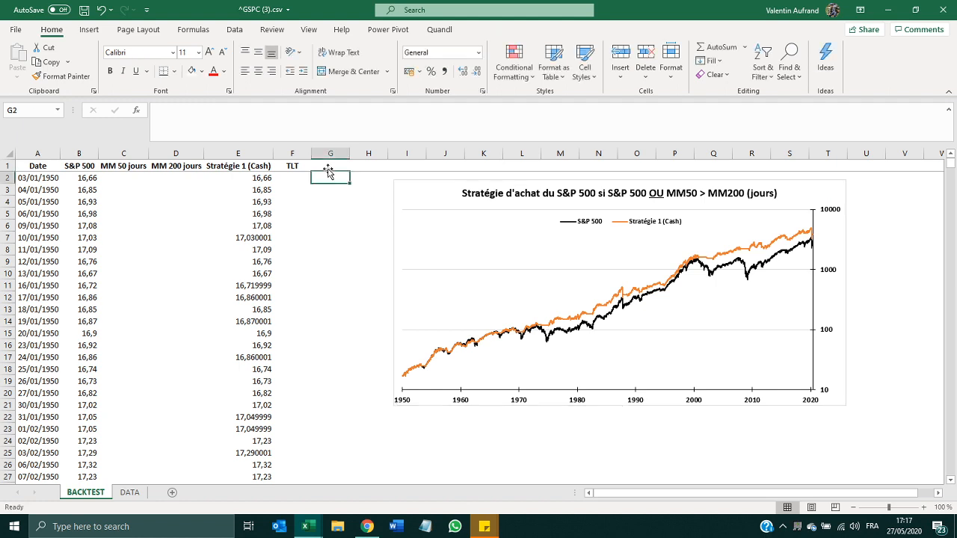
click(329, 167)
text(Stratégie 2 ()
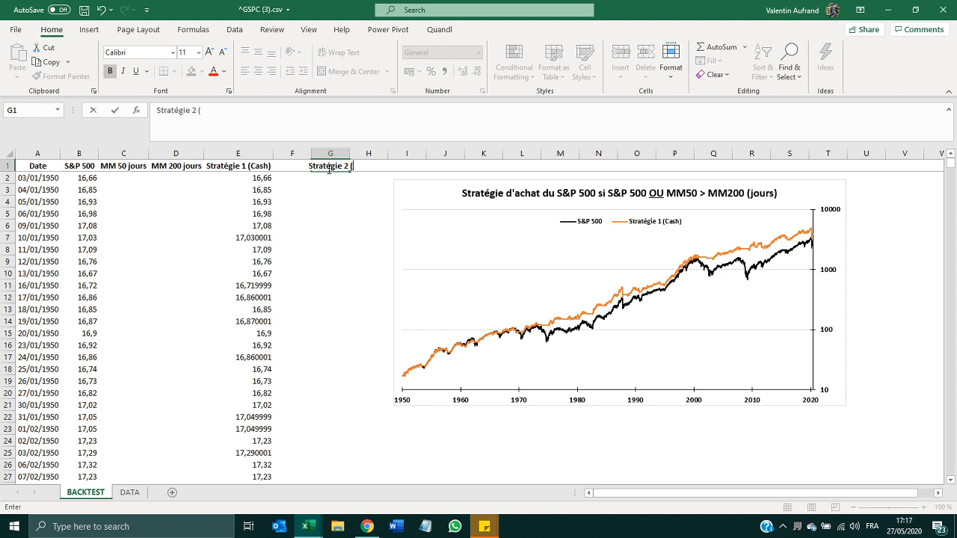
text(Obligations))
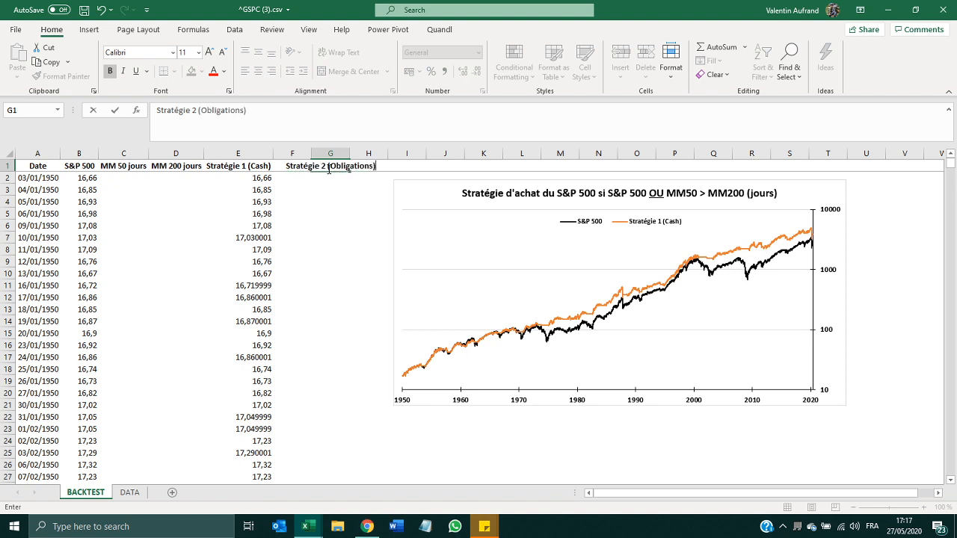
key(Return)
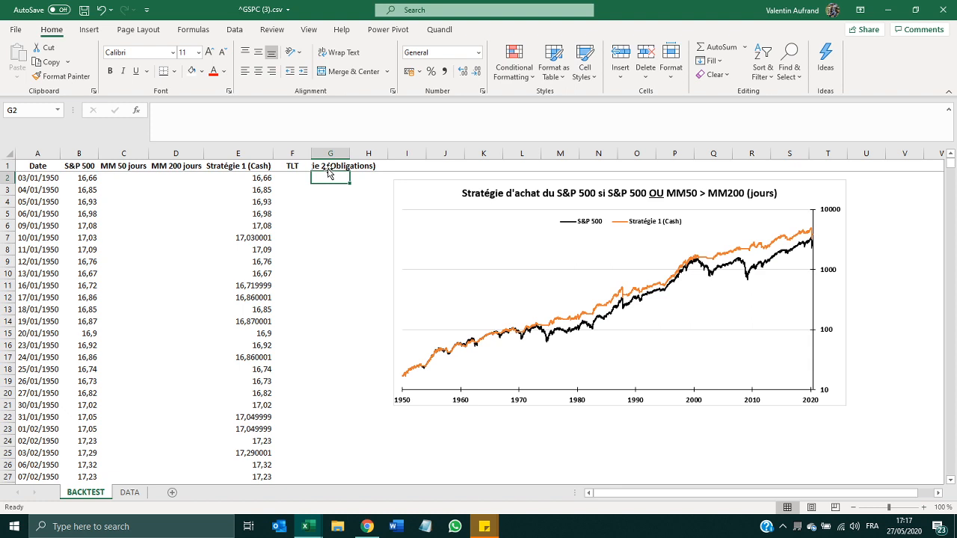
click(329, 166)
double_click(332, 166)
double_click(342, 166)
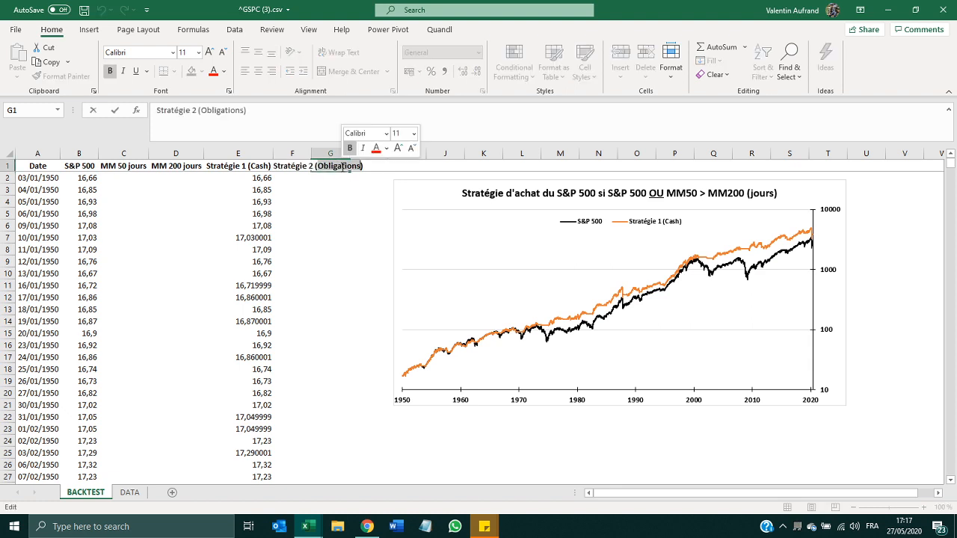
key(Return)
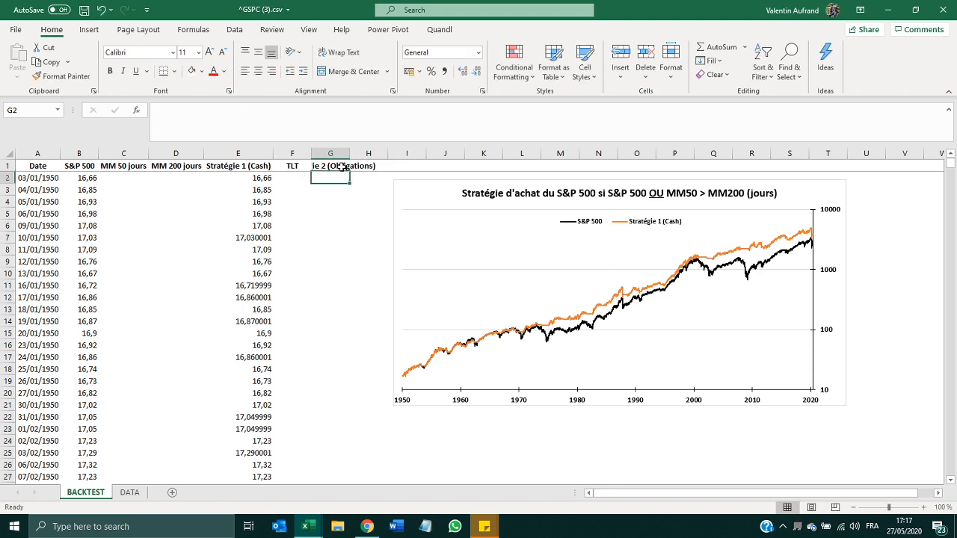
- Enter =B2 in G2 to start Strategy 2 at the S&P 500 price, and fill the formula down column G
key(Left)
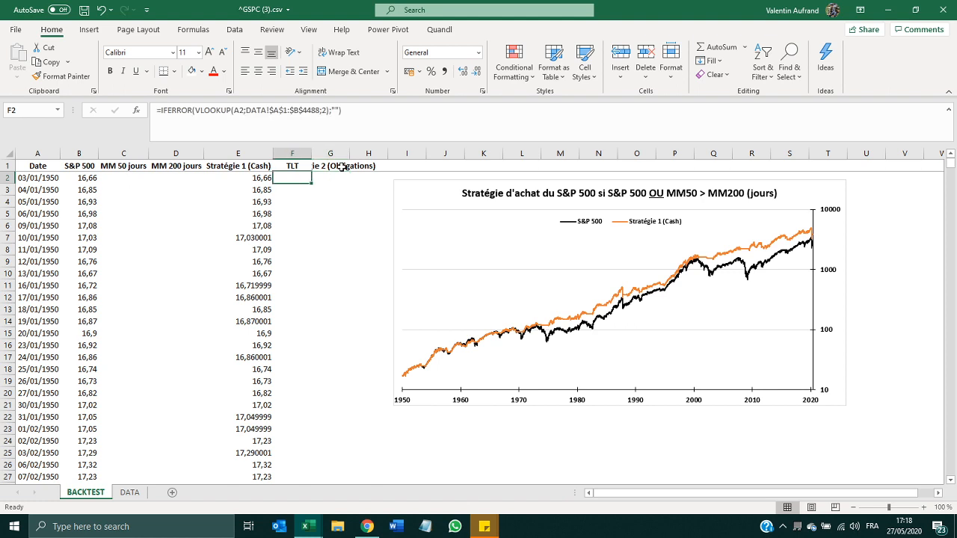
key(Left)
key(Left)
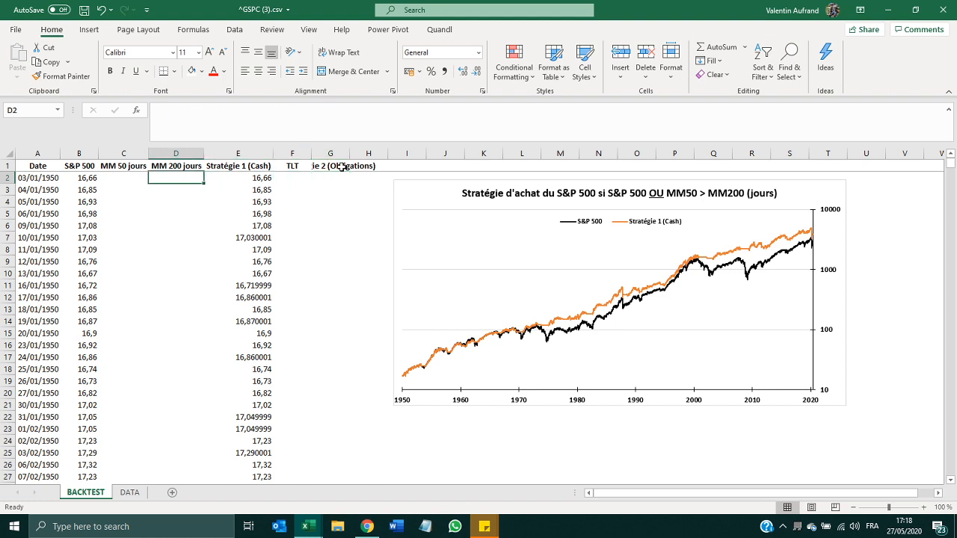
key(Right)
key(Right)
key(Right)
text(=)
key(Left)
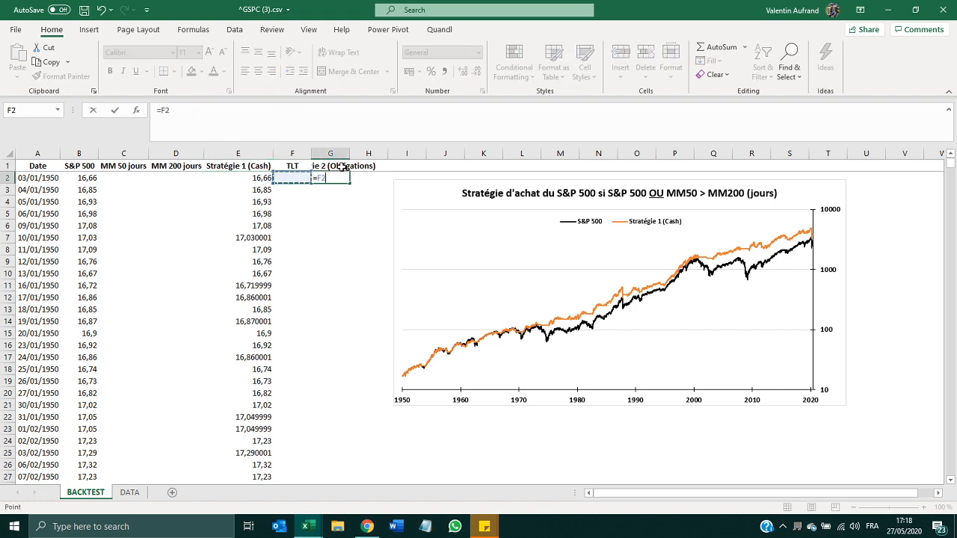
key(Left)
key(Left)
key(Left)
key(Left)
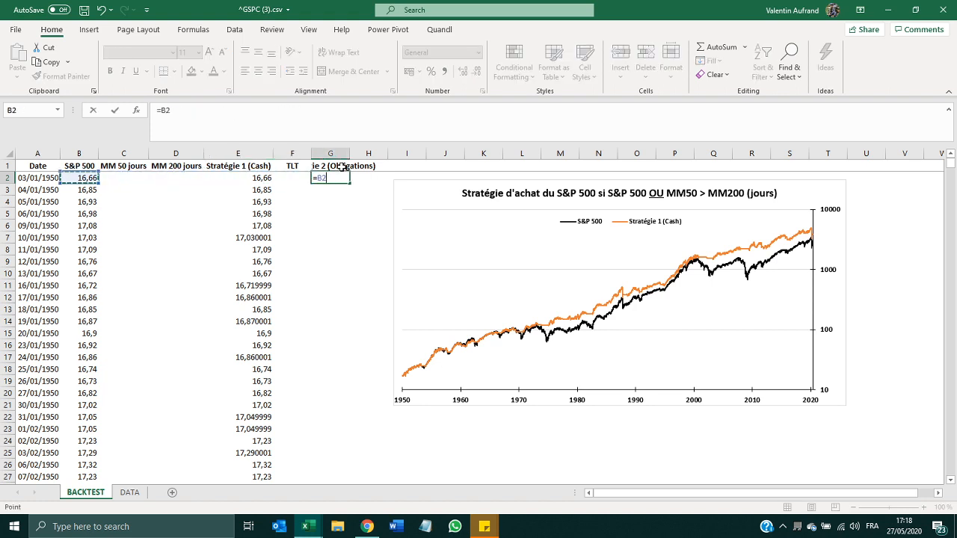
key(Return)
click(337, 177)
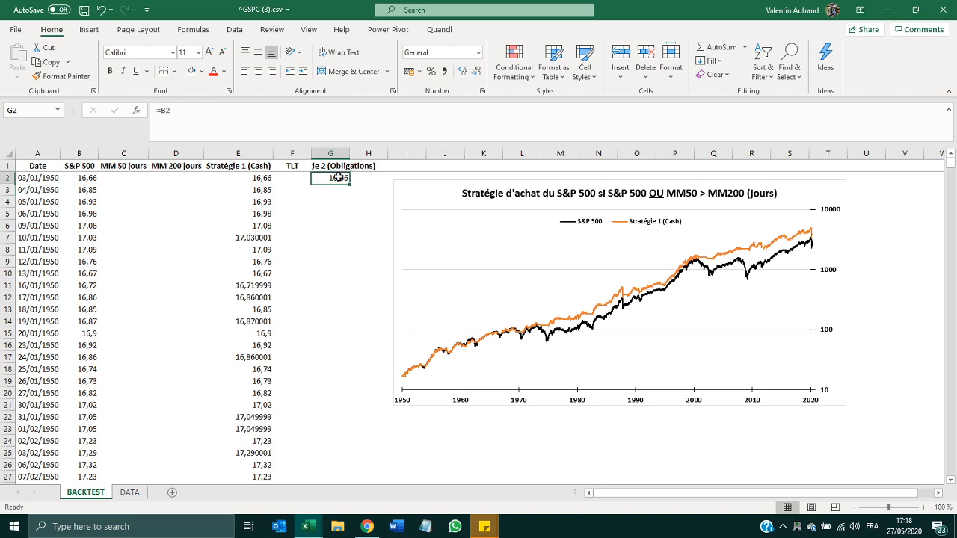
double_click(349, 184)
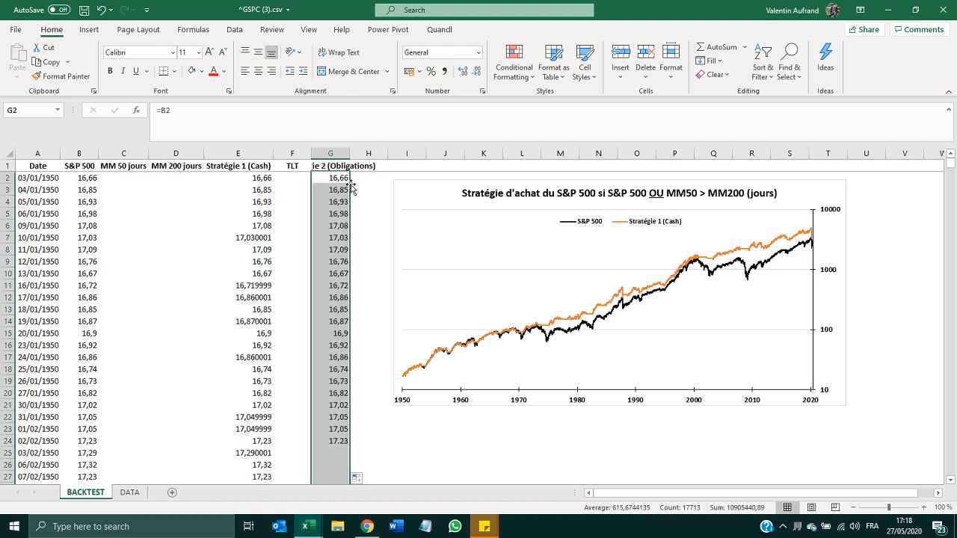
- Copy the Strategy 1 formula text from E202, one row below the first 200-day average
click(174, 196)
key(ctrl+Down)
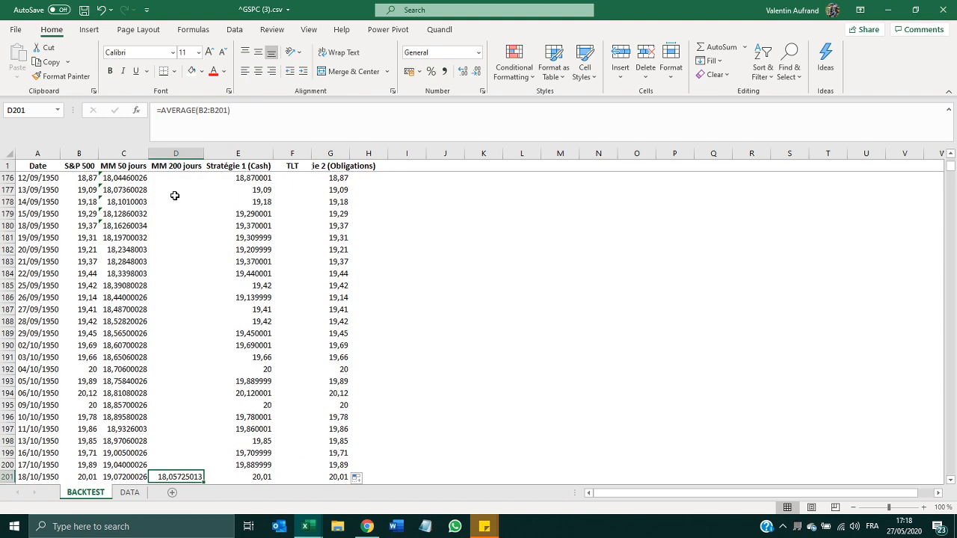
key(Down)
key(ctrl+d)
key(Right)
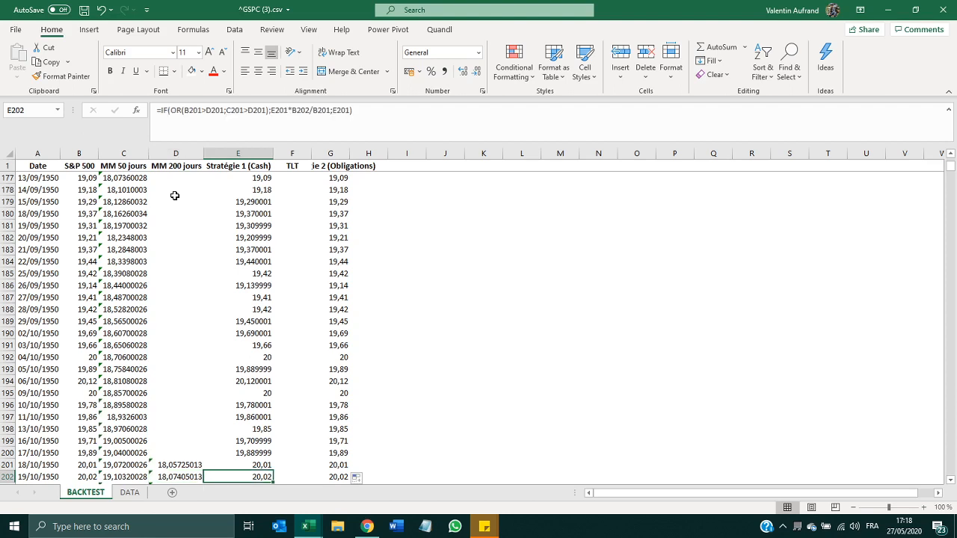
key(F2)
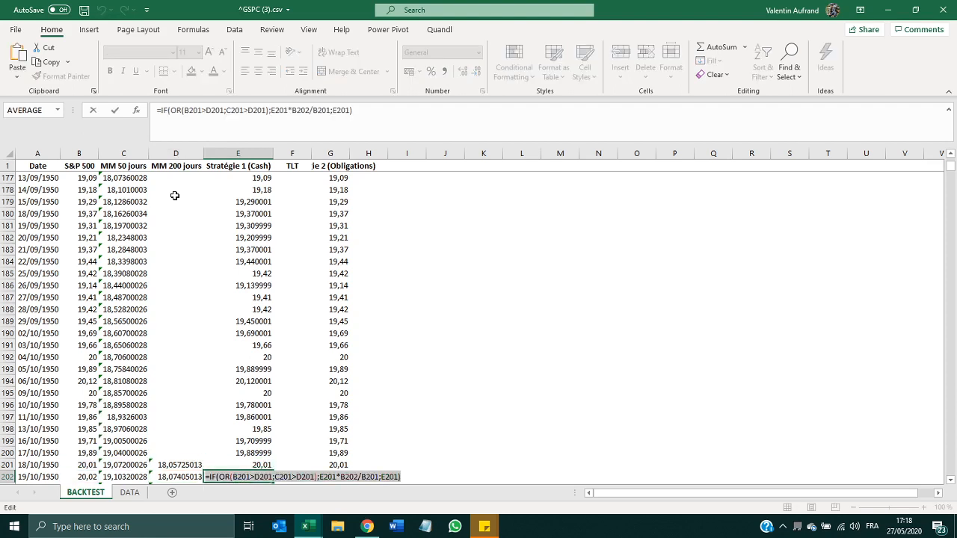
key(Return)
- Try the copied Strategy 1 formula in G202 with its E201 references pointed to G201, and clear the cell
key(Up)
key(Right)
key(Right)
text(=B202)
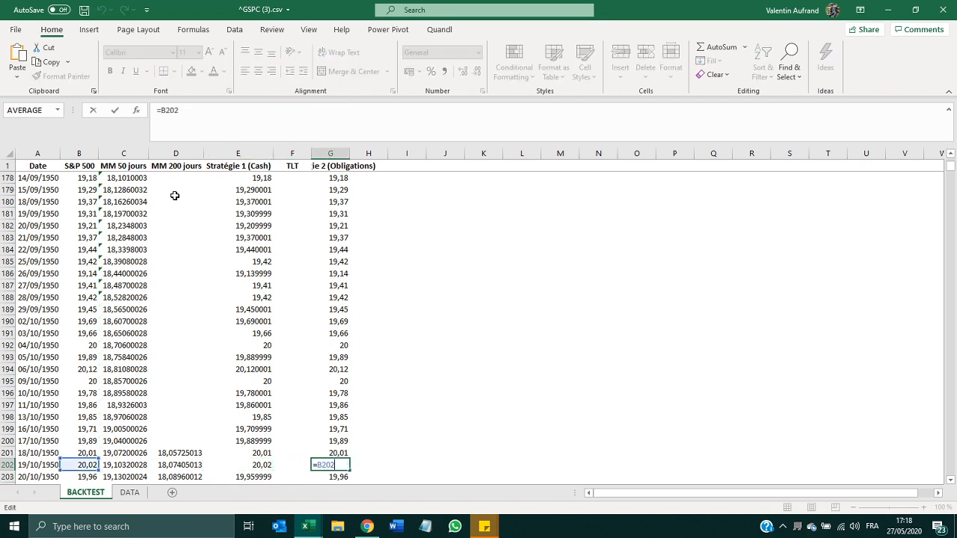
key(BackSpace)
key(BackSpace)
key(BackSpace)
key(BackSpace)
key(BackSpace)
text(=IF(OR(B201>D201;C201>D201);E201*B202/B201;E201))
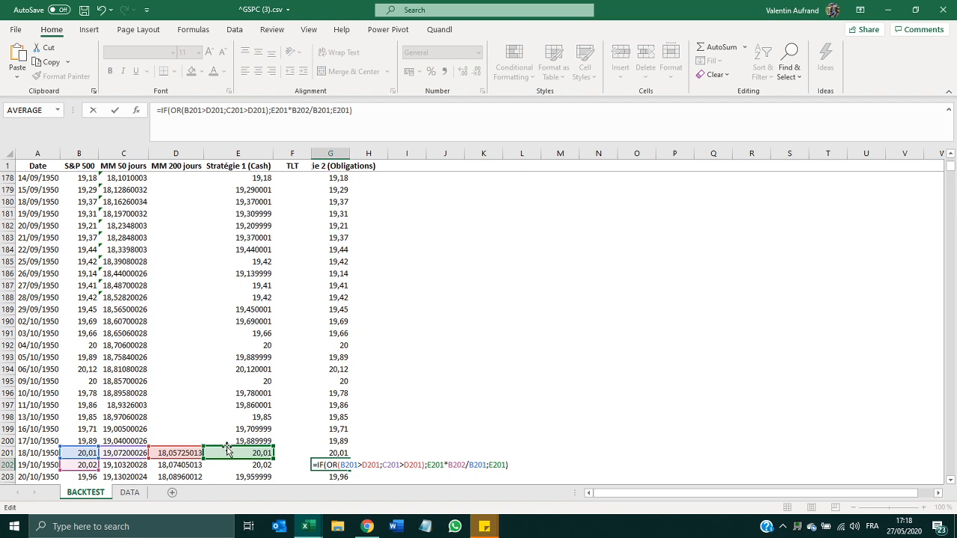
drag(273, 459, 335, 450)
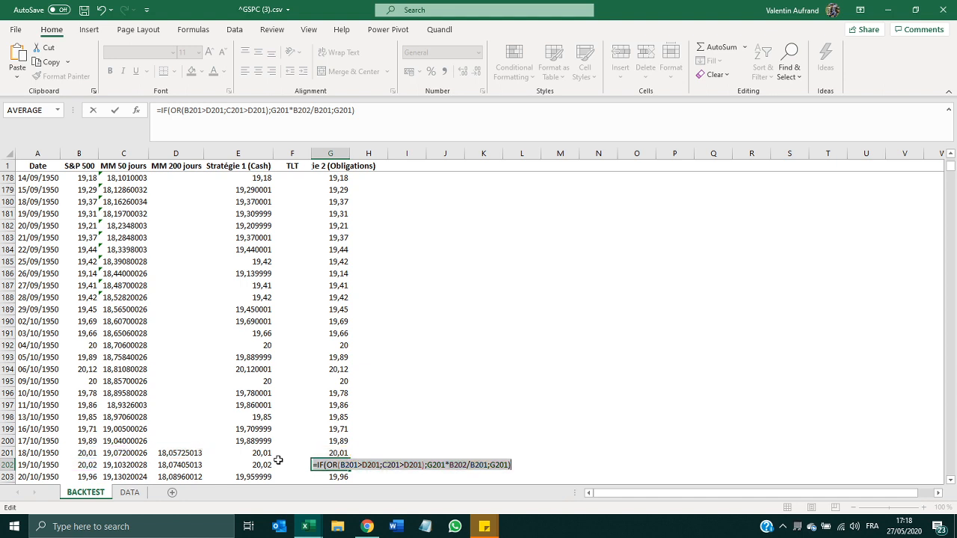
key(Escape)
key(Return)
key(Up)
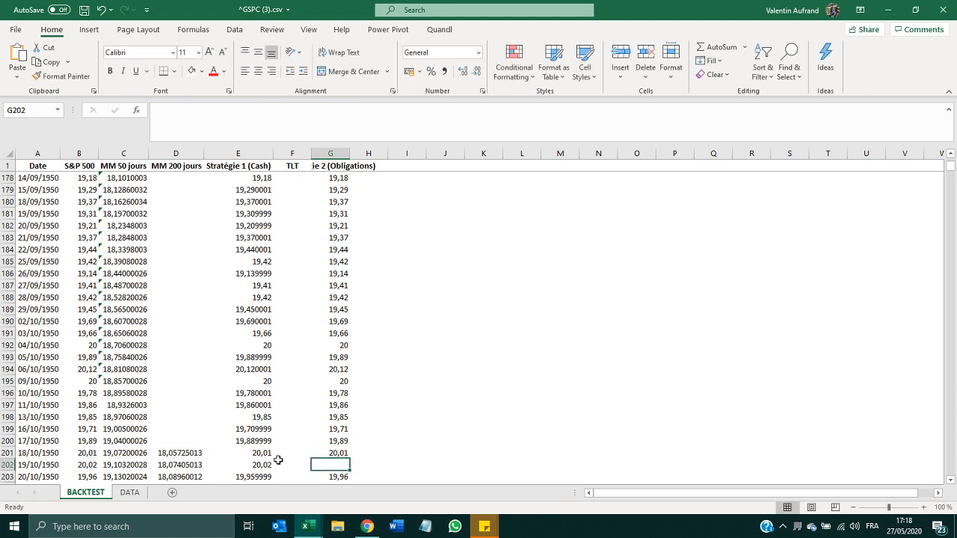
- Begin an IF formula in G202 with an OR test whose first condition is B201>E201
text(=)
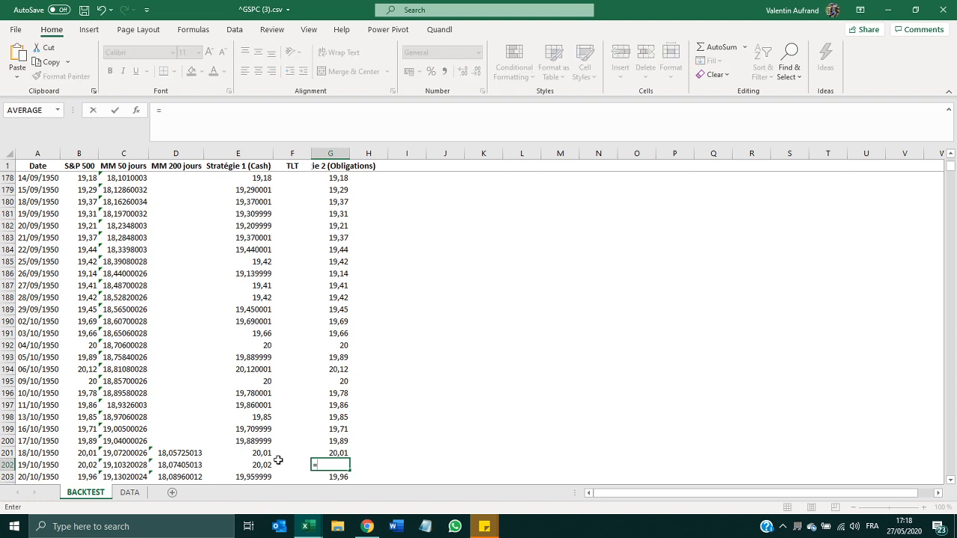
text(if)
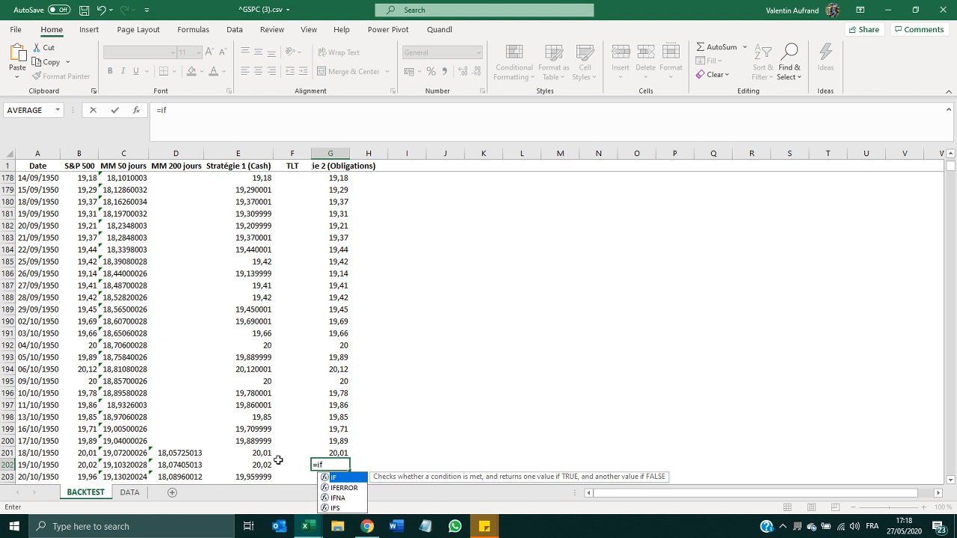
key(Tab)
text(or)
key(Tab)
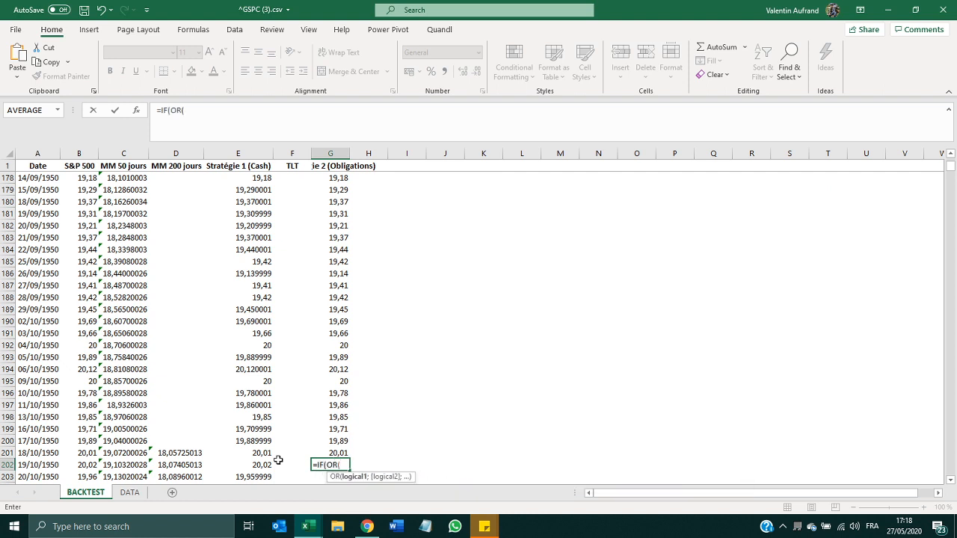
click(88, 452)
text(>)
key(Down)
key(Up)
key(Up)
key(Left)
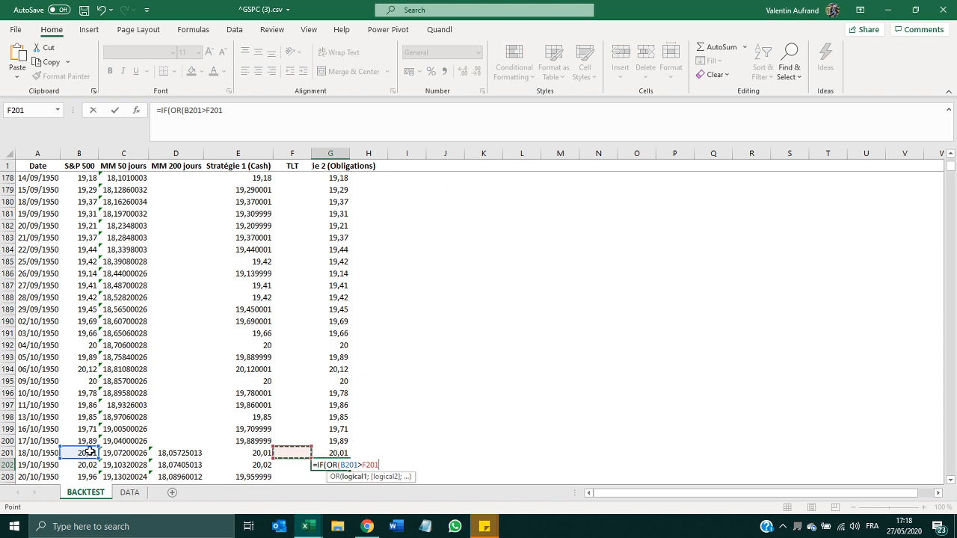
key(Left)
- Repoint the first comparison in the G202 formula to D201 and complete the OR test with C201>D201
text(;)
key(Up)
key(Left)
key(Left)
key(Left)
key(Left)
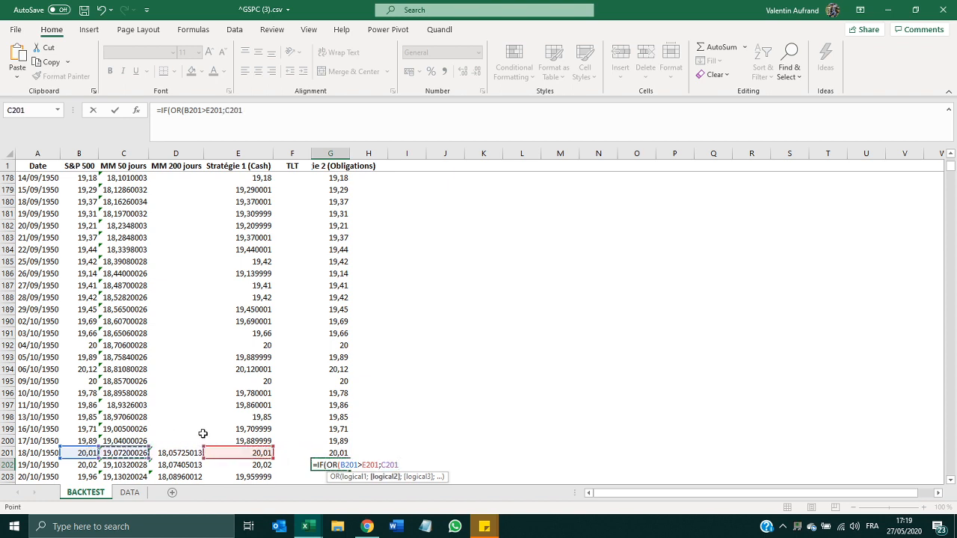
drag(204, 447, 188, 453)
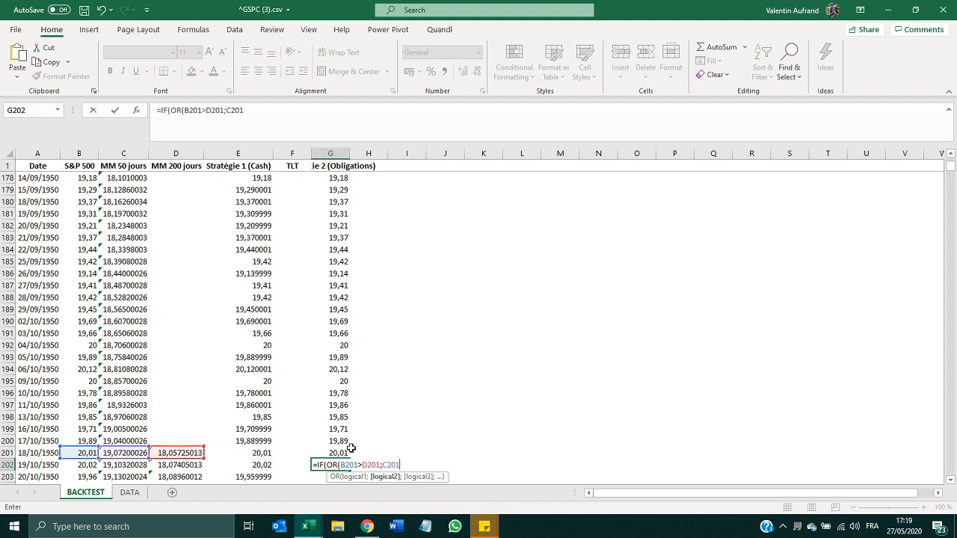
text(>)
drag(170, 456, 170, 456)
click(172, 457)
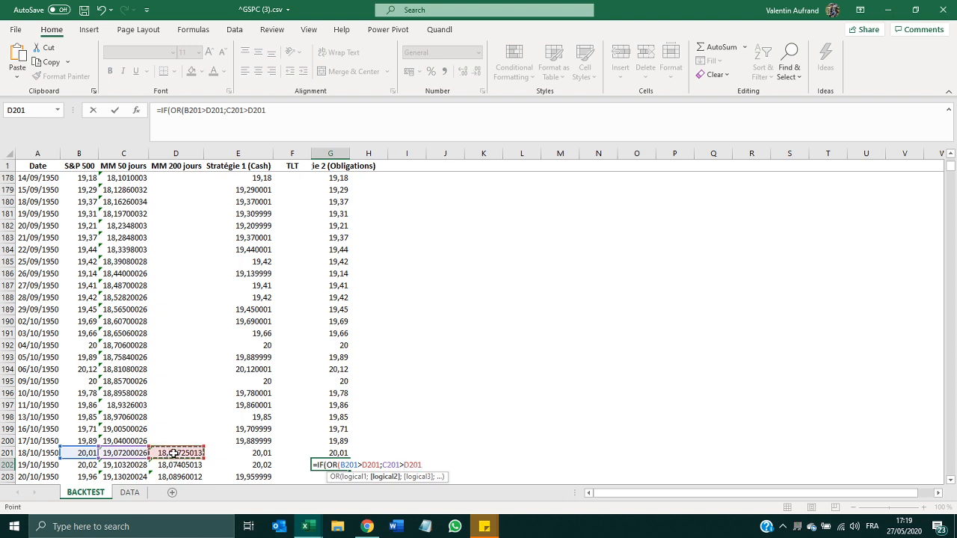
text();)
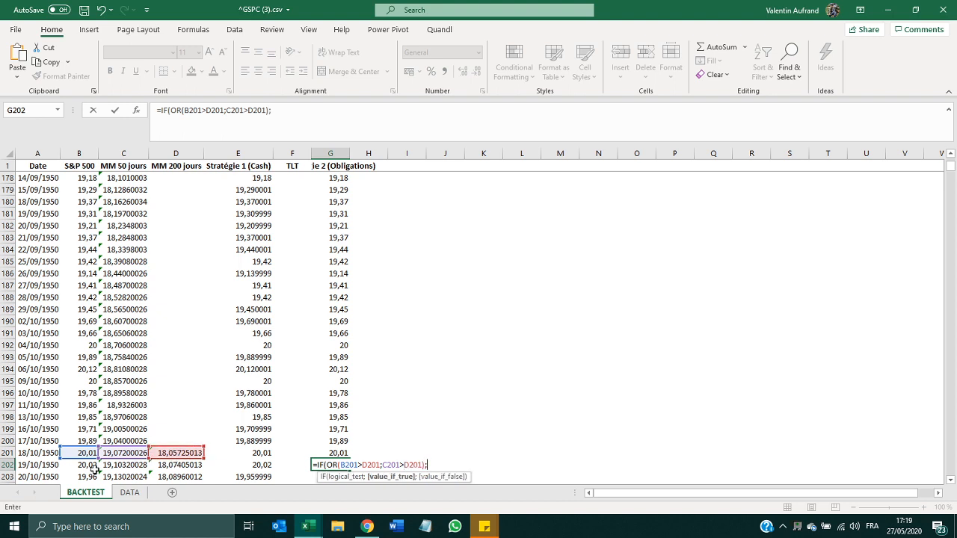
- Set the IF formula's value-if-true in G202 to G201*B202/B201
click(330, 451)
text(*)
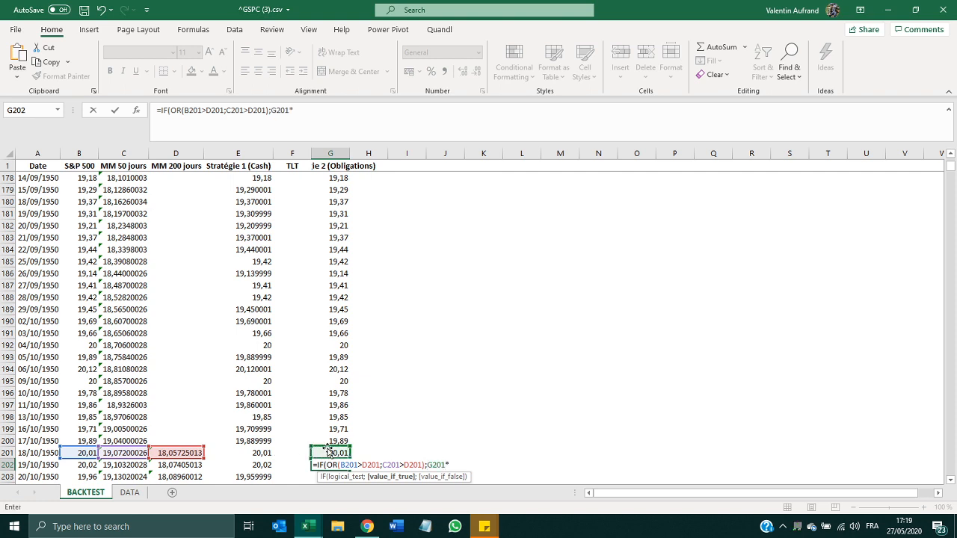
click(63, 466)
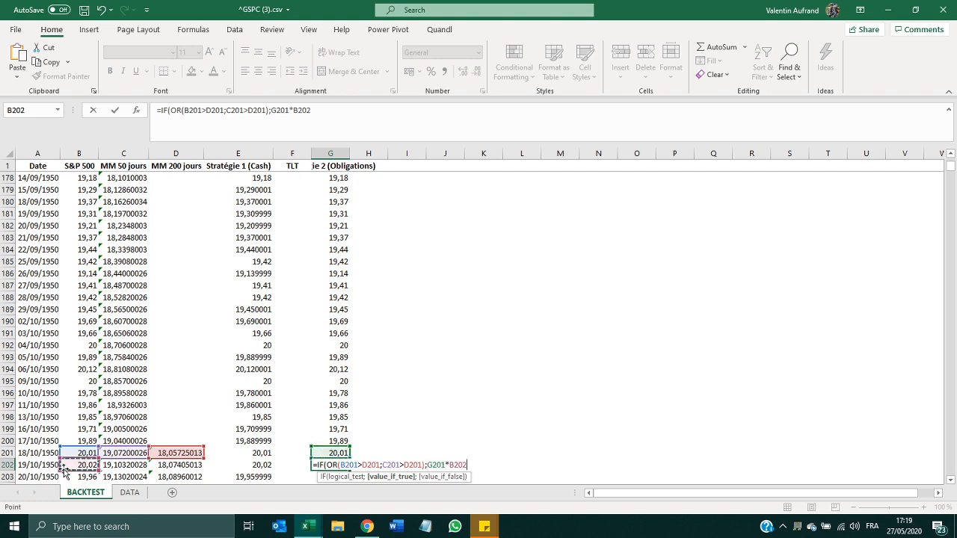
text(/)
click(68, 452)
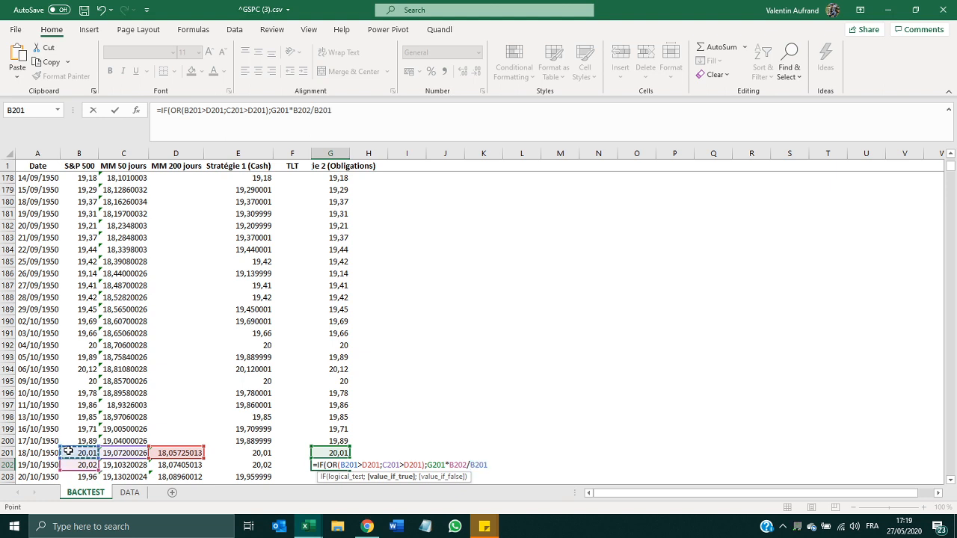
text(;)
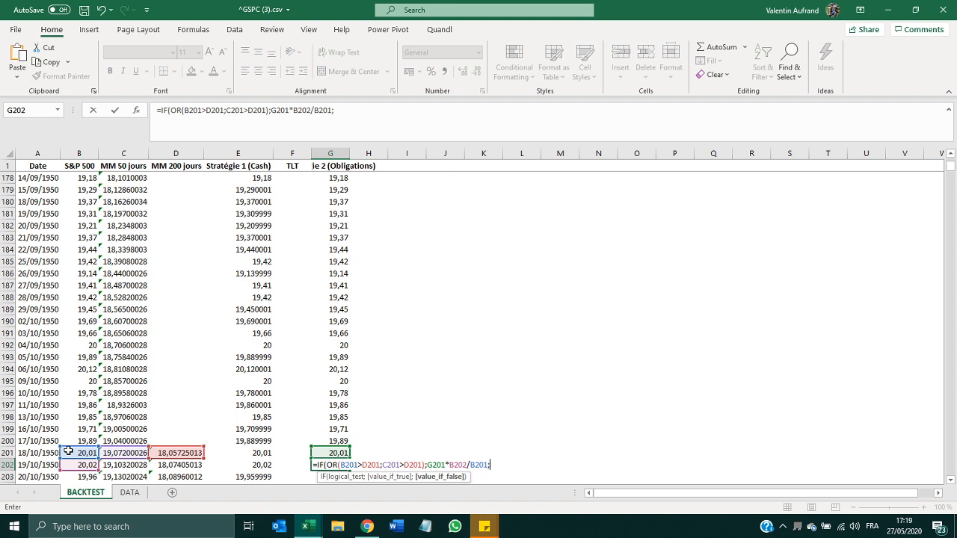
- Nest a second IF as the value-if-false in G202, testing F201="" and returning G201 when true
text(IF()
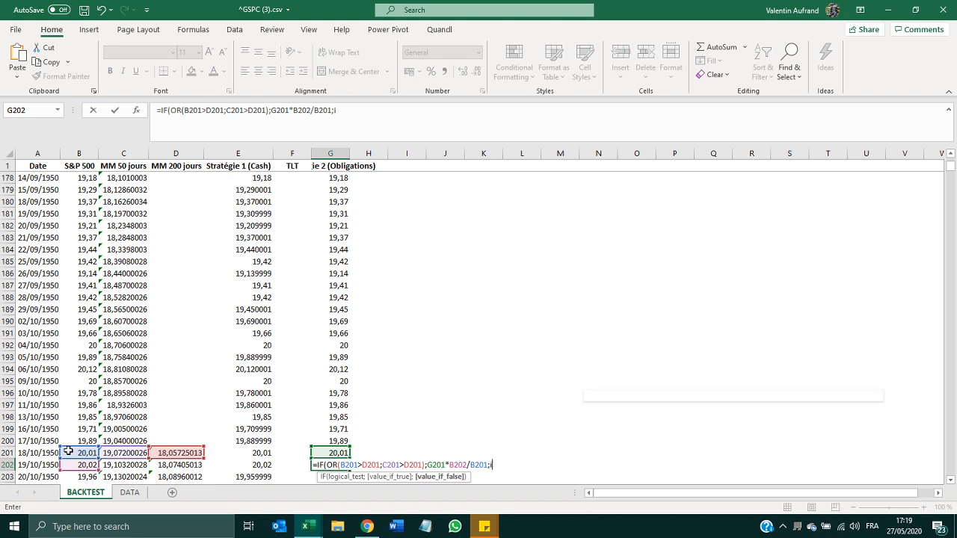
click(285, 451)
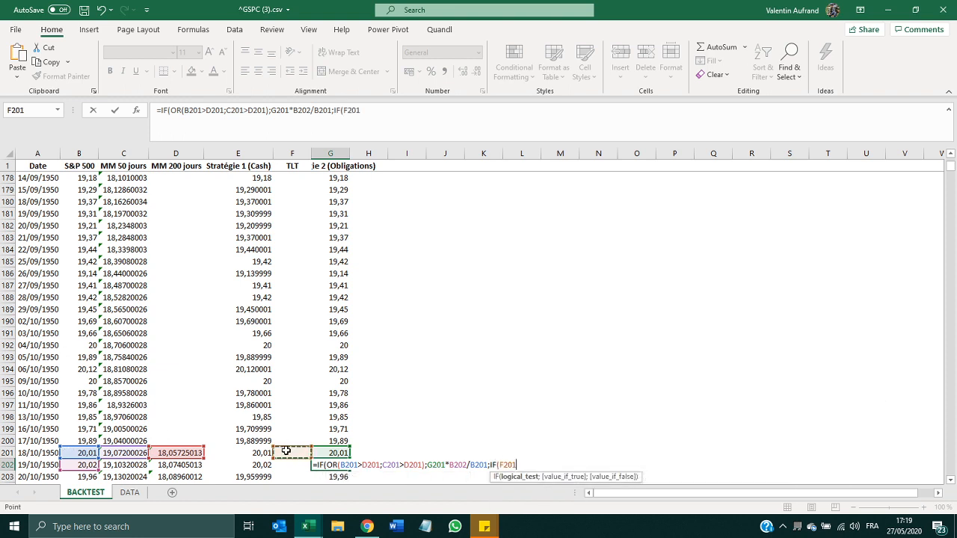
text(="";"")
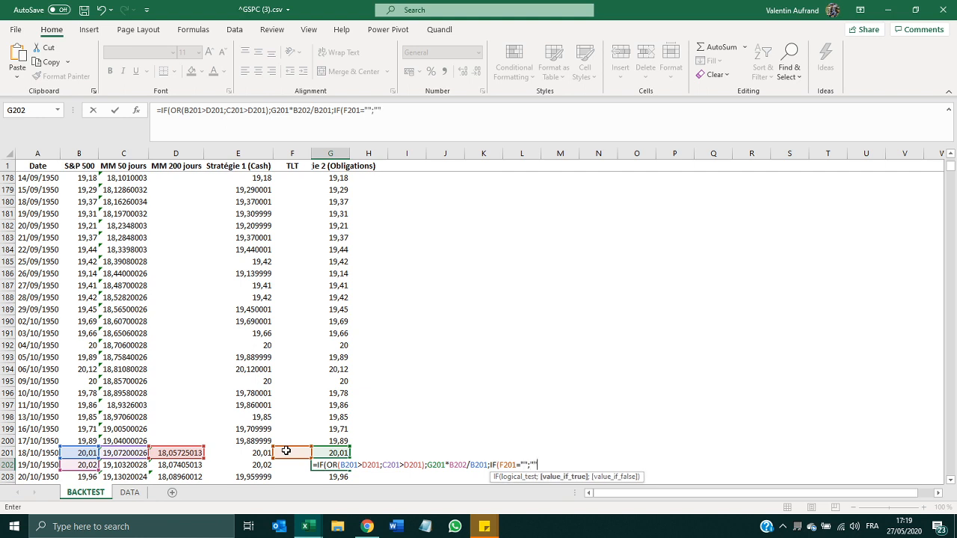
click(326, 452)
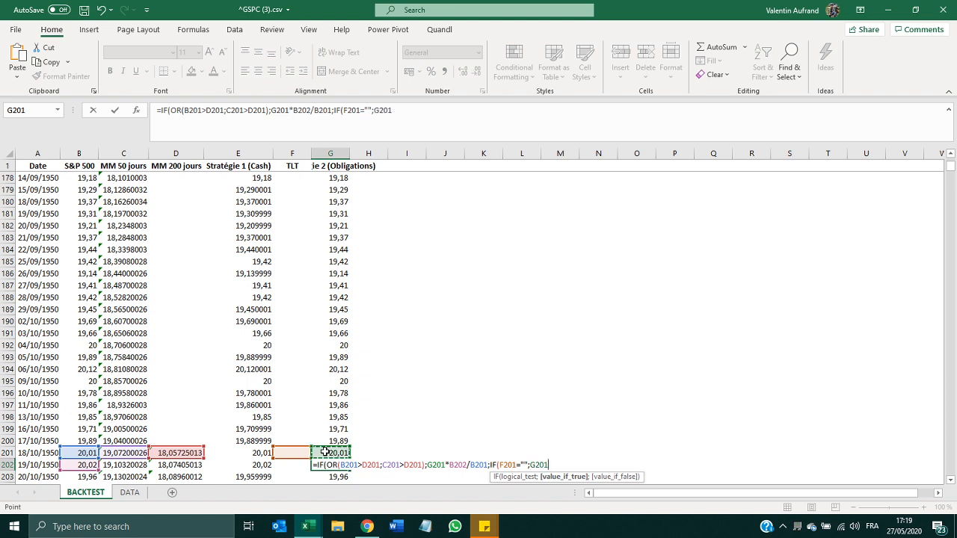
text(;)
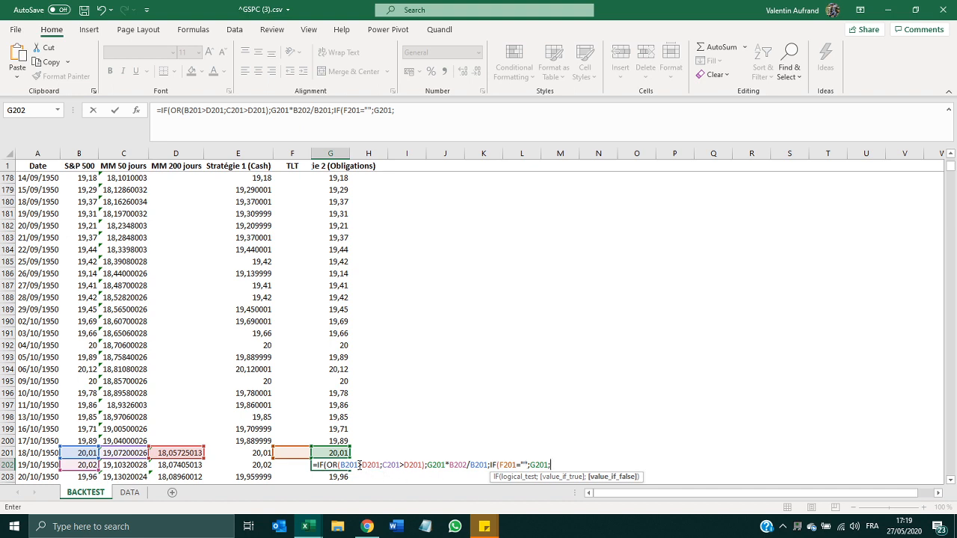
- Set the nested IF's value-if-false to G201*F202/F201, close both functions and commit the G202 formula
click(336, 453)
text(*)
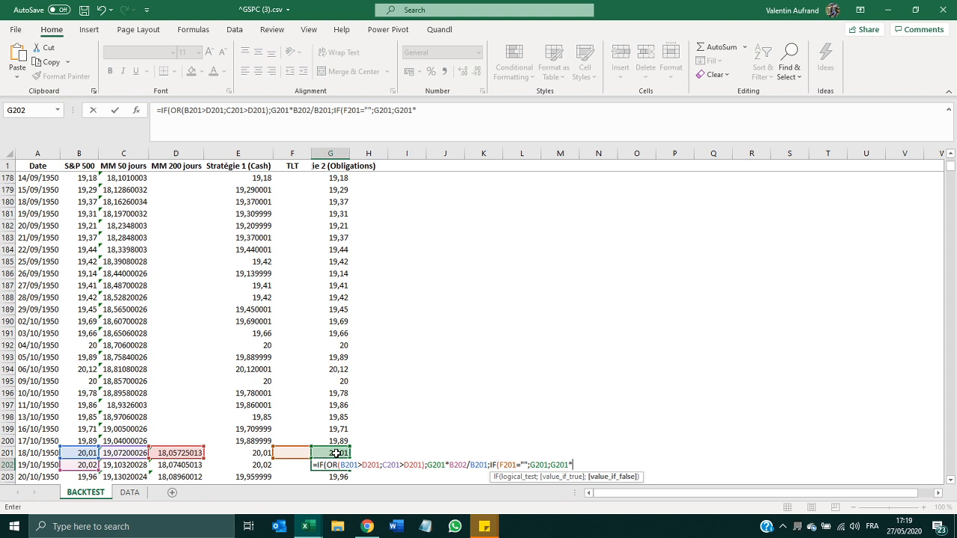
click(285, 468)
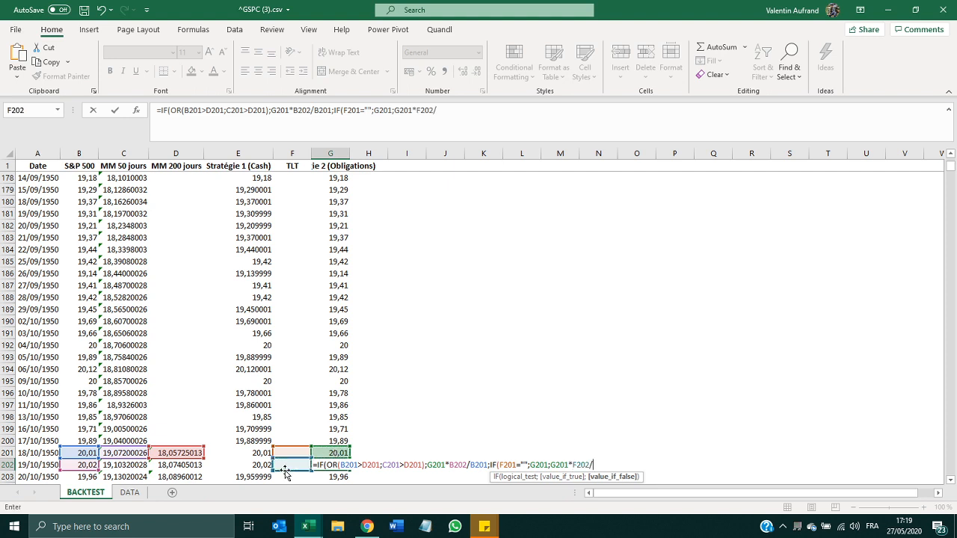
text(/)
click(281, 453)
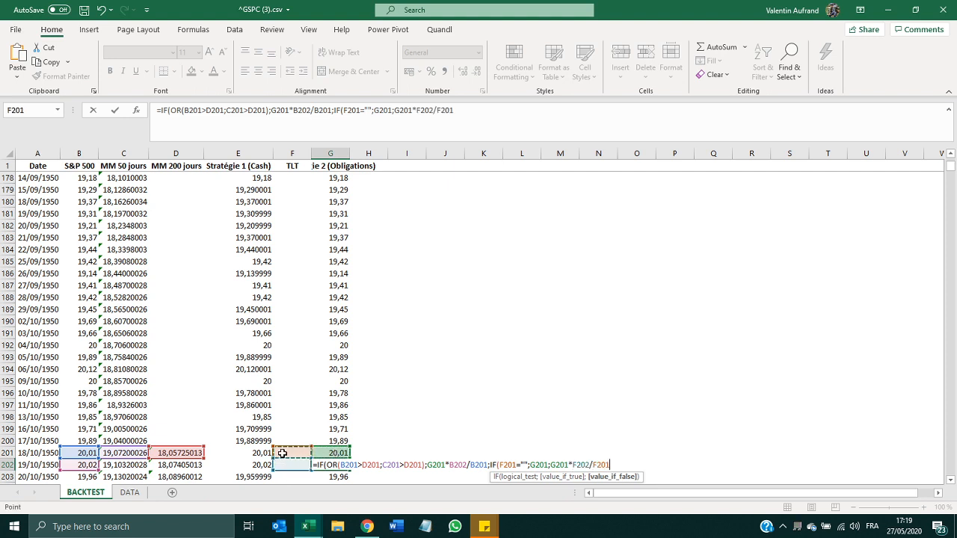
text())
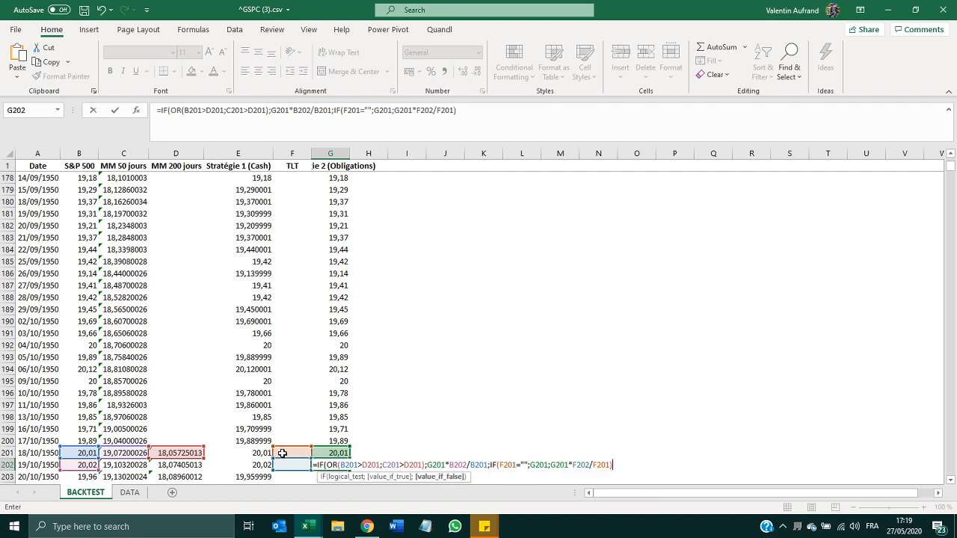
text())
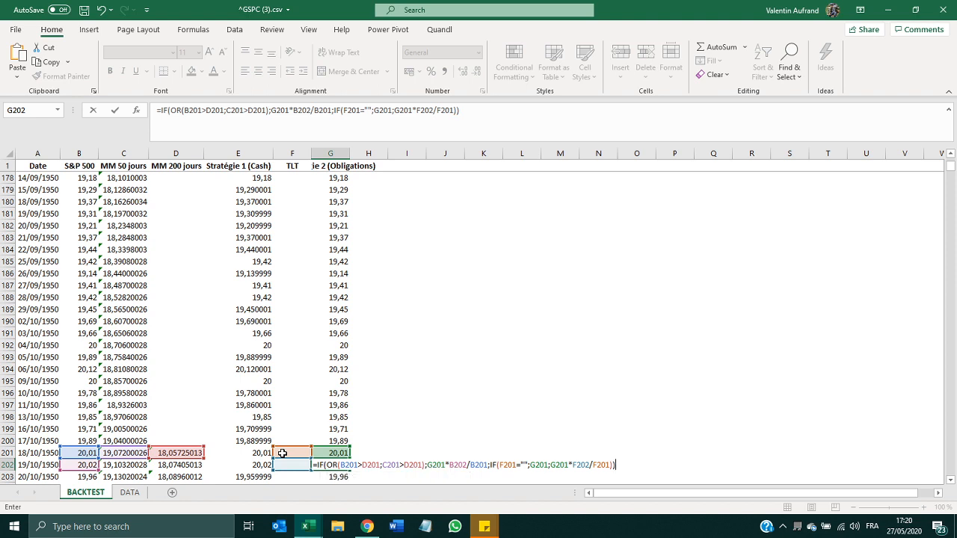
key(Return)
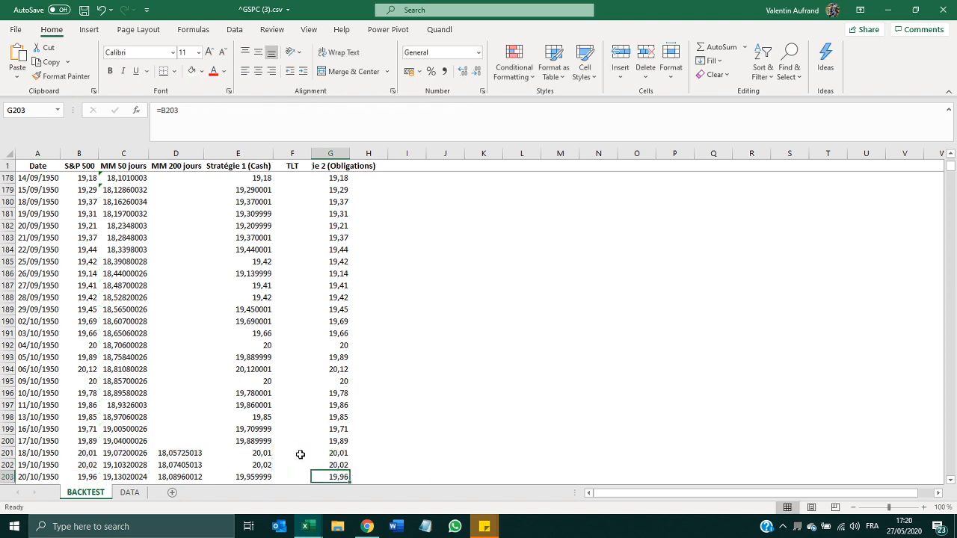
- Fill the G202 formula down the Stratégie 2 (Obligations) column to the last data row
click(330, 465)
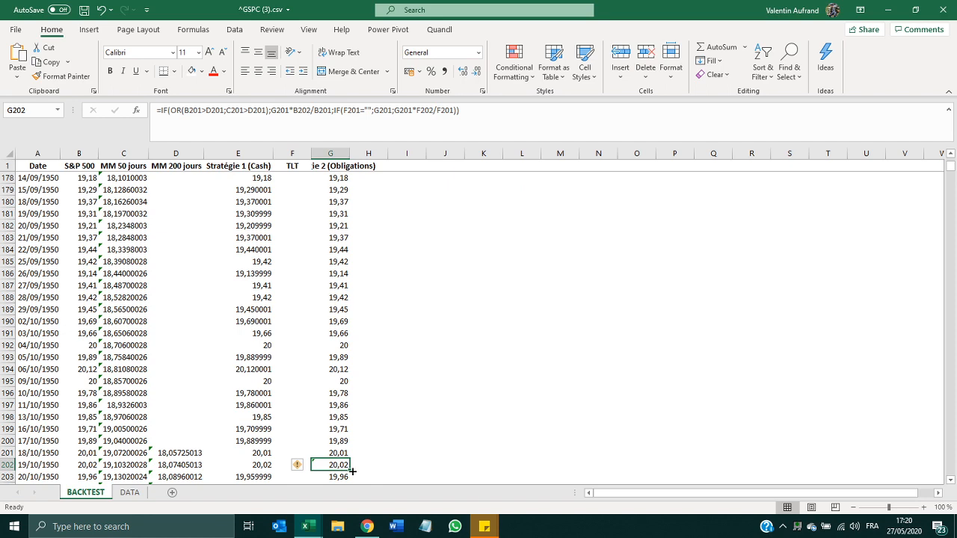
drag(352, 471, 350, 479)
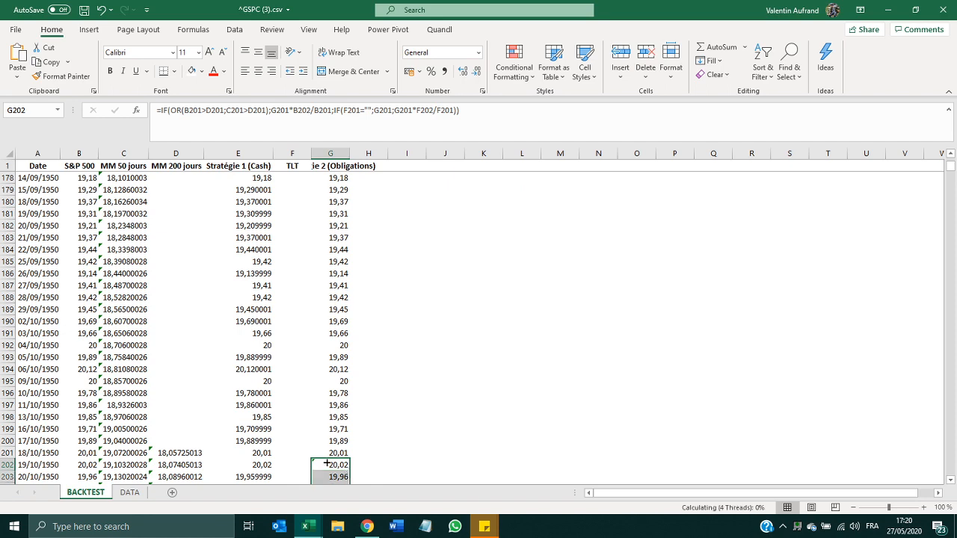
click(326, 463)
key(ctrl+Down)
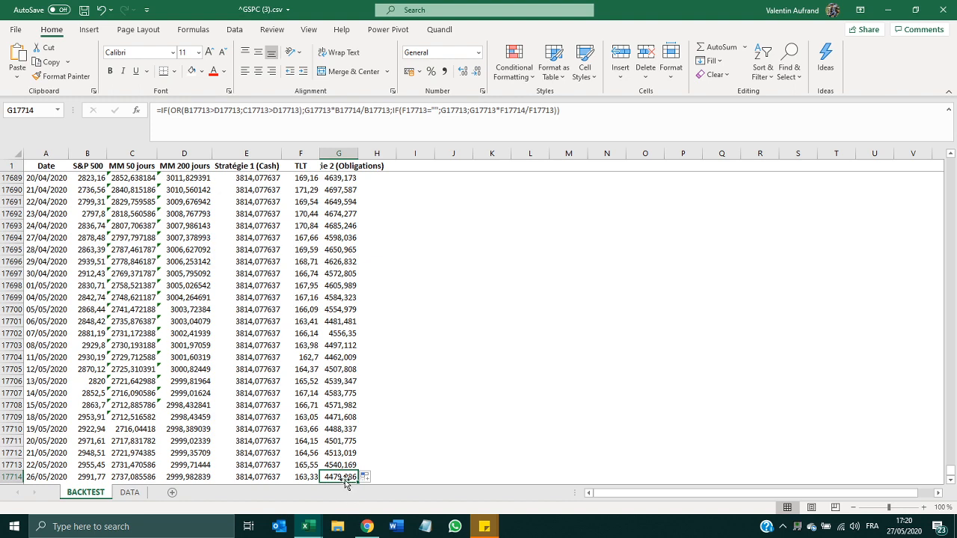
- Compare the final values of the S&P 500, Strategy 1 and Strategy 2 in the last data row
scroll(344, 477, down, 1)
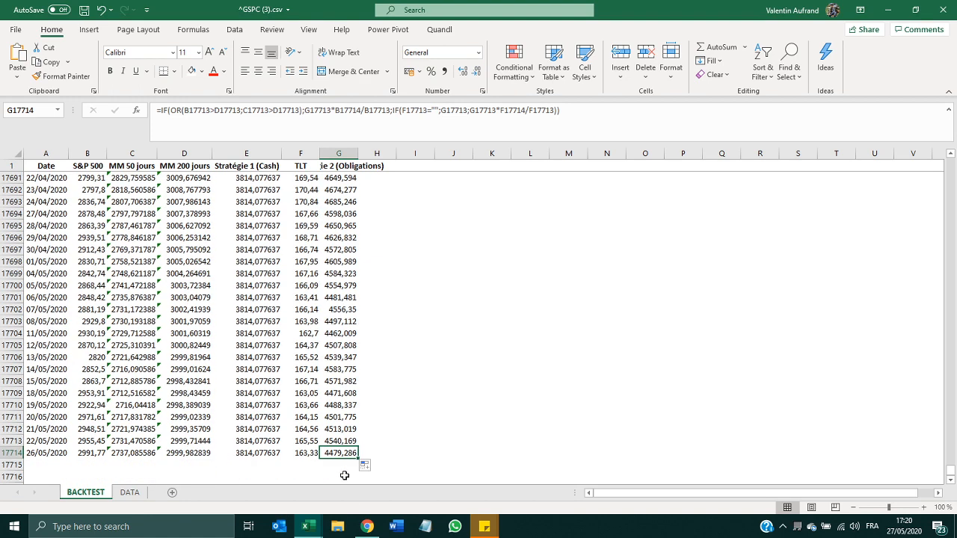
click(268, 454)
click(102, 444)
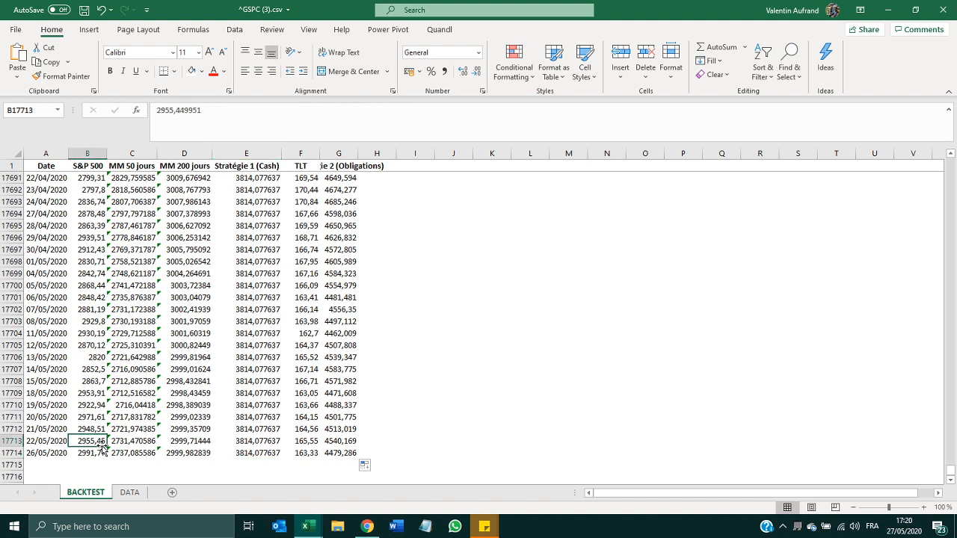
click(342, 452)
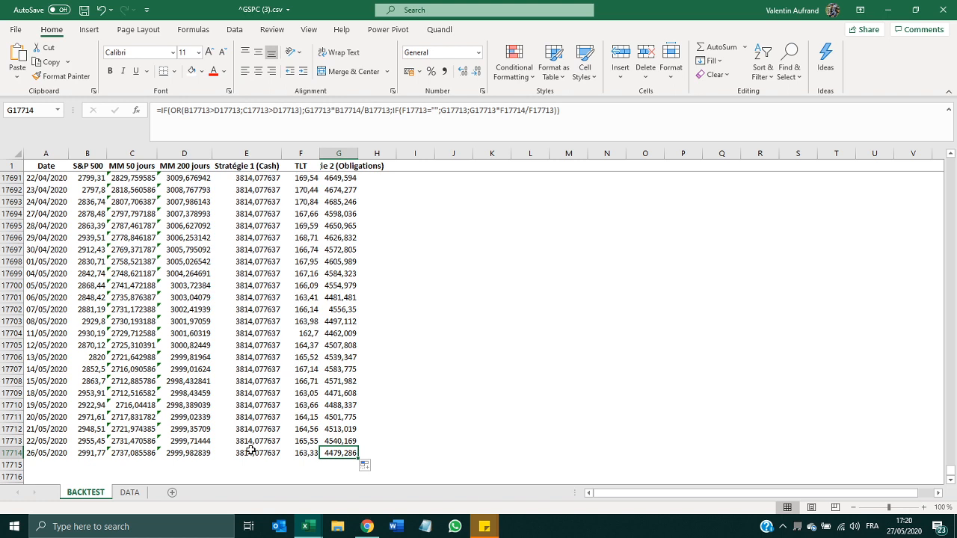
- Review the Strategy 2 values backwards from May 2020 to the start of the TLT data in July 2002
key(Page_Up)
key(Page_Up)
key(Page_Up)
key(Page_Up)
key(Page_Up)
key(Page_Up)
key(Page_Up)
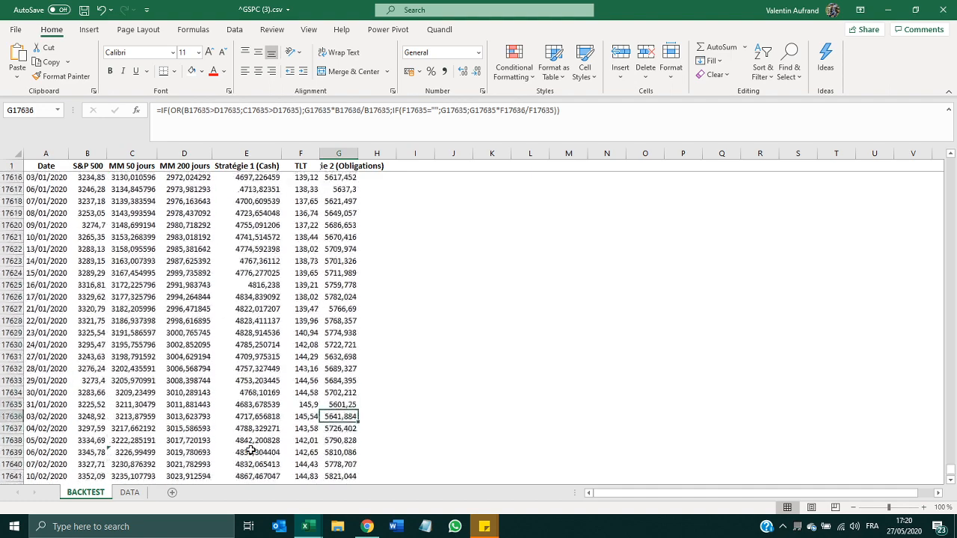
key(Page_Up)
key(Page_Up)
key(Page_Up)
key(Page_Up)
key(Page_Up)
key(Page_Up)
key(Page_Up)
key(Page_Up)
key(Page_Up)
key(Page_Up)
key(Page_Up)
key(Page_Up)
key(Page_Up)
key(Page_Up)
key(Page_Up)
key(Page_Up)
key(Page_Up)
key(Page_Up)
key(Page_Up)
key(Page_Up)
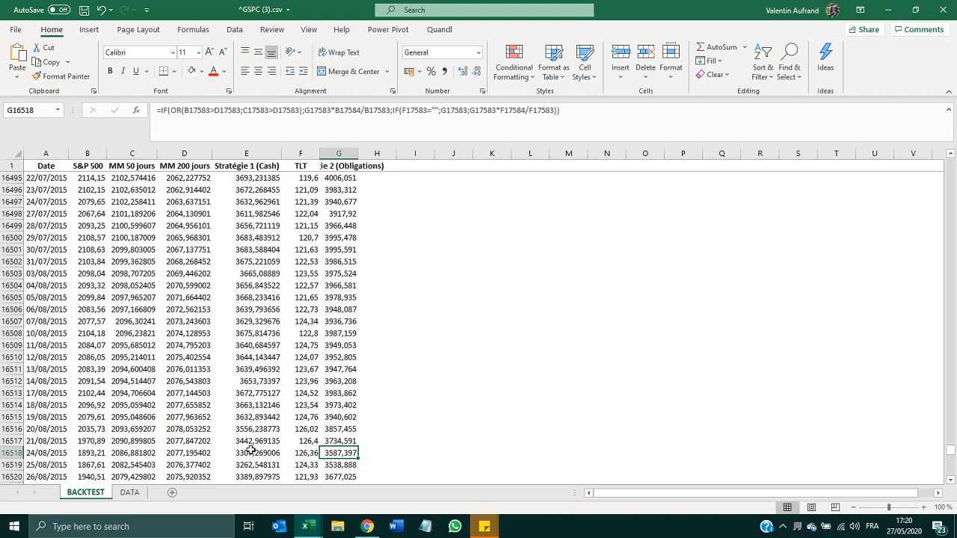
key(Page_Up)
key(Page_Up)
key(Page_Up)
key(Page_Up)
key(Page_Up)
key(Page_Up)
key(Page_Up)
key(Page_Up)
key(Page_Up)
key(Page_Up)
key(Page_Up)
key(Page_Up)
key(Page_Up)
key(Page_Up)
key(Page_Up)
key(Page_Up)
key(Page_Up)
key(Page_Up)
key(Page_Up)
key(Page_Up)
key(Page_Up)
key(Page_Up)
key(Page_Up)
key(Page_Up)
key(Page_Up)
key(Page_Up)
key(Page_Up)
key(Page_Up)
key(Page_Up)
key(Page_Up)
key(Page_Up)
key(Page_Up)
key(Page_Up)
key(Page_Up)
key(Page_Up)
key(Page_Up)
key(Page_Up)
key(Page_Up)
key(Page_Up)
key(Page_Up)
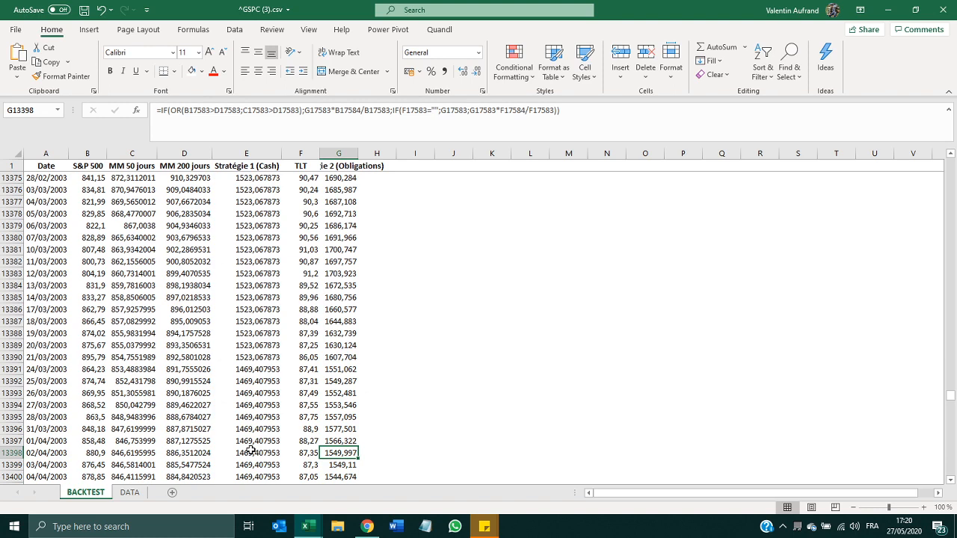
key(Page_Up)
key(Page_Up)
key(Page_Up)
key(Page_Up)
key(Page_Up)
key(Page_Up)
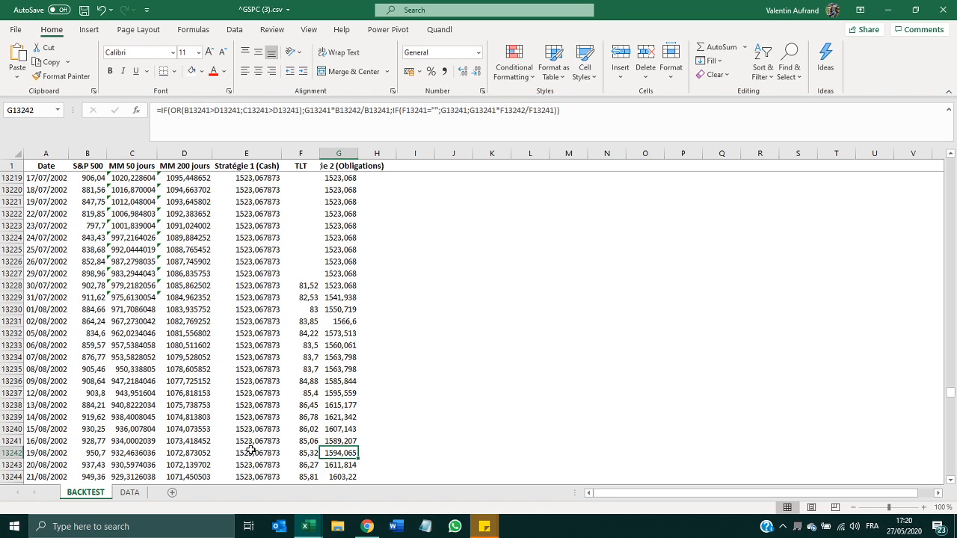
- Autofit column G's width and compare Strategy 1 and Strategy 2 values before and after the first TLT price on 30/07/2002
double_click(358, 154)
click(261, 274)
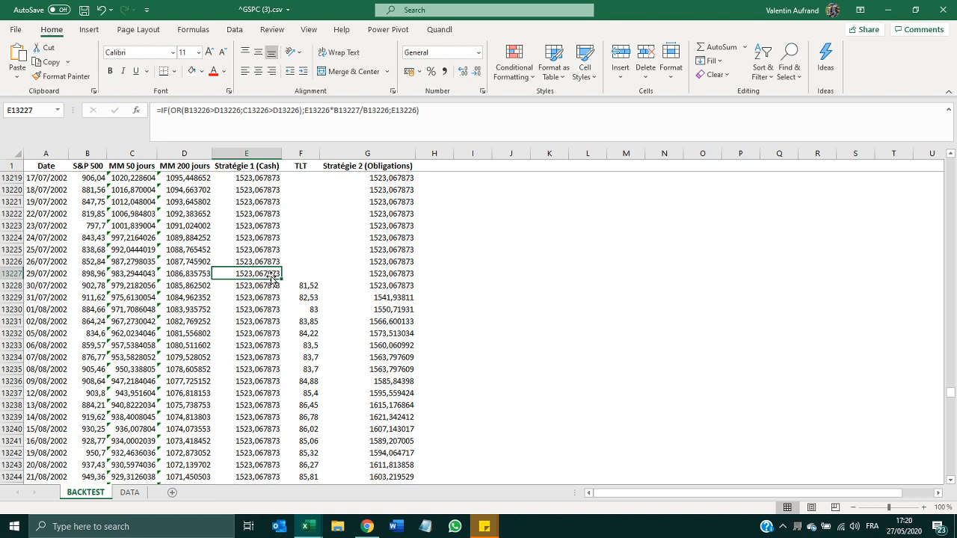
click(374, 272)
drag(374, 271, 376, 212)
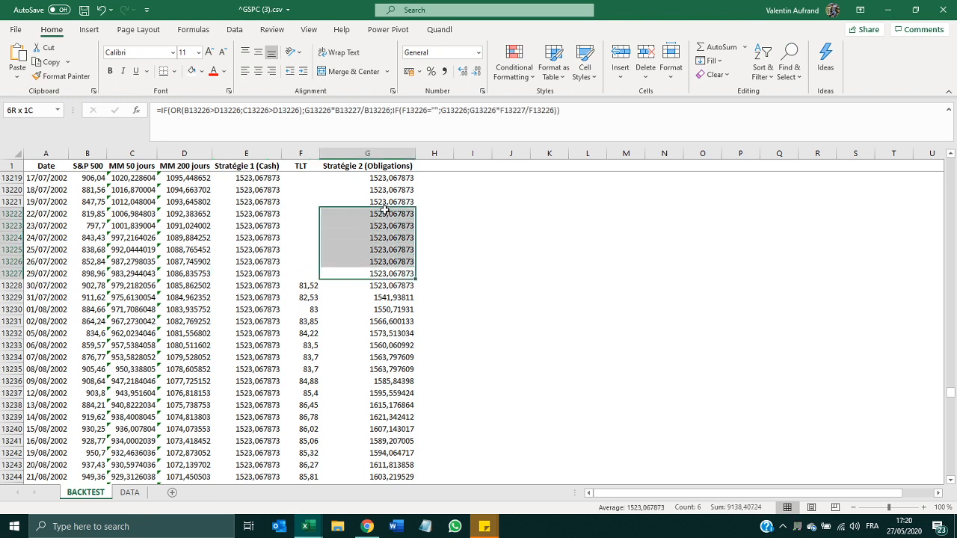
drag(278, 214, 287, 275)
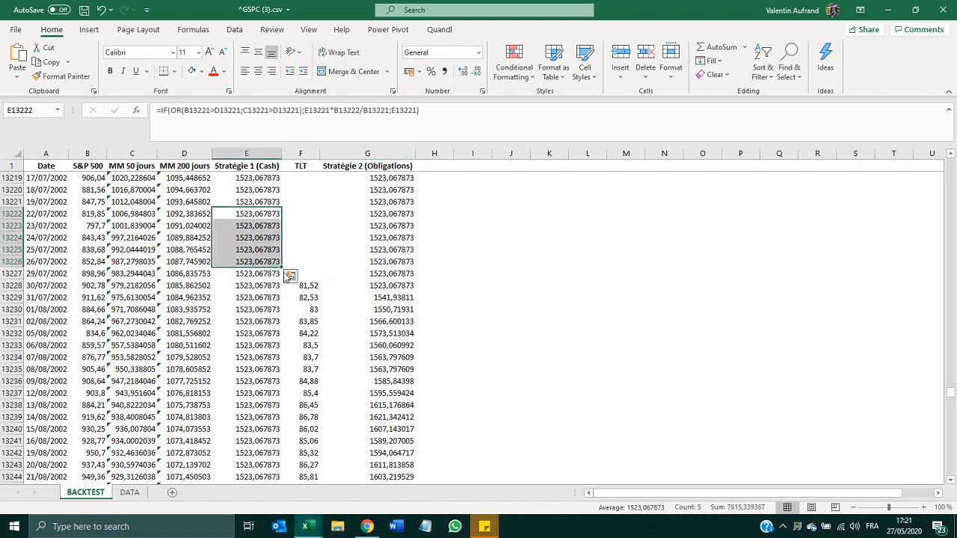
click(306, 284)
drag(381, 297, 387, 384)
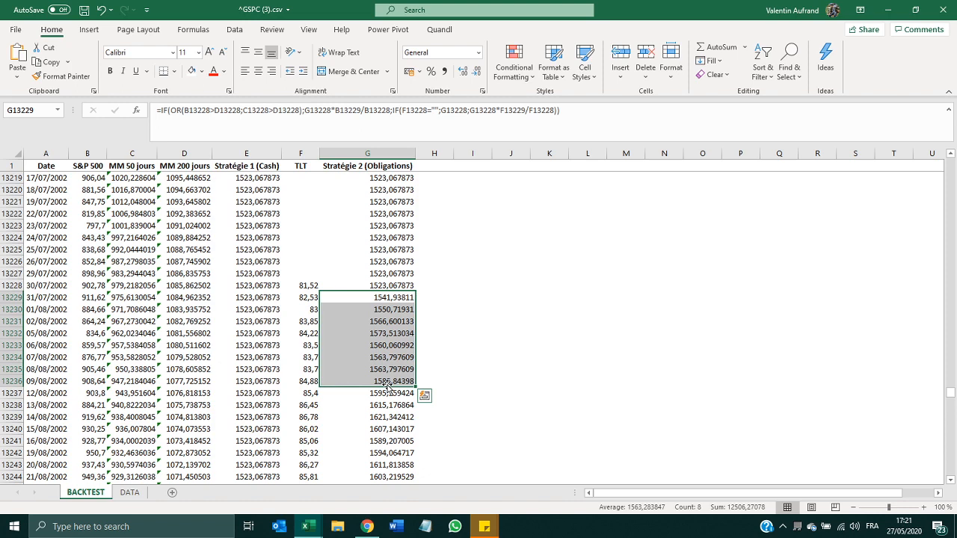
- Start adding a data series to the strategy chart, taking its name from the Stratégie 2 (Obligations) header in G1
key(ctrl+Up)
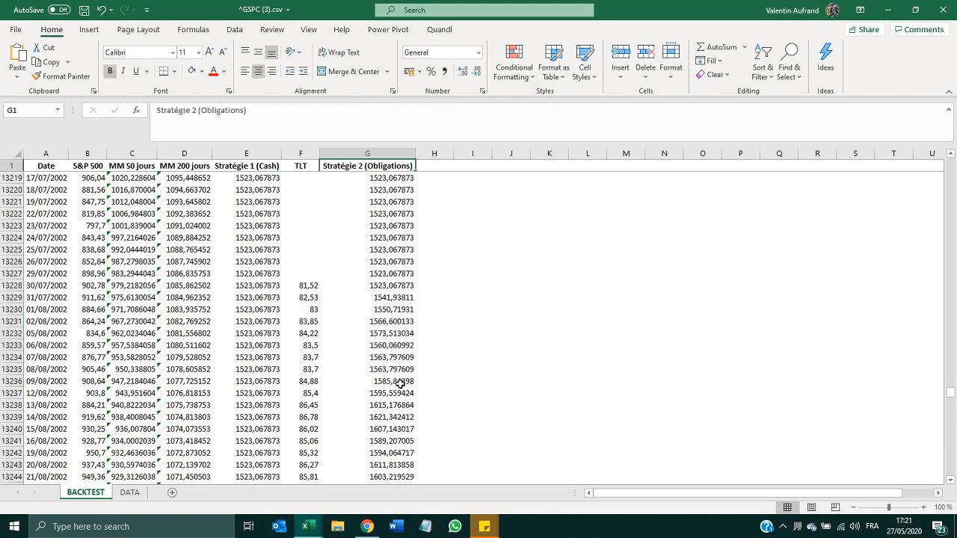
key(Right)
key(Right)
key(Down)
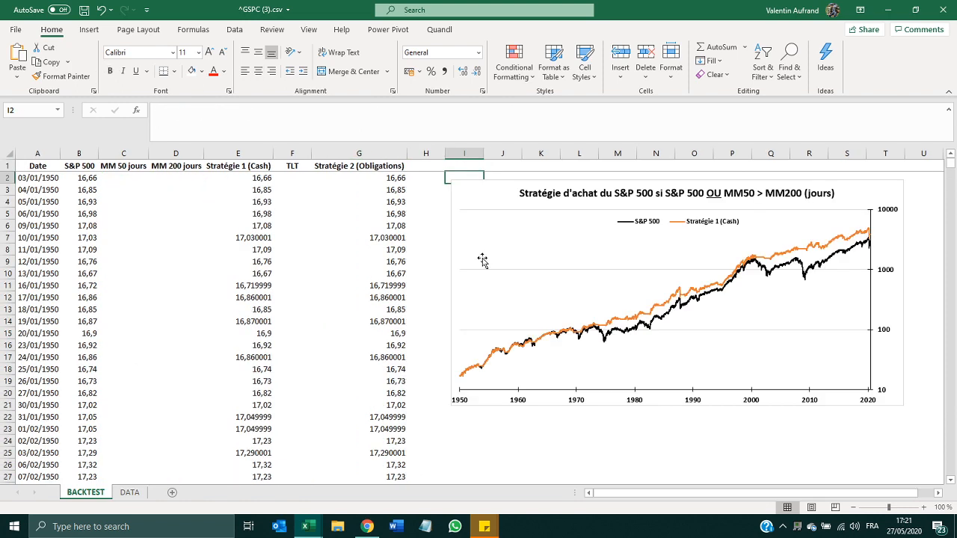
click(481, 191)
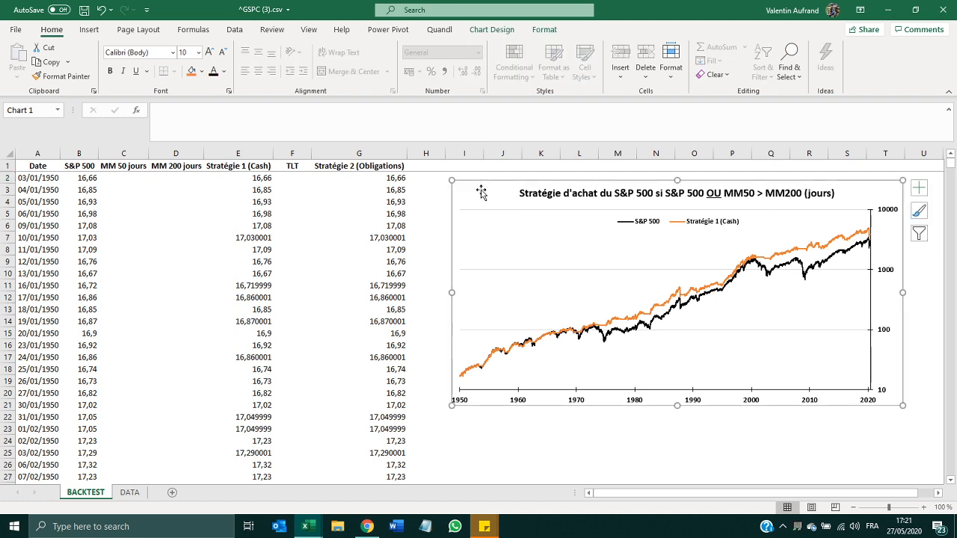
click(490, 30)
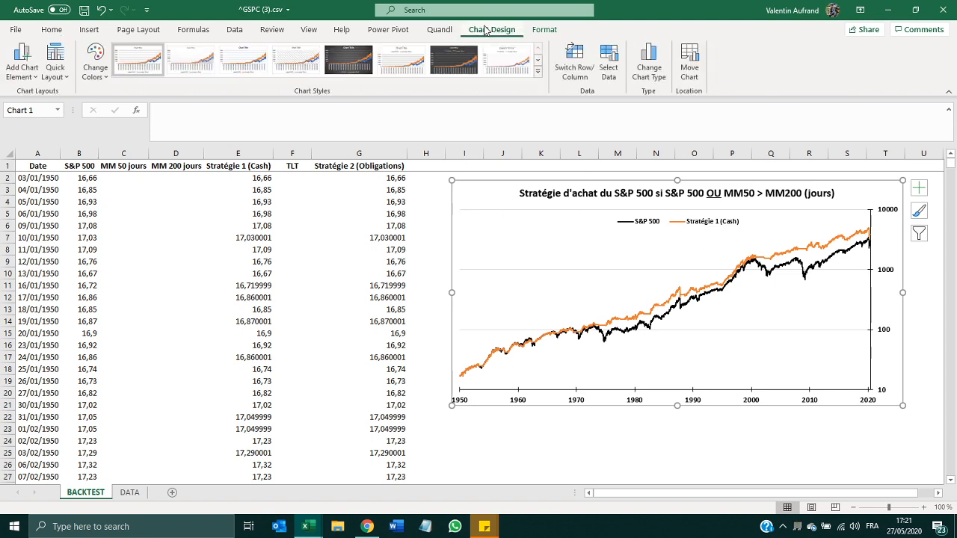
click(608, 59)
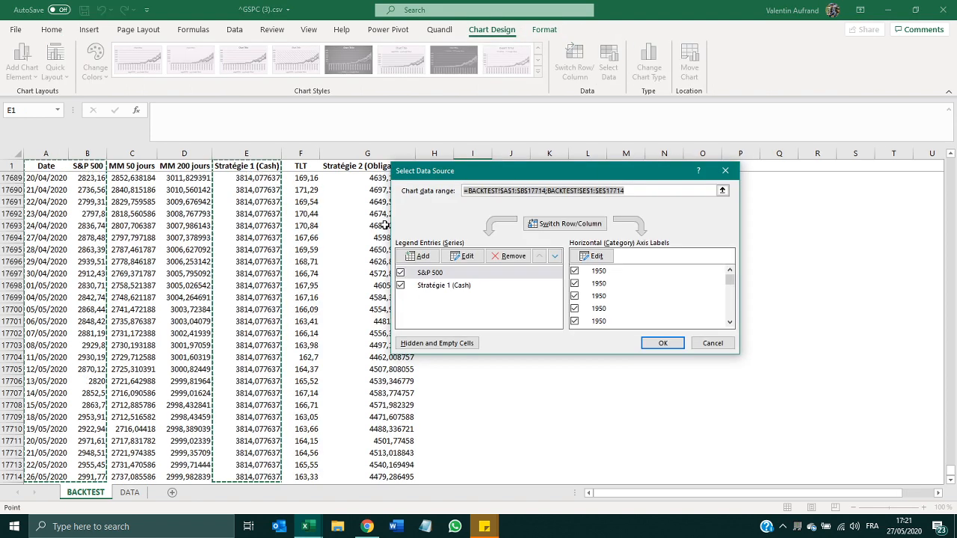
click(424, 258)
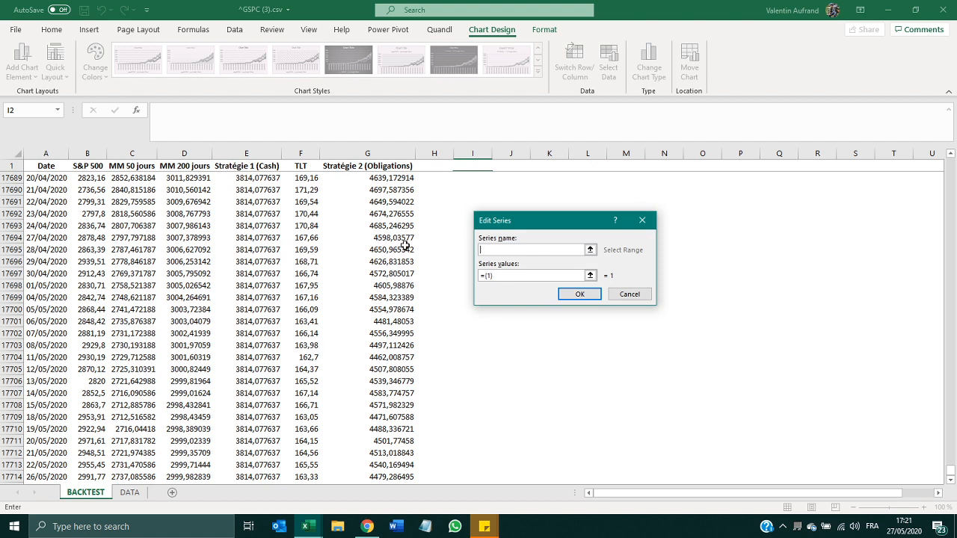
click(370, 166)
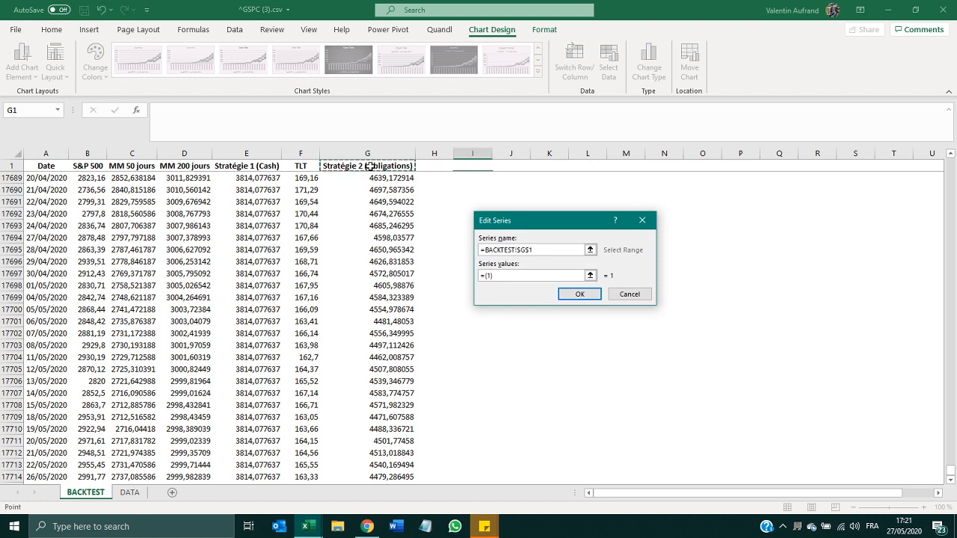
- Set the new Stratégie 2 (Obligations) series values to BACKTEST!$G$17689:$G$17714 and apply the chart's data changes
click(590, 275)
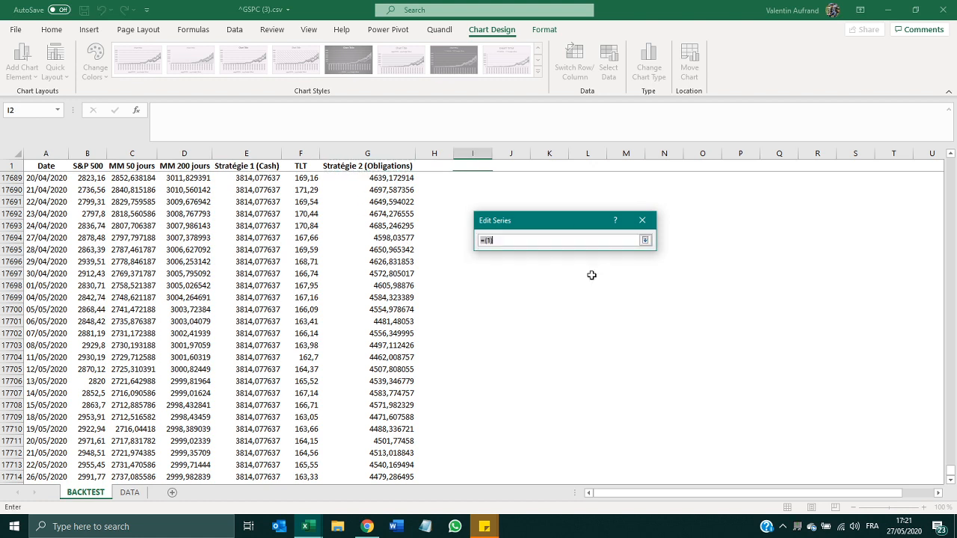
click(394, 179)
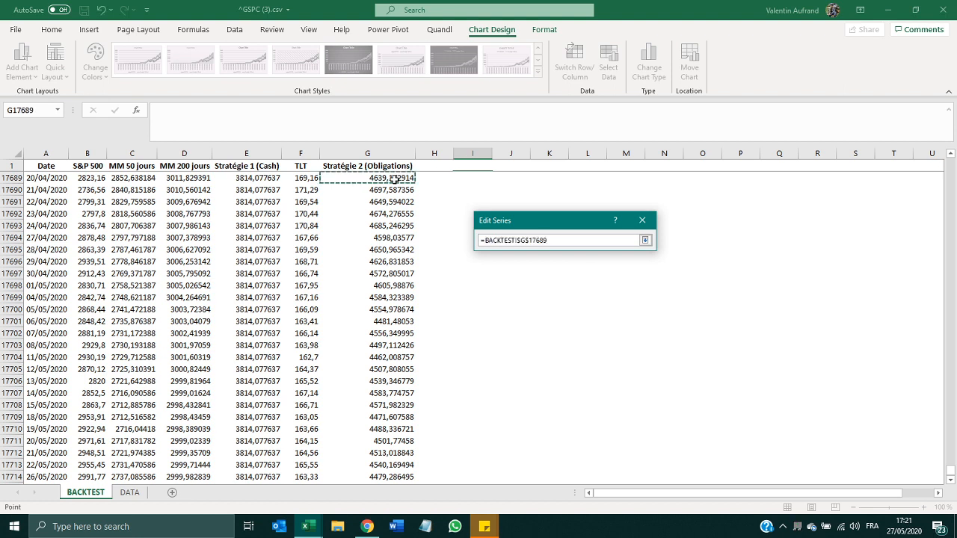
key(ctrl+shift+Down)
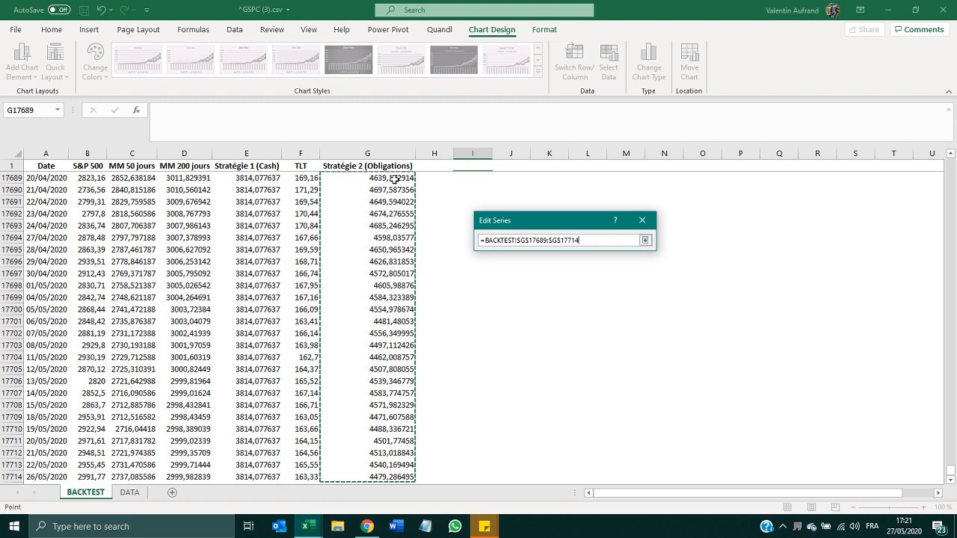
key(Return)
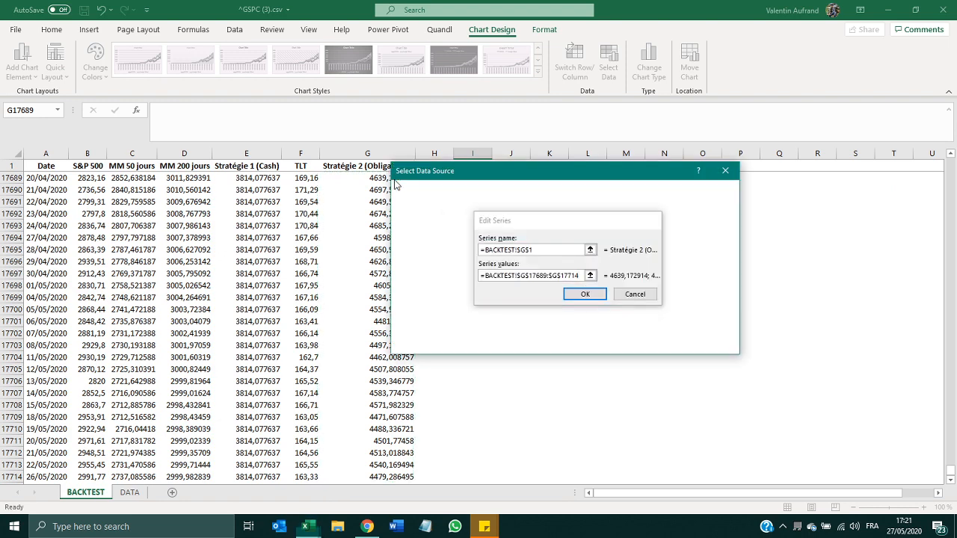
key(Return)
click(668, 342)
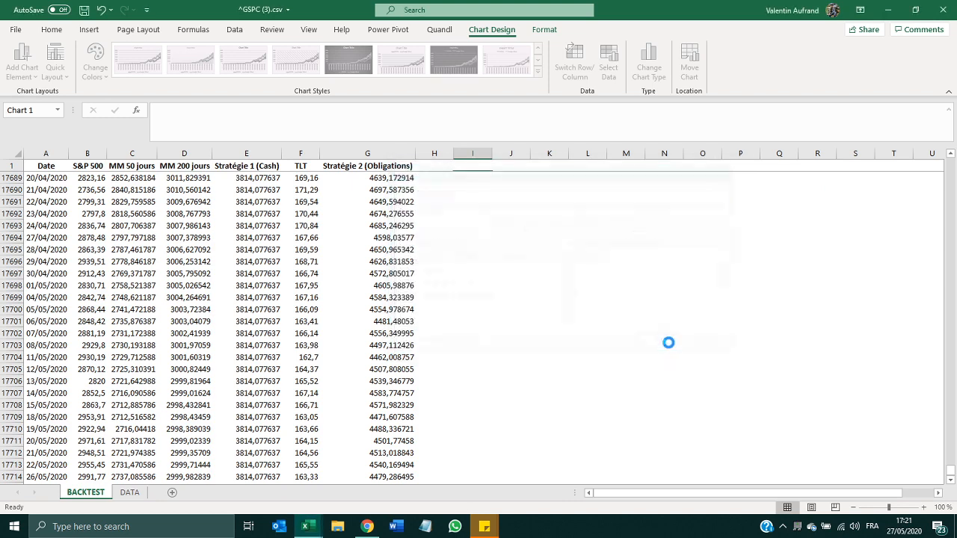
click(544, 292)
key(ctrl+Up)
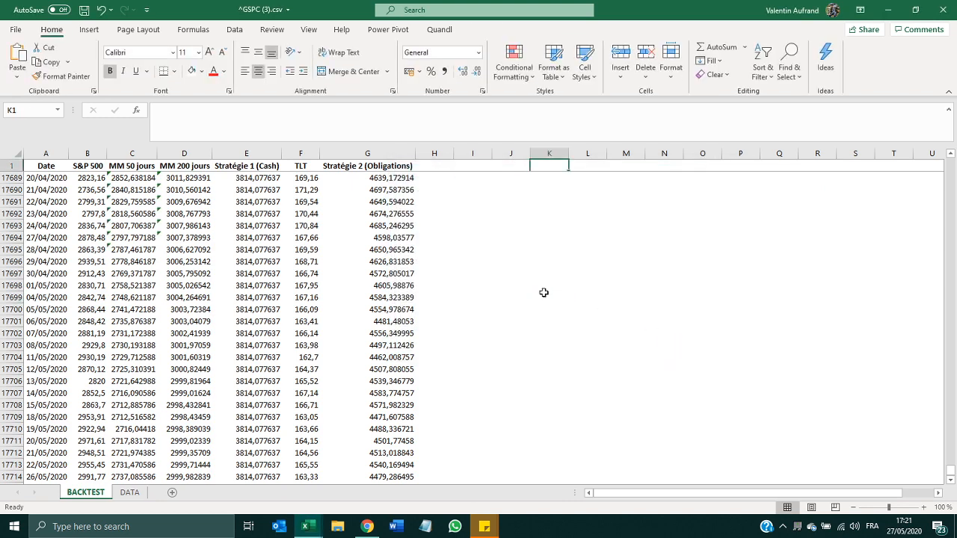
key(Down)
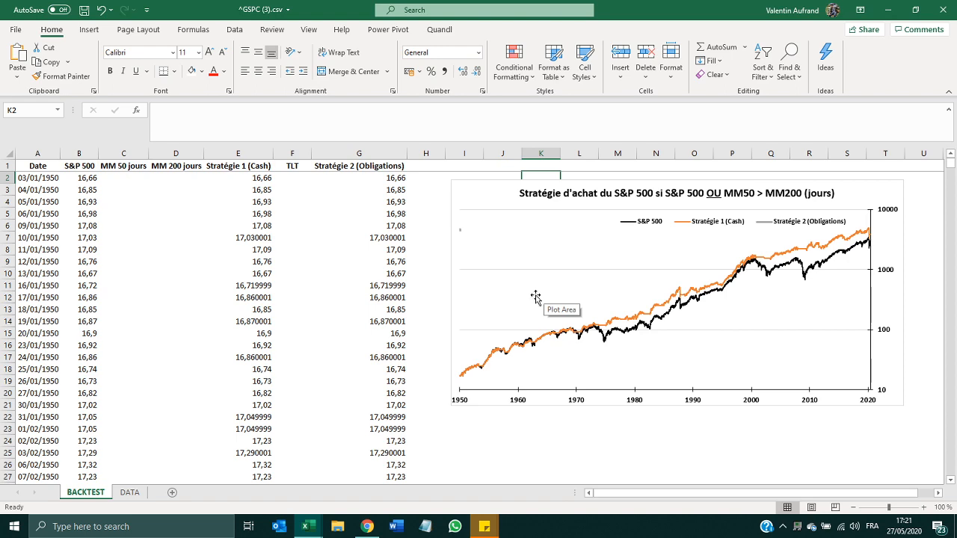
- Compare the chart series' horizontal axis labels and set those of Stratégie 2 (Obligations) to the dates in BACKTEST!$A$2:$A$17714
click(479, 203)
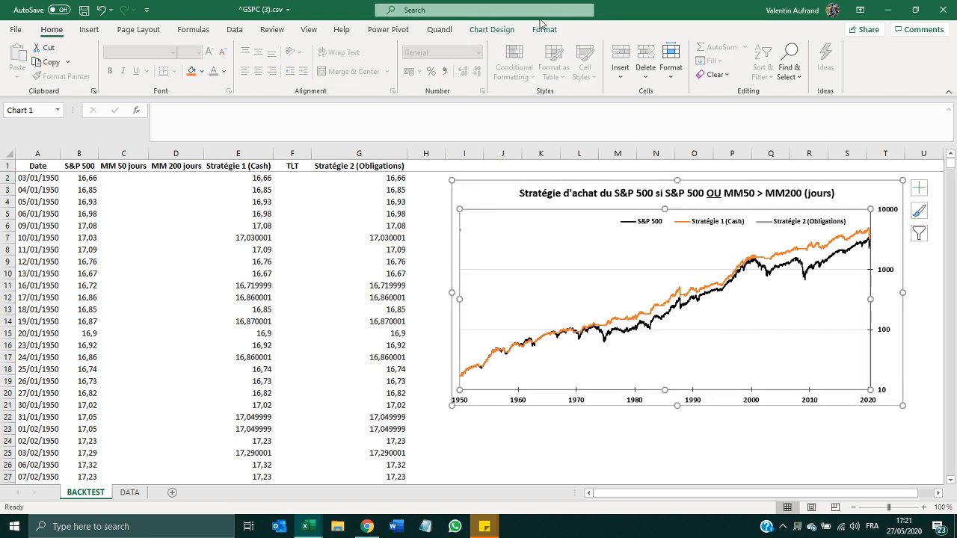
click(499, 30)
click(608, 63)
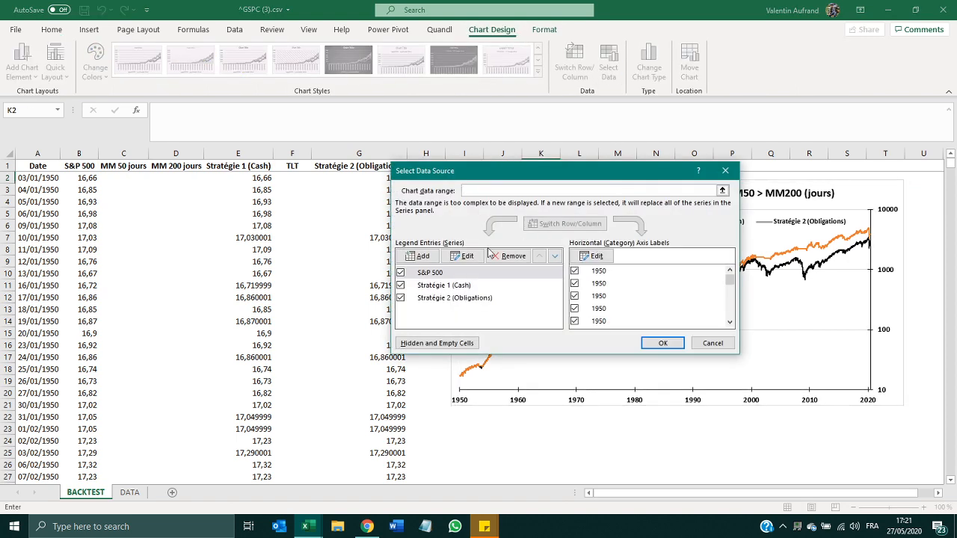
click(472, 299)
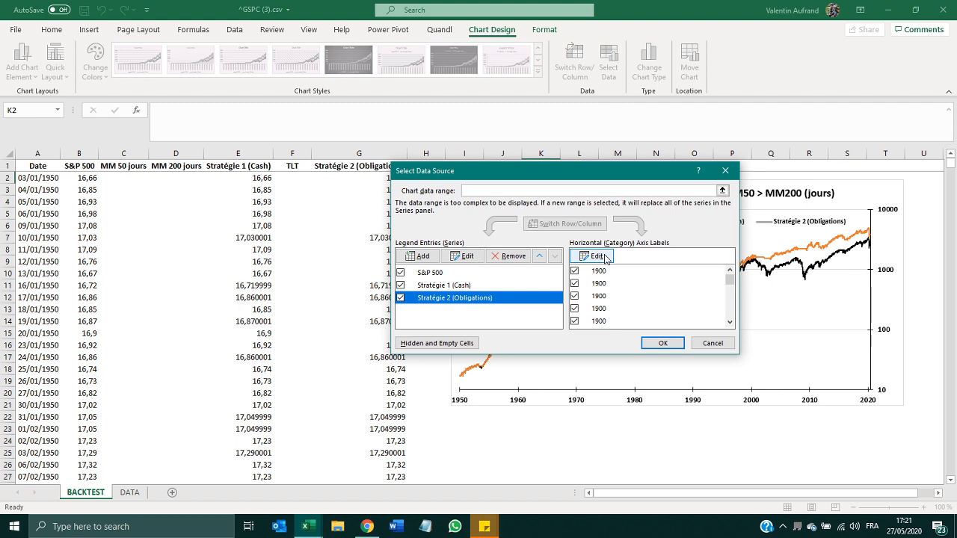
click(491, 277)
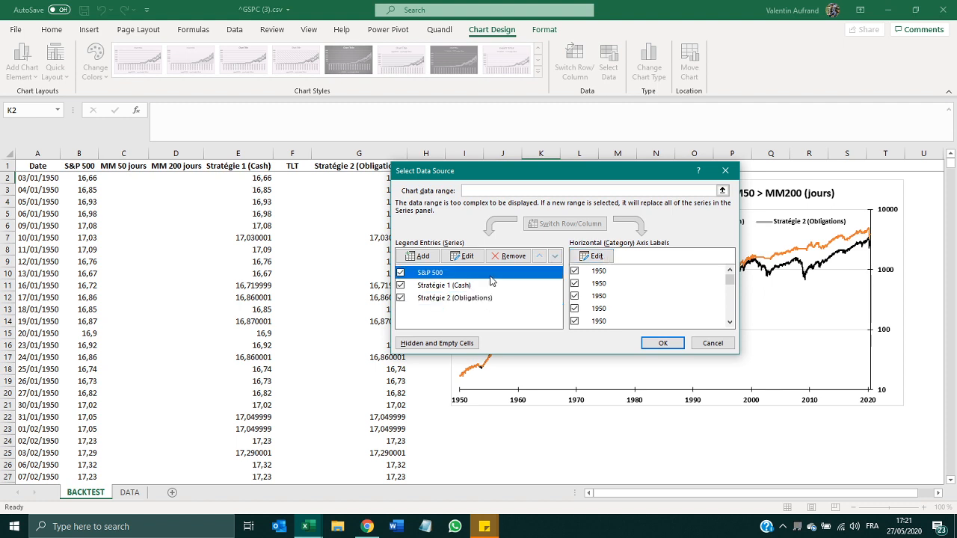
click(474, 285)
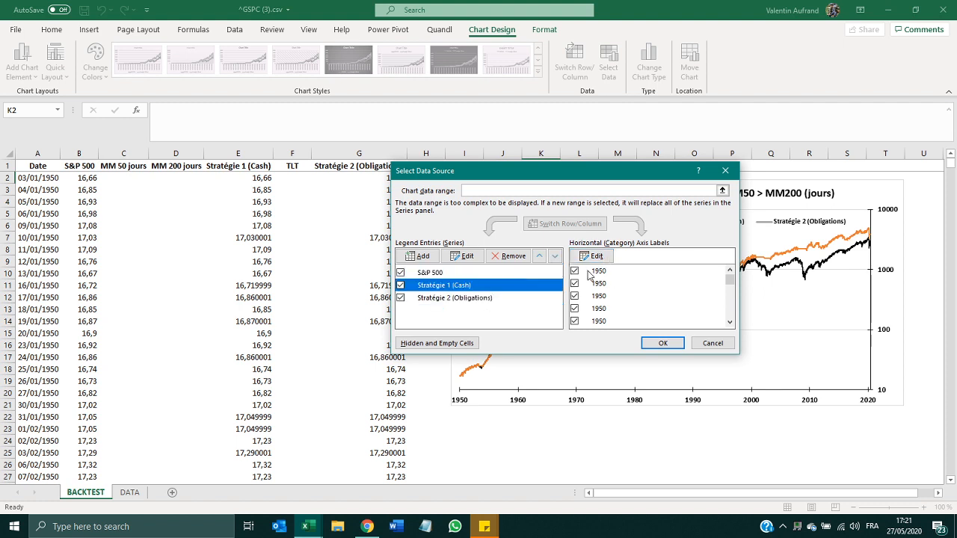
click(479, 298)
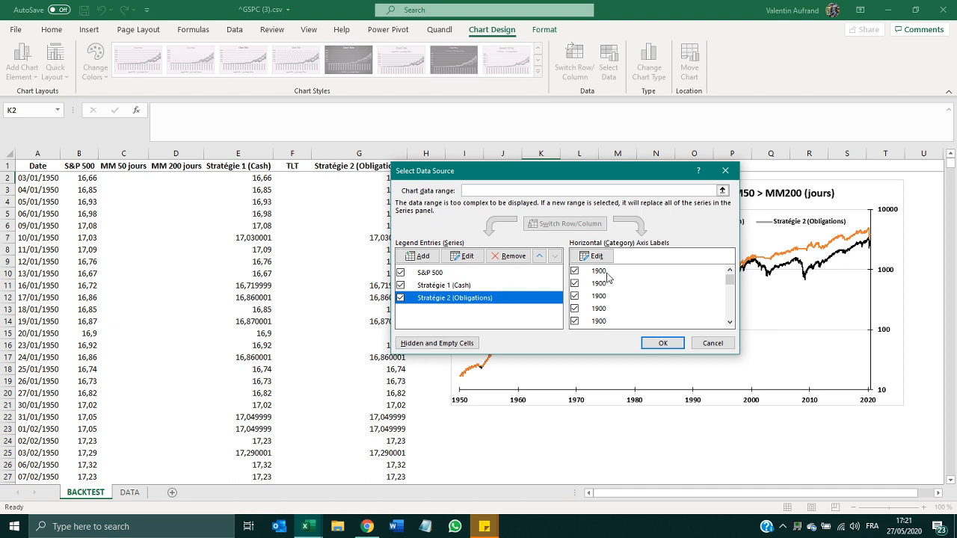
click(596, 256)
click(47, 176)
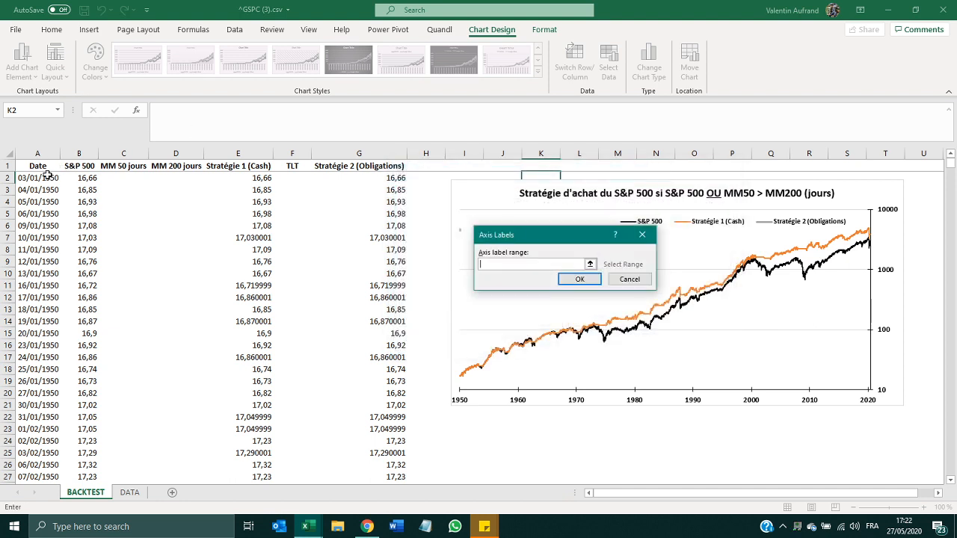
key(ctrl+shift+Down)
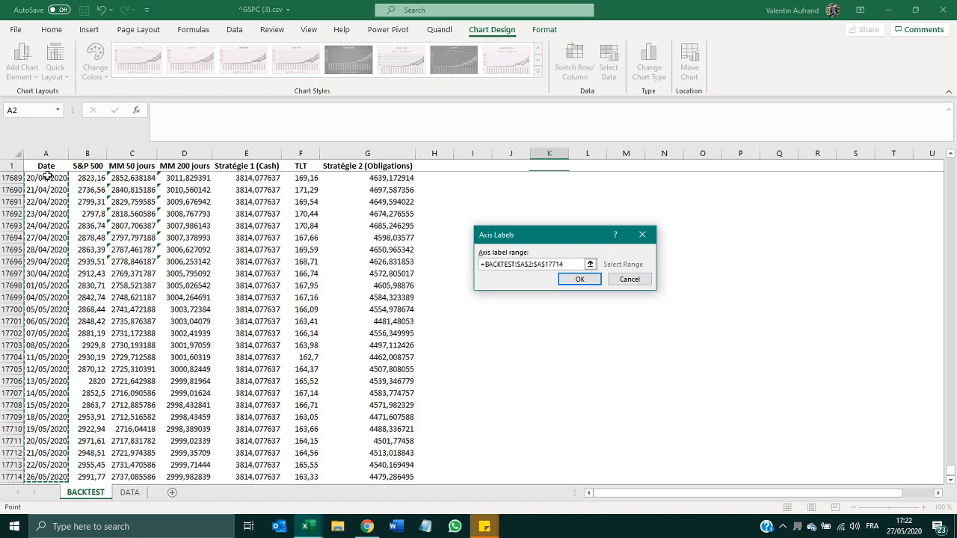
key(Return)
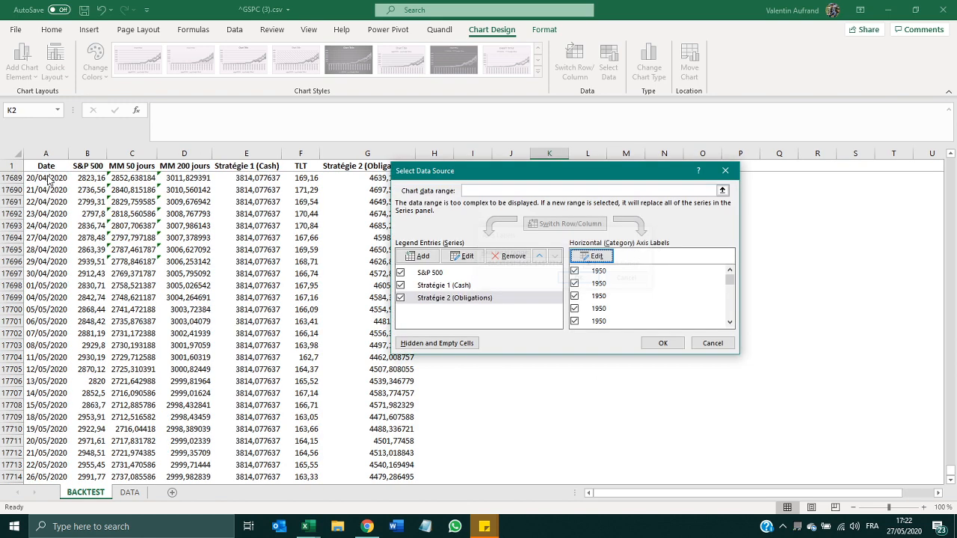
click(663, 343)
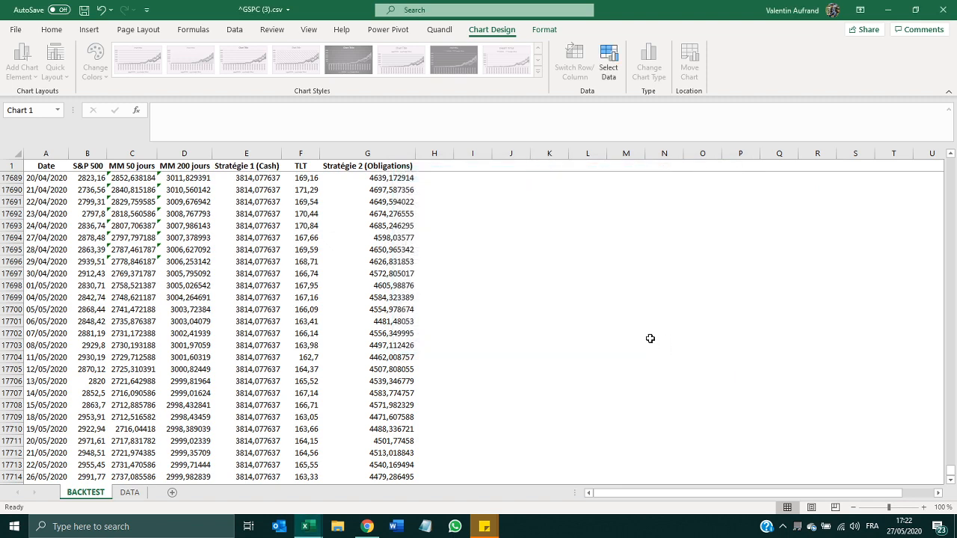
click(451, 272)
key(ctrl+Up)
key(Down)
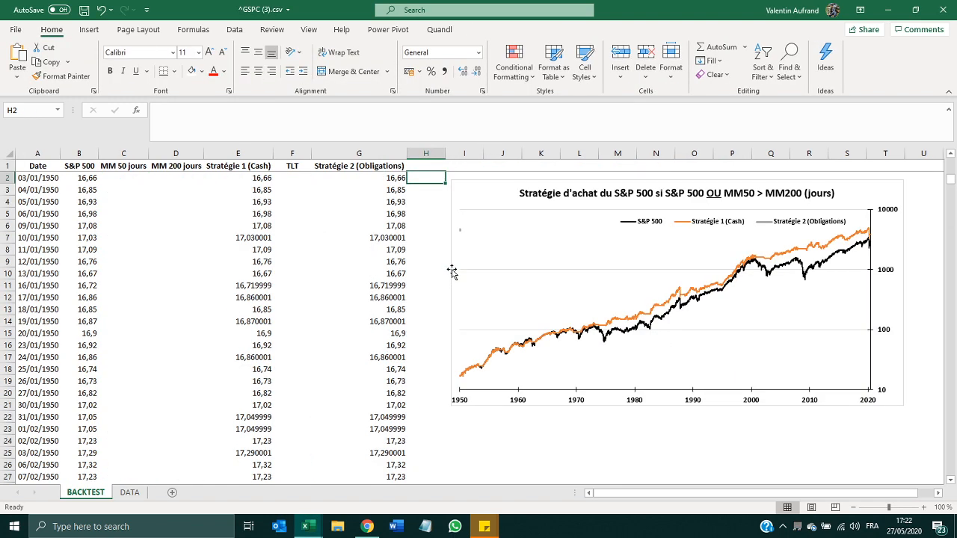
- Open the Stratégie 2 (Obligations) chart series for editing and clear its series values reference
click(551, 210)
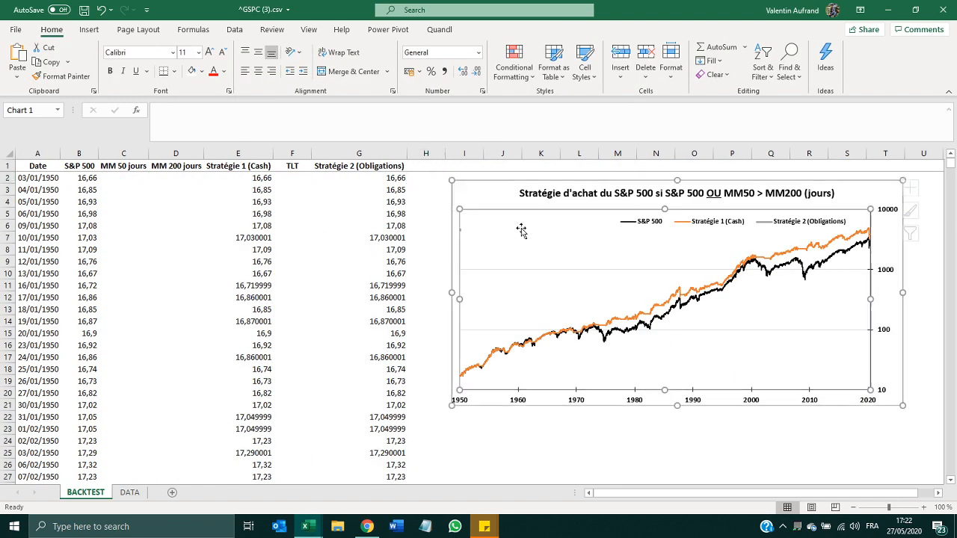
click(547, 31)
click(508, 32)
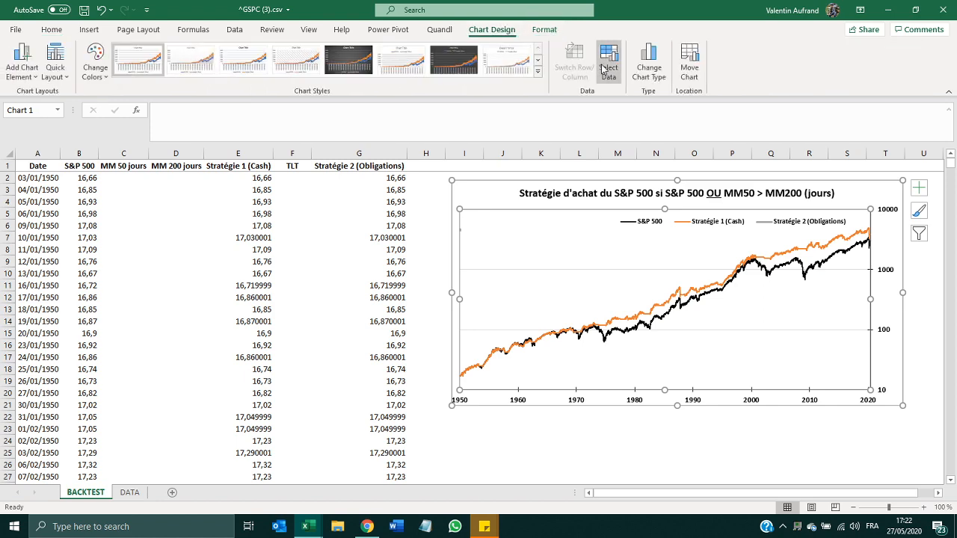
click(608, 66)
click(457, 298)
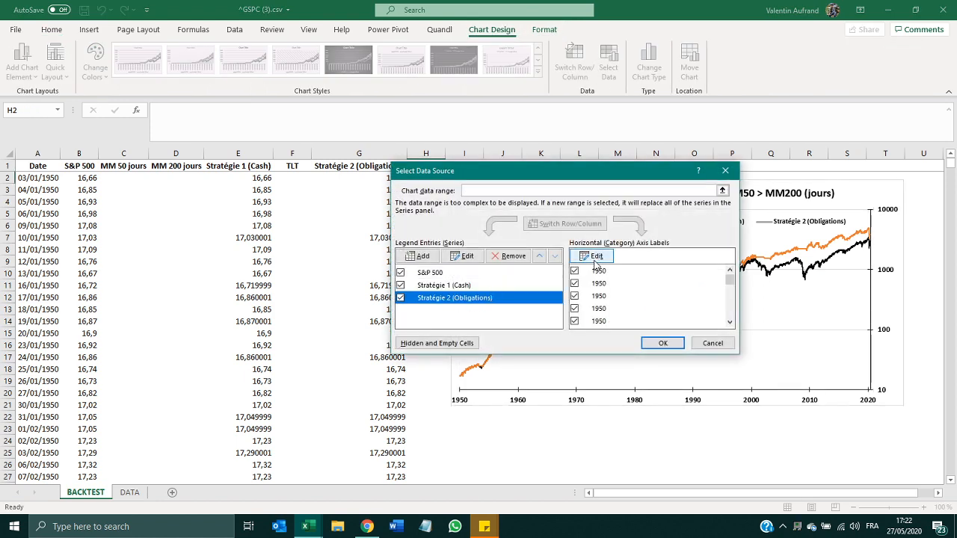
click(468, 256)
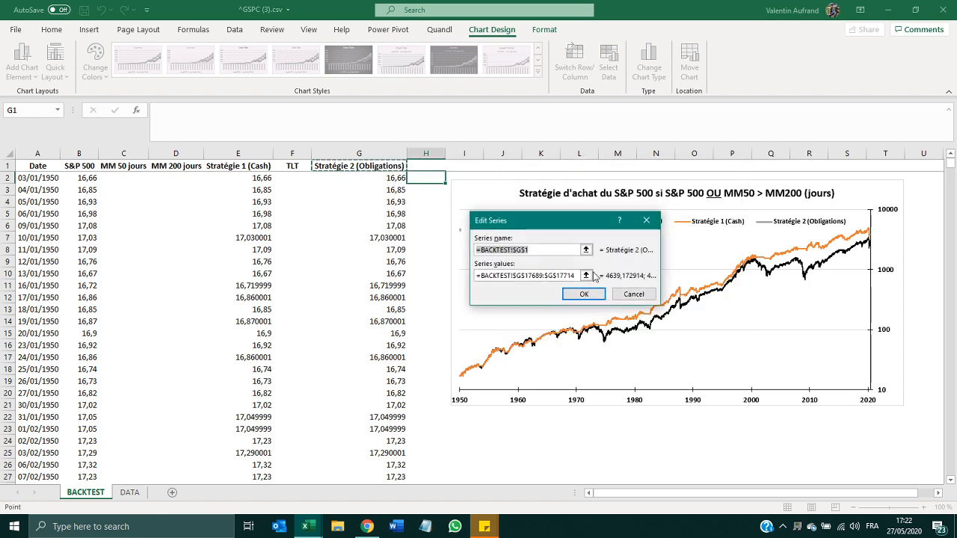
click(586, 275)
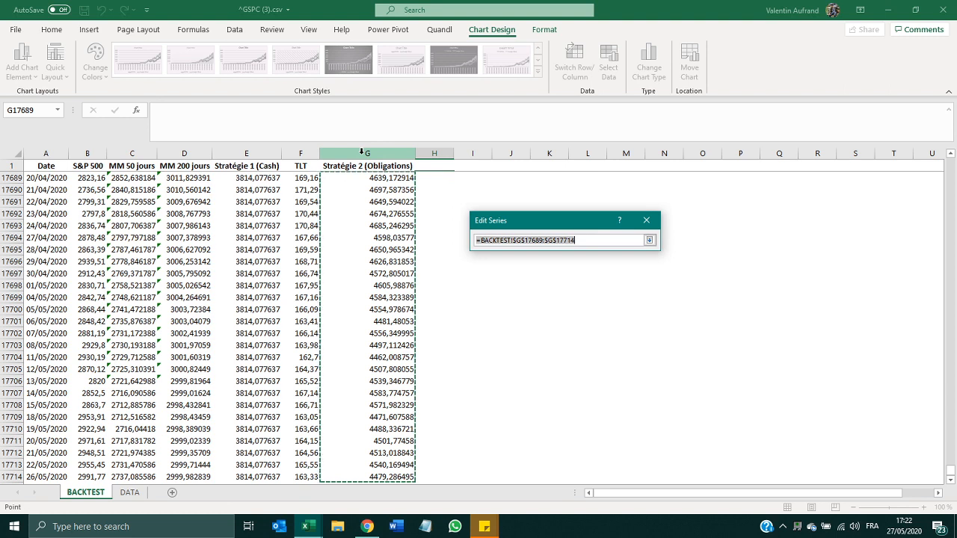
click(532, 240)
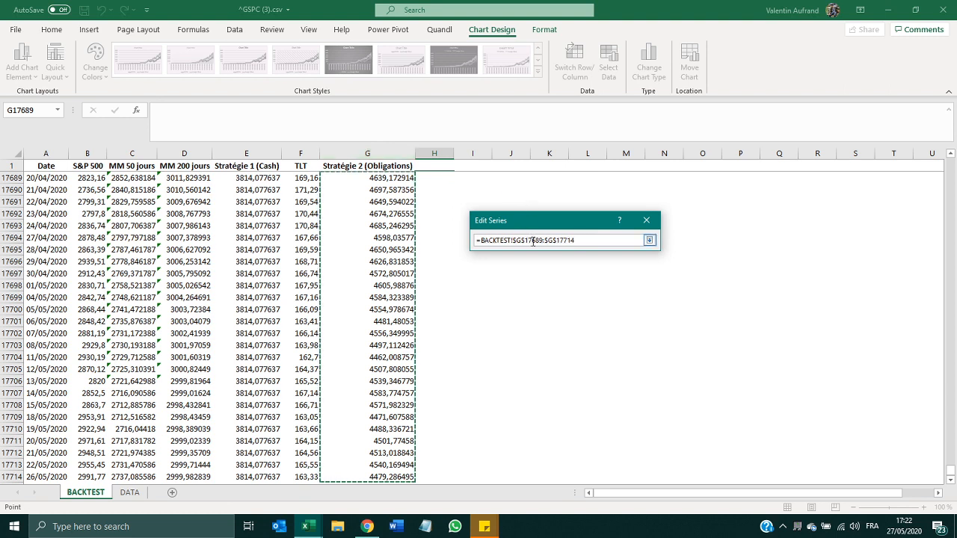
double_click(533, 240)
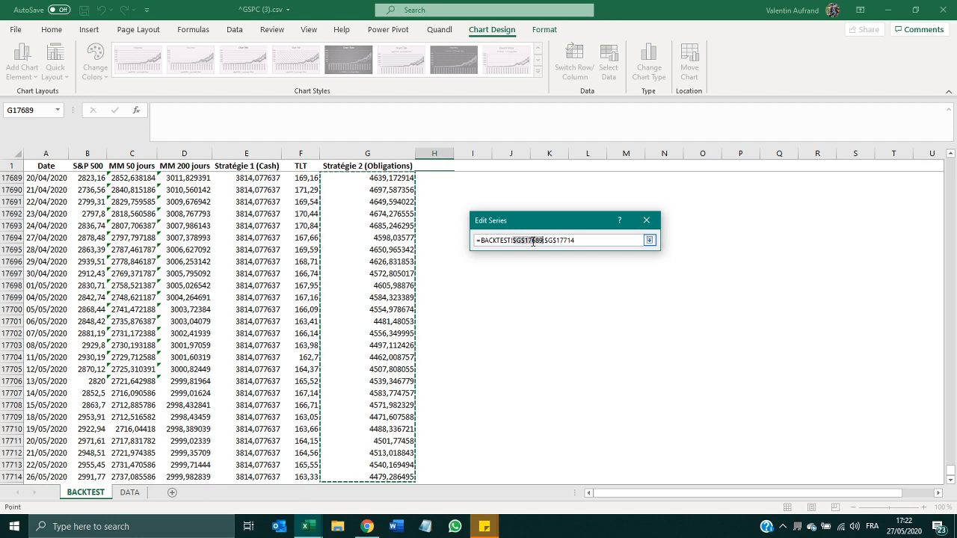
click(580, 240)
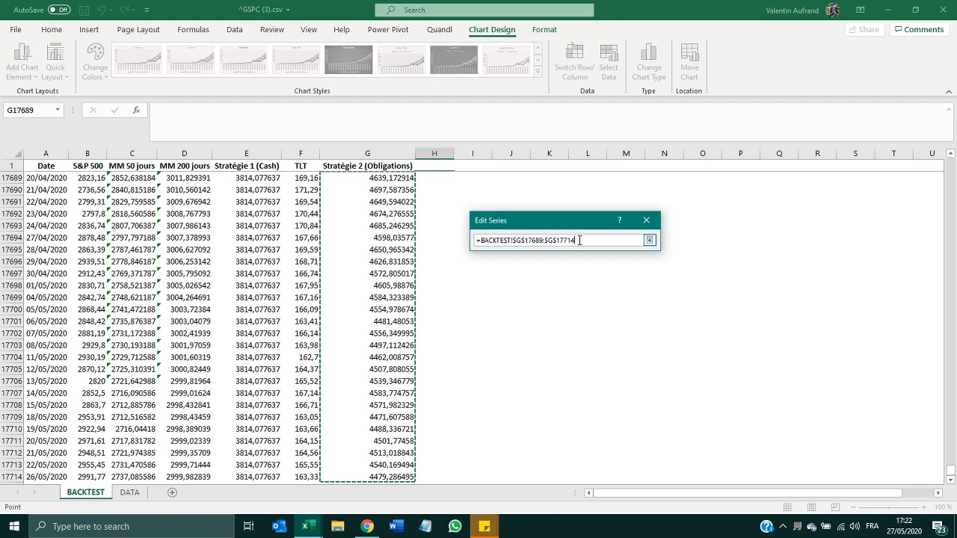
key(BackSpace)
key(BackSpace)
key(BackSpace)
key(BackSpace)
key(BackSpace)
key(BackSpace)
key(BackSpace)
key(BackSpace)
key(BackSpace)
key(BackSpace)
key(BackSpace)
key(BackSpace)
key(BackSpace)
key(BackSpace)
key(BackSpace)
key(BackSpace)
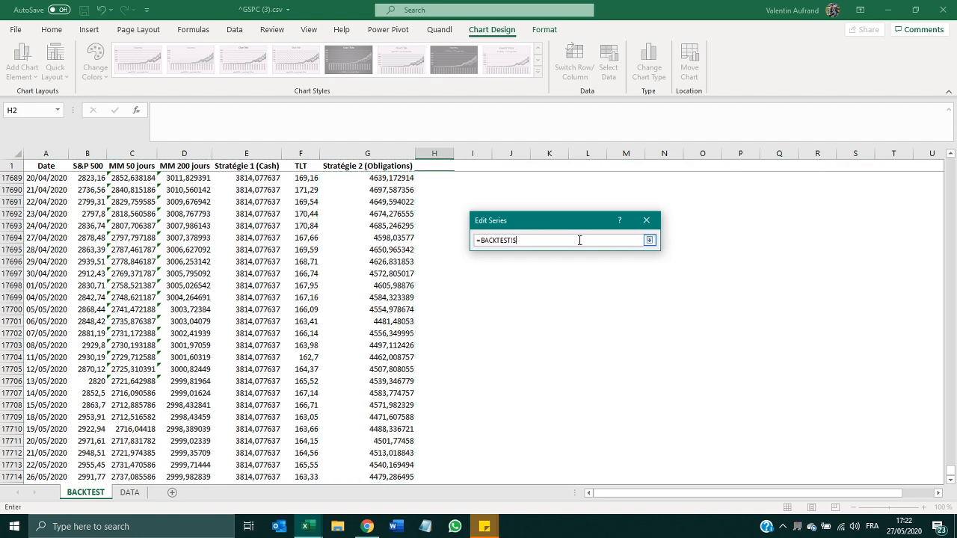
key(BackSpace)
key(BackSpace)
key(BackSpace)
key(BackSpace)
key(BackSpace)
key(BackSpace)
key(BackSpace)
key(BackSpace)
key(BackSpace)
key(BackSpace)
key(BackSpace)
- Set the Stratégie 2 series values to BACKTEST!$G$2:$G$17714, apply the chart data, and return to the chart at the sheet's start
click(417, 285)
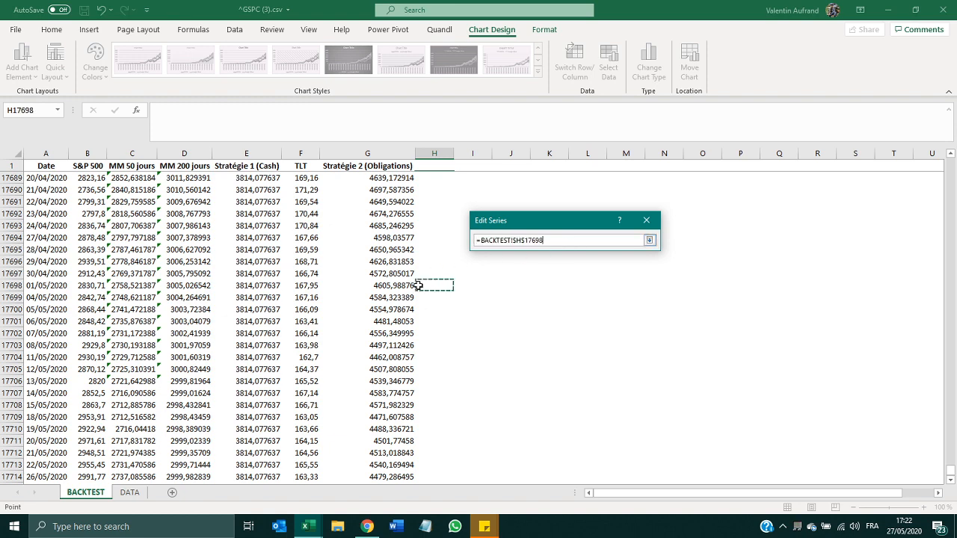
key(ctrl+Up)
key(Down)
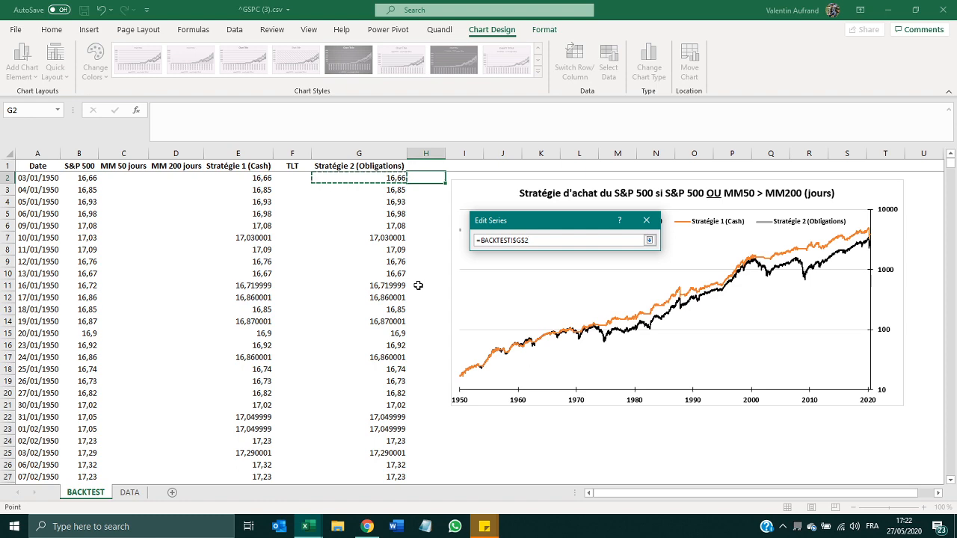
key(ctrl+shift+Down)
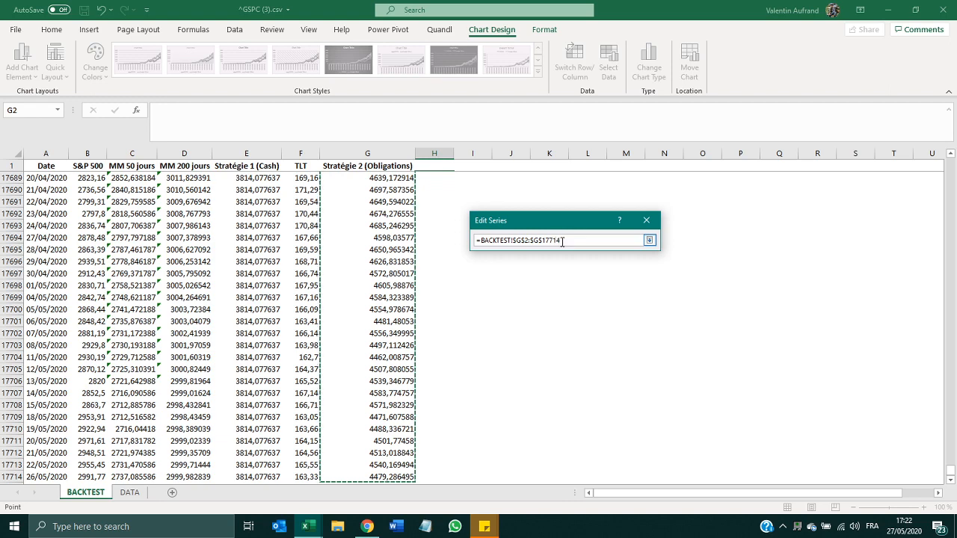
key(Return)
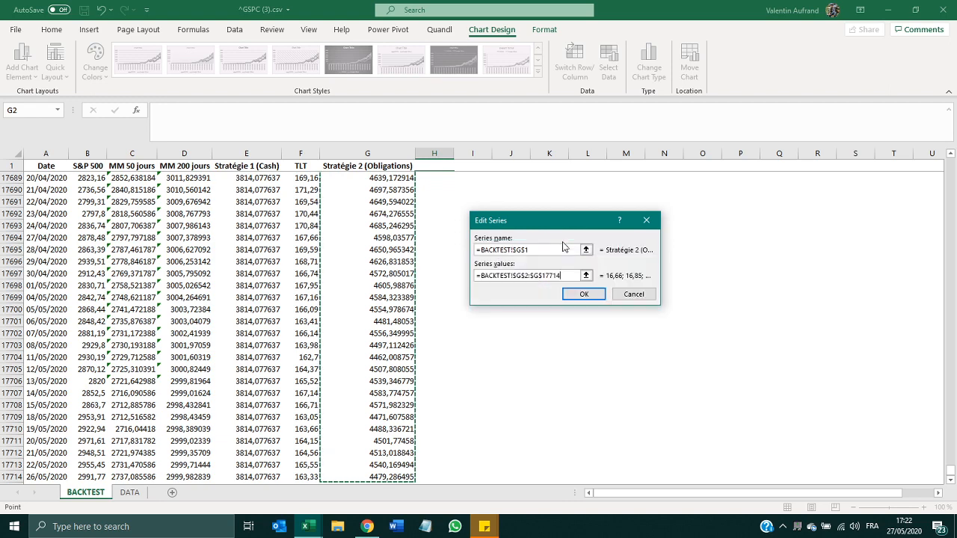
click(596, 296)
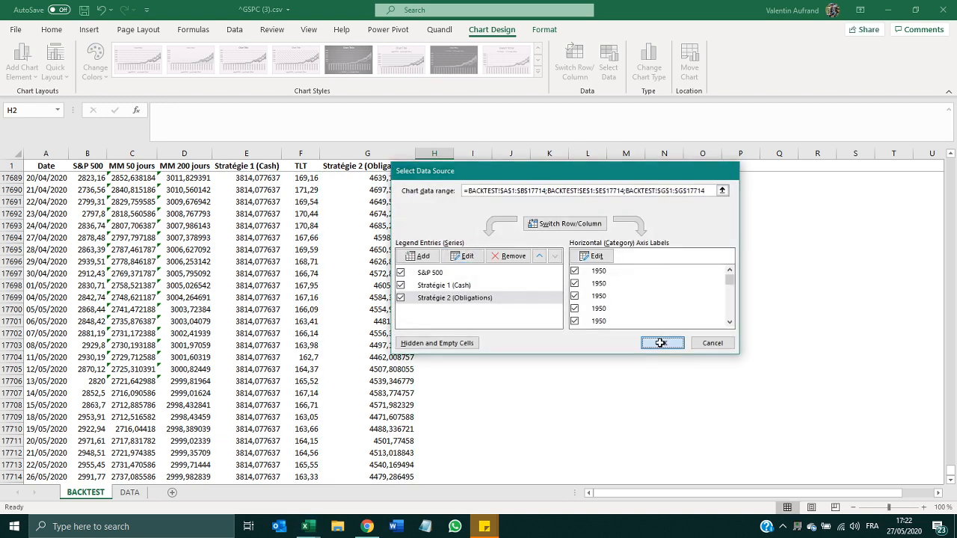
click(647, 342)
click(473, 299)
key(ctrl+Up)
key(Down)
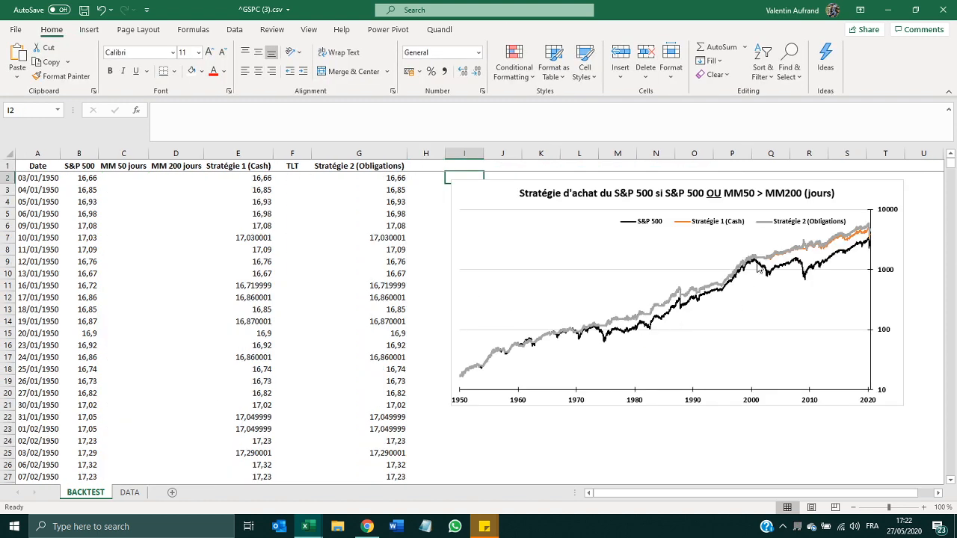
- Set the line width of the Stratégie 2 (Obligations) chart series to 1,5 pt
click(786, 255)
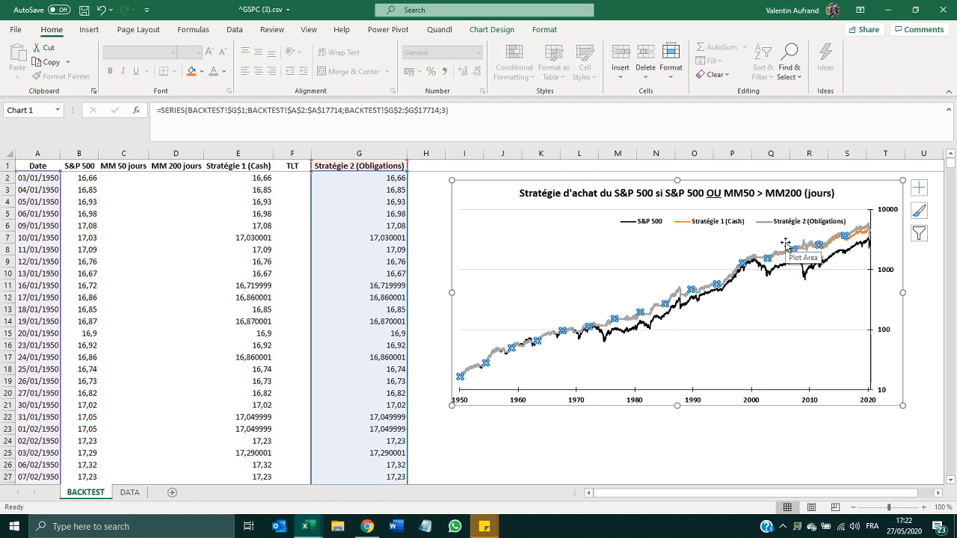
double_click(786, 251)
click(725, 252)
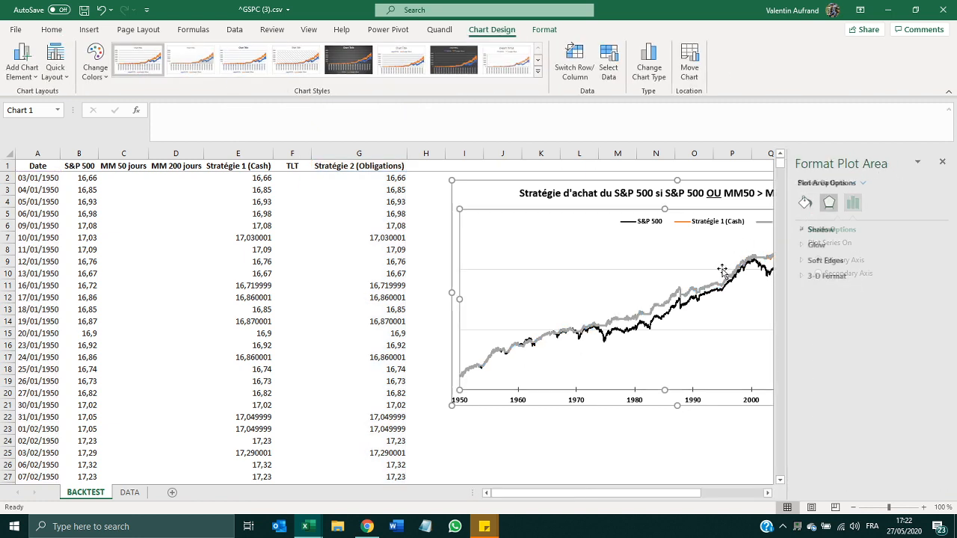
click(714, 283)
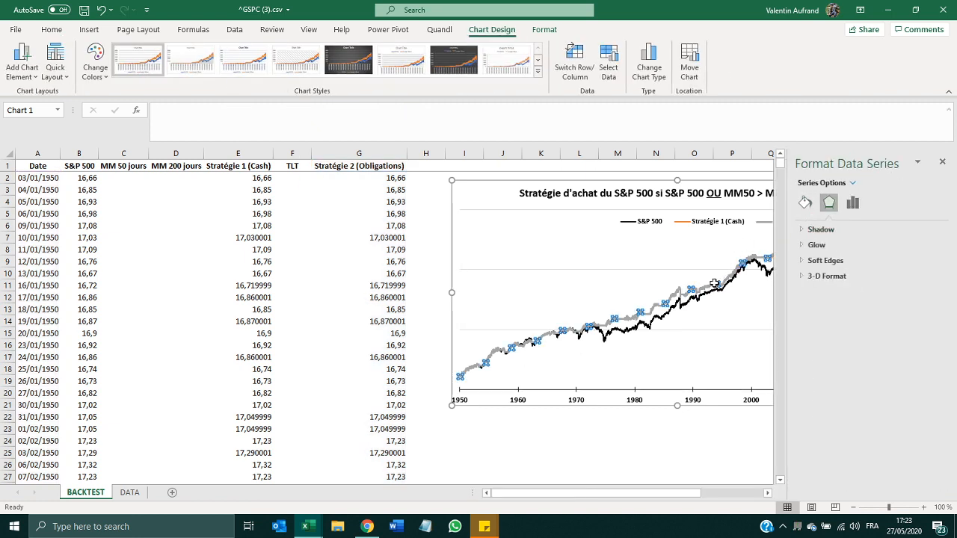
click(804, 202)
click(930, 363)
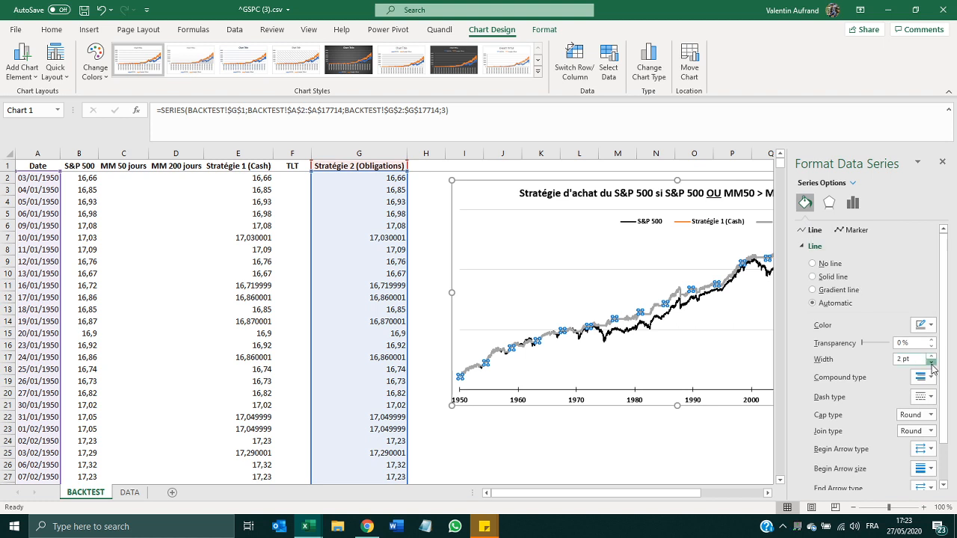
click(931, 362)
click(930, 362)
- Colour the Stratégie 2 (Obligations) line blue and centre the legend beneath the chart title
click(923, 326)
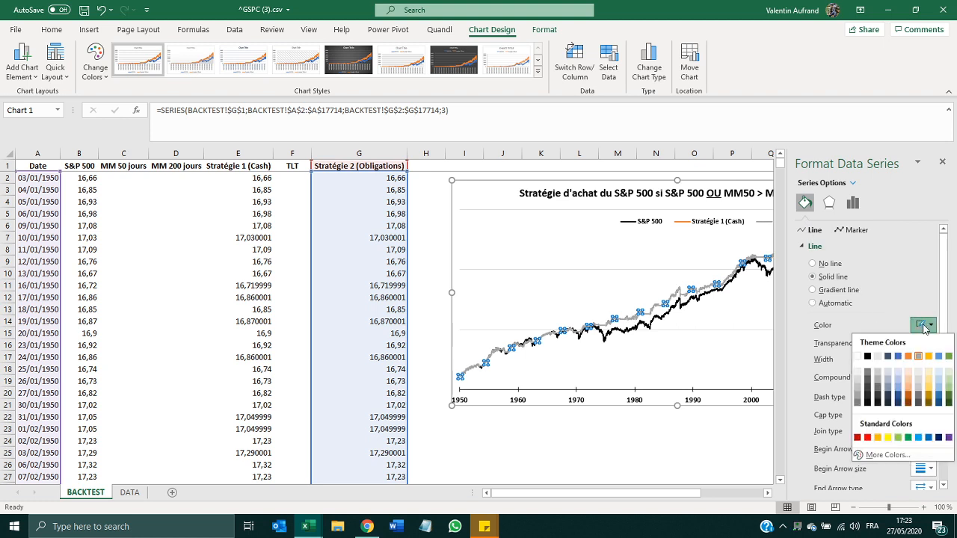
click(938, 356)
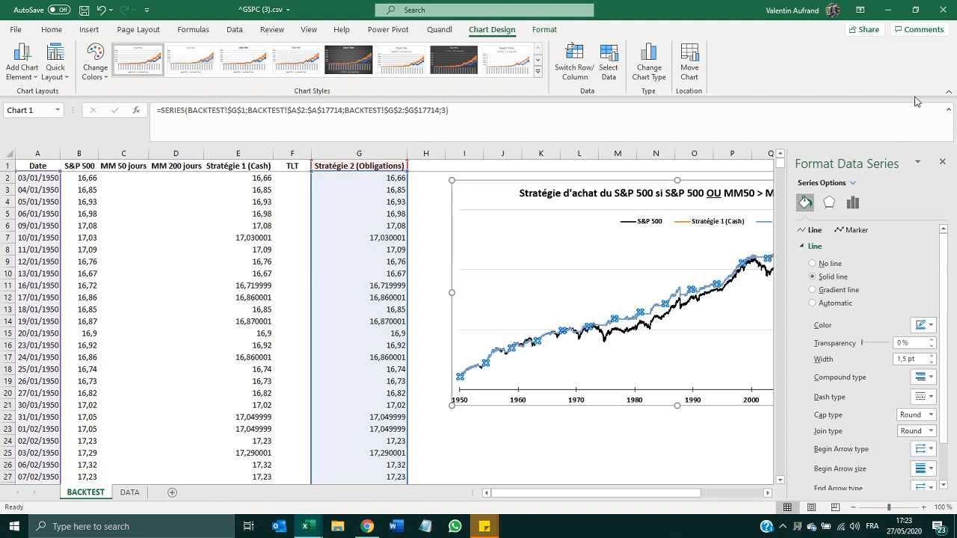
click(943, 159)
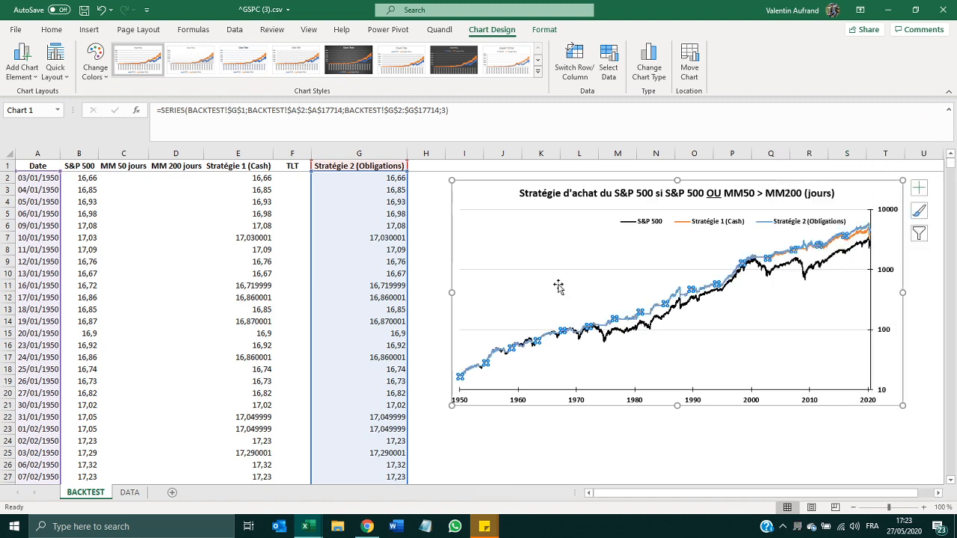
click(413, 341)
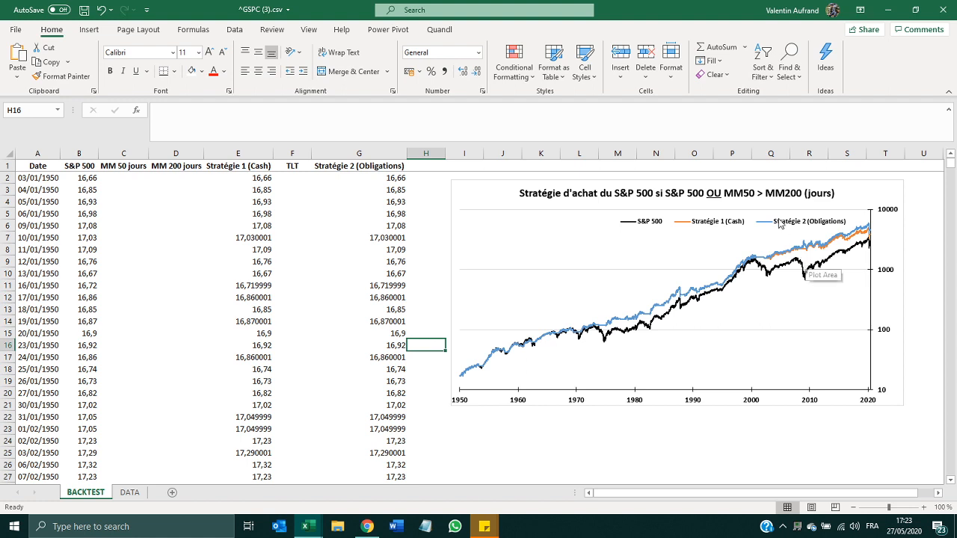
click(780, 222)
drag(759, 216, 710, 229)
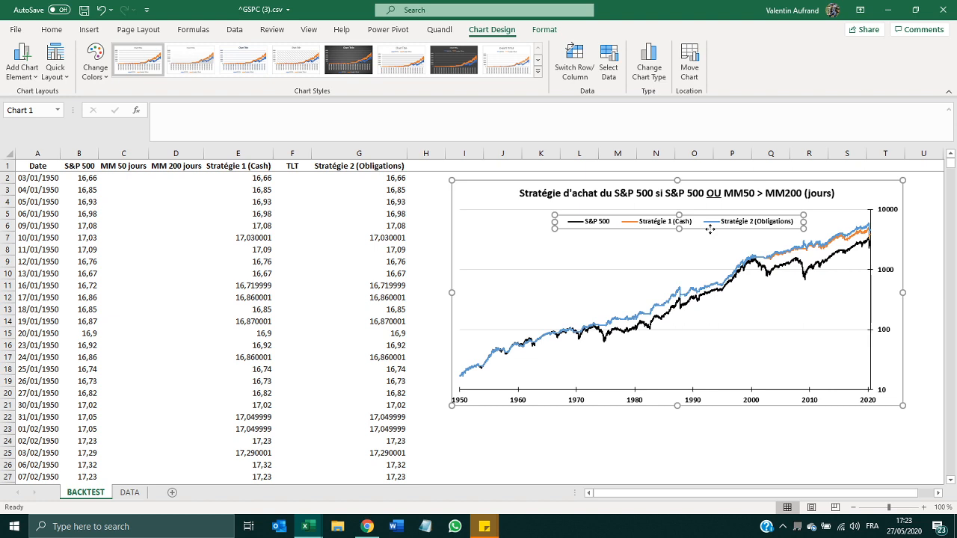
click(427, 166)
text(Stratég)
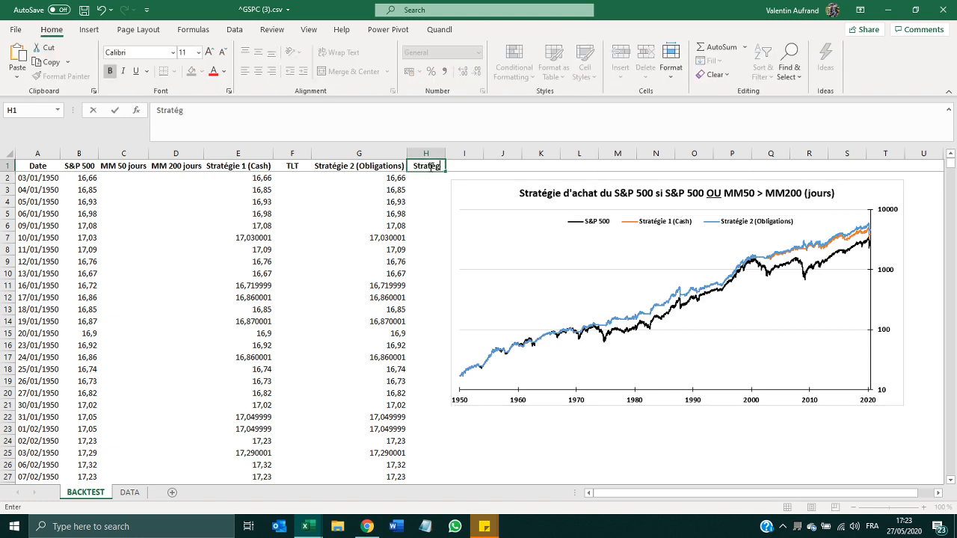
text(ie)
- Enter the header Performance S&P 500 in H1 and fit column H's width to it
double_click(427, 167)
text(Performance)
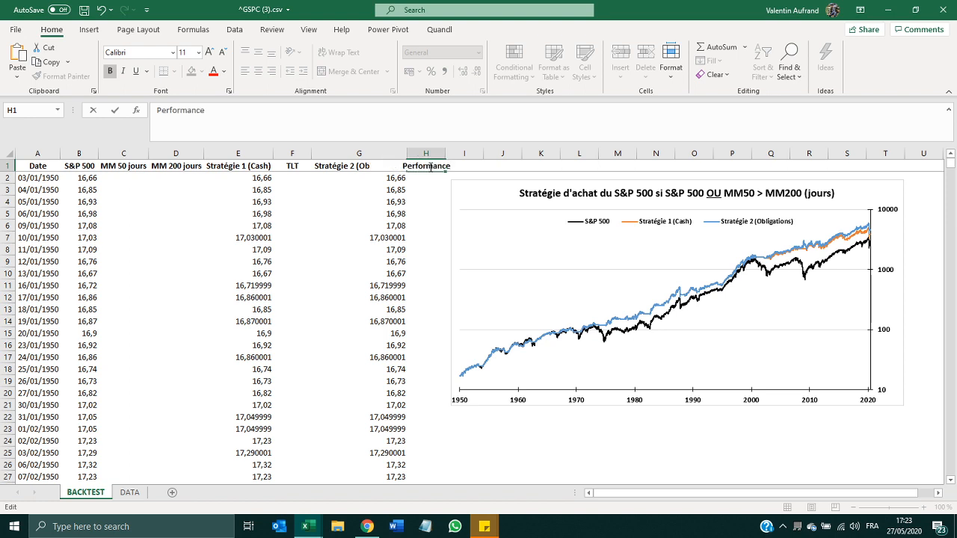
text( S&P 500)
key(Return)
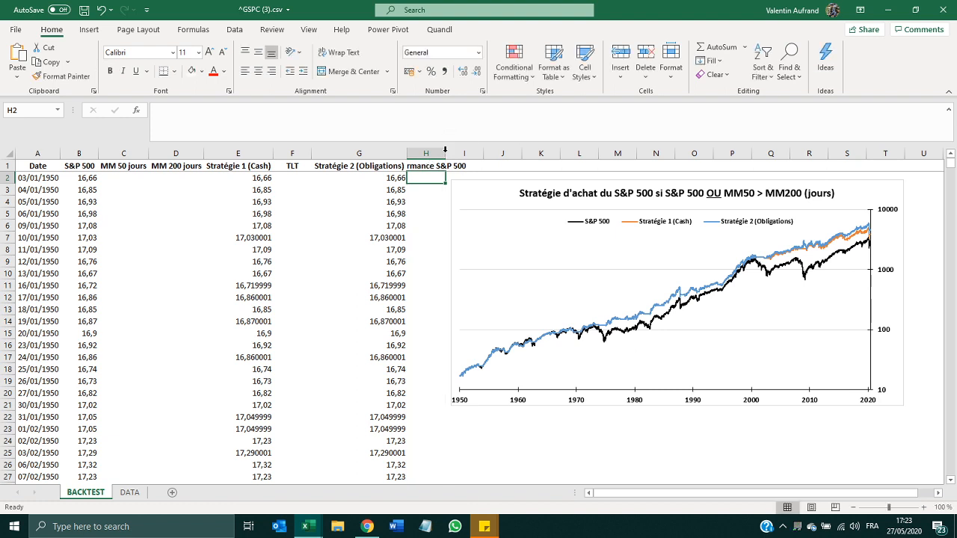
double_click(445, 150)
- Enter the daily S&P 500 performance formula =B3/B2 in H3 and format the cell as a percentage
click(430, 191)
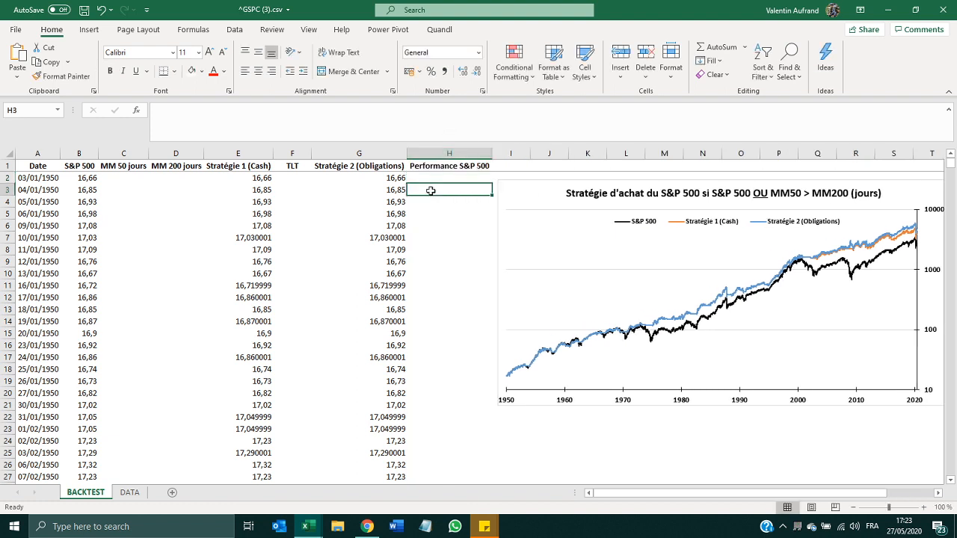
text(=)
key(Left)
key(Left)
key(Left)
key(Left)
key(Left)
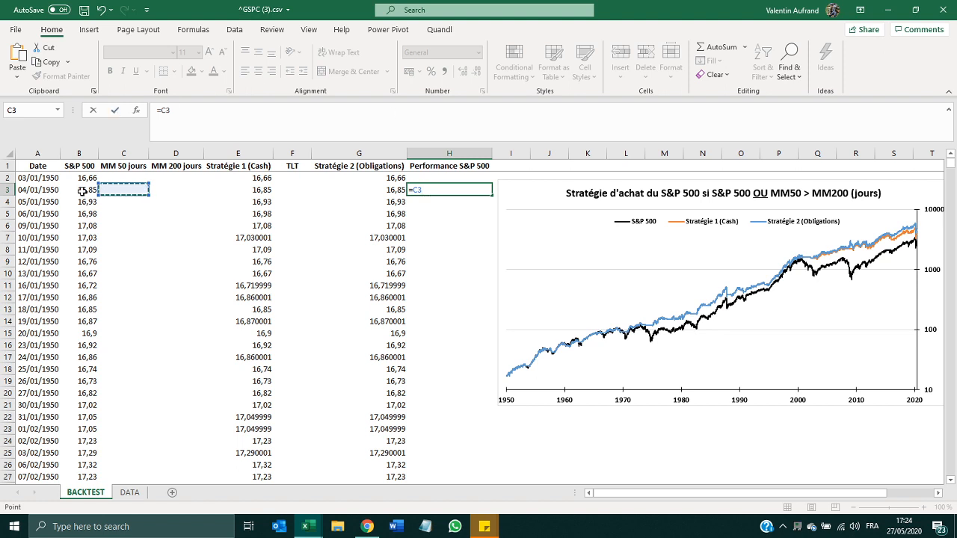
click(83, 192)
text(/)
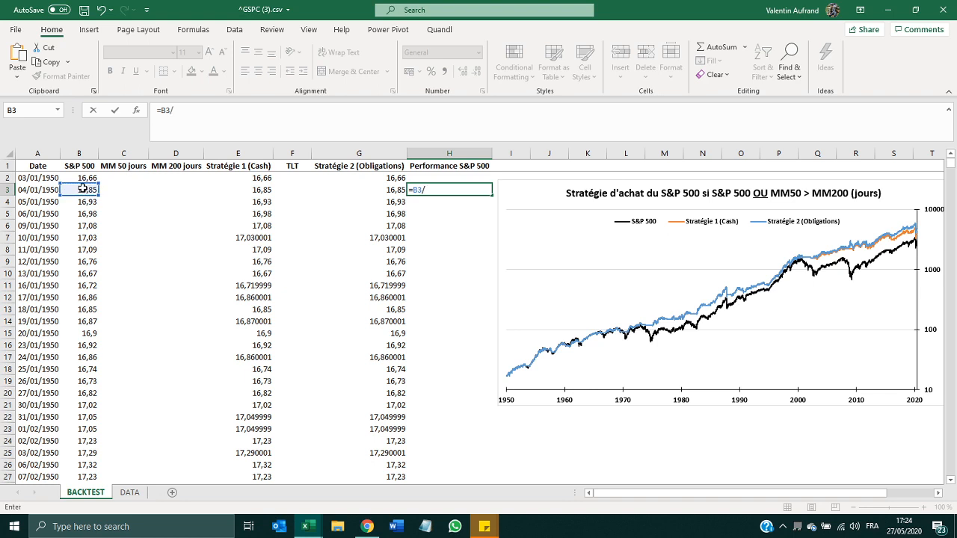
click(86, 178)
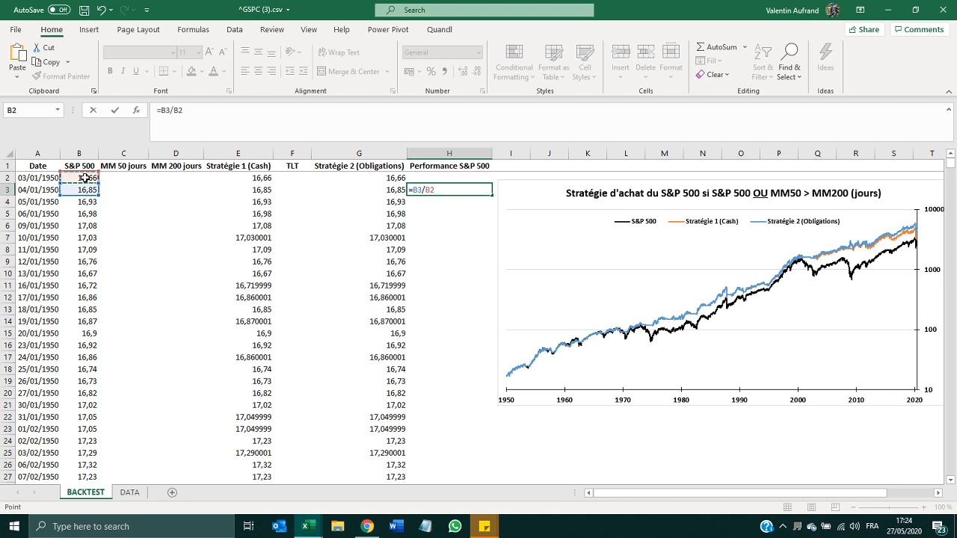
key(Return)
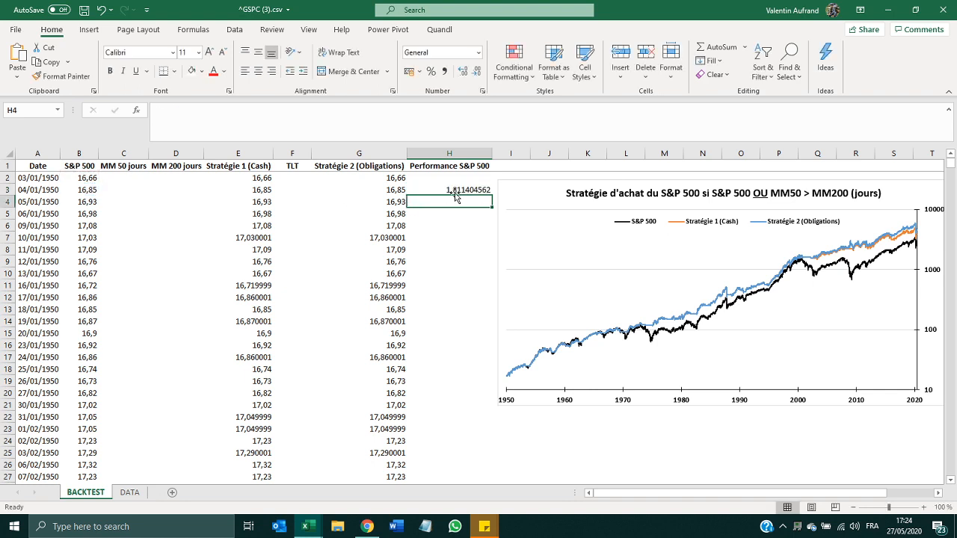
click(459, 192)
key(ctrl+shift+5)
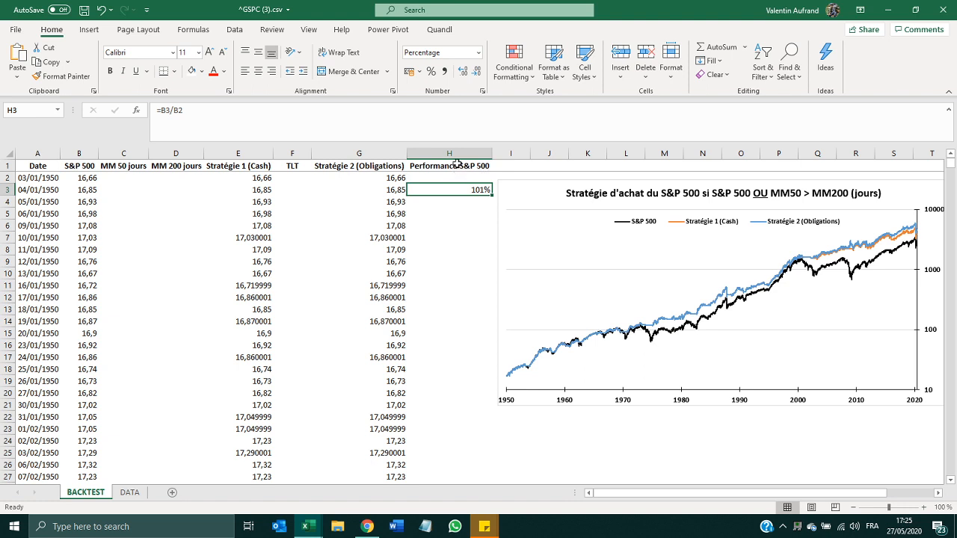
- Change the formula in H3 to the inverse performance =1/(B3/B2)
click(158, 110)
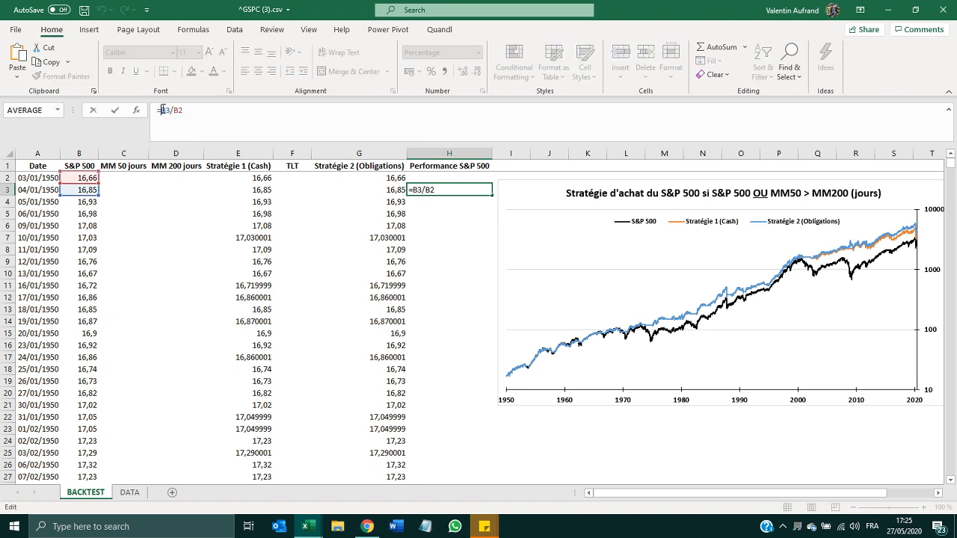
text(1/()
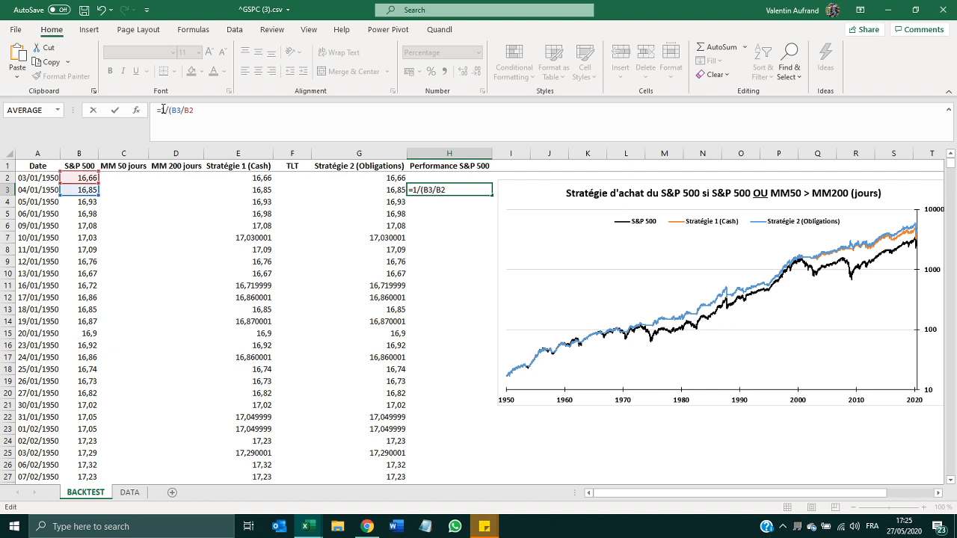
click(219, 108)
text())
key(Return)
click(436, 190)
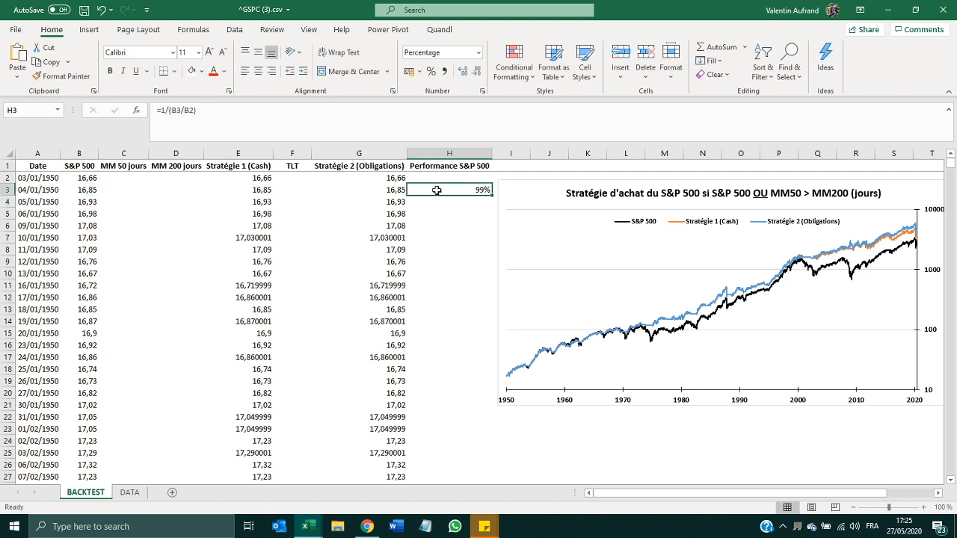
- Rename the H1 header as Performance inverse S&P 500 and fill the H3 formula down the whole column
click(453, 165)
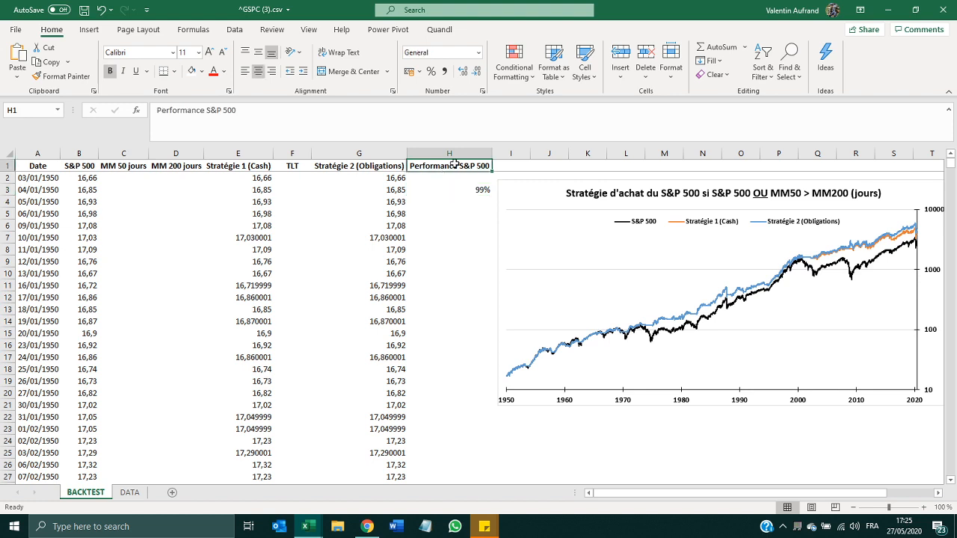
click(207, 110)
text(inverse)
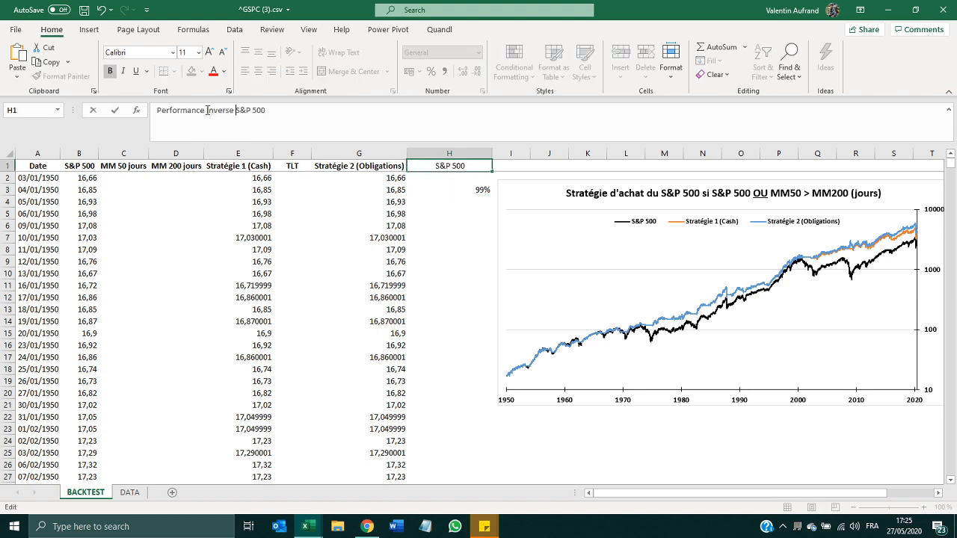
key(Return)
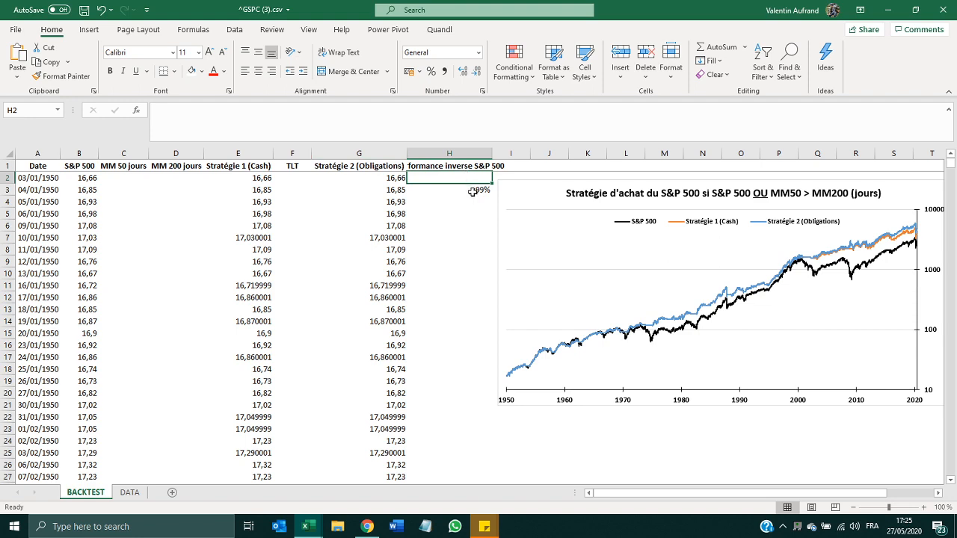
click(482, 190)
double_click(493, 197)
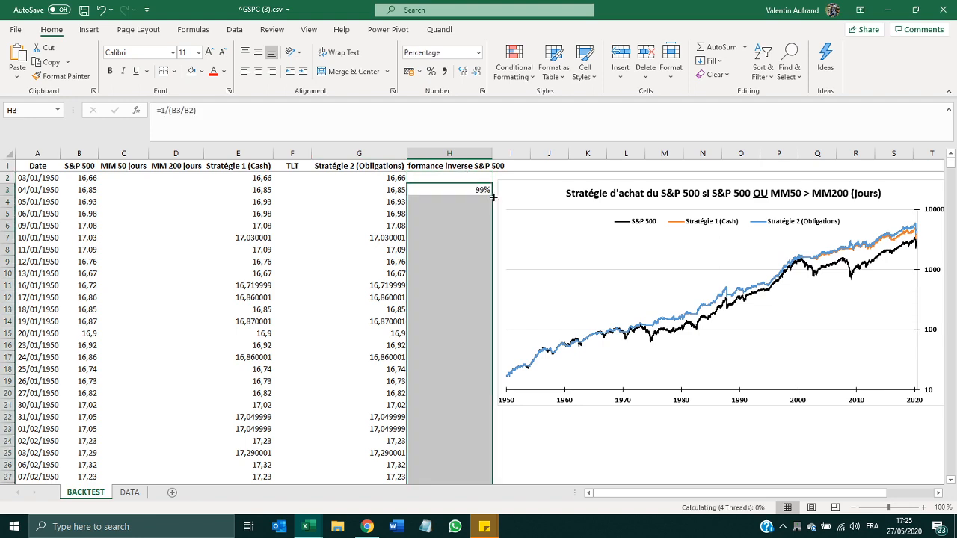
- Move the chart away from column H and fit that column's width to its header
drag(501, 192, 566, 193)
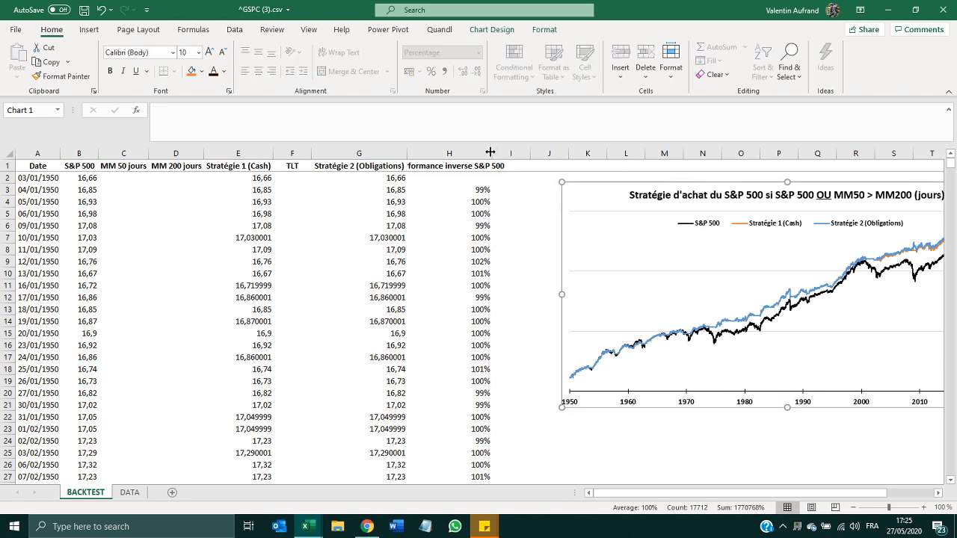
double_click(485, 152)
- Enter the header Stratégie 3 (Short) in I1 and fit column I's width to it
click(529, 165)
text(Starting)
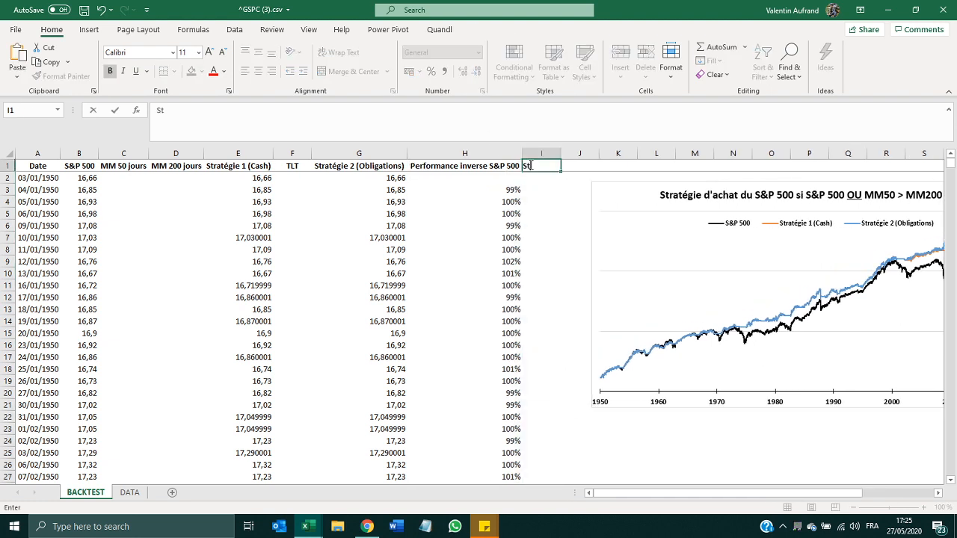
key(BackSpace)
key(BackSpace)
key(BackSpace)
key(BackSpace)
key(BackSpace)
key(BackSpace)
text(ratégie 3 (Short))
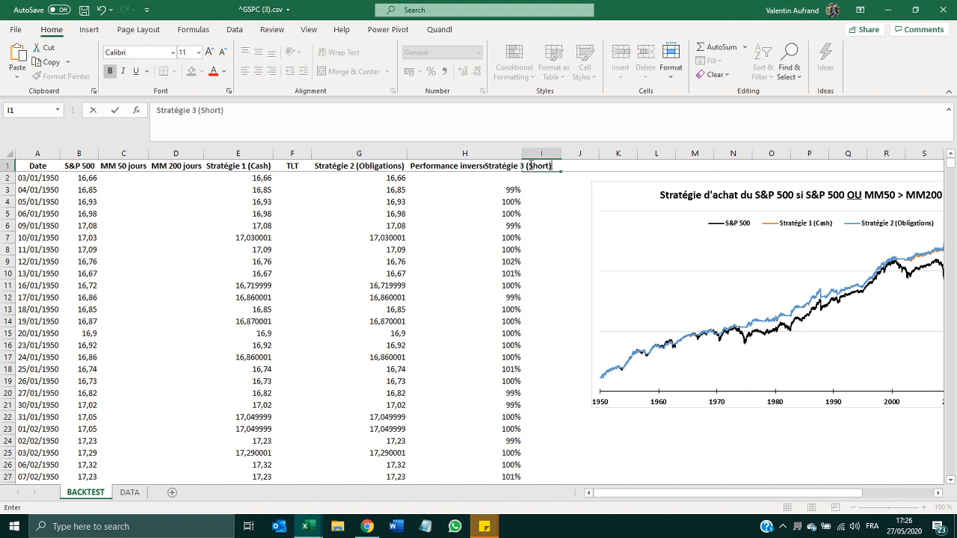
key(Return)
double_click(561, 154)
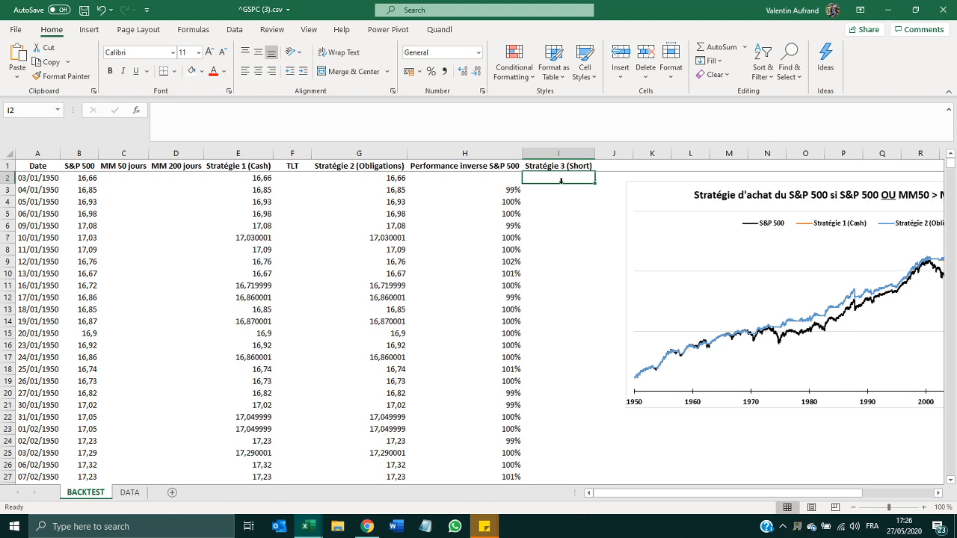
- Enter =B2 in I2 as the starting Stratégie 3 (Short) value and fill it down the whole column
click(559, 189)
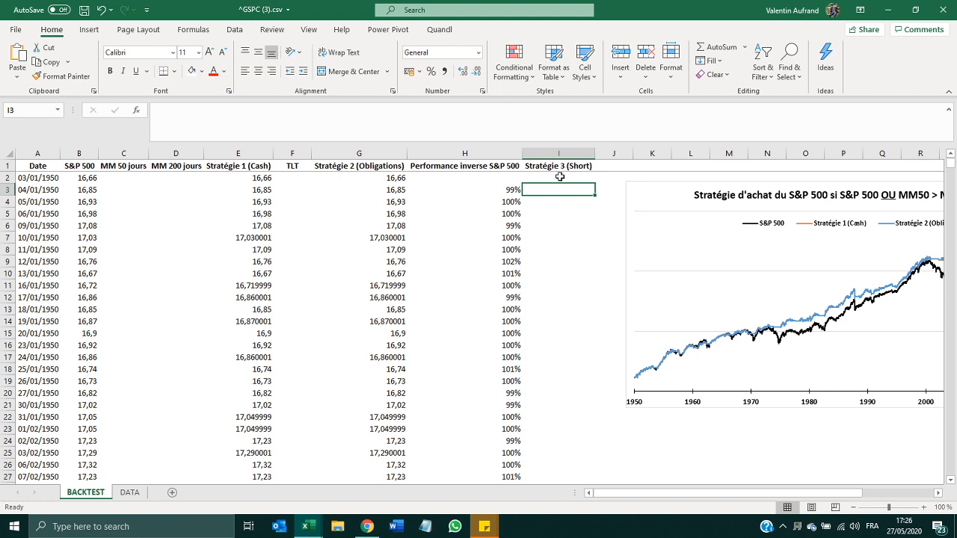
click(559, 177)
text(=)
key(Left)
key(Left)
key(Left)
key(Left)
key(Left)
key(Left)
key(Left)
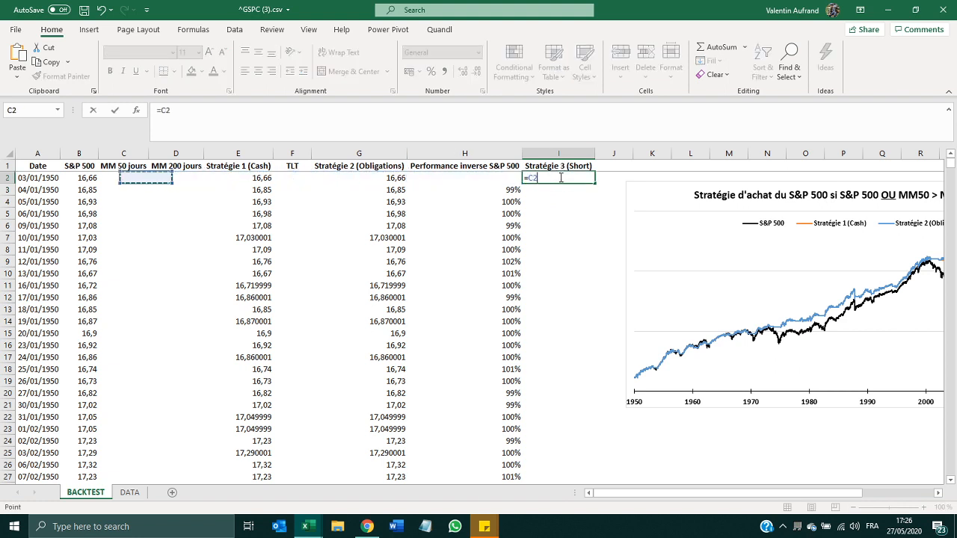
key(Return)
click(559, 177)
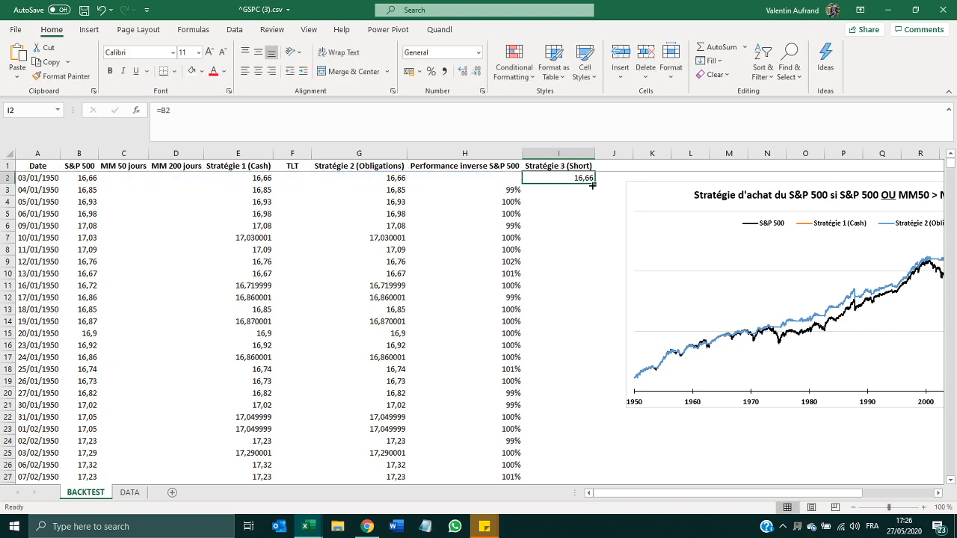
double_click(595, 185)
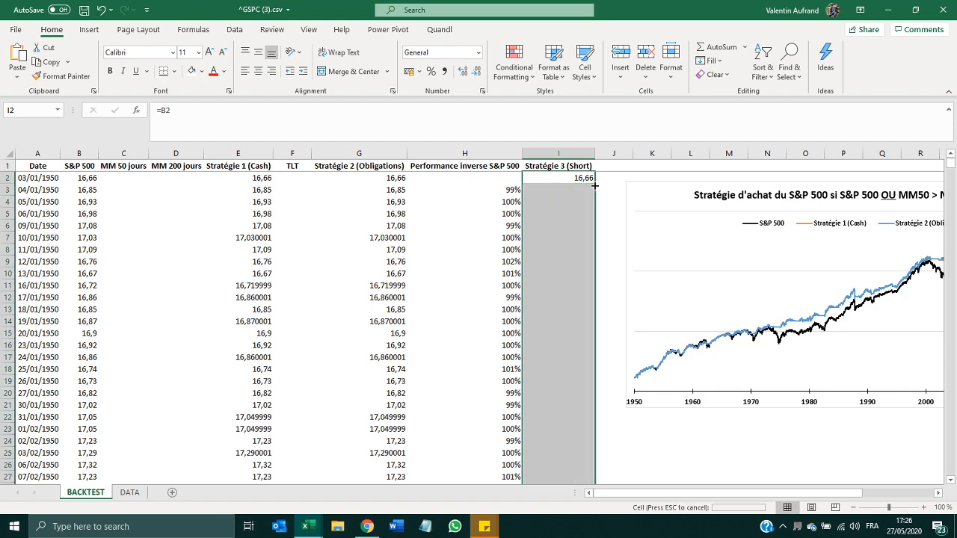
- Start an IF formula in I202, the second row with a 200-day average, using an OR test whose first condition is B201>D201
click(166, 223)
key(ctrl+Down)
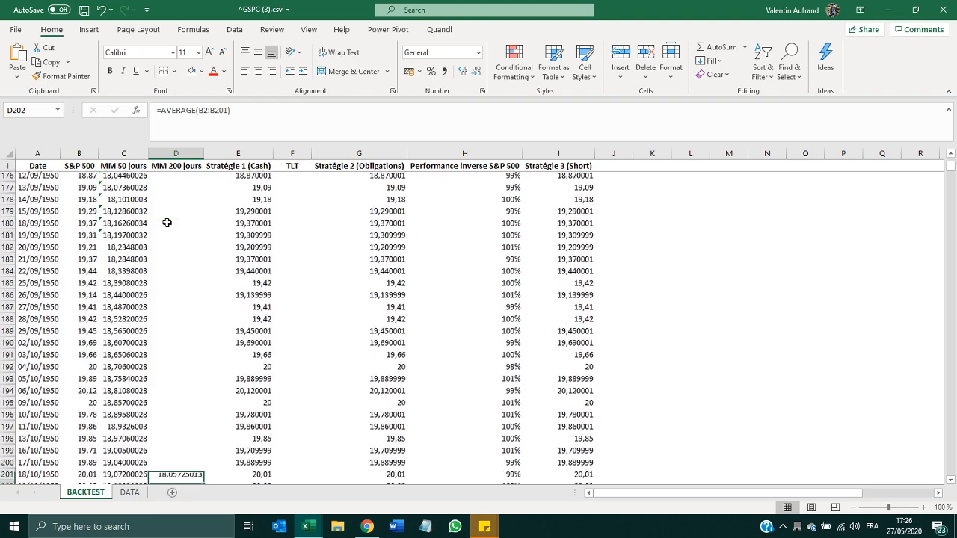
key(Right)
key(Right)
key(Right)
key(Right)
key(Right)
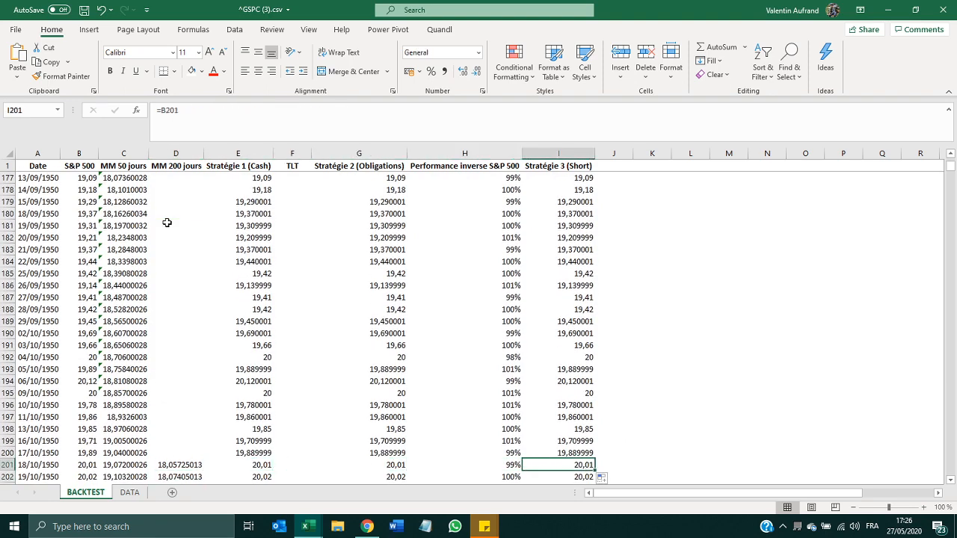
key(Down)
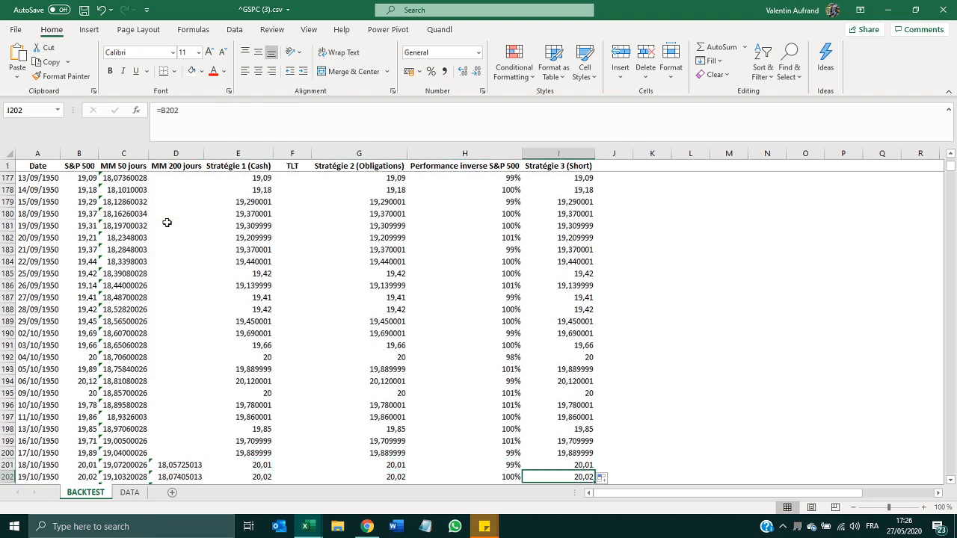
text(=IF()
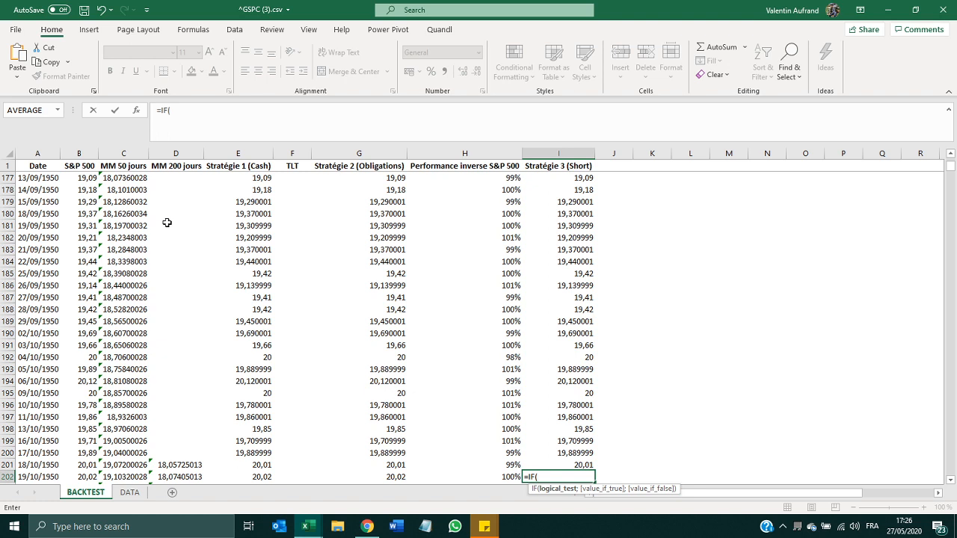
text(OR()
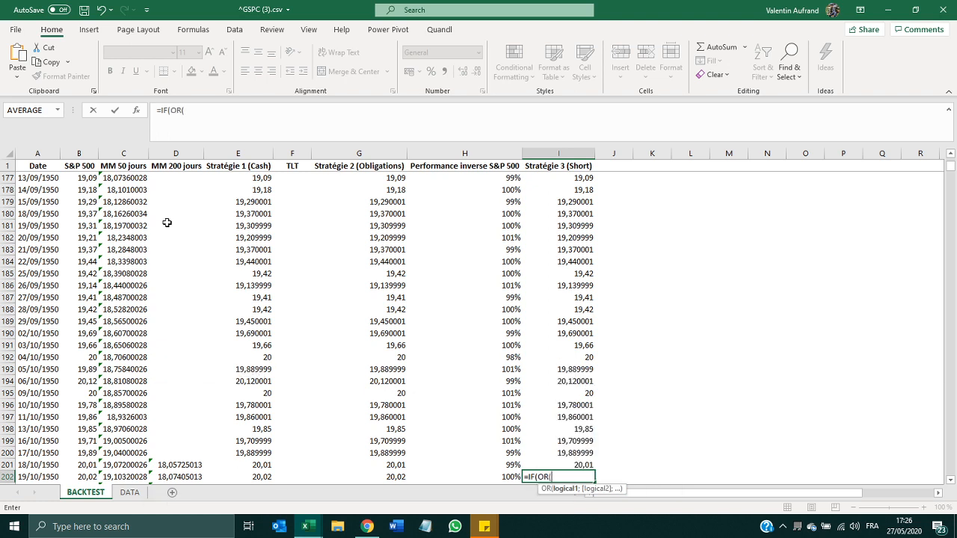
click(82, 466)
text(>)
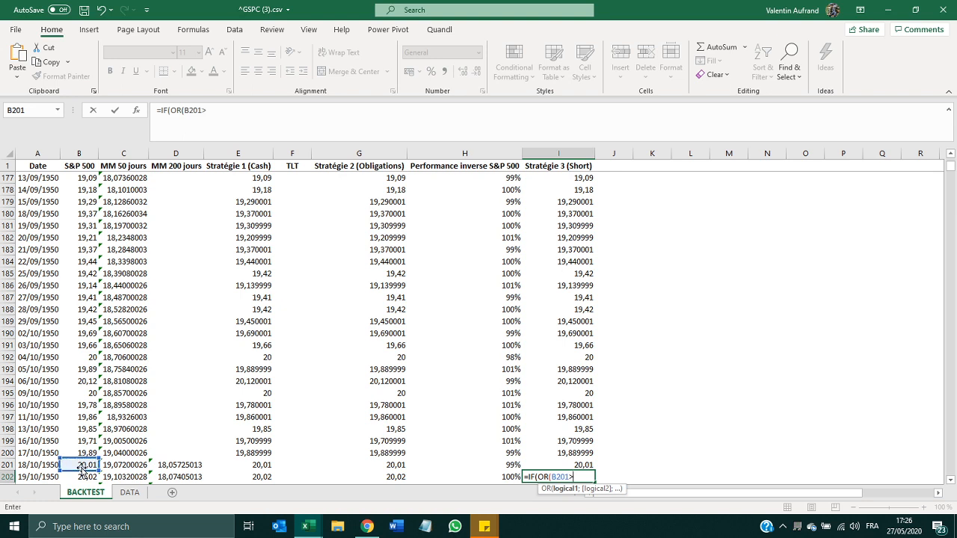
click(159, 464)
text(;)
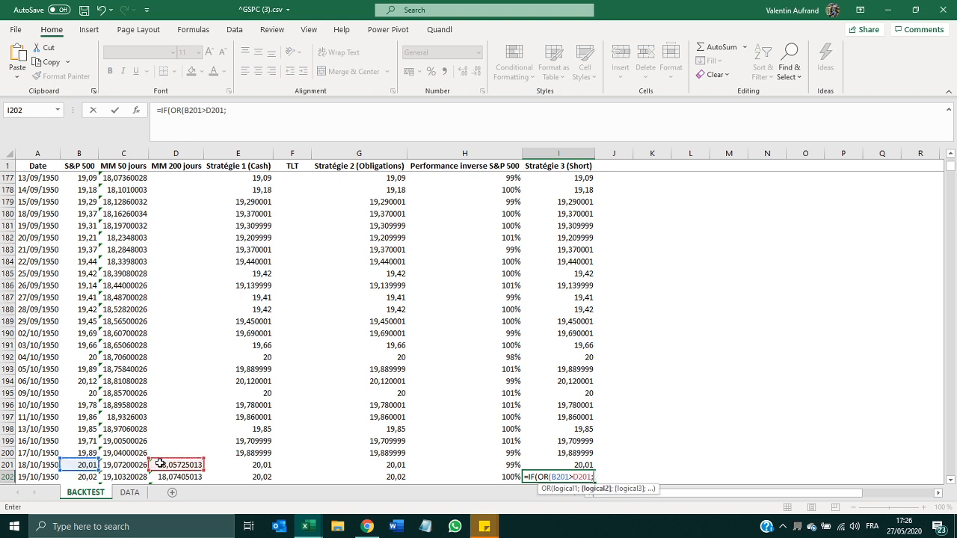
- Add C201>D201 as the second OR condition and close the formula's logical test
click(125, 465)
text(>)
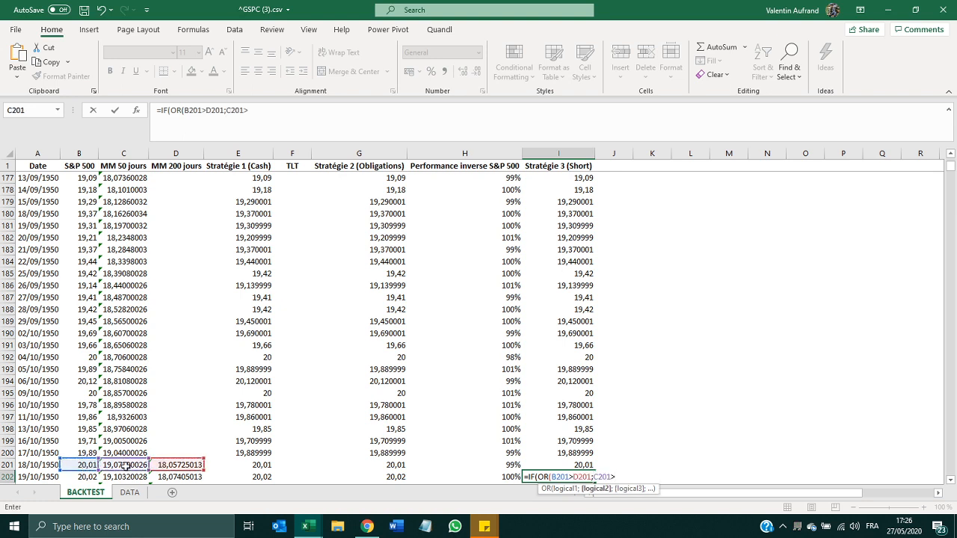
click(169, 465)
text())
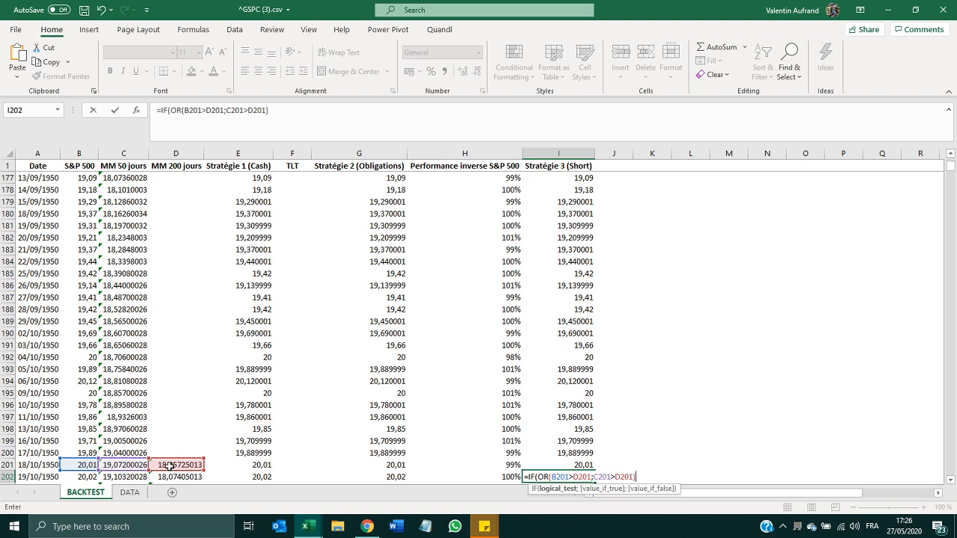
text(;)
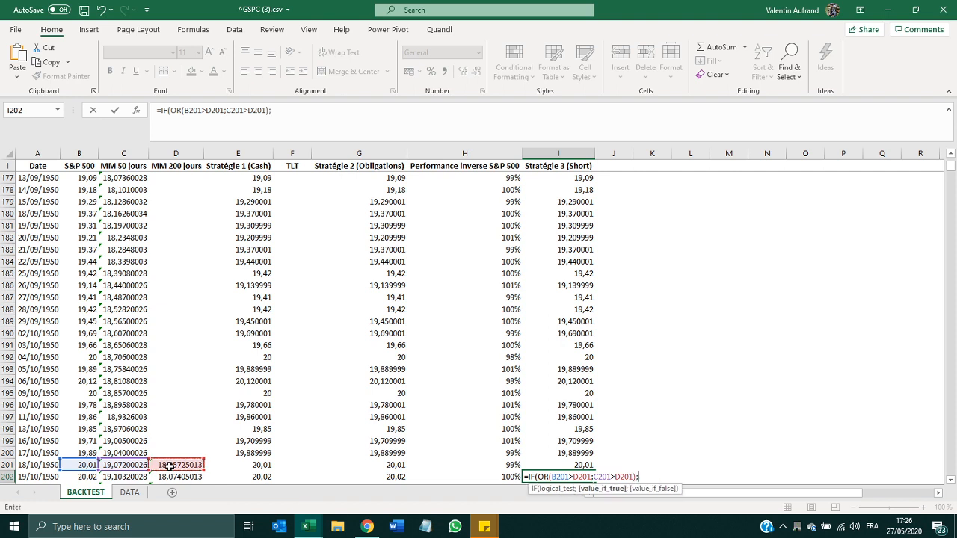
- Set the IF formula's value-if-true to I201*B202/B201, followed by a closing parenthesis and a semicolon
click(577, 464)
text(*)
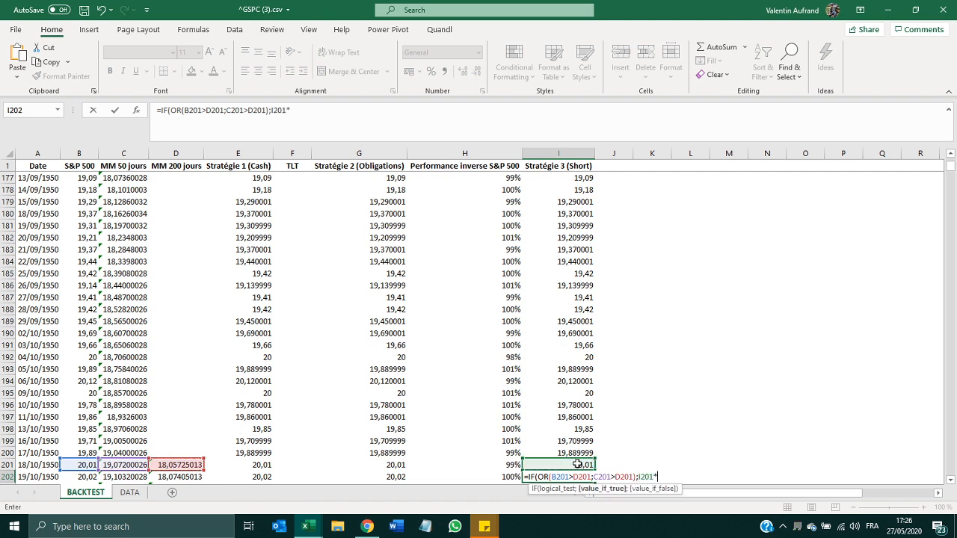
click(69, 477)
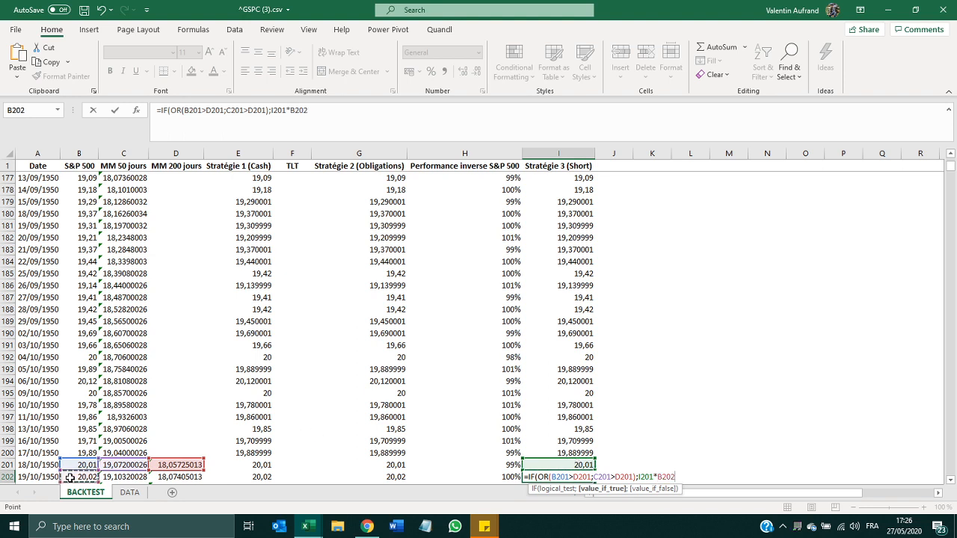
text(/)
click(75, 464)
text())
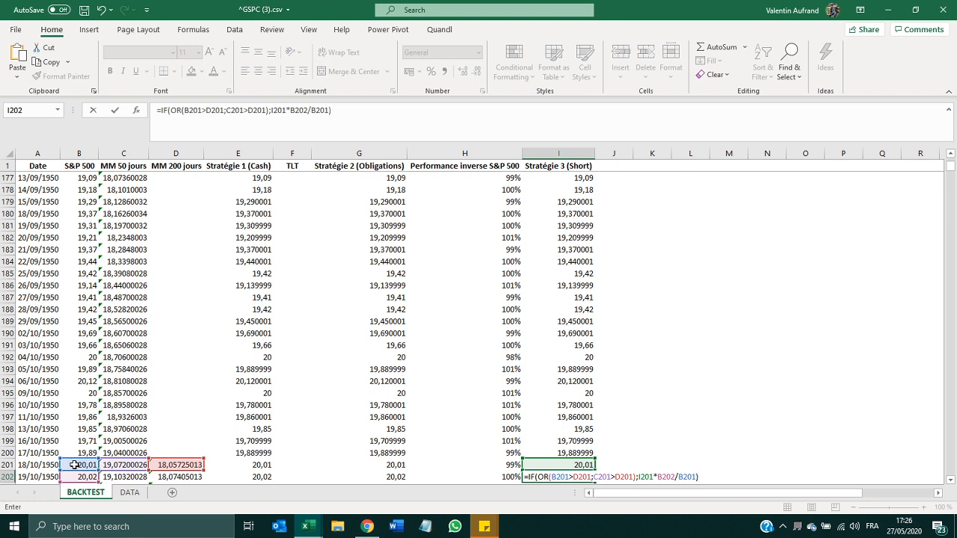
text(;)
- Set the value-if-false to I201*H202 and try to enter the formula
click(549, 464)
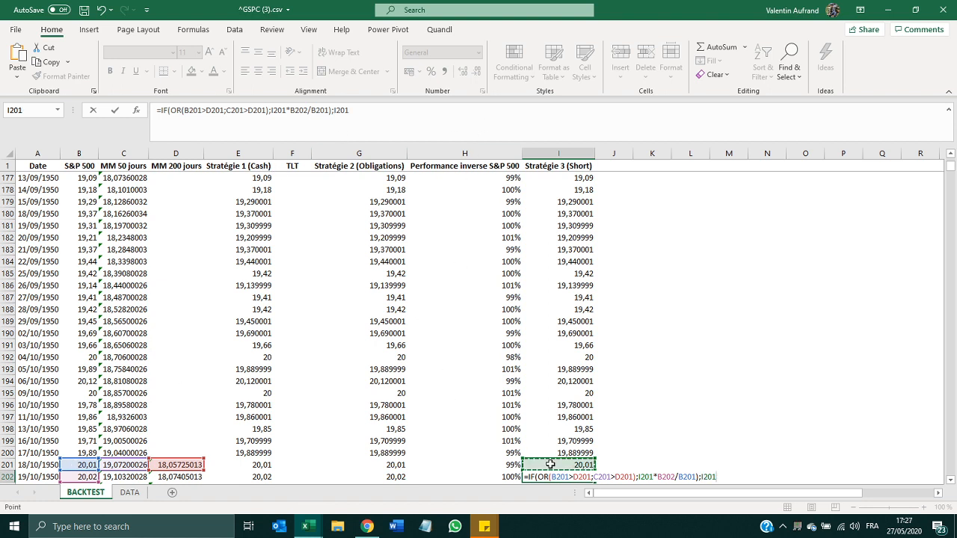
text(*)
click(484, 476)
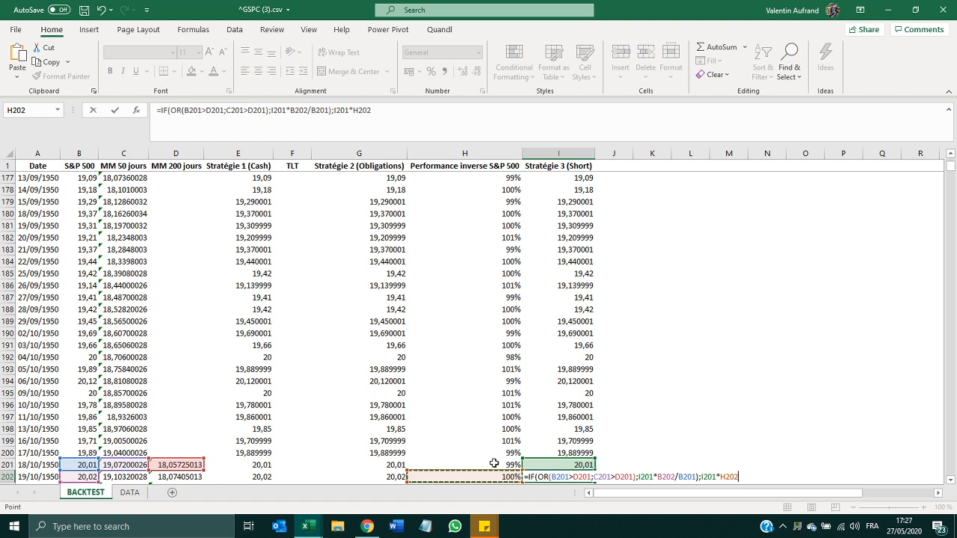
text())
key(Return)
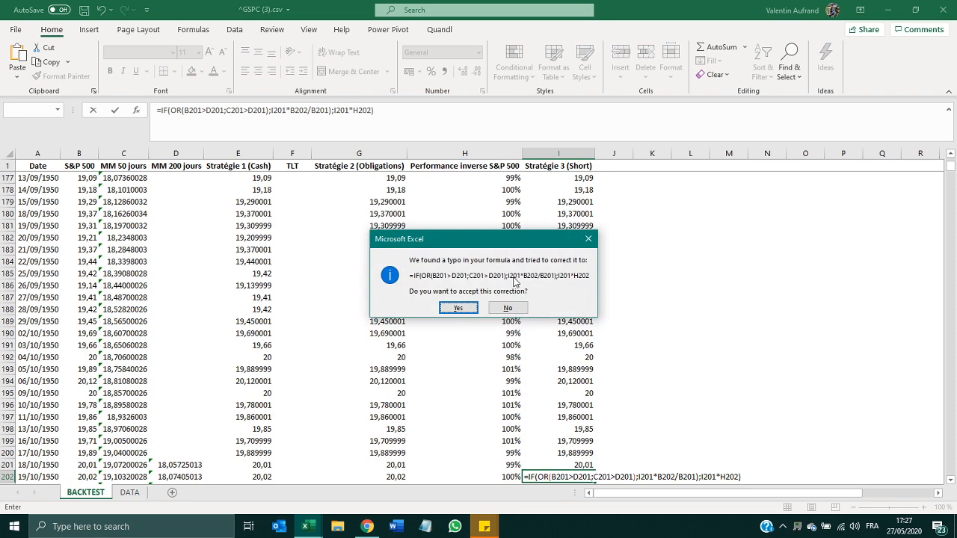
- Reject the suggested correction, remove the extra parenthesis after B202/B201 and enter the I202 formula
click(506, 308)
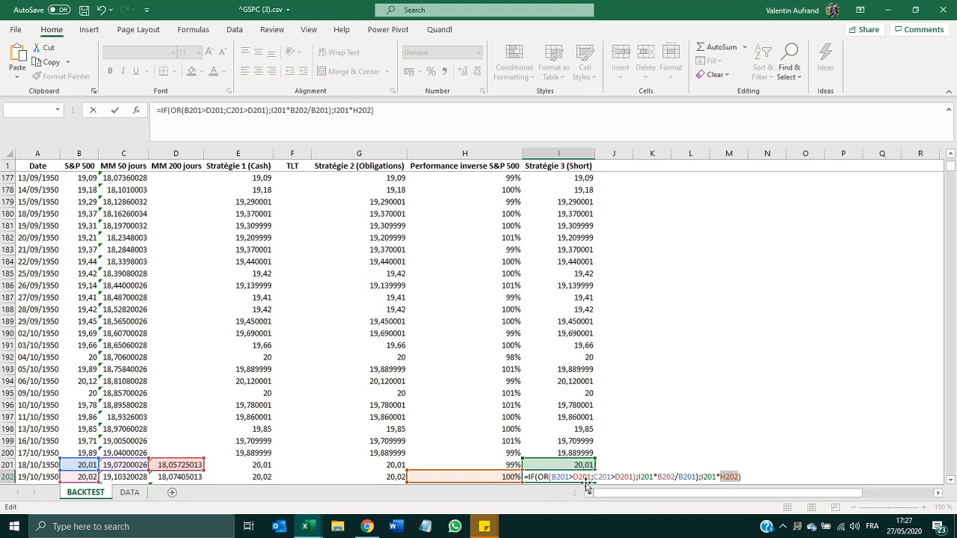
click(699, 477)
key(BackSpace)
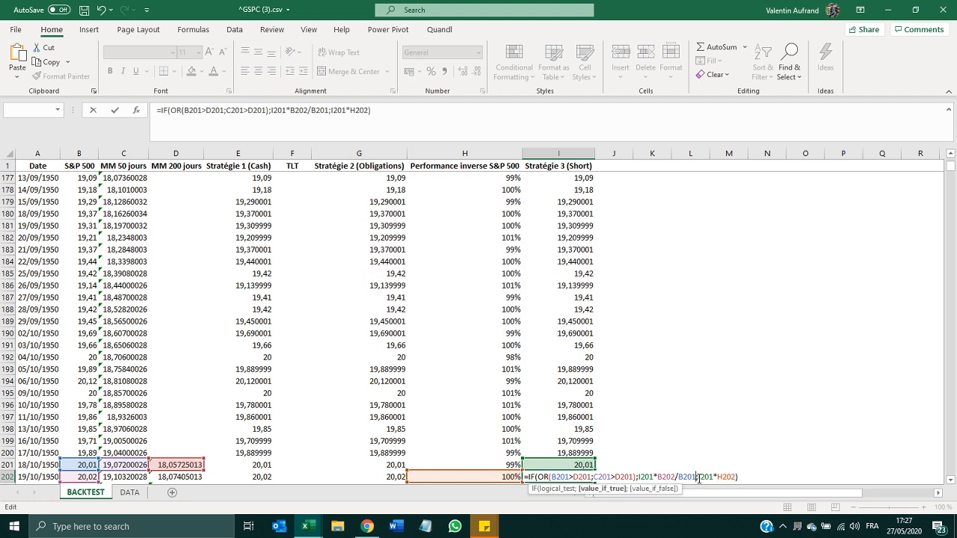
click(750, 479)
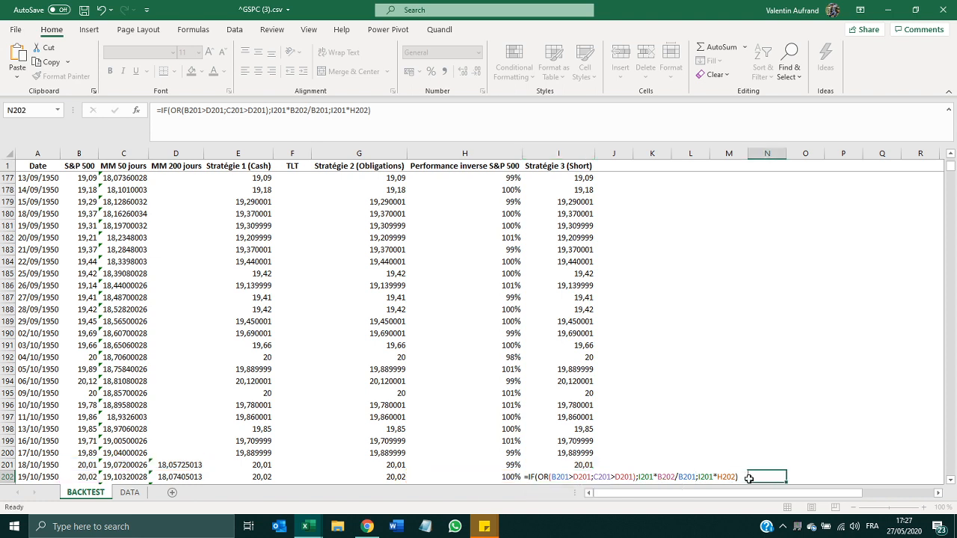
click(587, 476)
- Check which S&P 500 cells the inverse performance formulas in H201 and H202 refer to
click(512, 476)
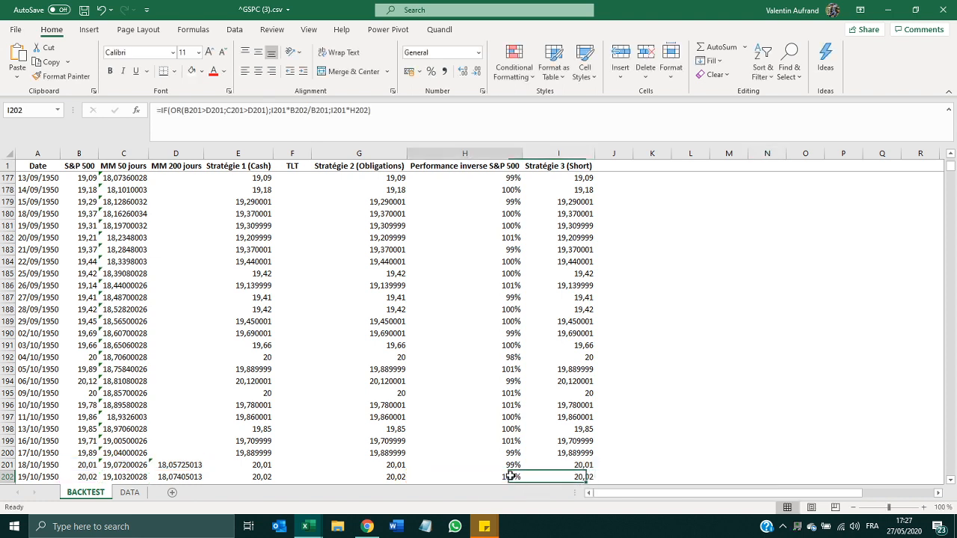
click(511, 464)
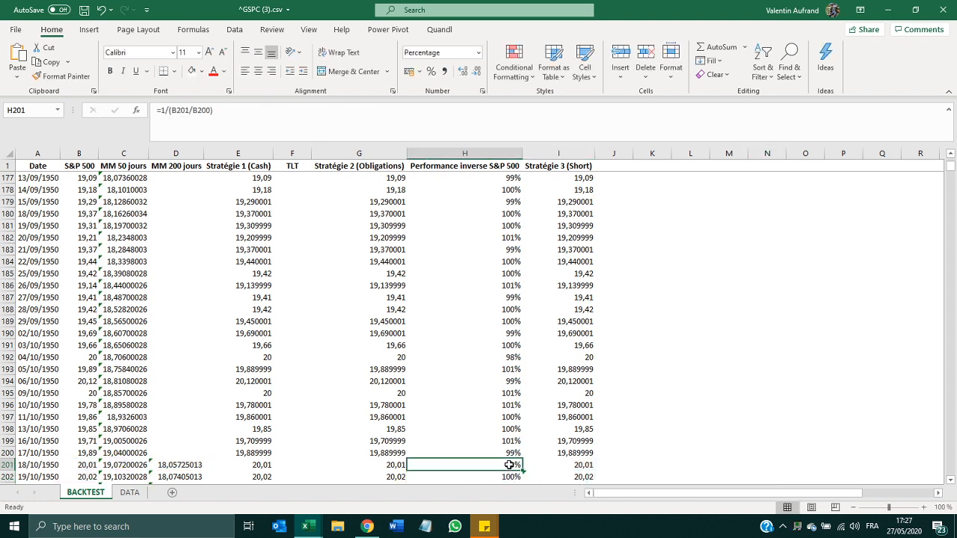
double_click(511, 464)
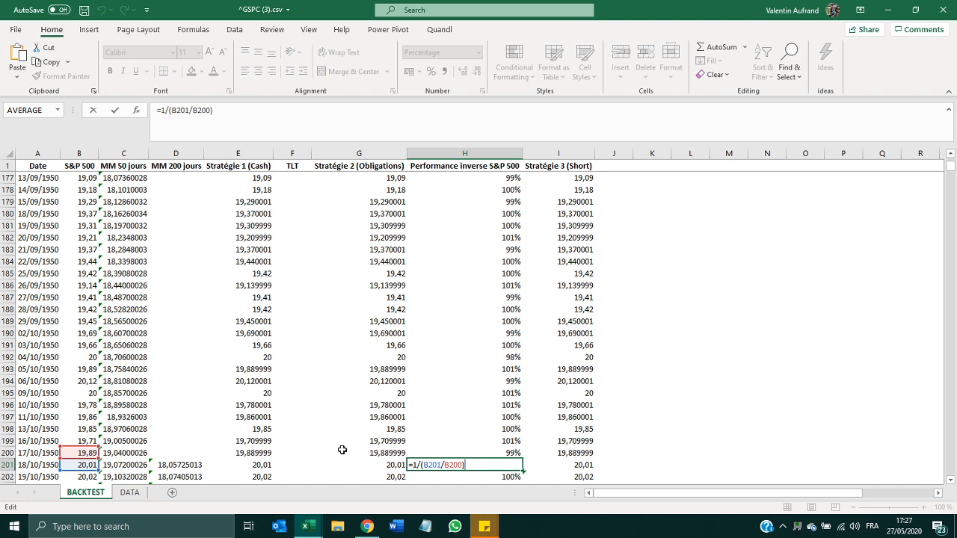
key(Return)
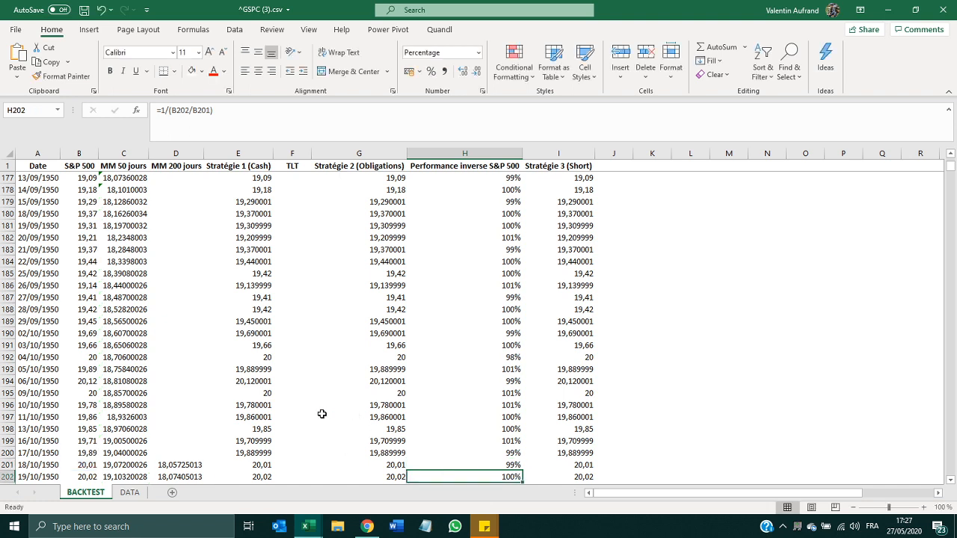
key(F2)
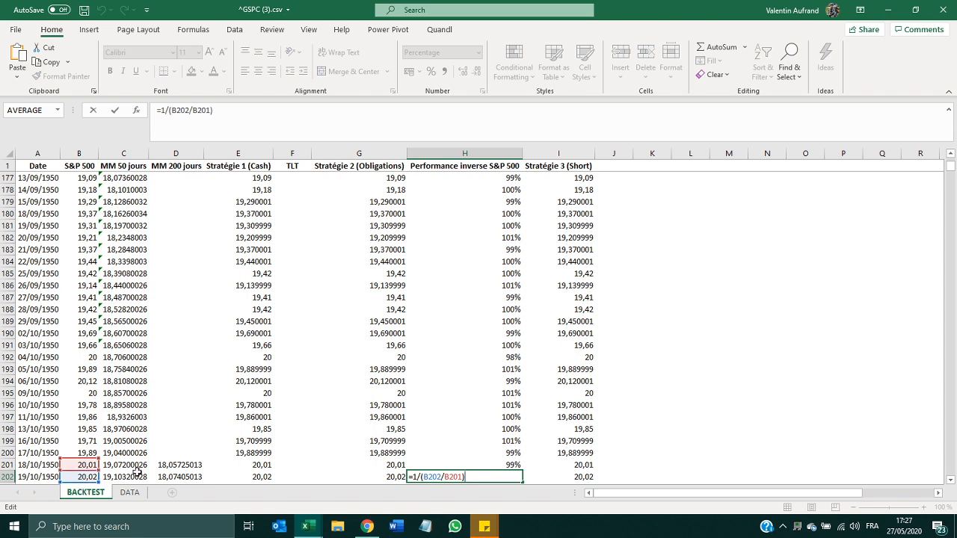
key(Return)
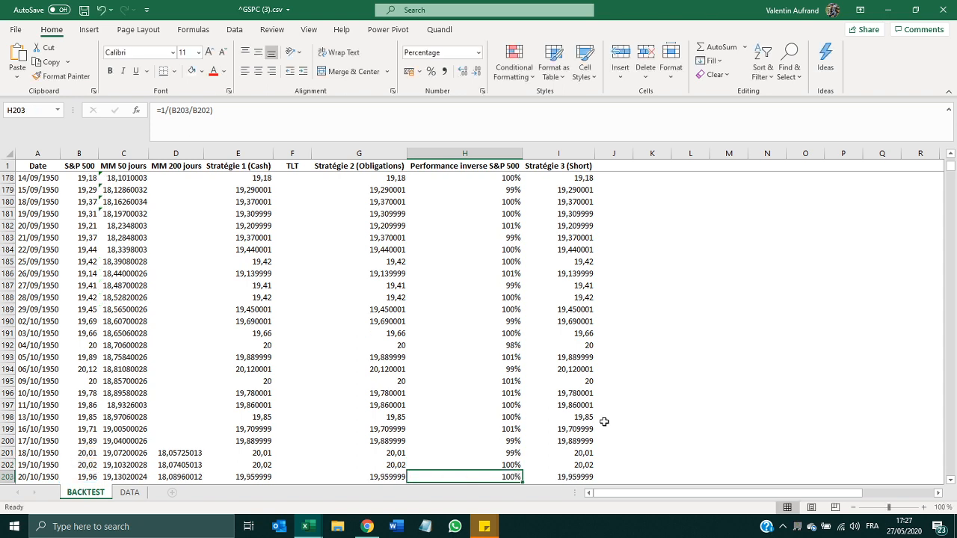
- Fill the I202 formula down the Stratégie 3 (Short) column to the last row
click(587, 476)
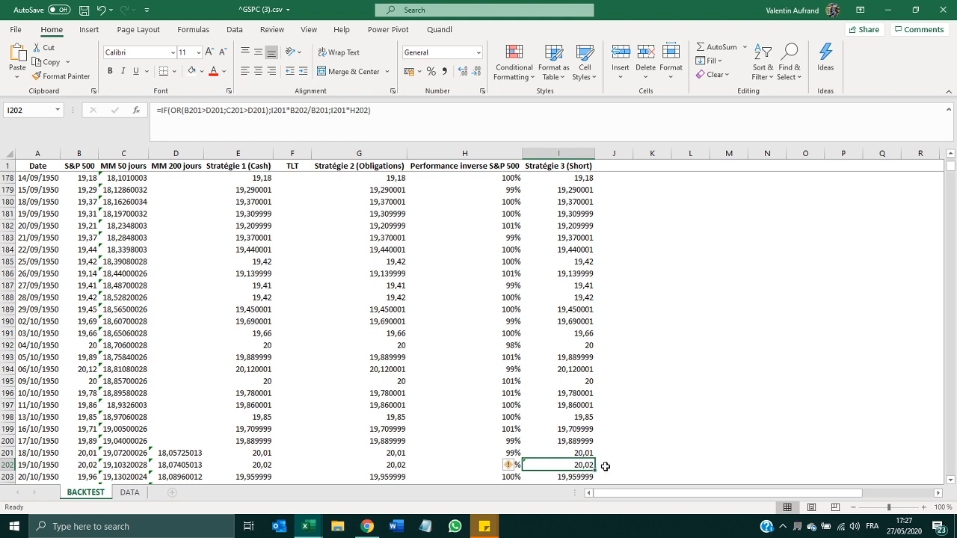
drag(595, 471, 584, 465)
key(ctrl+Down)
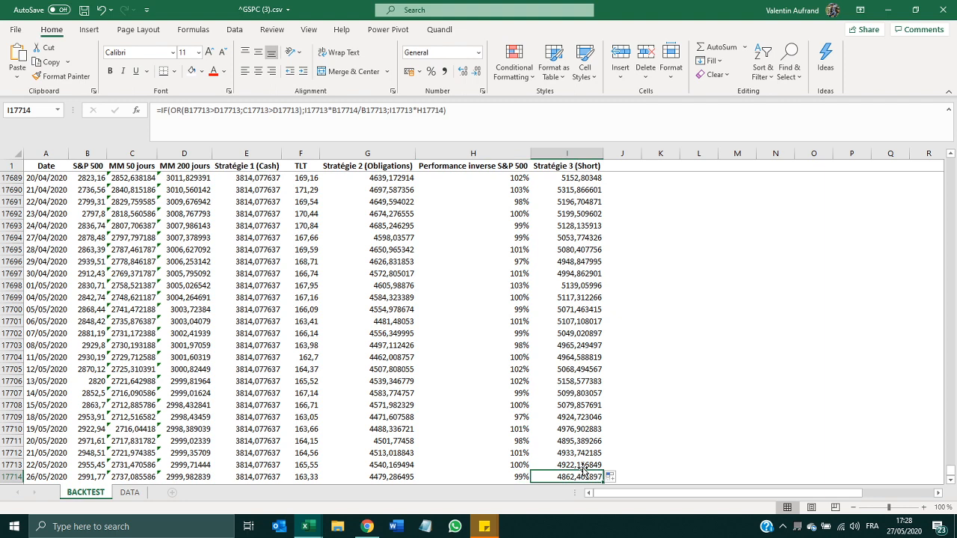
- Compare the last-row values of the S&P 500 and the three strategies
key(Left)
key(Left)
key(Left)
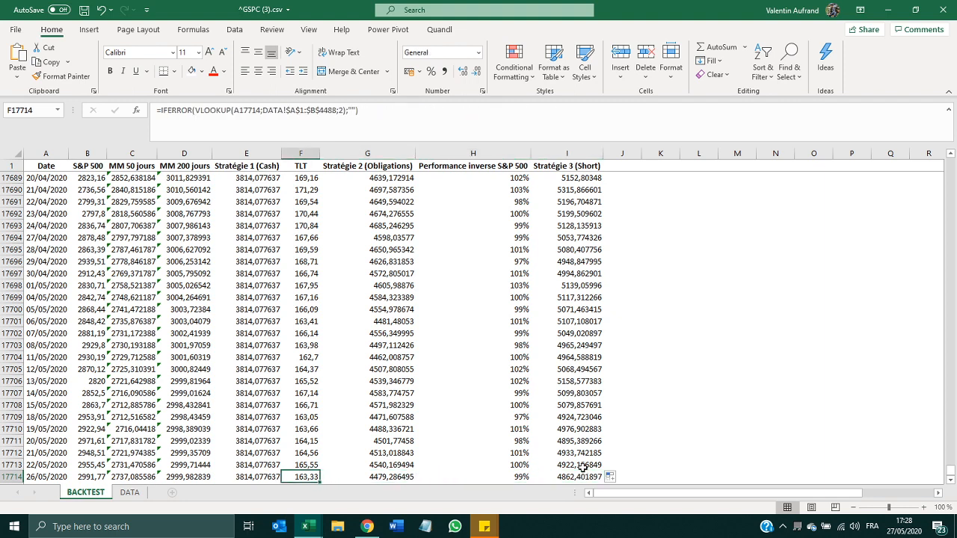
key(Right)
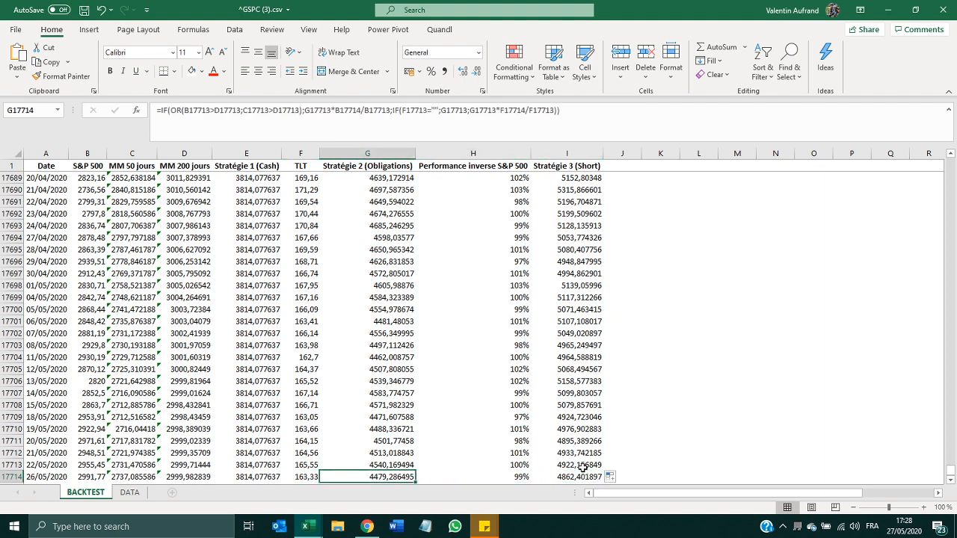
key(Left)
key(Left)
key(Left)
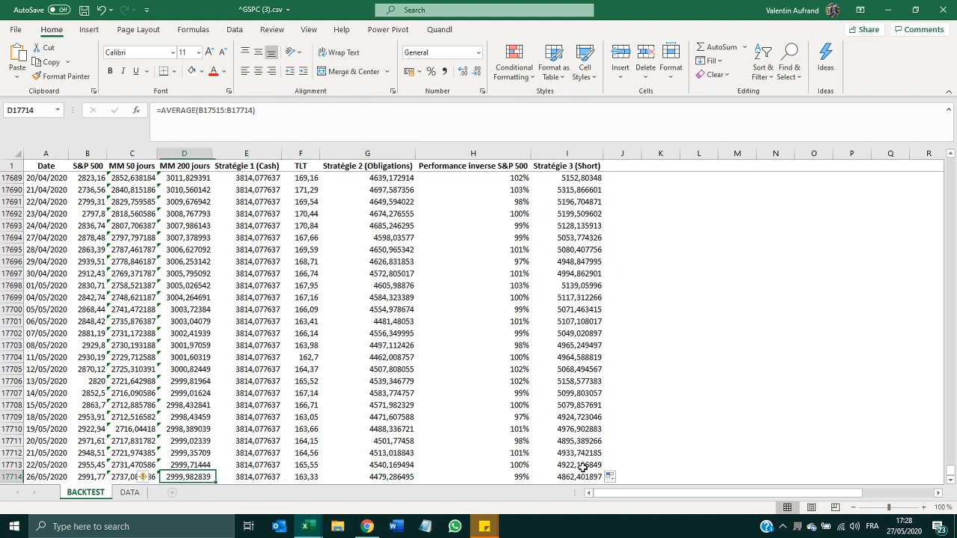
key(Left)
key(Left)
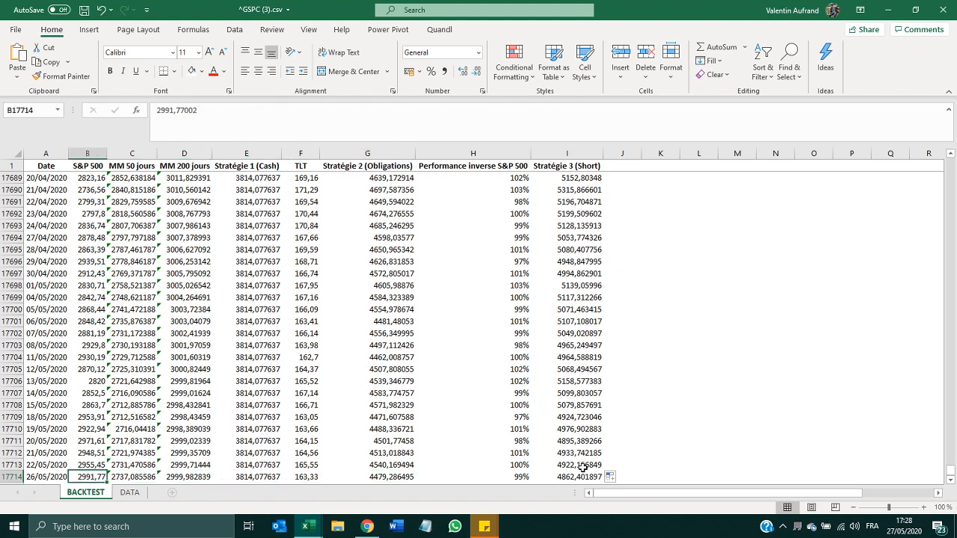
key(Right)
key(Right)
key(Right)
key(Right)
key(Right)
key(Right)
key(Right)
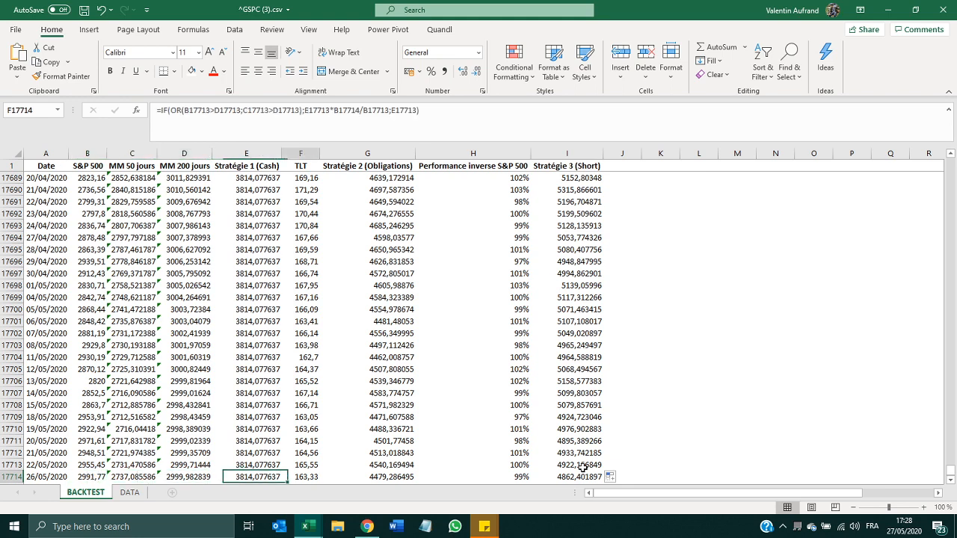
- Return to the top of the sheet and move the chart over columns C to H so it is fully visible
key(ctrl+Up)
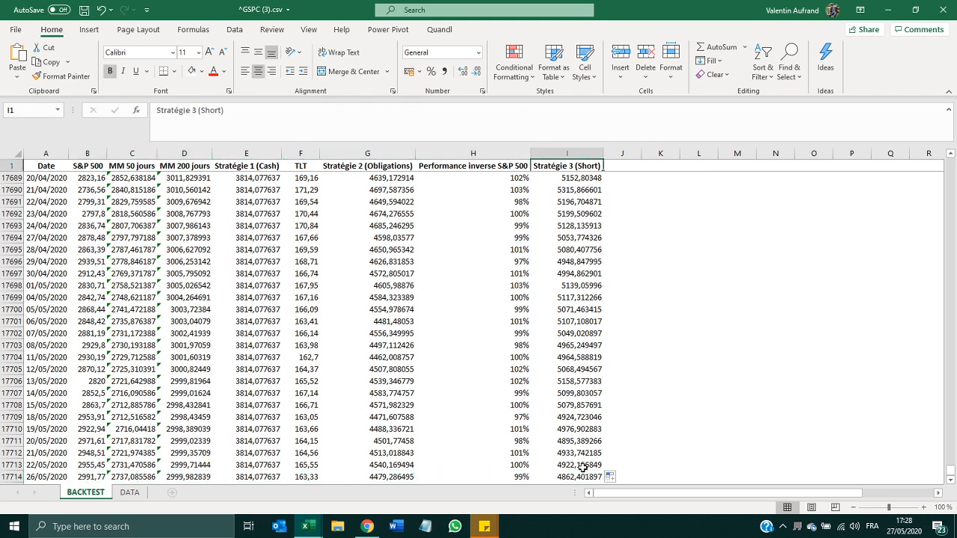
key(Right)
key(Down)
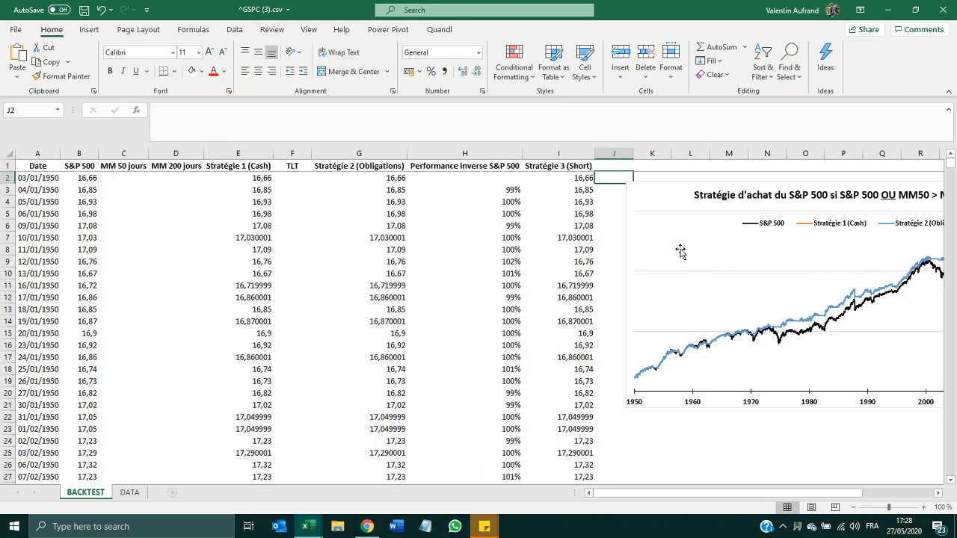
drag(662, 205, 124, 211)
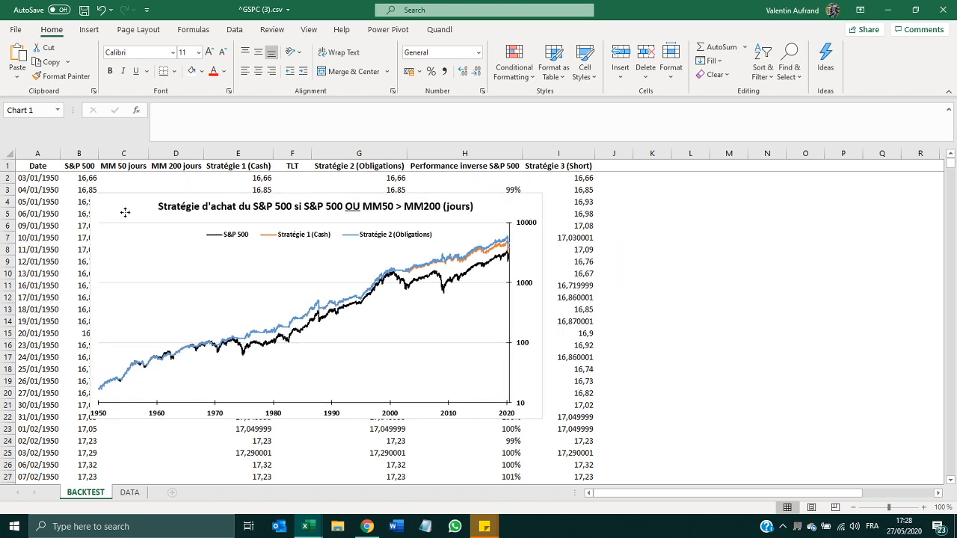
- Add a new series to the chart's data source, with header cell I1 as its name
click(509, 33)
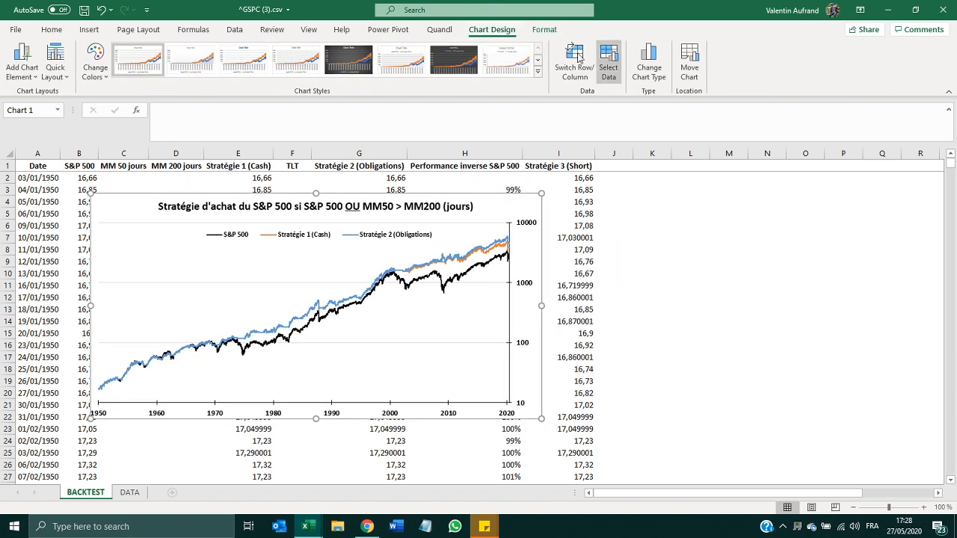
click(604, 77)
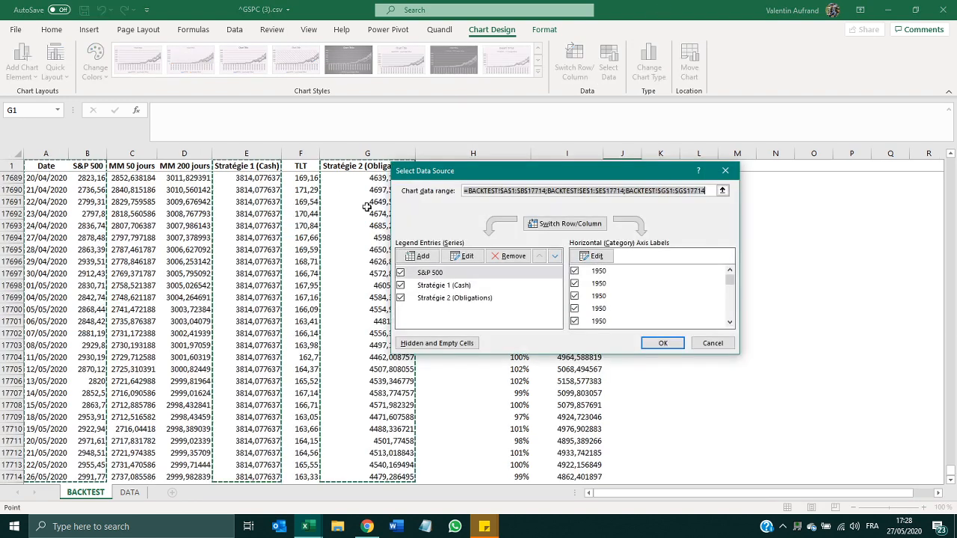
double_click(522, 286)
click(565, 370)
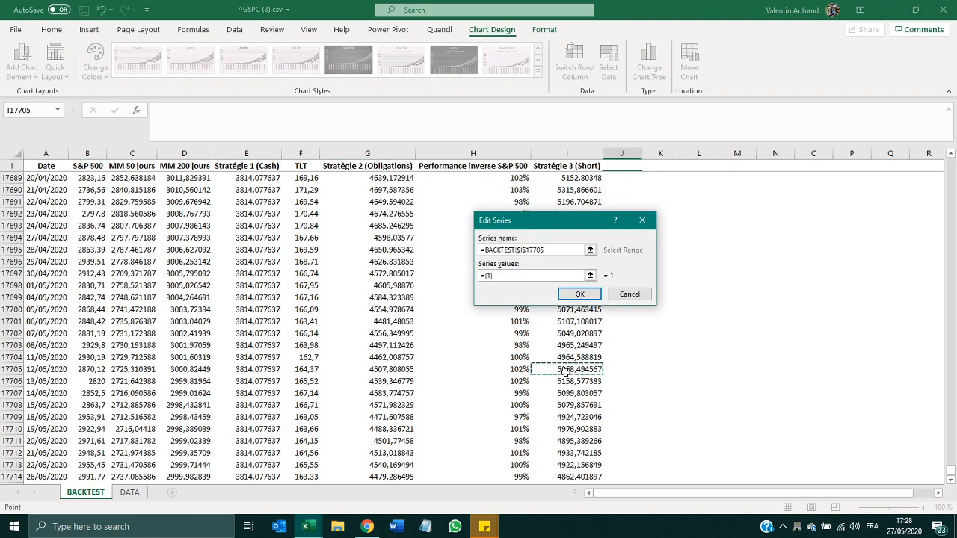
key(ctrl+Up)
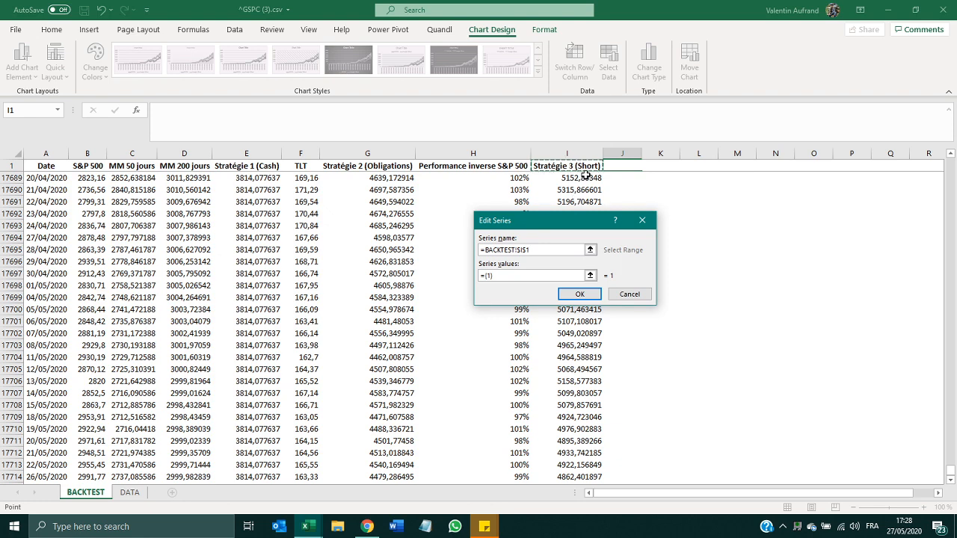
- Set the new series' values to I2:I17714 on the BACKTEST sheet and apply the chart data changes
click(589, 275)
click(571, 166)
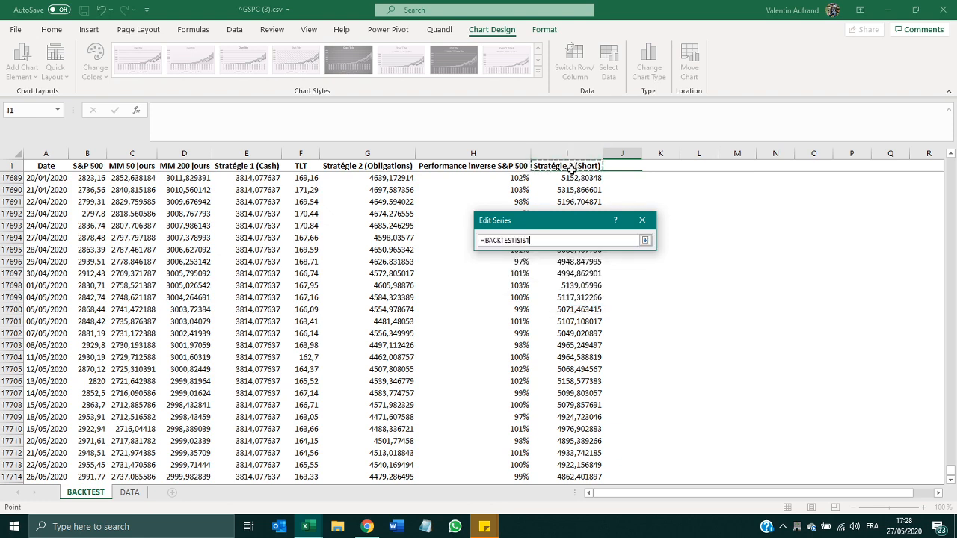
key(Down)
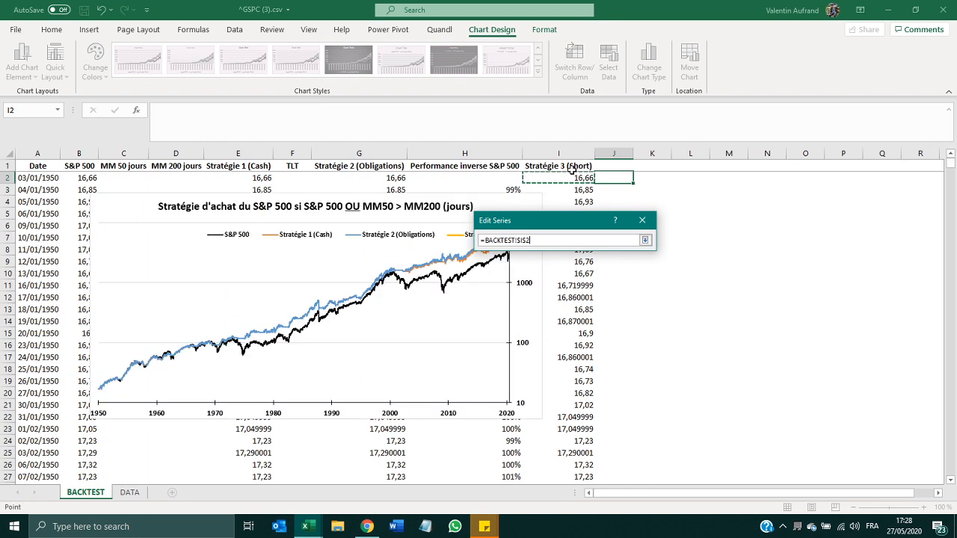
key(ctrl+shift+Down)
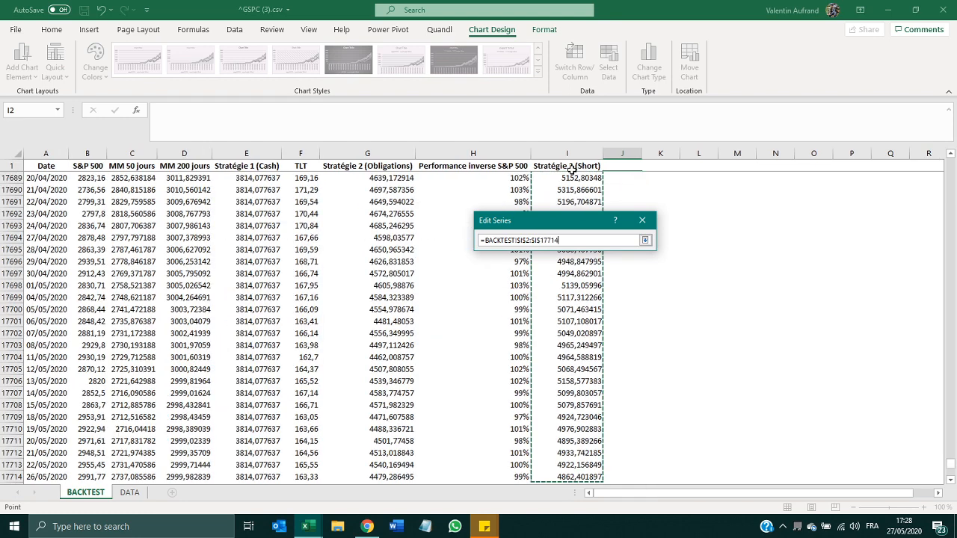
key(Return)
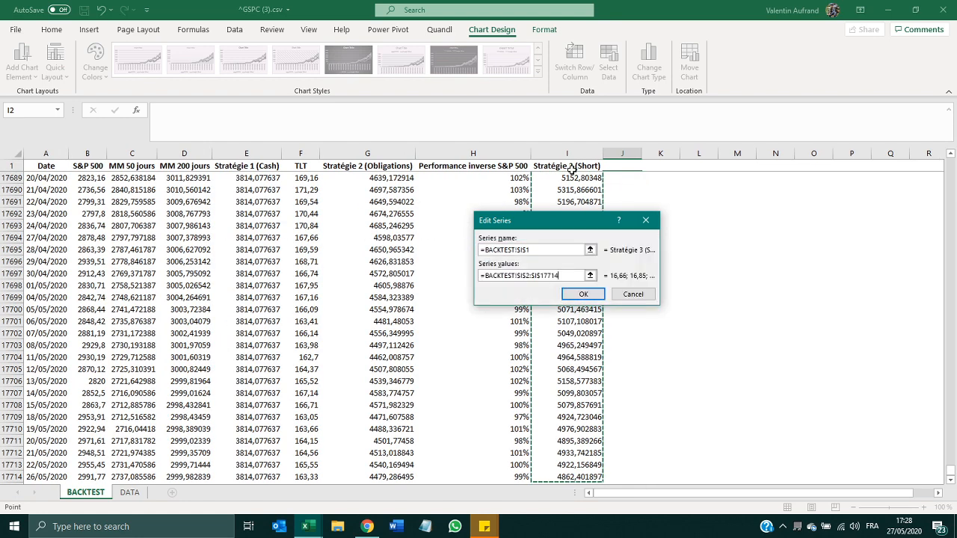
key(Return)
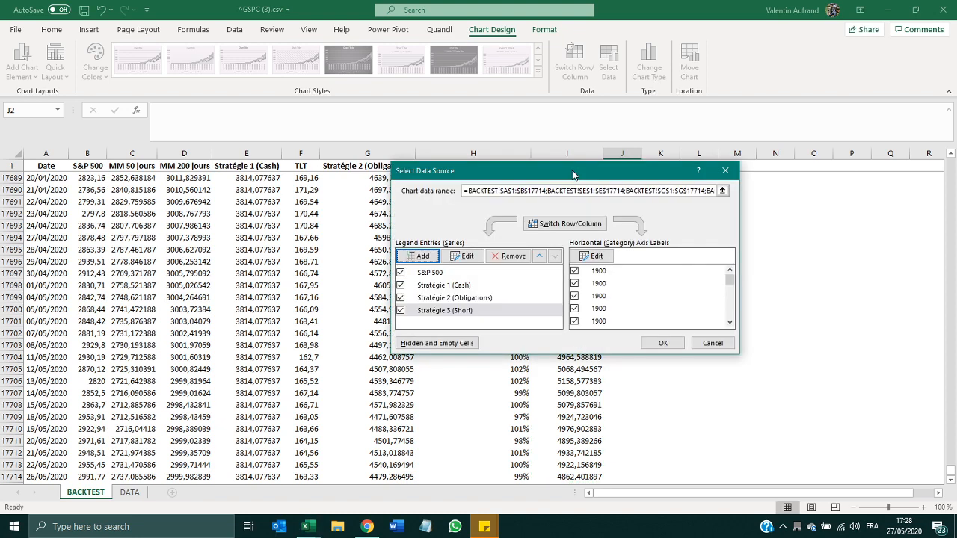
click(668, 343)
key(Escape)
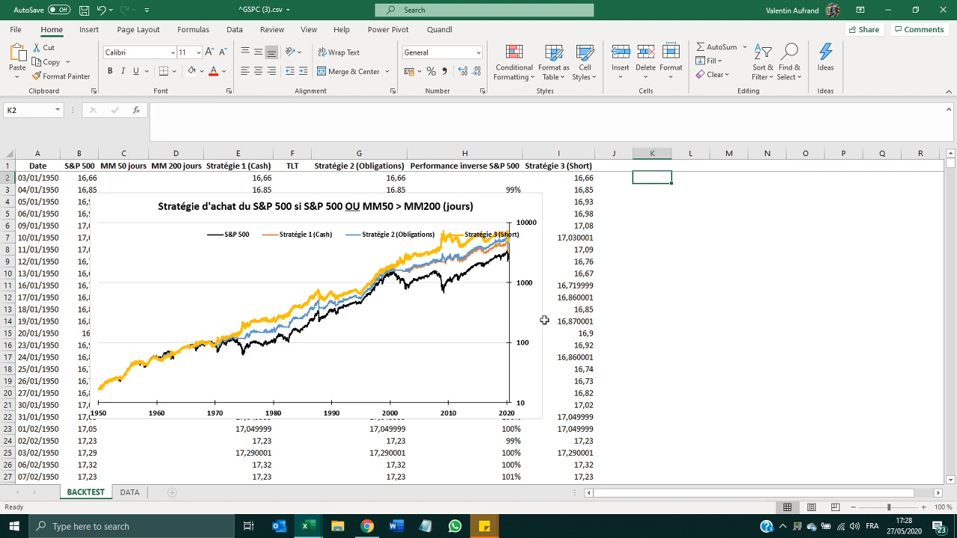
- Move the chart over columns H to O and set the Stratégie 3 (Short) line width to 1,5 pt
drag(540, 320, 839, 361)
double_click(704, 300)
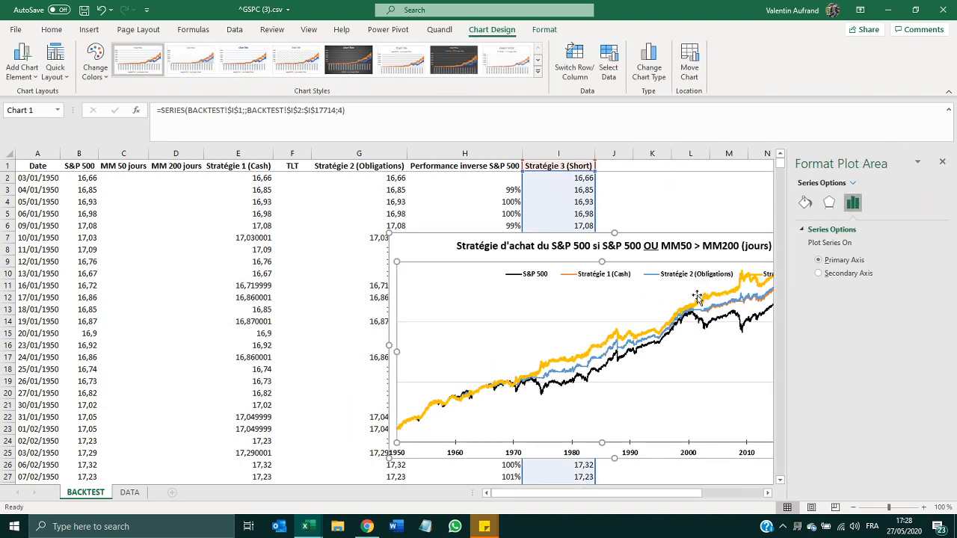
click(829, 202)
click(853, 203)
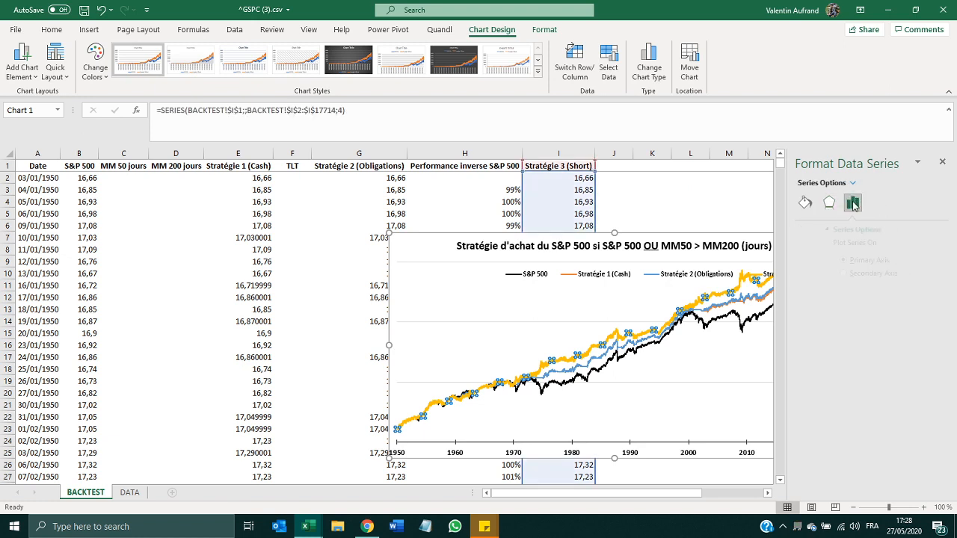
click(805, 203)
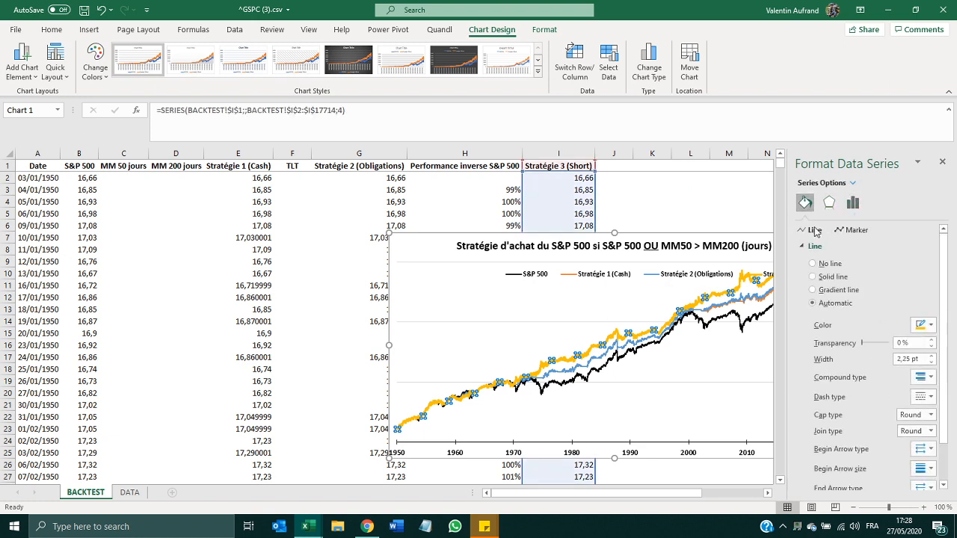
click(931, 362)
click(932, 362)
click(931, 363)
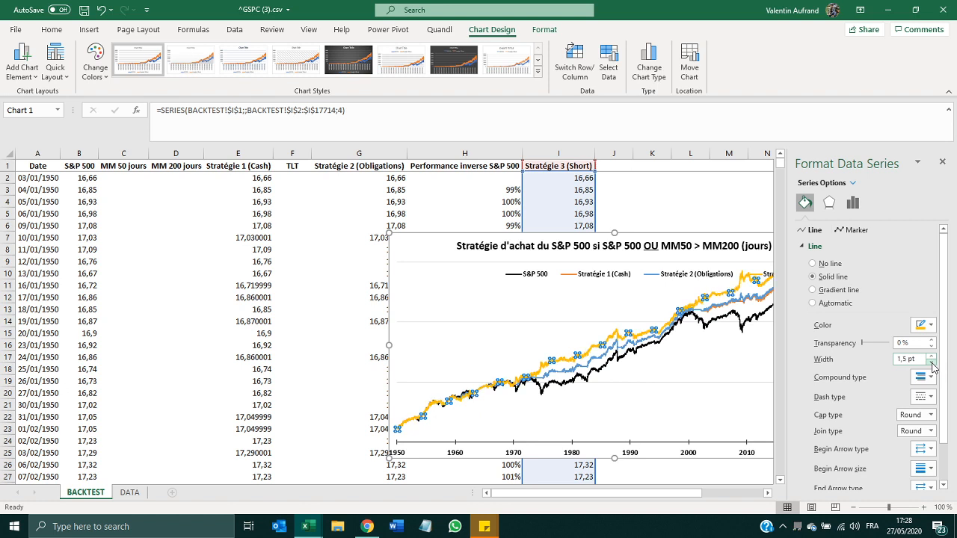
click(942, 161)
- Reposition the chart legend further left beneath the title, clear of the Stratégie 3 (Short) curve
click(713, 364)
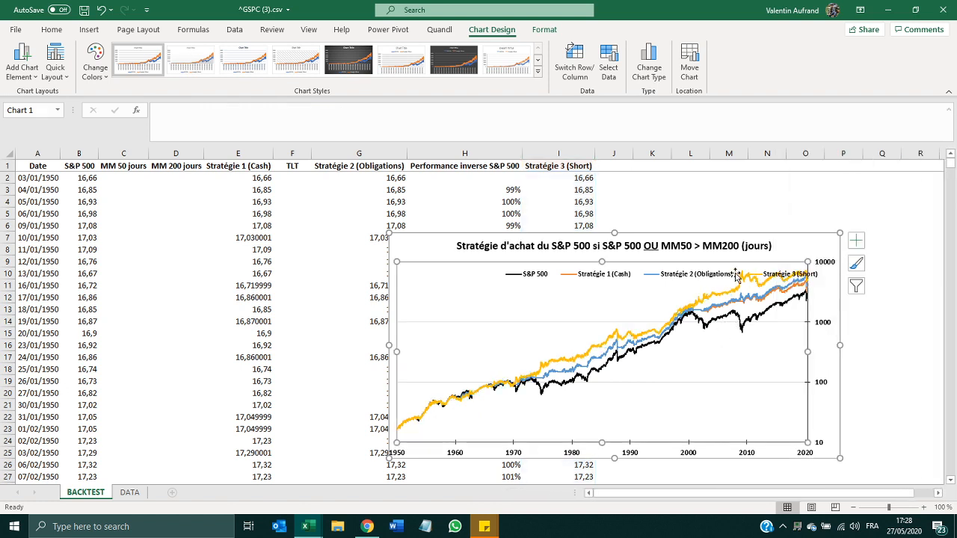
click(711, 278)
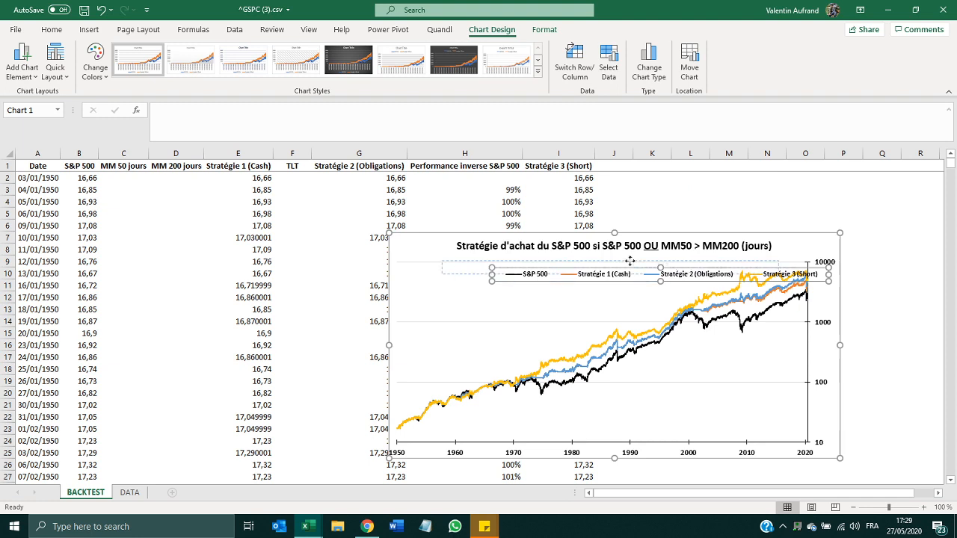
drag(614, 274, 608, 287)
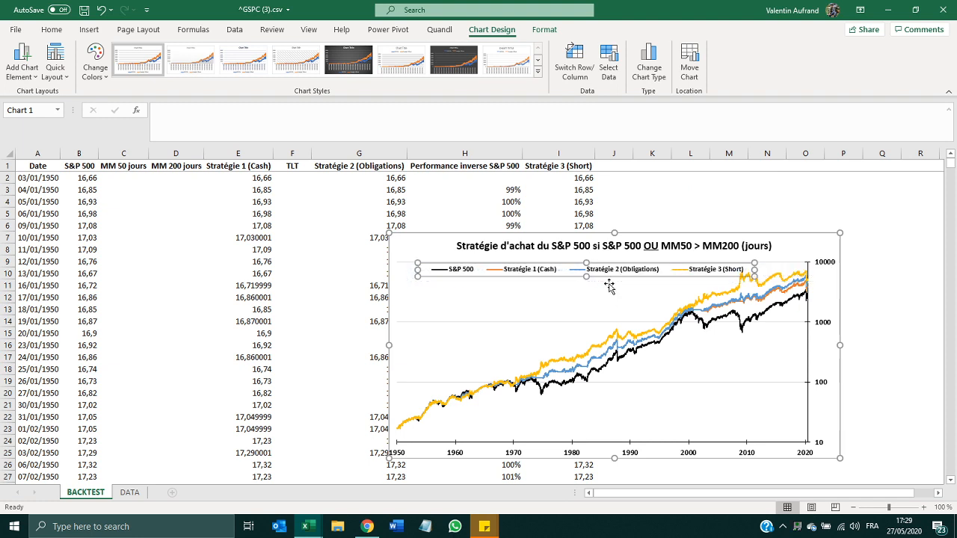
click(716, 364)
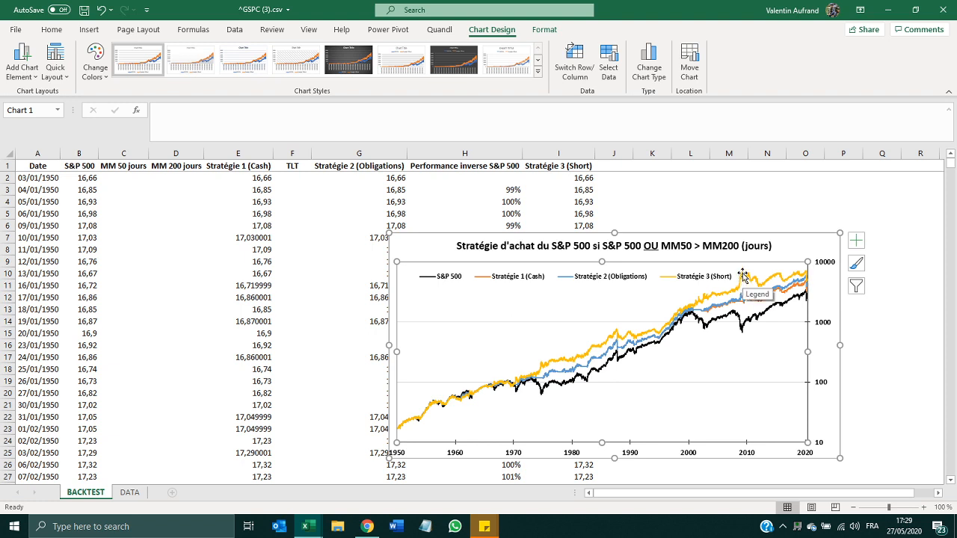
mouse_move(761, 287)
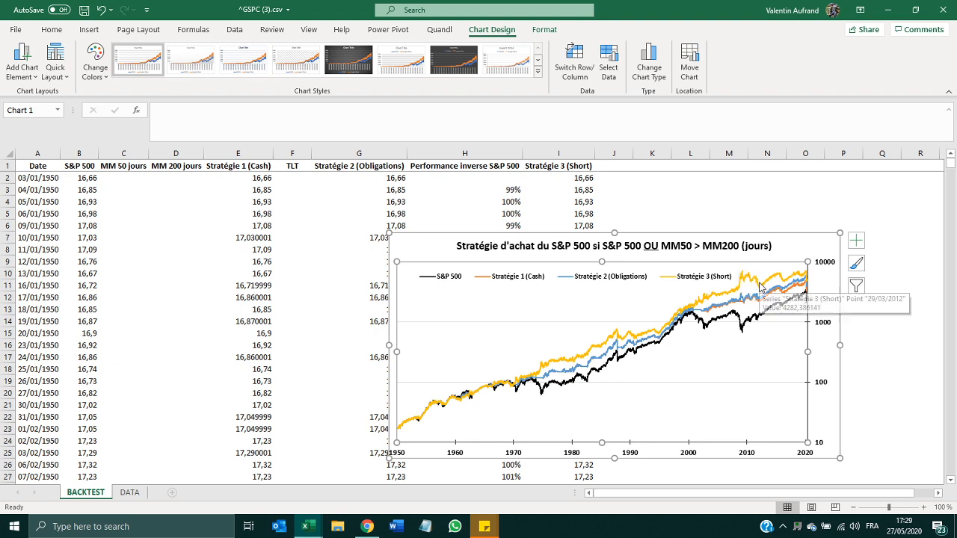